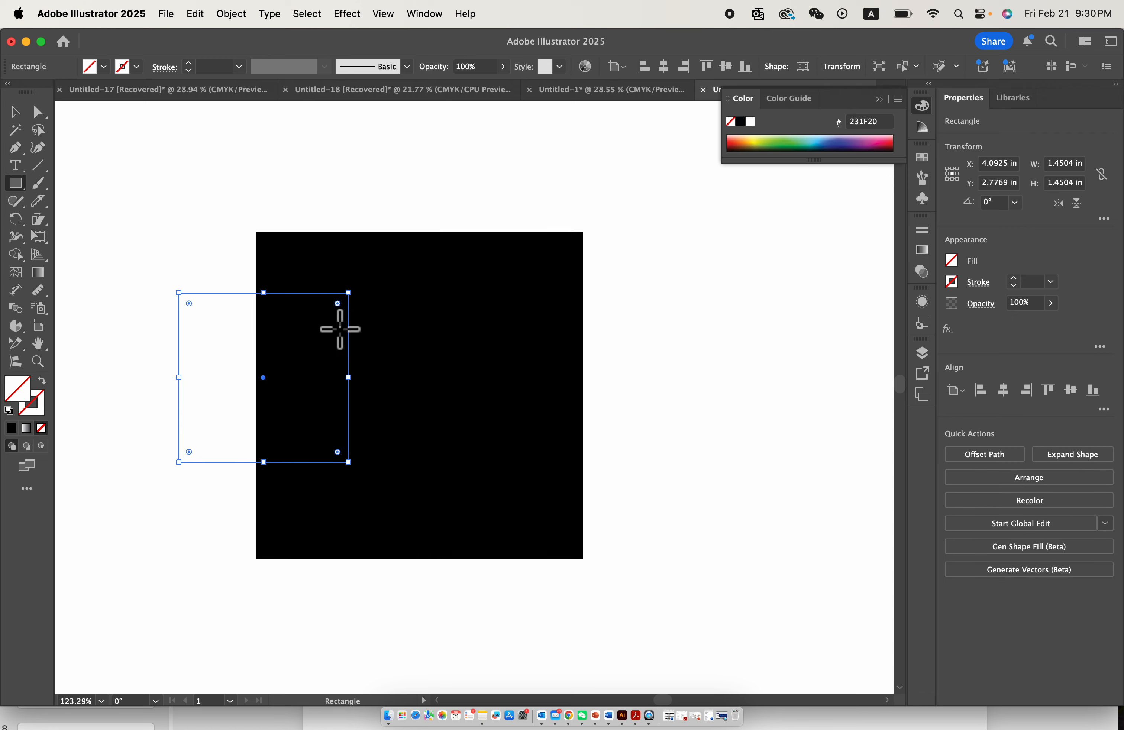
# - Fill the small square overlapping the large square's edge with solid black and deselect it
pyautogui.click(12, 113)
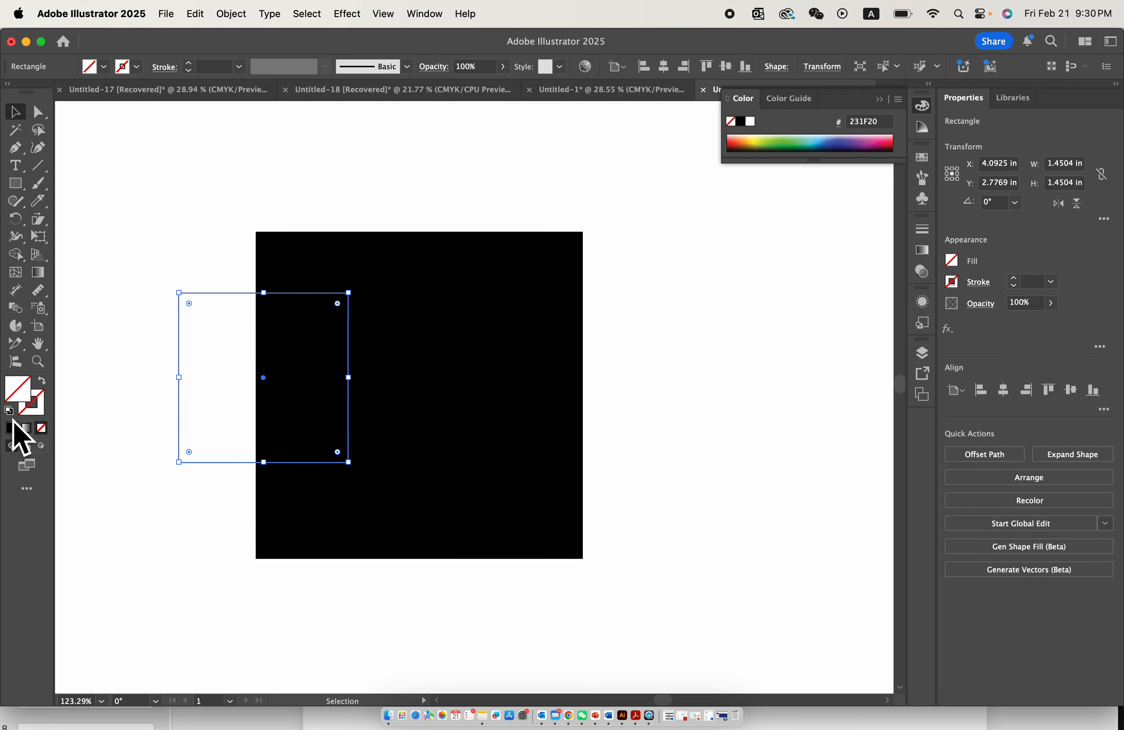
pyautogui.click(11, 428)
pyautogui.click(196, 238)
# - Select both squares and all lines, and use Shape Builder to fill the large square's area between the upper two lines with 071813
pyautogui.moveTo(144, 160); pyautogui.dragTo(715, 552)
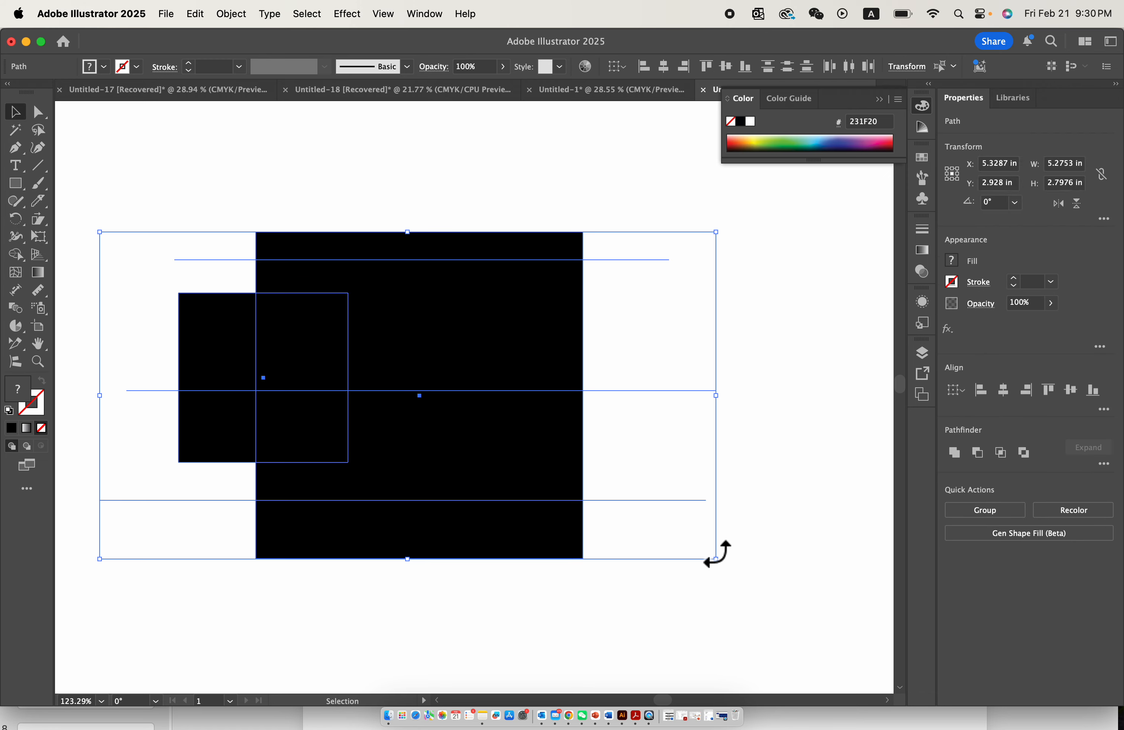
pyautogui.click(236, 157)
pyautogui.moveTo(114, 159); pyautogui.dragTo(693, 541)
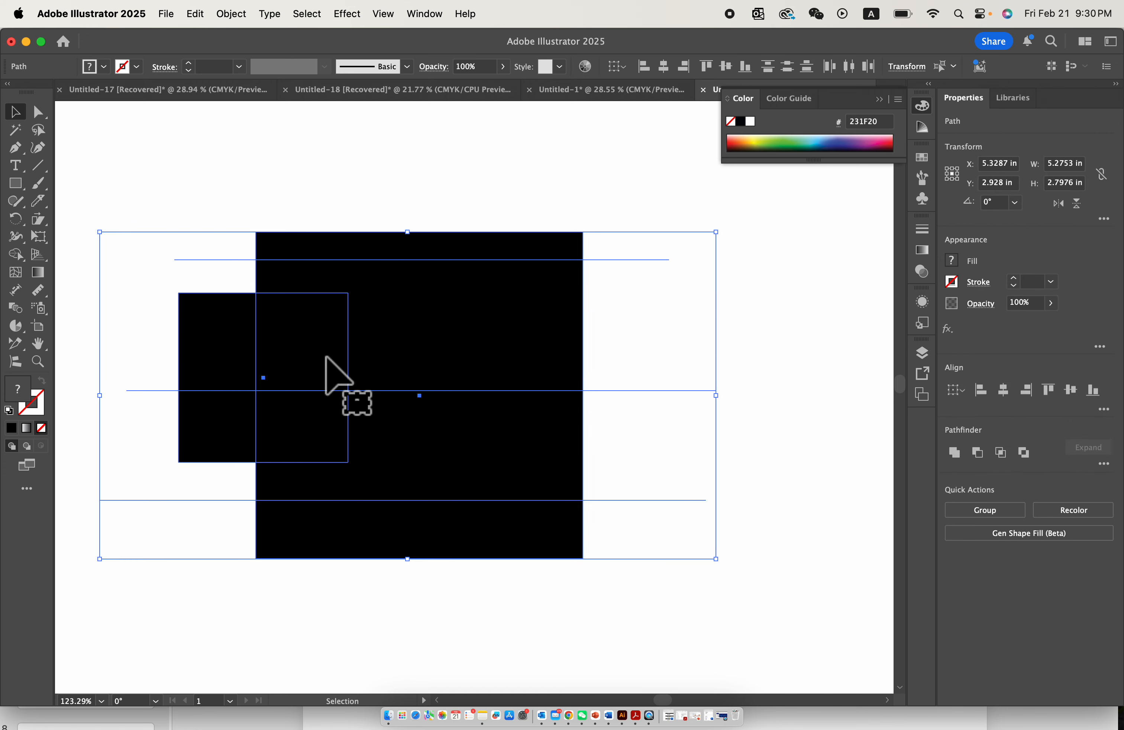
pyautogui.scroll(3, 326, 357)
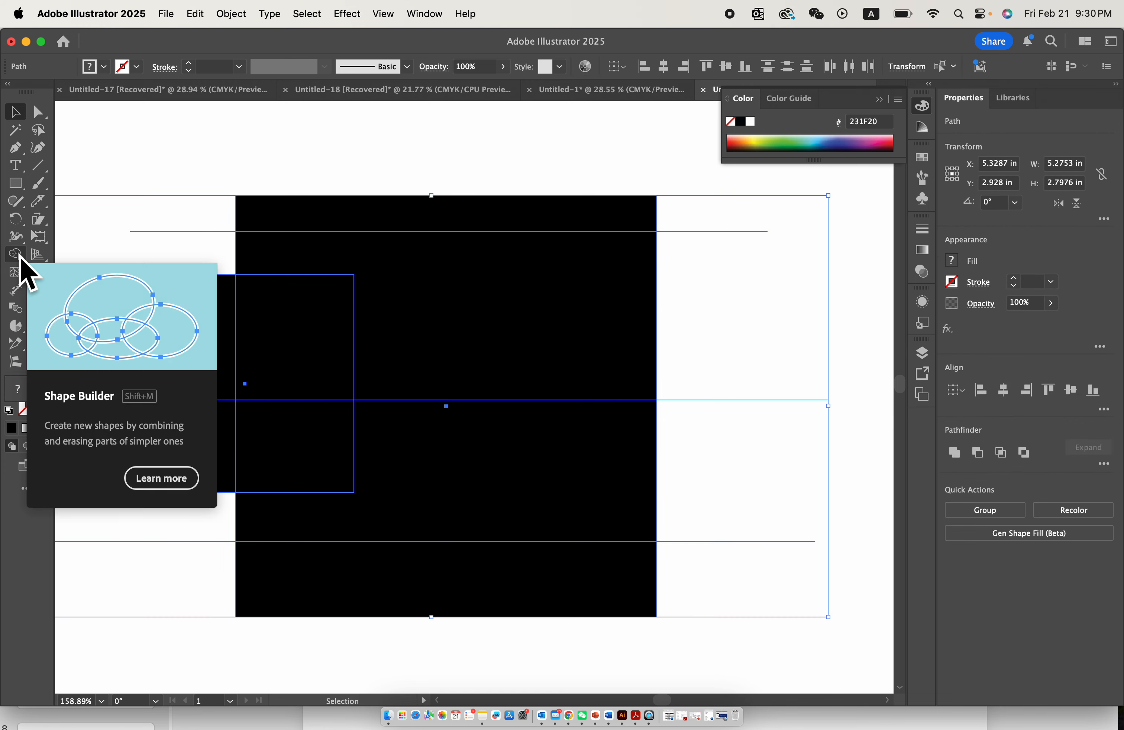
pyautogui.click(20, 257)
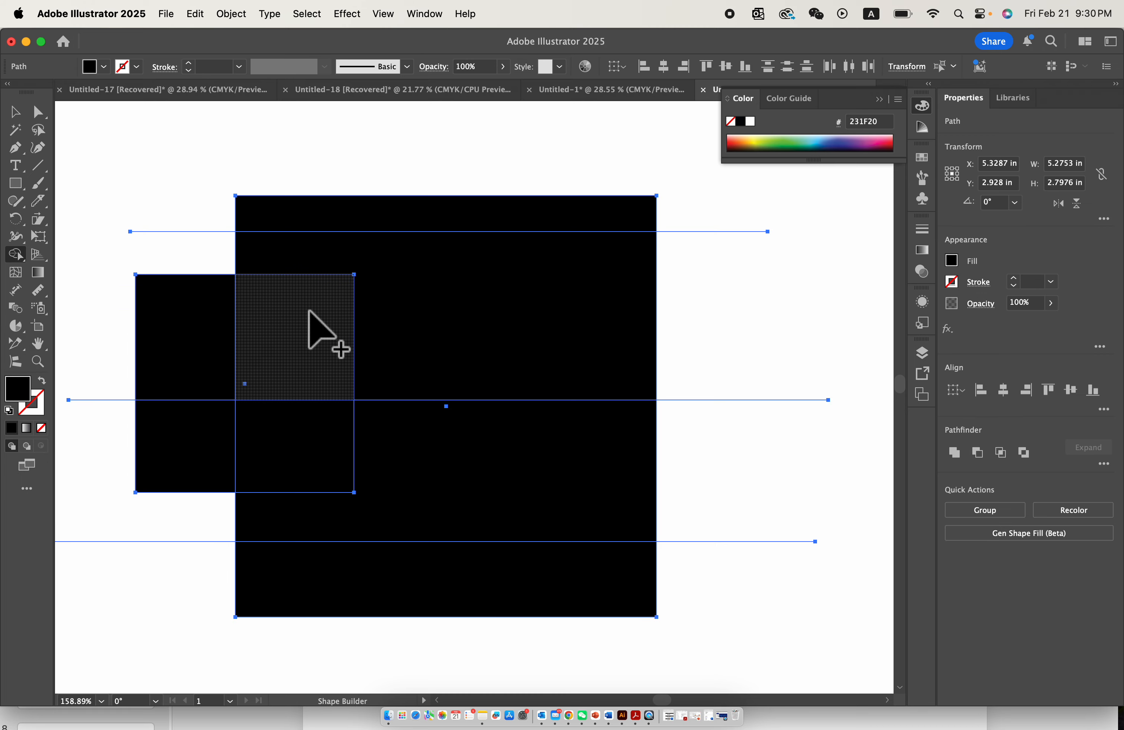
pyautogui.scroll(3, 226, 452)
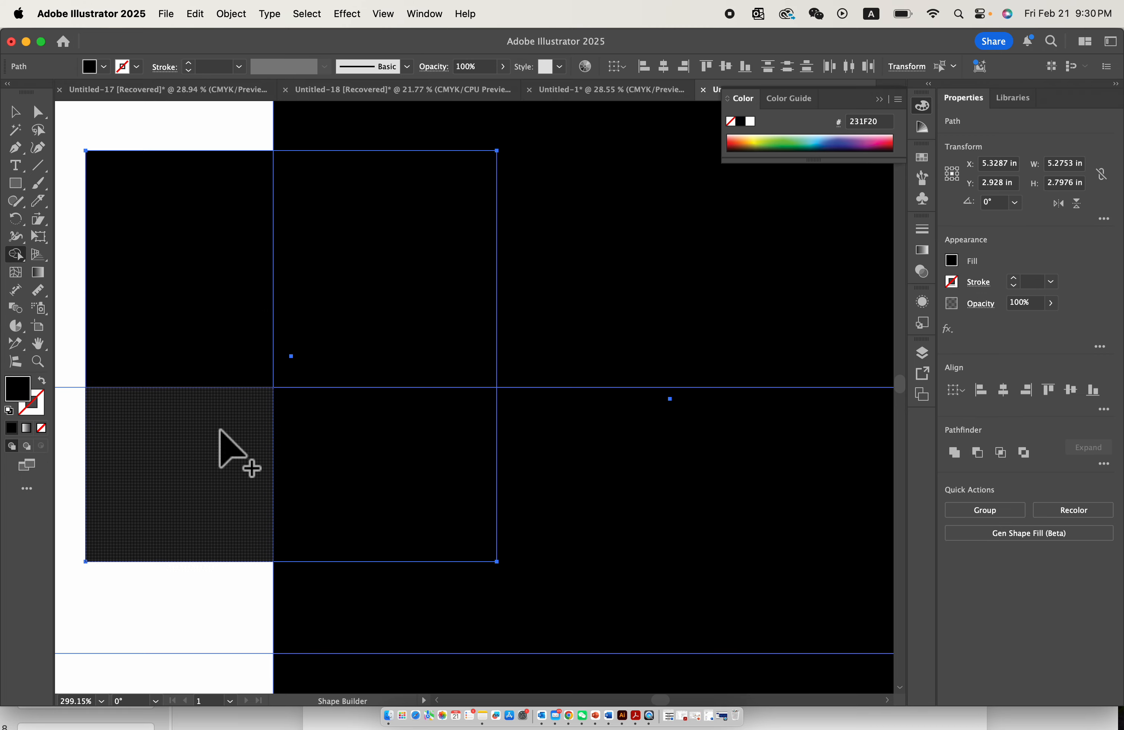
pyautogui.scroll(-2, 393, 453)
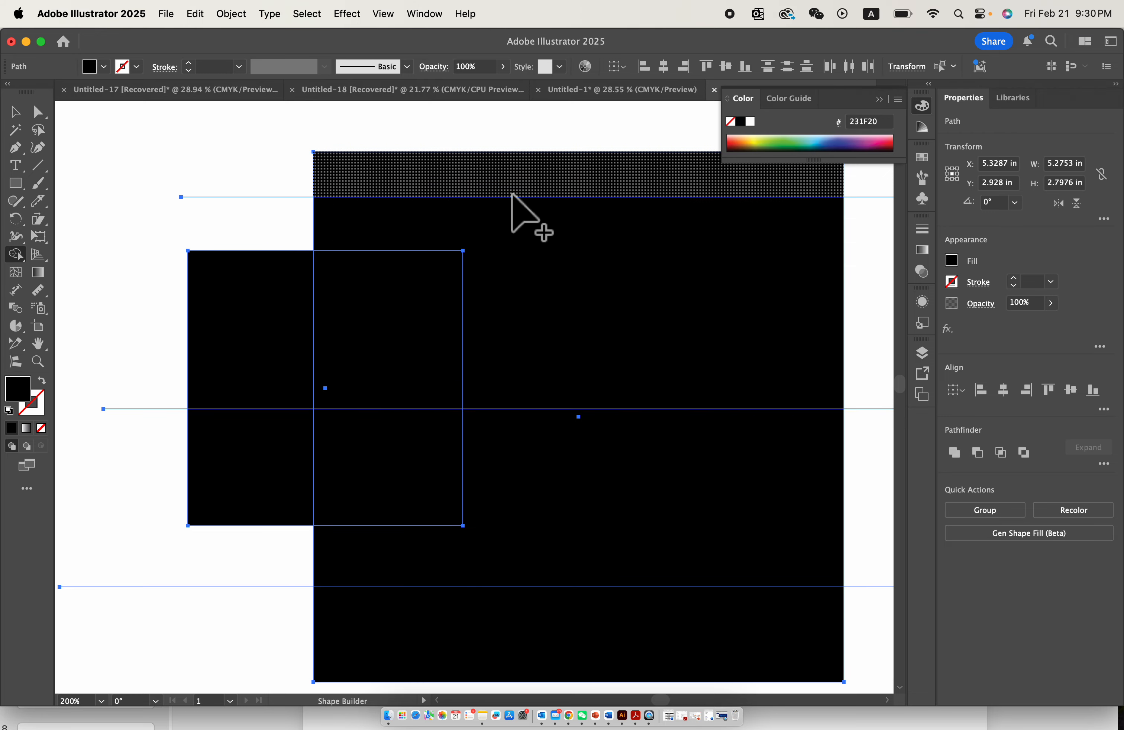
pyautogui.scroll(-2, 580, 471)
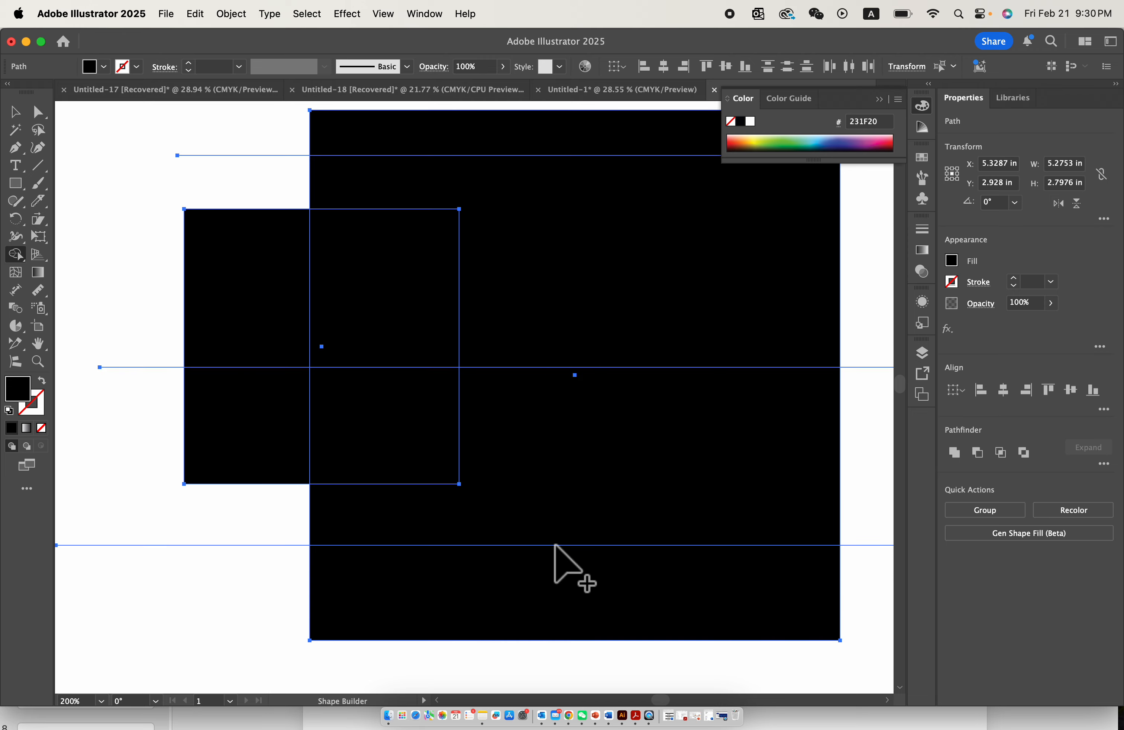
pyautogui.click(797, 151)
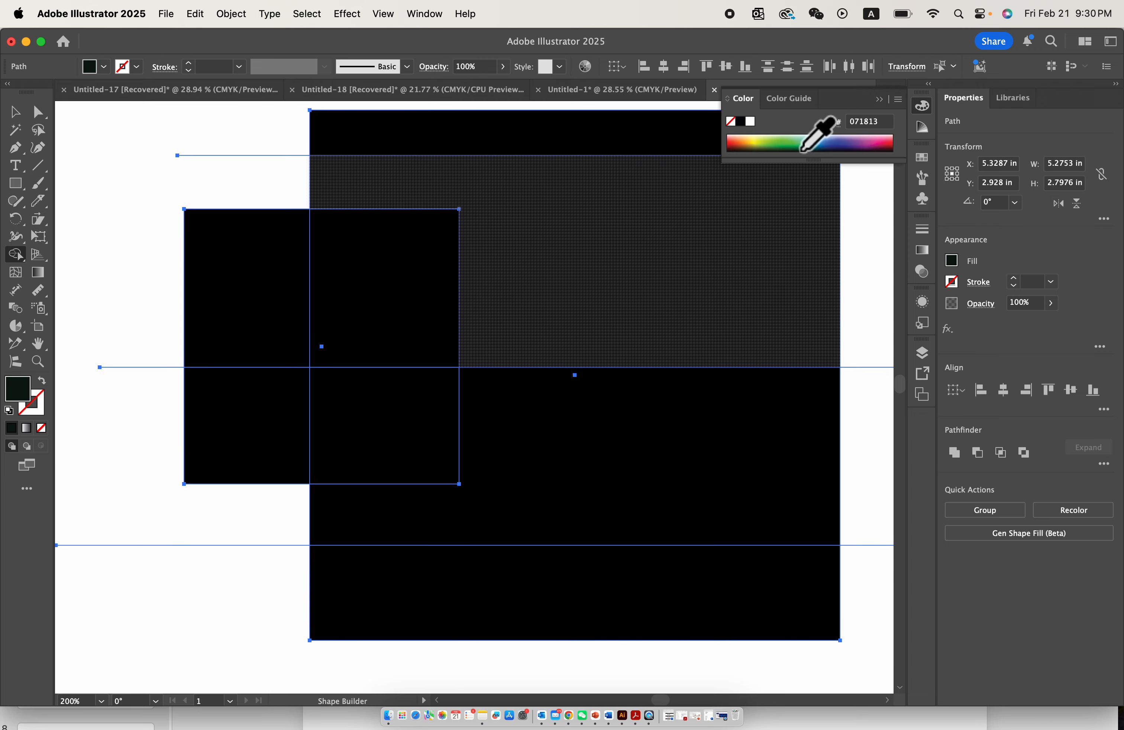
pyautogui.click(656, 247)
# - Try to fill the area between the upper two lines and the large square's bottom strip with green 086837 using Shape Builder
pyautogui.click(624, 212)
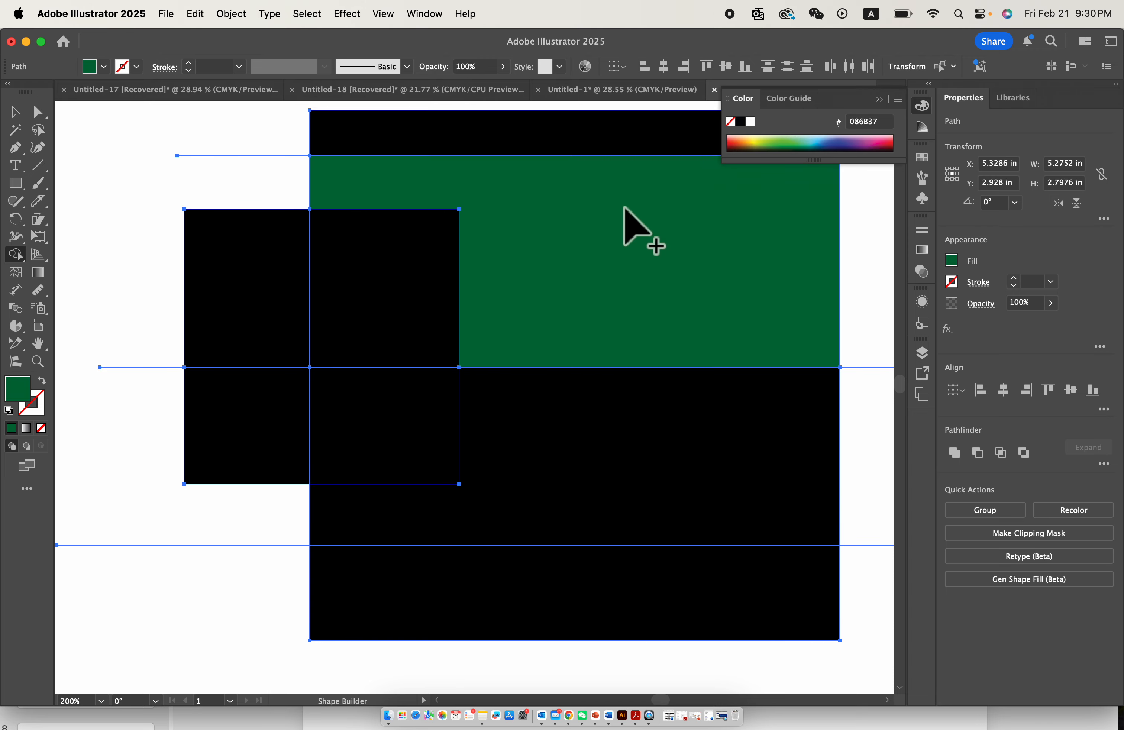
pyautogui.click(658, 572)
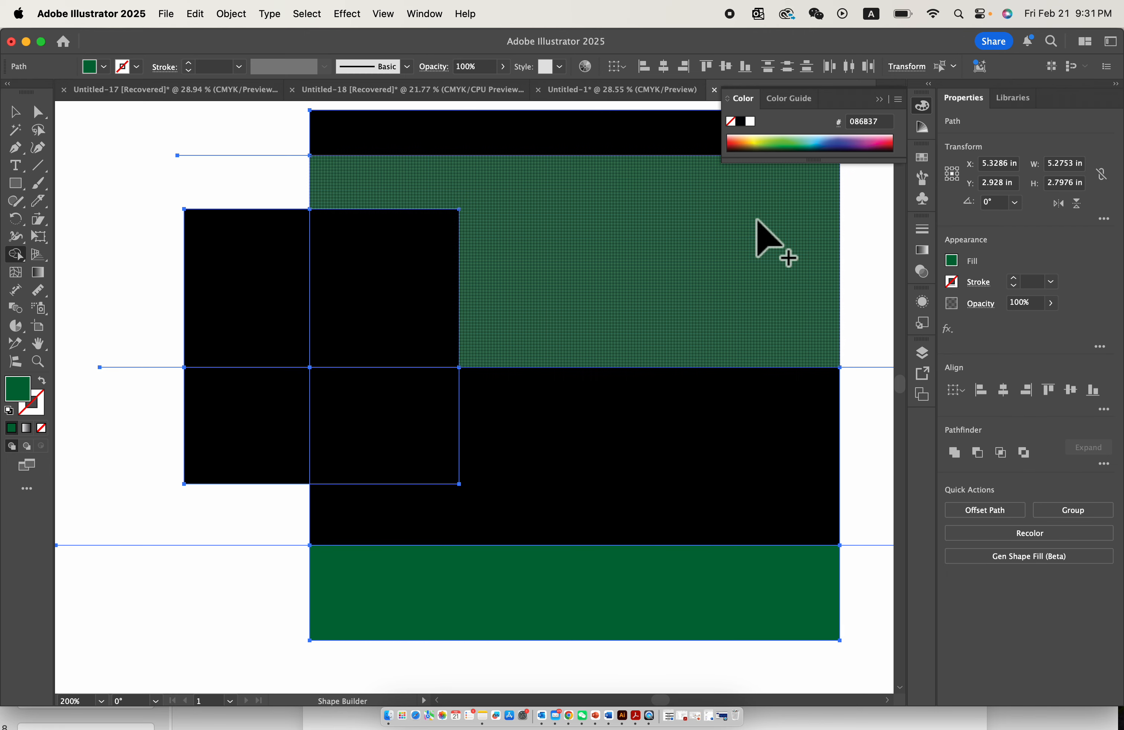
pyautogui.press('super+z')
pyautogui.press('super+z')
pyautogui.scroll(-5, 515, 411)
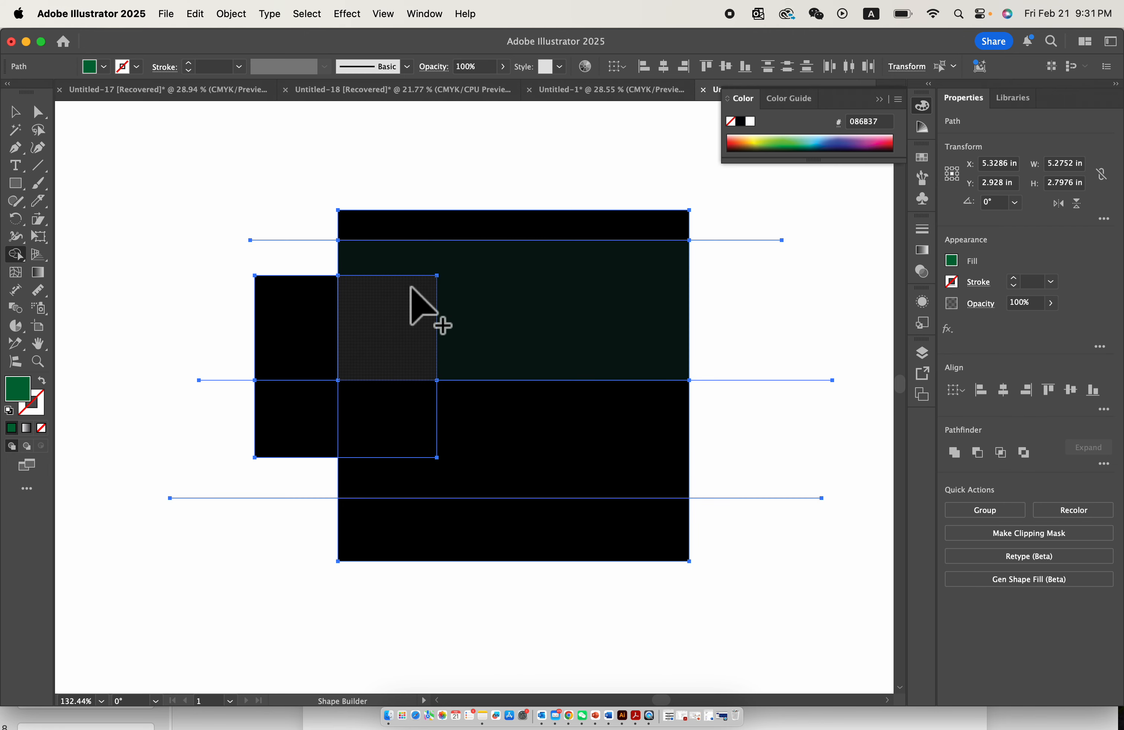
# - Erase the two squares' upper overlap, the small square's lower outer part and the upper two lines' outer right ends with Shape Builder
pyautogui.scroll(5, 395, 302)
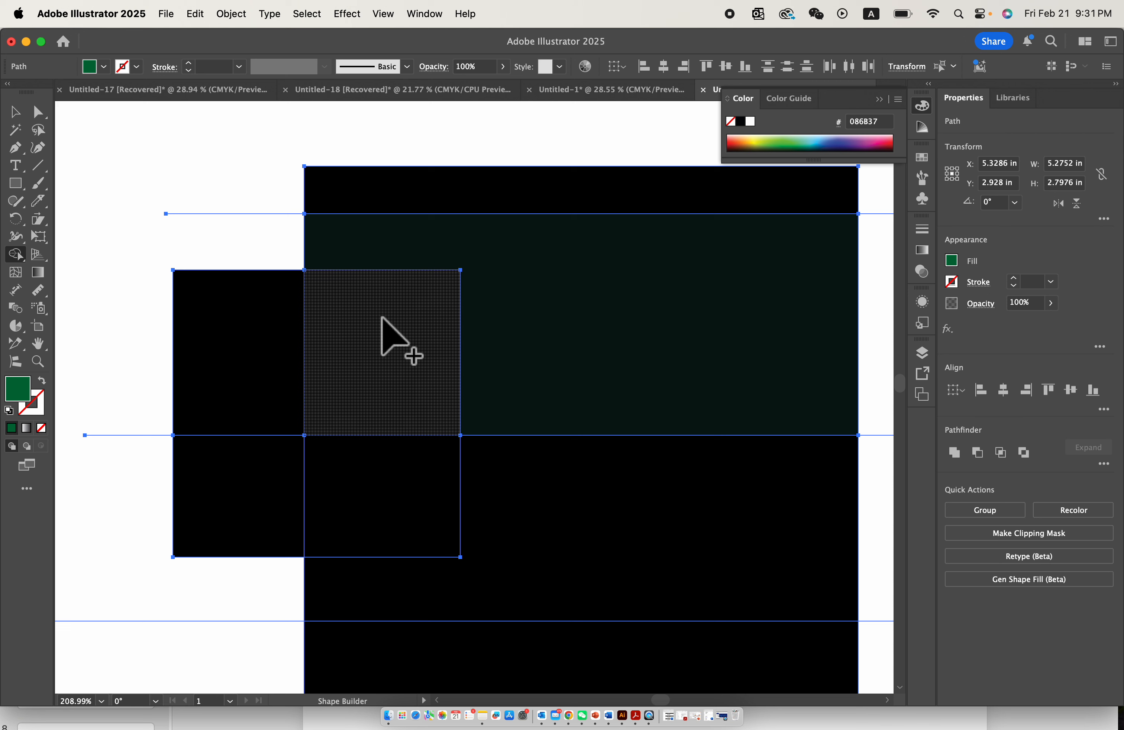
pyautogui.scroll(3, 382, 318)
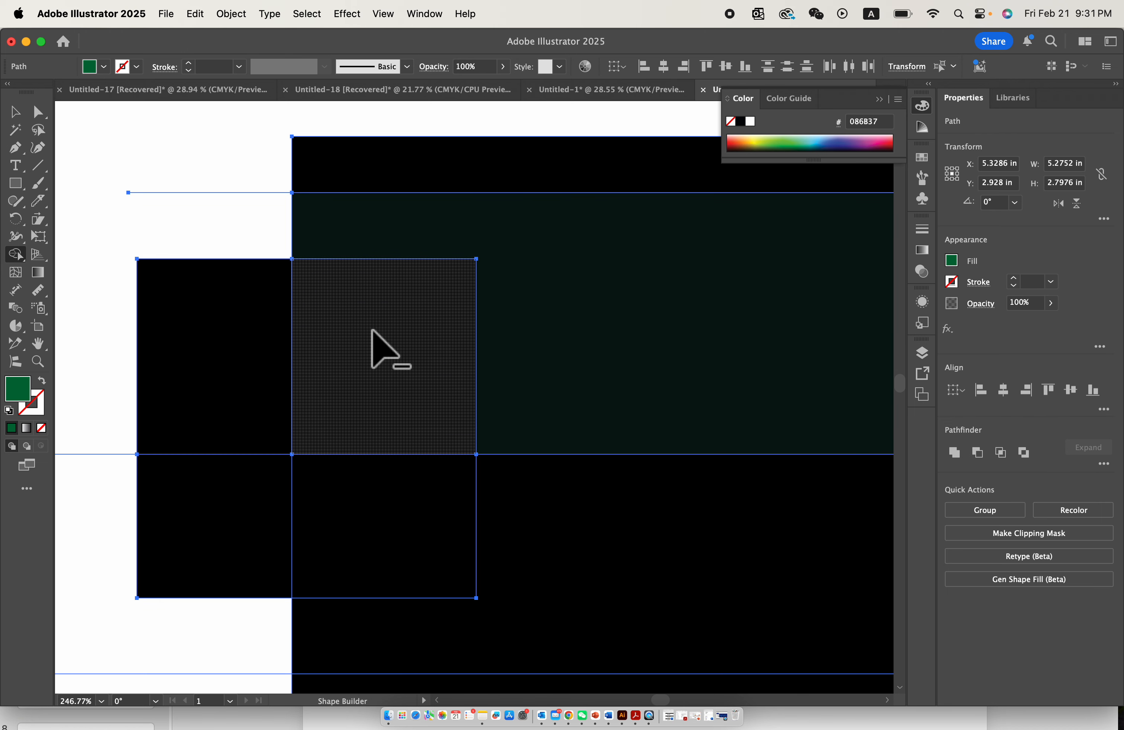
pyautogui.keyDown('alt'); pyautogui.click(380, 327); pyautogui.keyUp('alt')
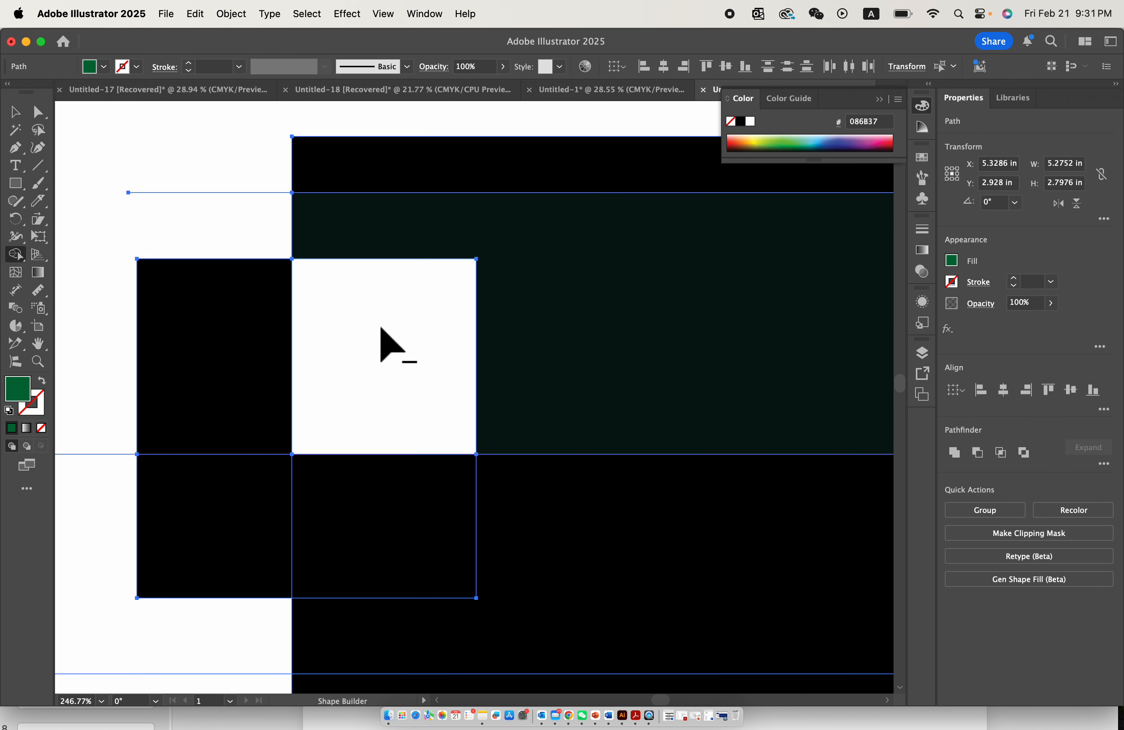
pyautogui.scroll(-5, 384, 332)
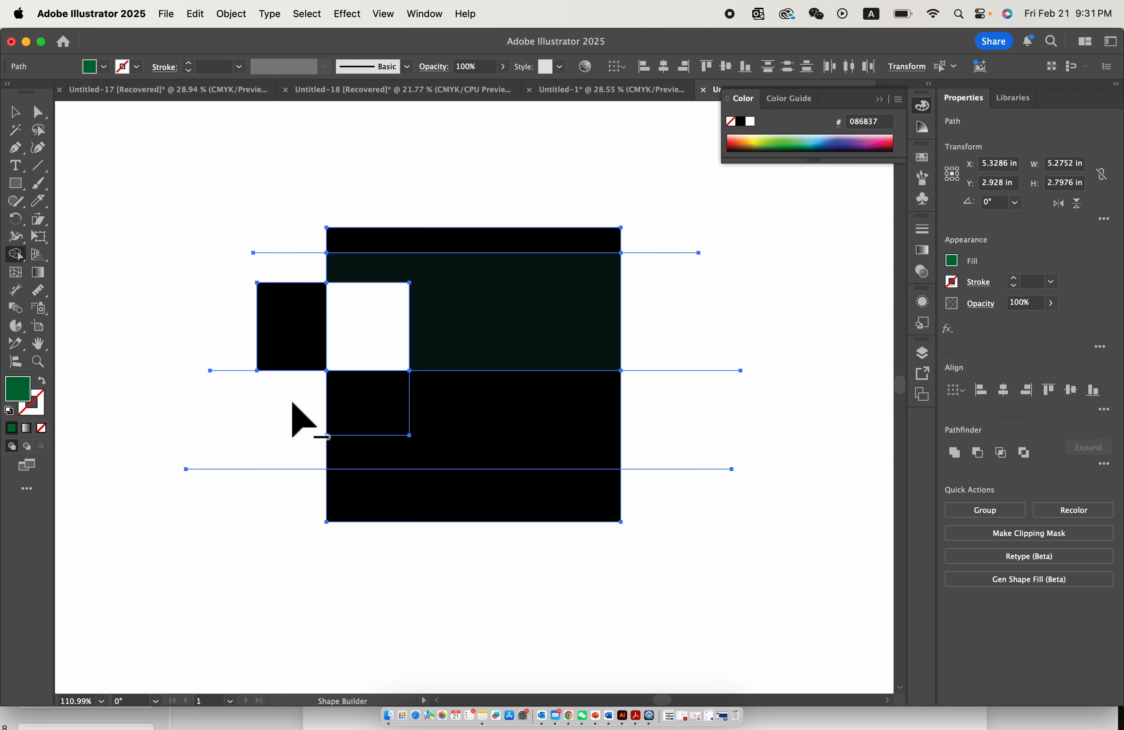
pyautogui.click(419, 344)
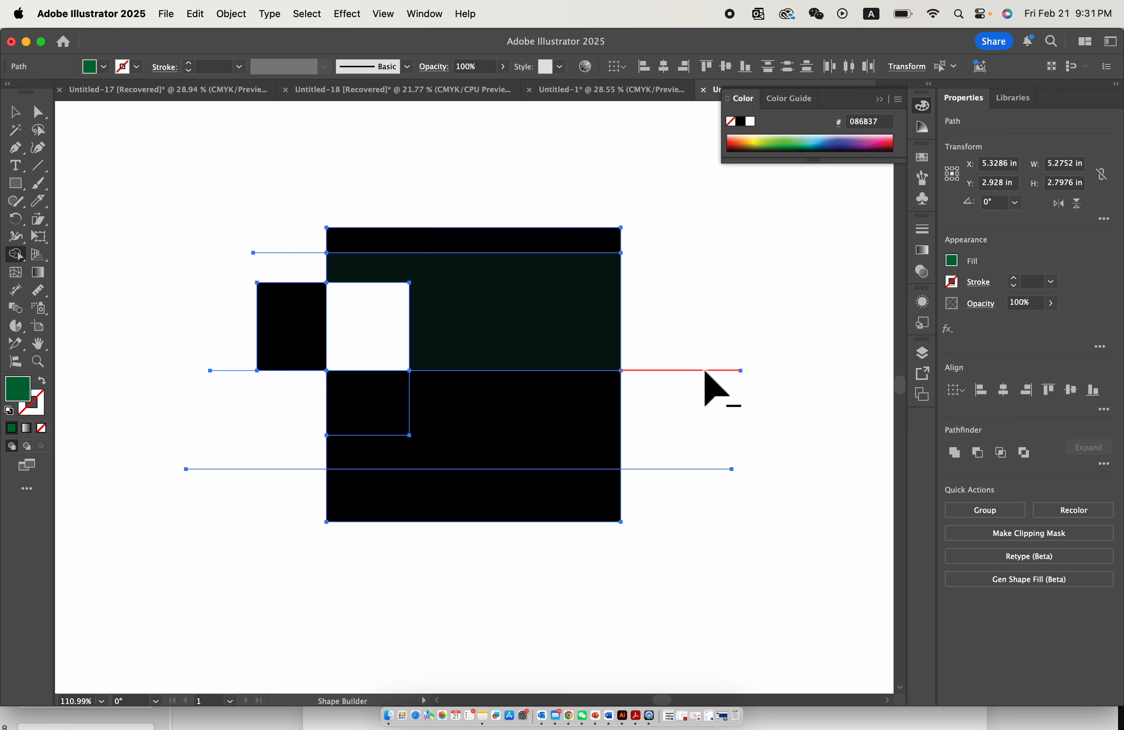
pyautogui.scroll(-3, 455, 351)
# - Draw a green square about 1.34 in wide in the empty area below the black artwork
pyautogui.click(15, 112)
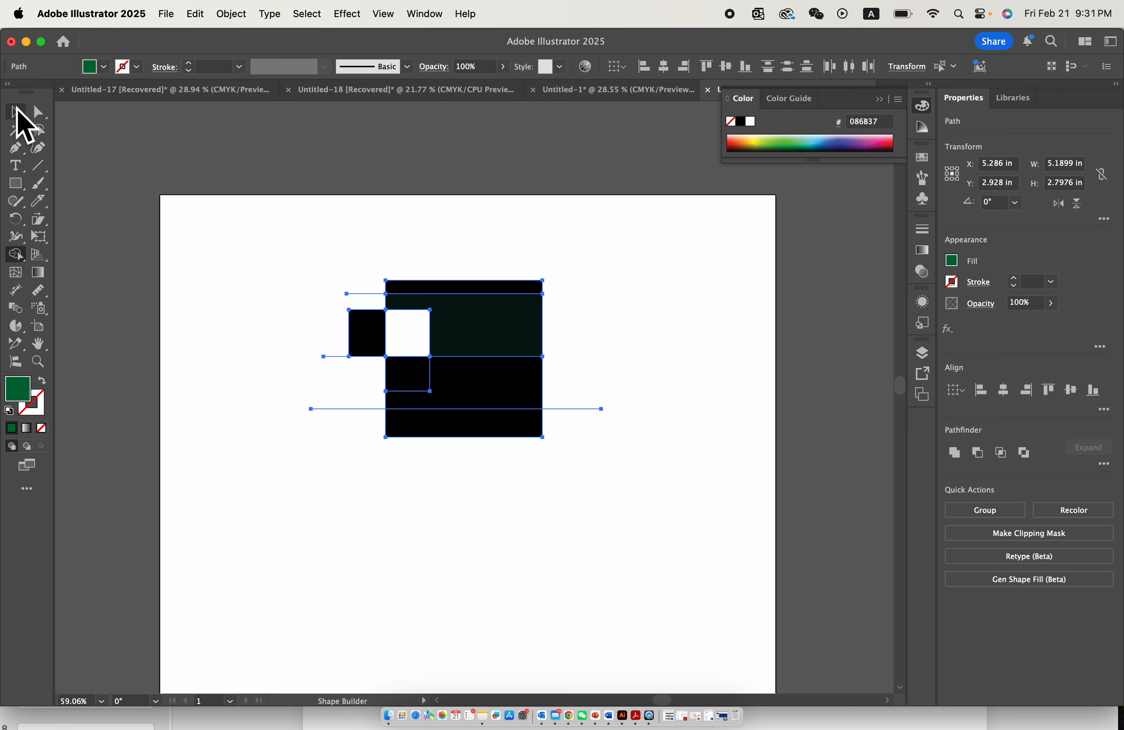
pyautogui.click(100, 190)
pyautogui.click(16, 183)
pyautogui.scroll(-4, 324, 386)
pyautogui.moveTo(304, 378); pyautogui.dragTo(379, 454)
pyautogui.scroll(3, 326, 406)
# - Apply a radial repeat to the green square and shrink the repeat radius to about 0.62 in
pyautogui.click(231, 14)
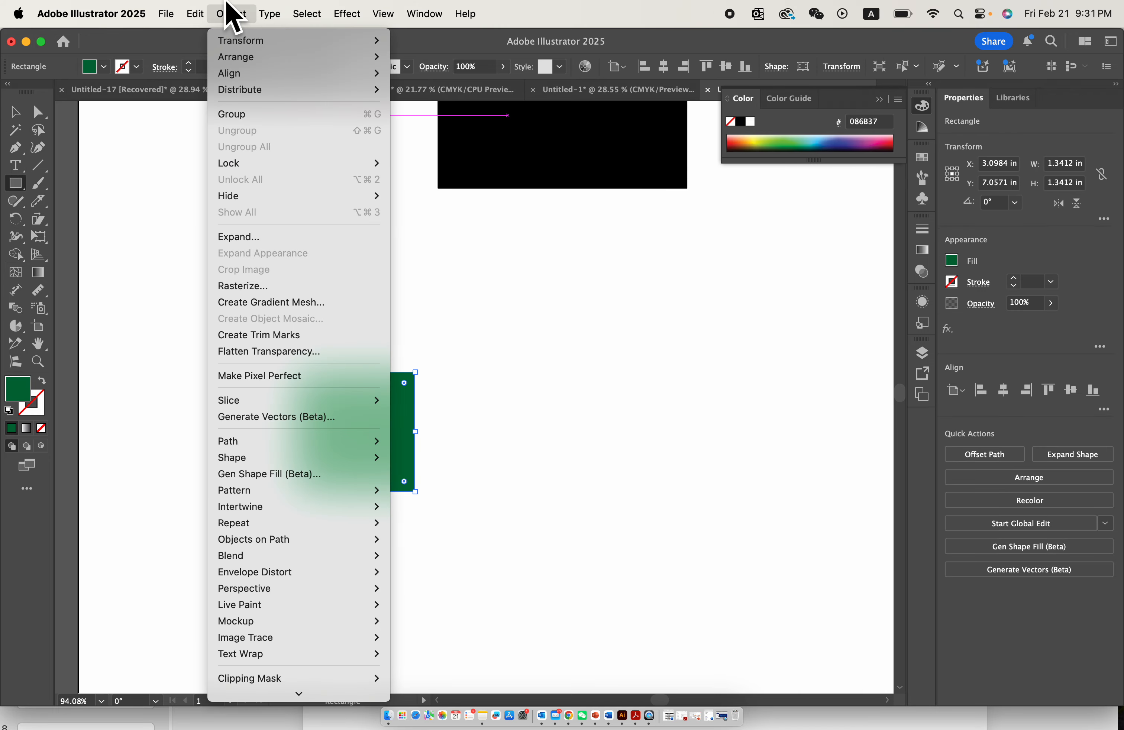
pyautogui.moveTo(326, 462)
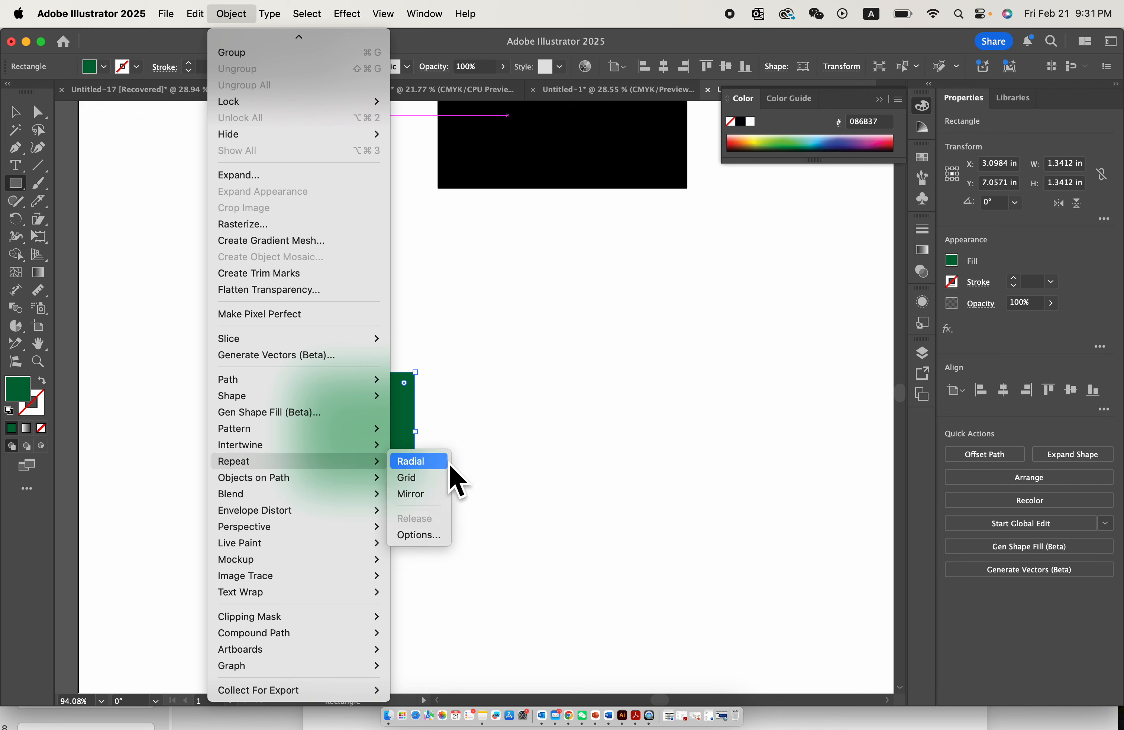
pyautogui.click(434, 464)
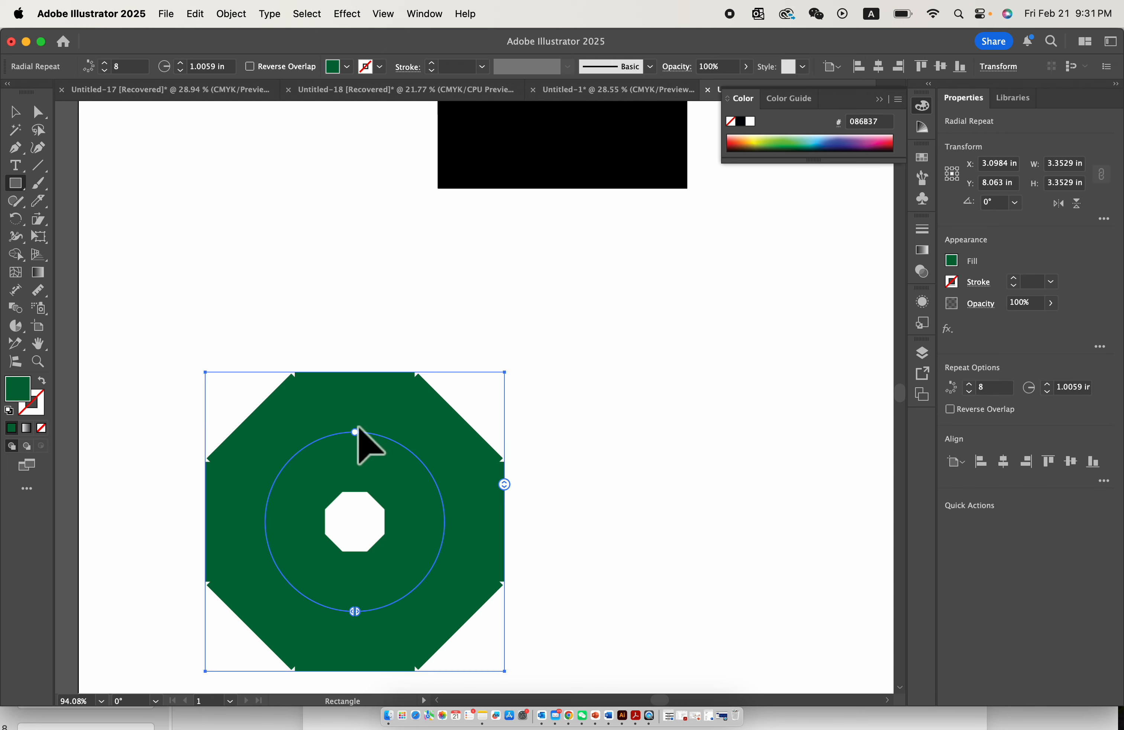
pyautogui.moveTo(356, 432); pyautogui.dragTo(358, 467)
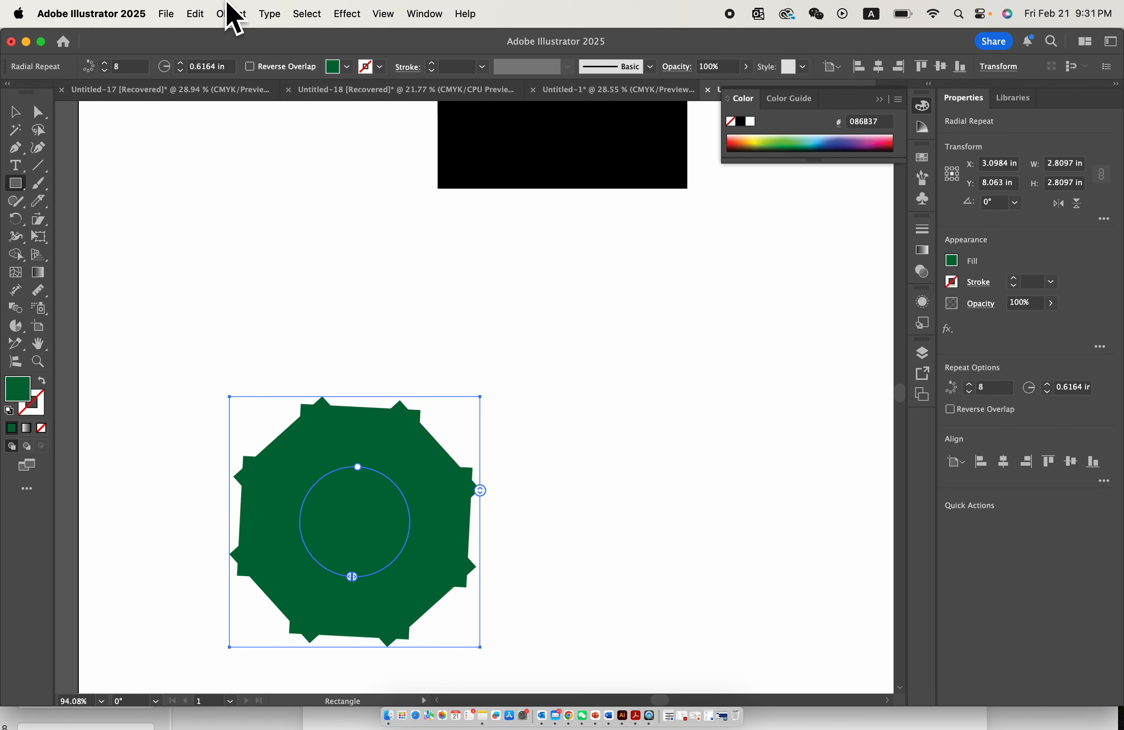
# - Expand the radial repeat into editable shapes and exclude their overlapping areas with Pathfinder
pyautogui.click(232, 16)
pyautogui.scroll(-1, 316, 439)
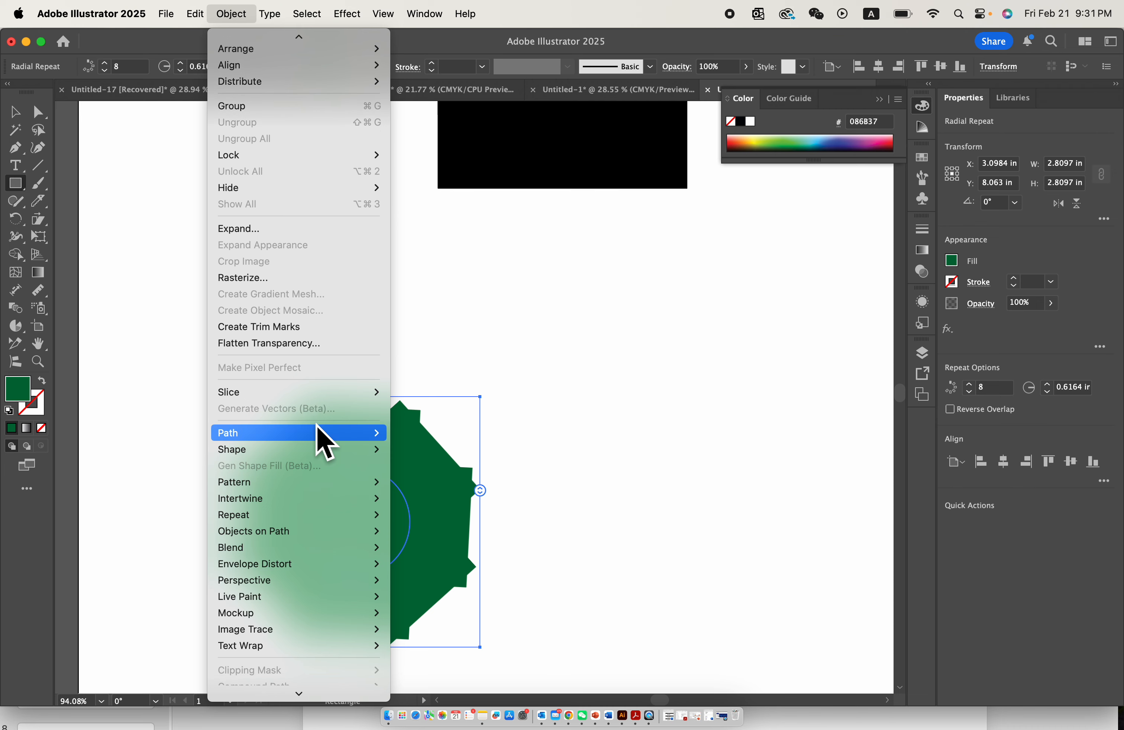
pyautogui.click(313, 229)
pyautogui.click(486, 306)
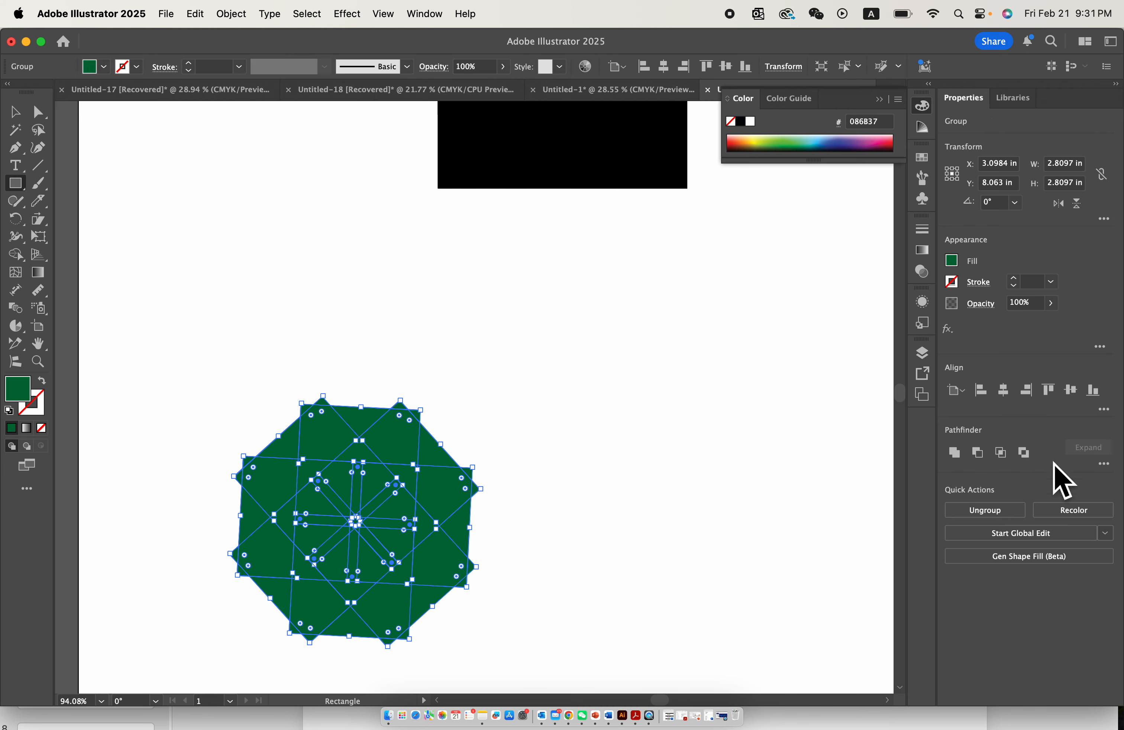
pyautogui.click(1023, 453)
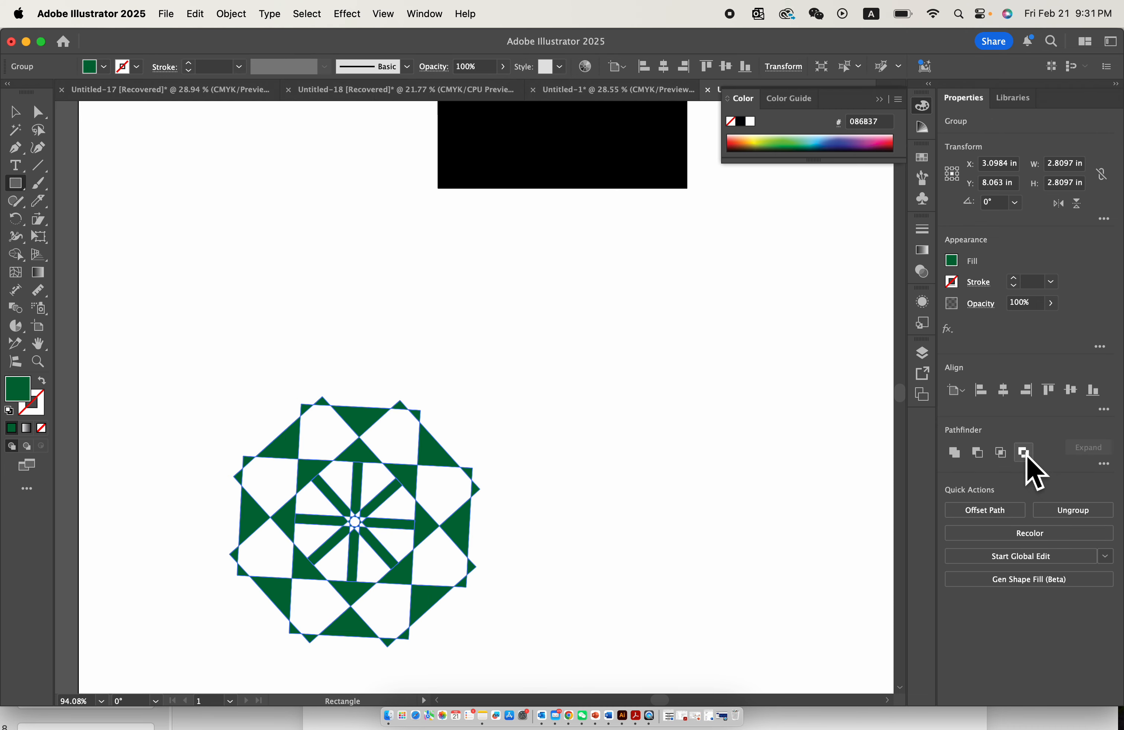
pyautogui.scroll(3, 501, 512)
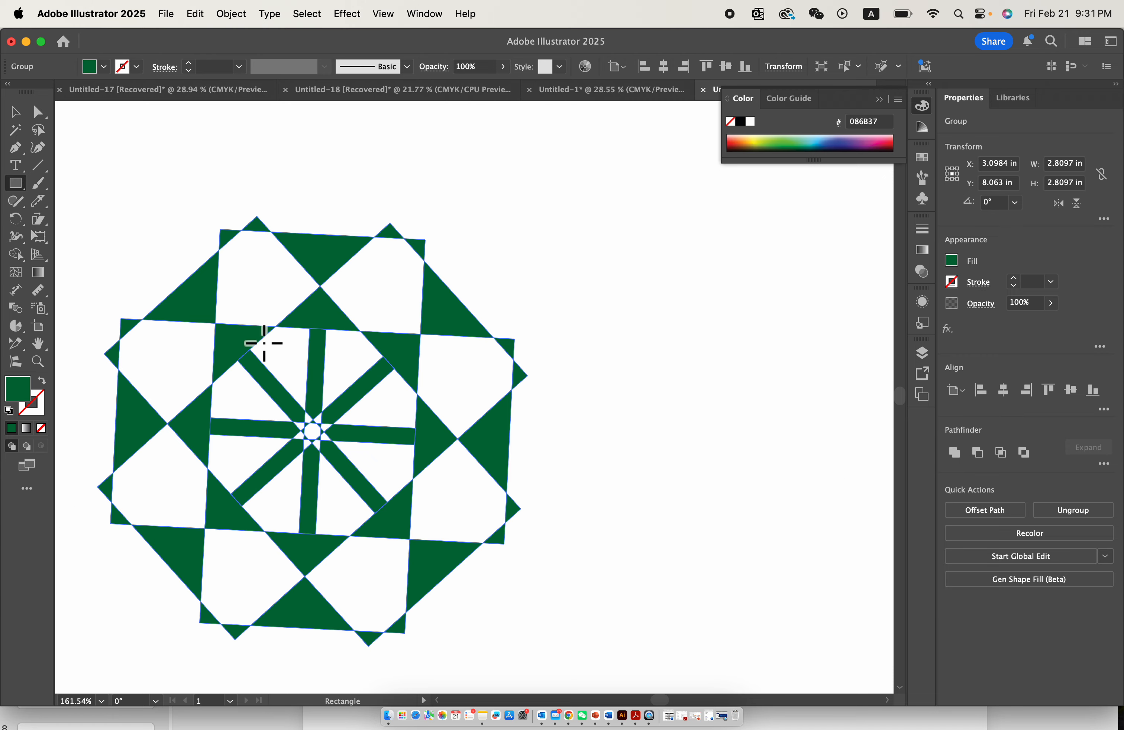
# - Fill the outer top triangle of the radial pattern with teal 5FC4B5 using Shape Builder
pyautogui.click(16, 112)
pyautogui.scroll(-2, 309, 308)
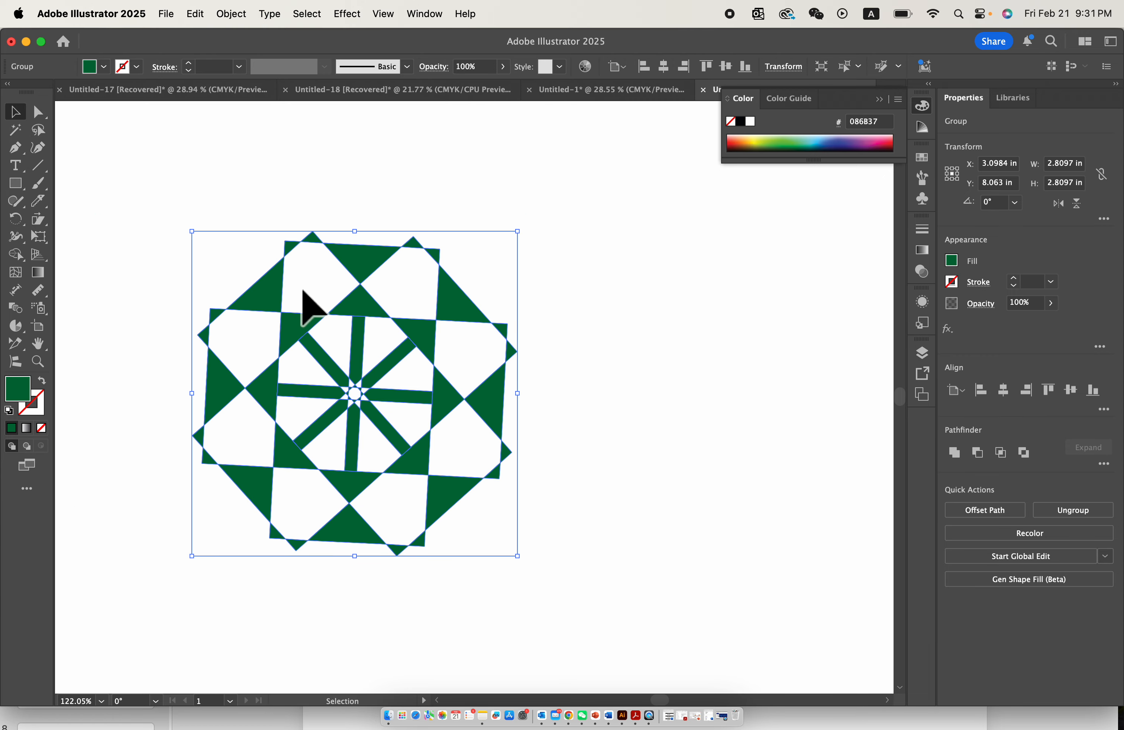
pyautogui.moveTo(21, 256); pyautogui.dragTo(90, 259)
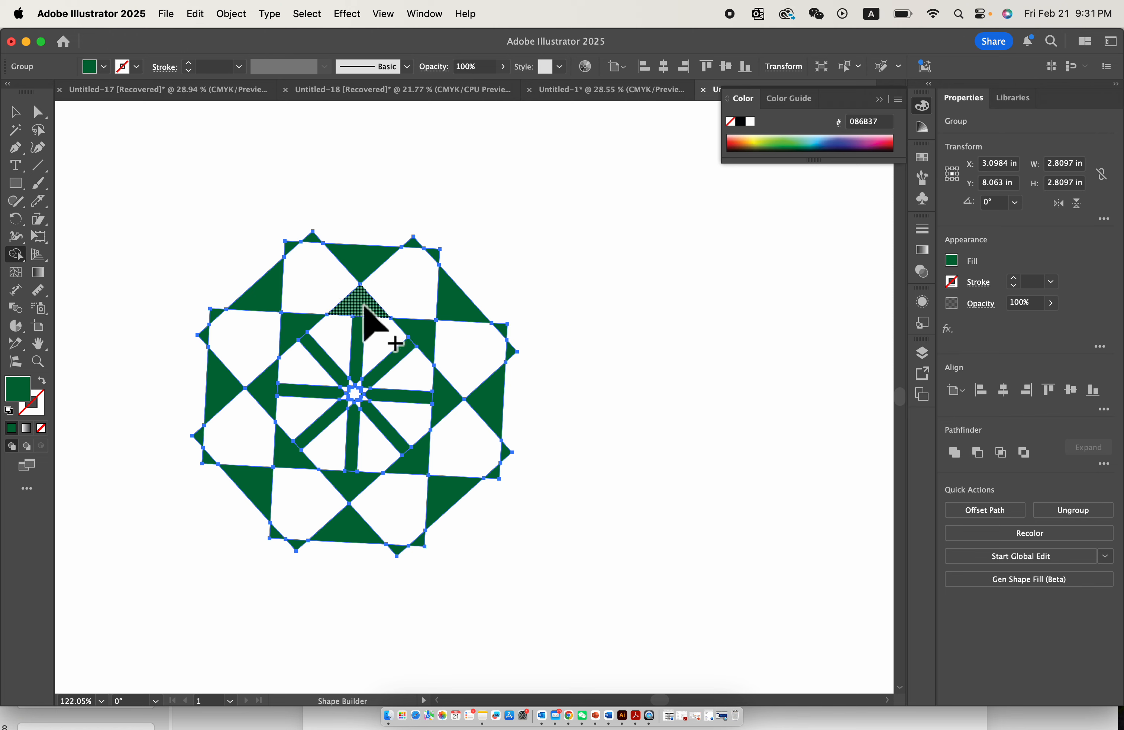
pyautogui.click(806, 142)
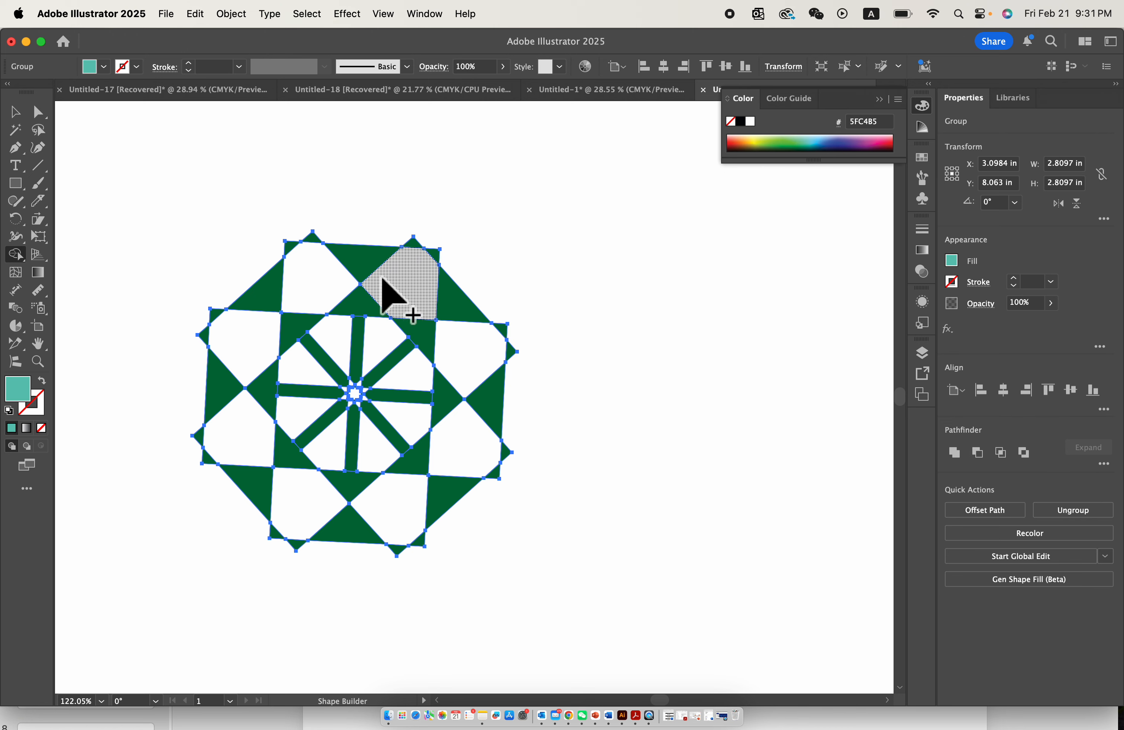
pyautogui.click(367, 260)
# - Erase the two vertical and two horizontal spokes around the pattern's centre with Shape Builder
pyautogui.scroll(2, 381, 315)
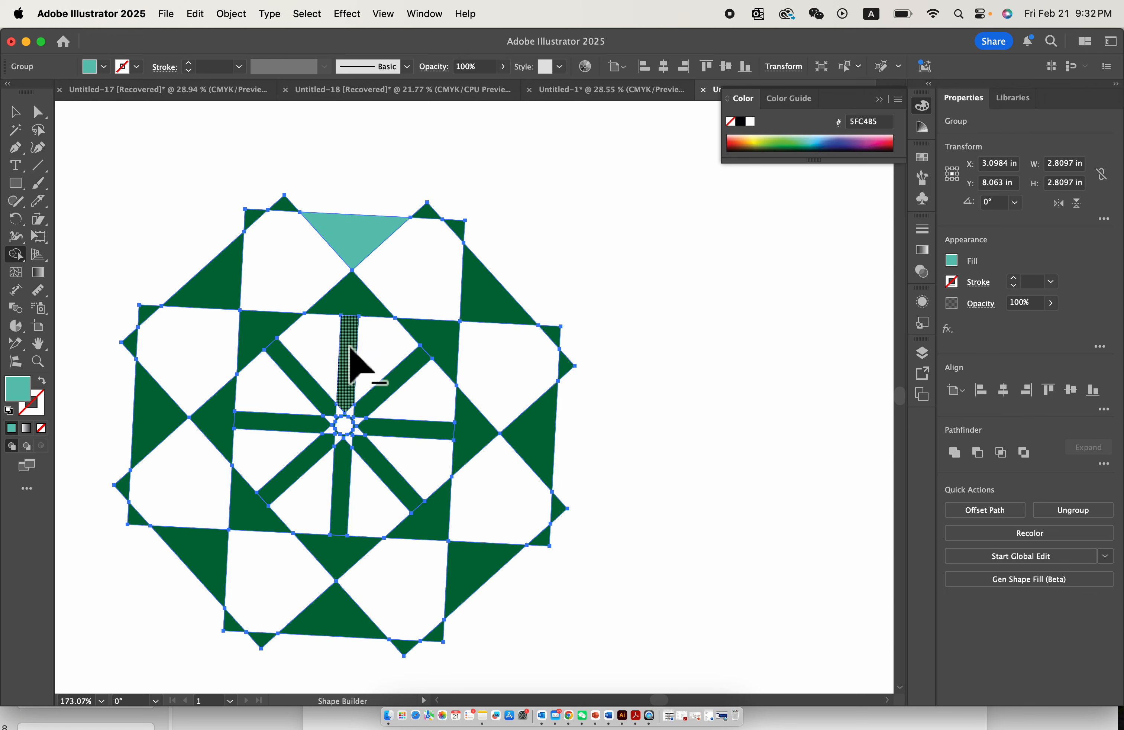
pyautogui.keyDown('alt'); pyautogui.click(350, 365); pyautogui.keyUp('alt')
pyautogui.keyDown('alt'); pyautogui.click(345, 474); pyautogui.keyUp('alt')
pyautogui.keyDown('alt'); pyautogui.click(311, 425); pyautogui.keyUp('alt')
pyautogui.keyDown('alt'); pyautogui.click(397, 427); pyautogui.keyUp('alt')
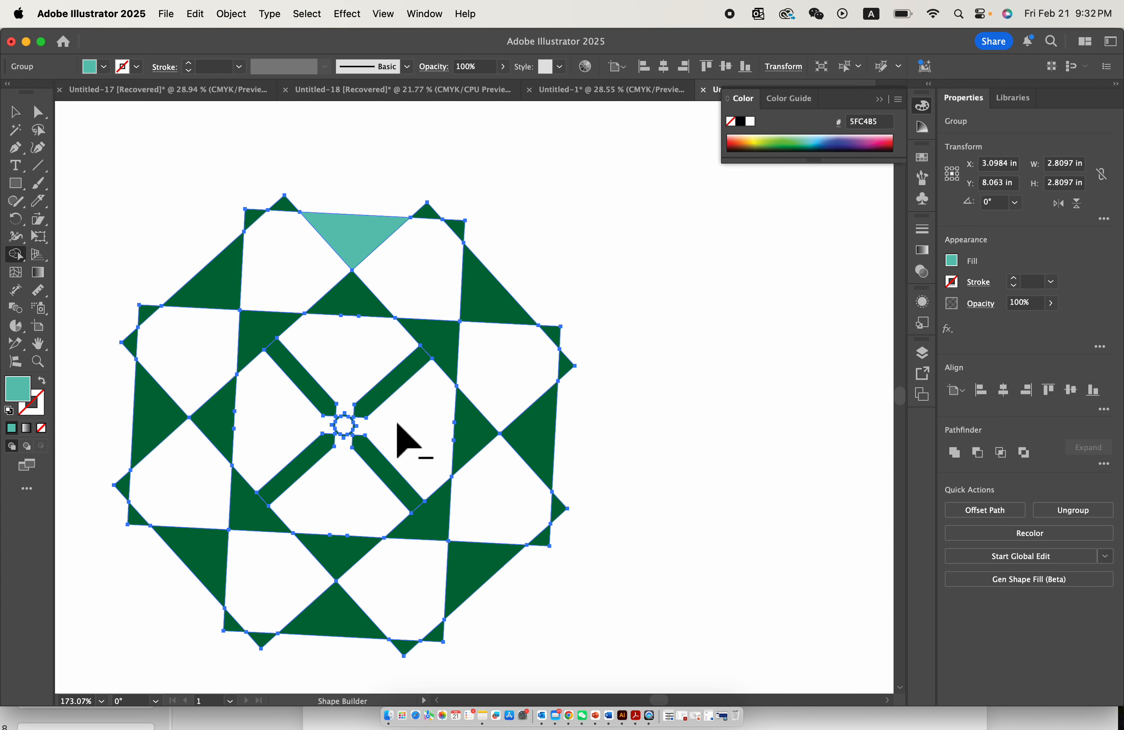
# - Try to erase the outer left triangle of the radial pattern with Shape Builder
pyautogui.scroll(3, 384, 509)
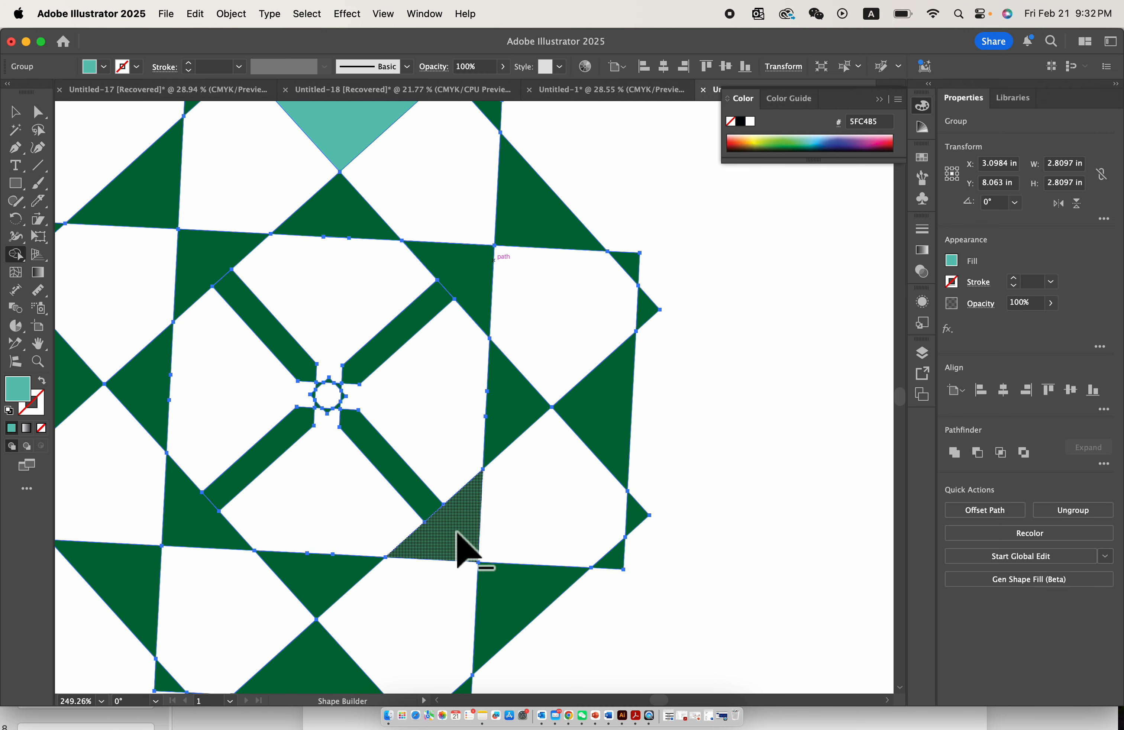
pyautogui.scroll(-3, 493, 534)
pyautogui.scroll(2, 460, 559)
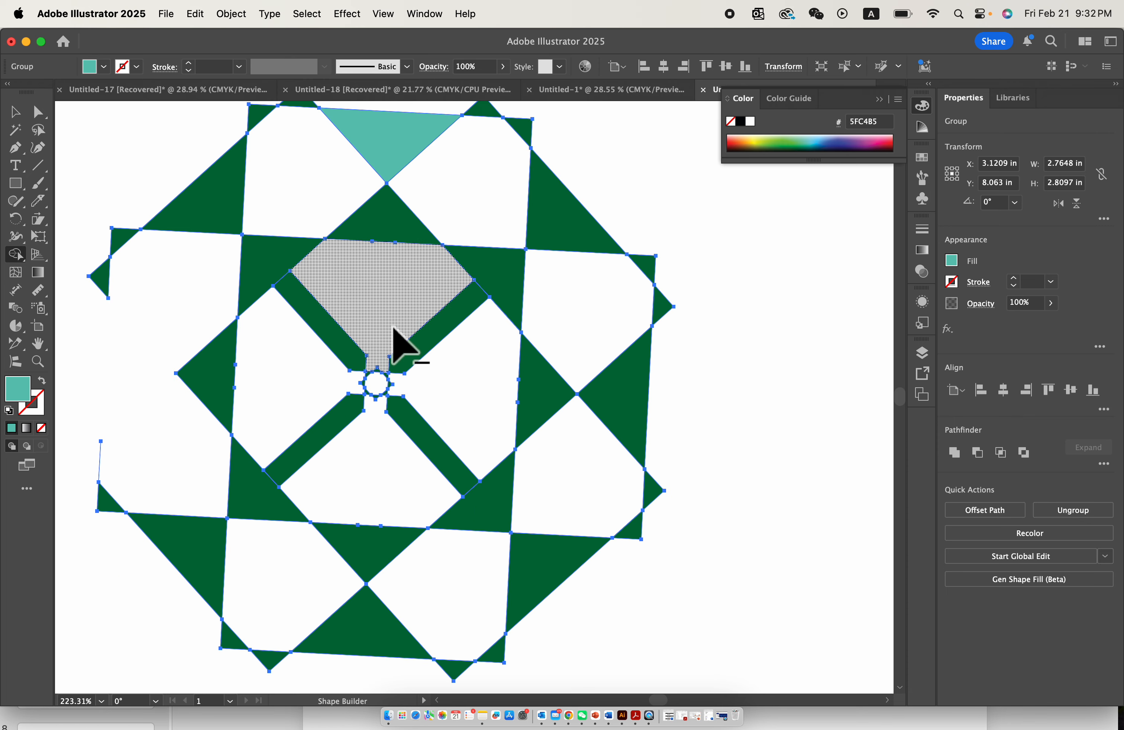
pyautogui.scroll(-5, 393, 328)
pyautogui.press('super+z')
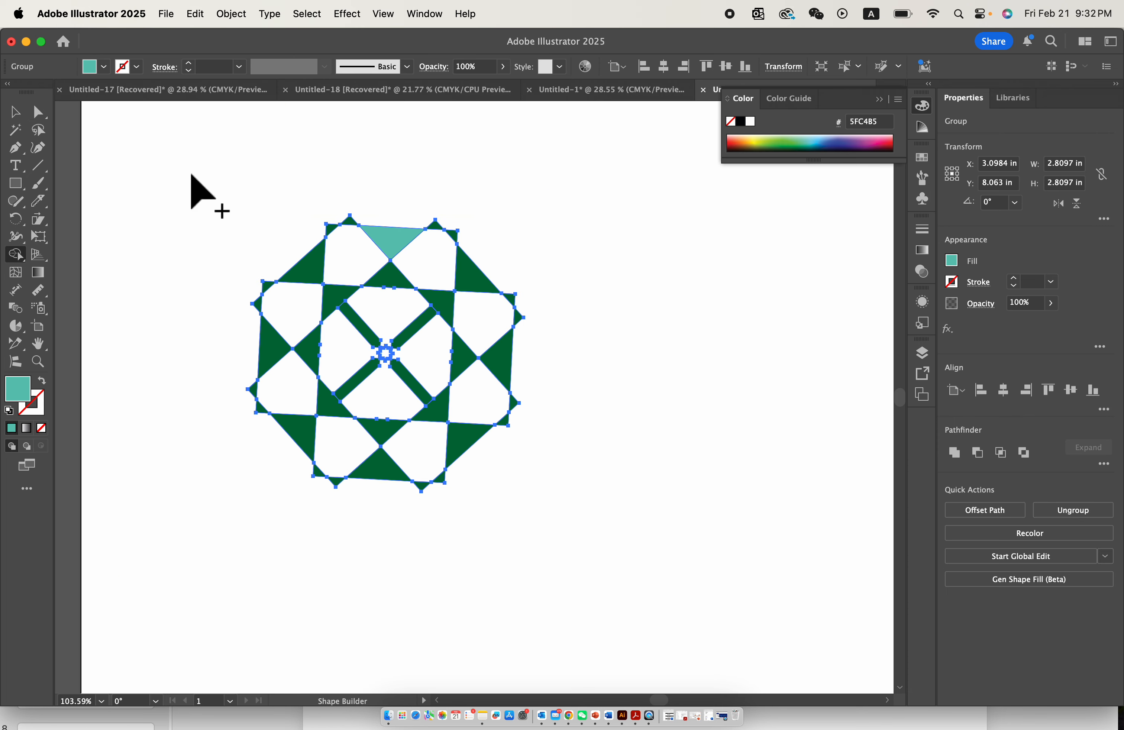
# - Select the whole radial pattern group with the Selection tool
pyautogui.moveTo(240, 190); pyautogui.dragTo(622, 505)
pyautogui.scroll(3, 450, 349)
pyautogui.scroll(4, 339, 266)
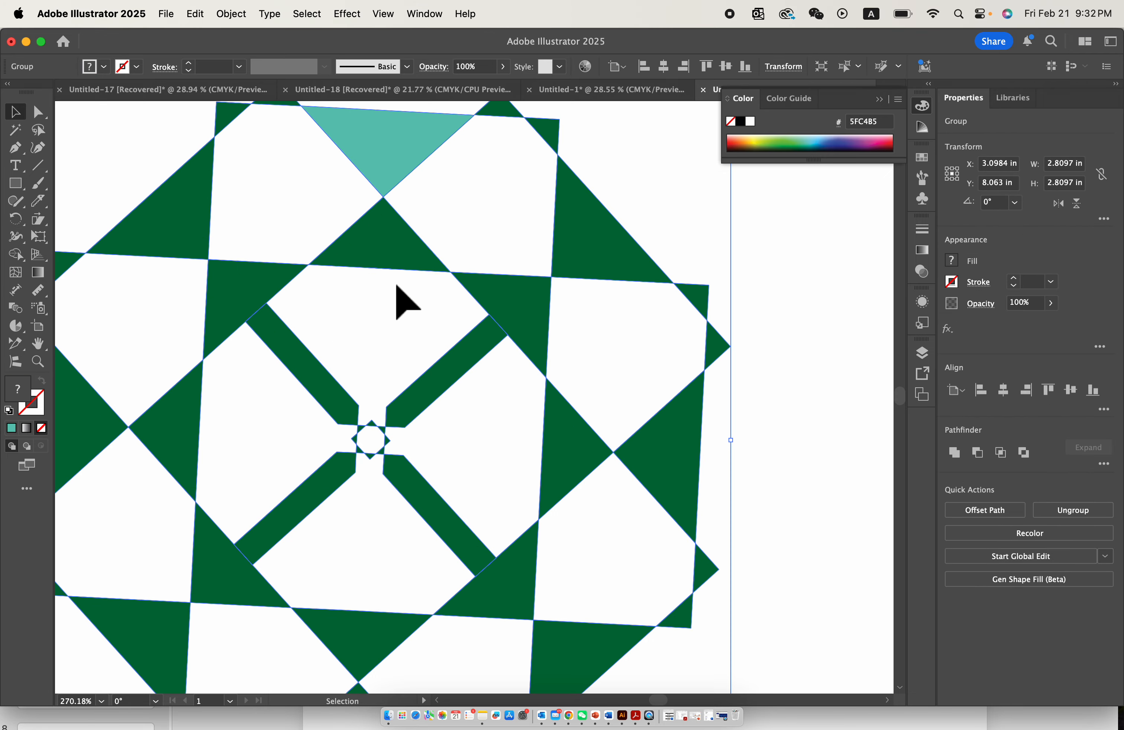
# - Try to move the radial pattern group upward, undo the move and clear the selection
pyautogui.scroll(-4, 434, 366)
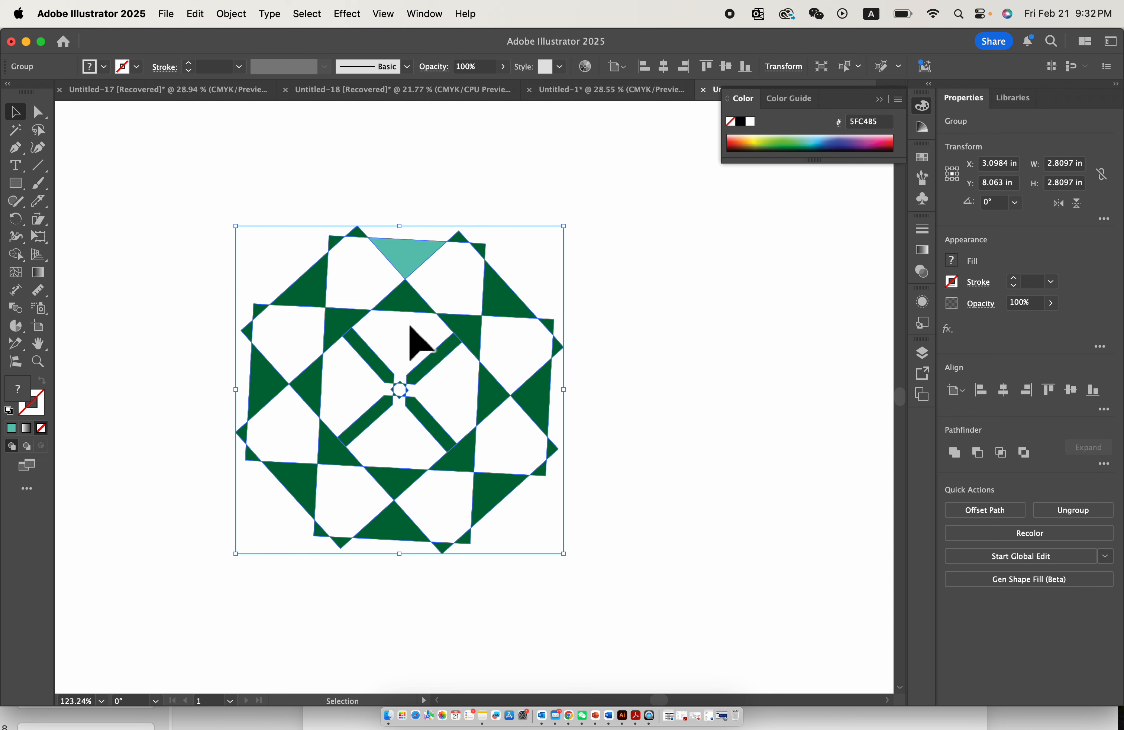
pyautogui.scroll(-6, 416, 342)
pyautogui.moveTo(439, 372); pyautogui.dragTo(481, 205)
pyautogui.press('super+z')
pyautogui.click(479, 147)
# - Draw a rectangle about 3.27 × 2.57 in below the black squares and fill it with light blue 54C9EE
pyautogui.scroll(5, 413, 263)
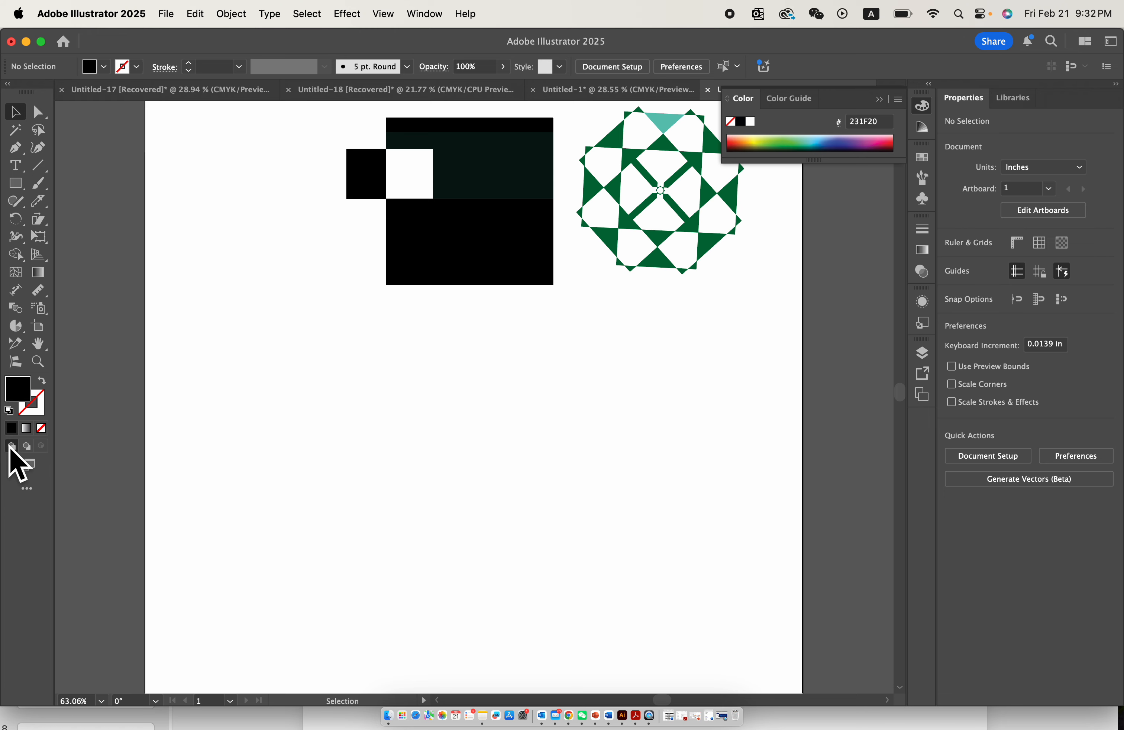
pyautogui.click(15, 183)
pyautogui.moveTo(318, 352); pyautogui.dragTo(514, 505)
pyautogui.scroll(2, 516, 507)
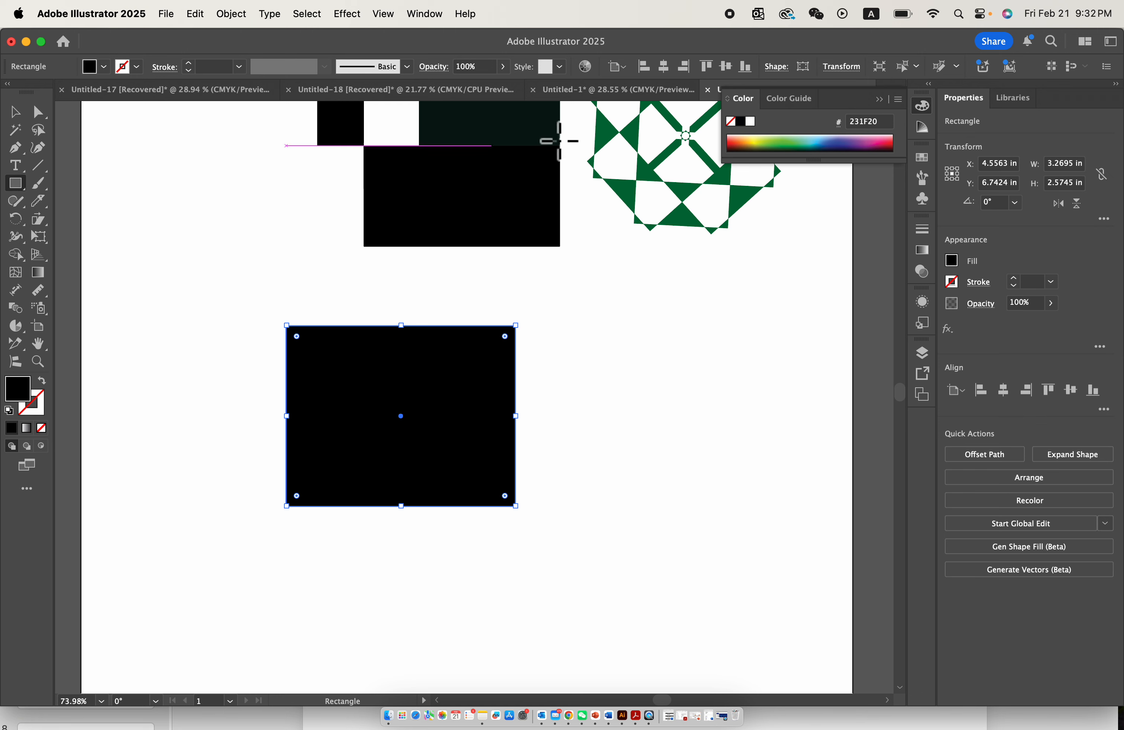
pyautogui.click(815, 140)
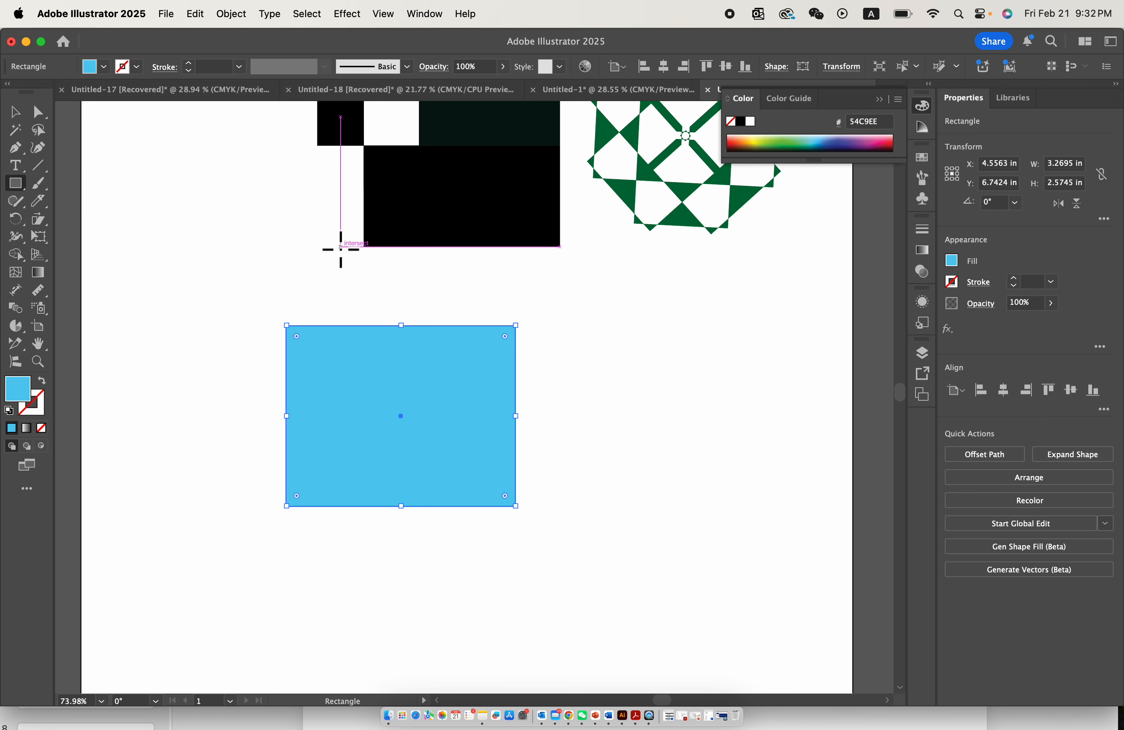
pyautogui.click(17, 110)
pyautogui.click(174, 194)
# - Draw a crimson E81853 rectangle about 2.28 × 1.87 in overlapping the blue rectangle's upper left corner
pyautogui.click(18, 181)
pyautogui.click(36, 182)
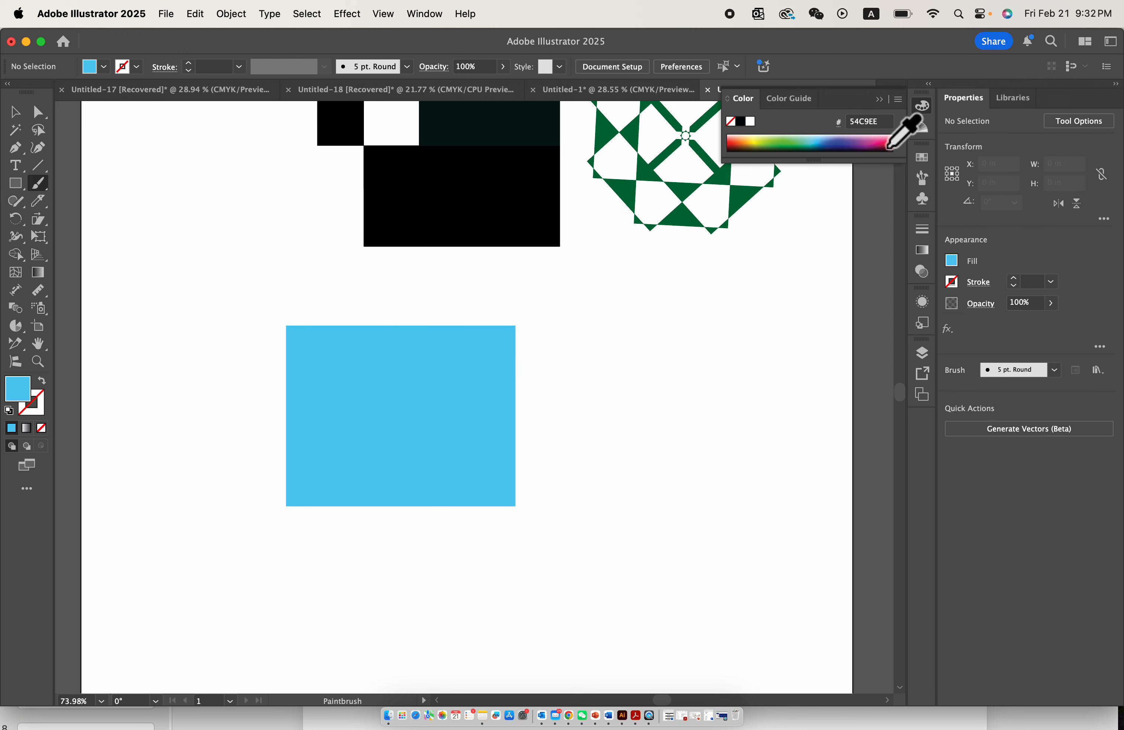
pyautogui.click(883, 142)
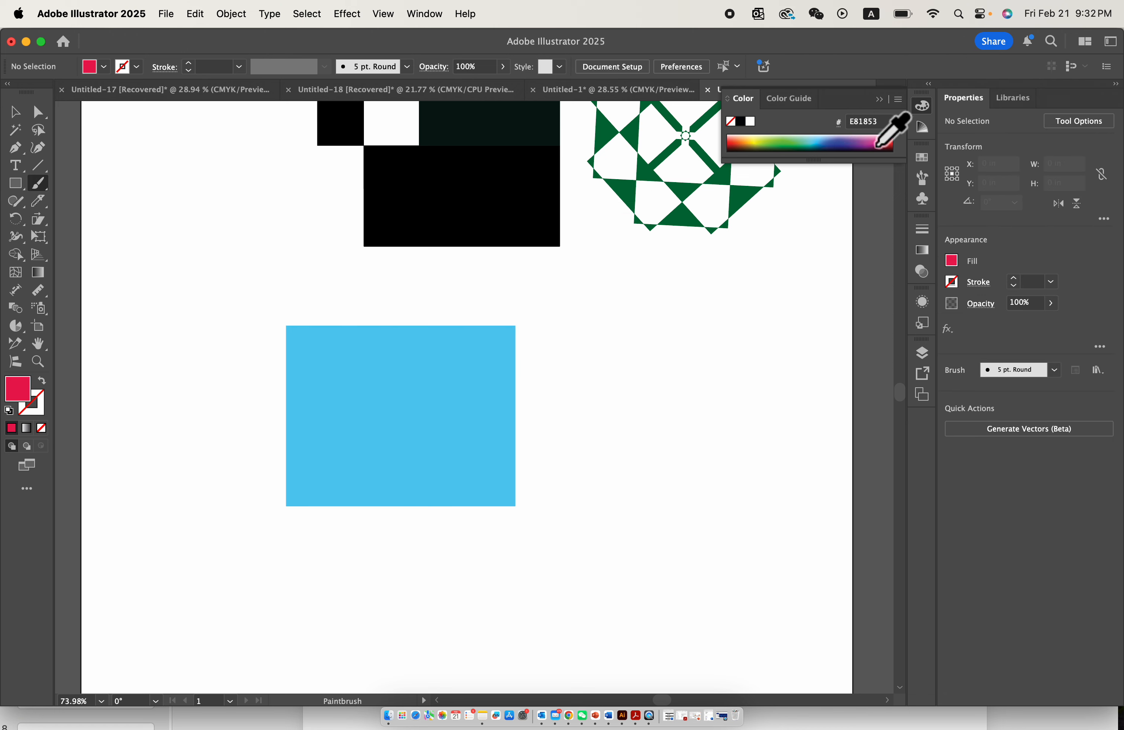
pyautogui.click(18, 186)
pyautogui.moveTo(237, 286); pyautogui.dragTo(395, 416)
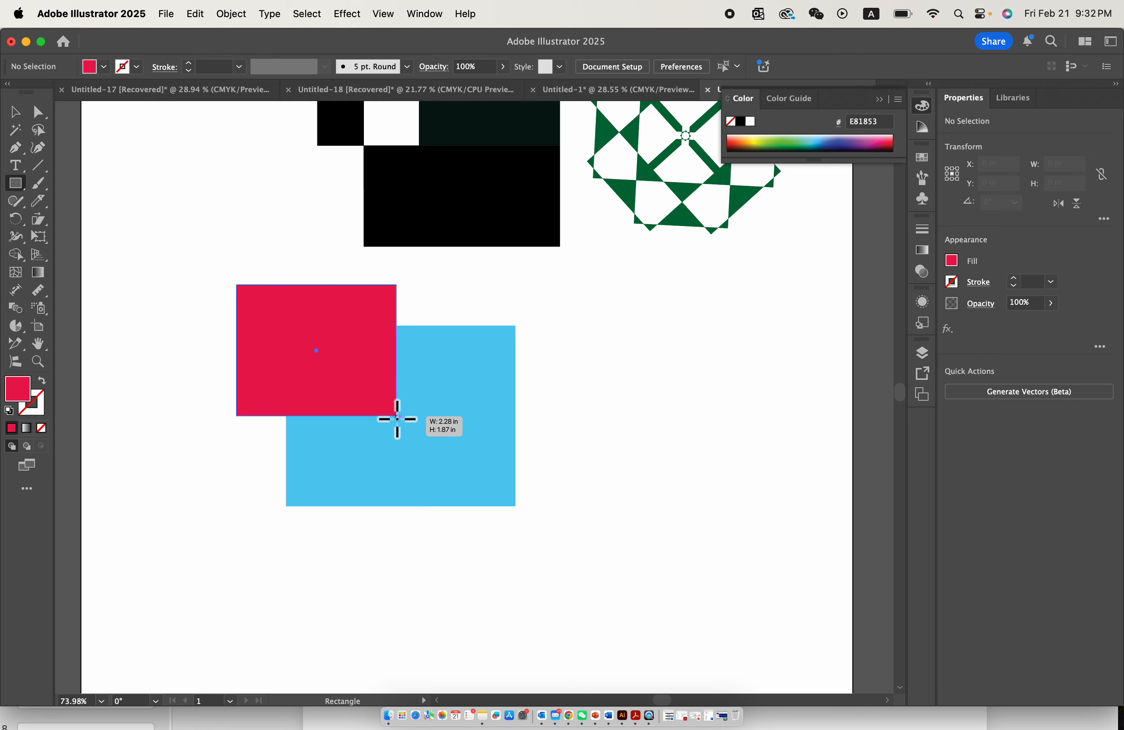
pyautogui.scroll(3, 55, 457)
pyautogui.hscroll(3, 58, 456)
pyautogui.scroll(2, 58, 456)
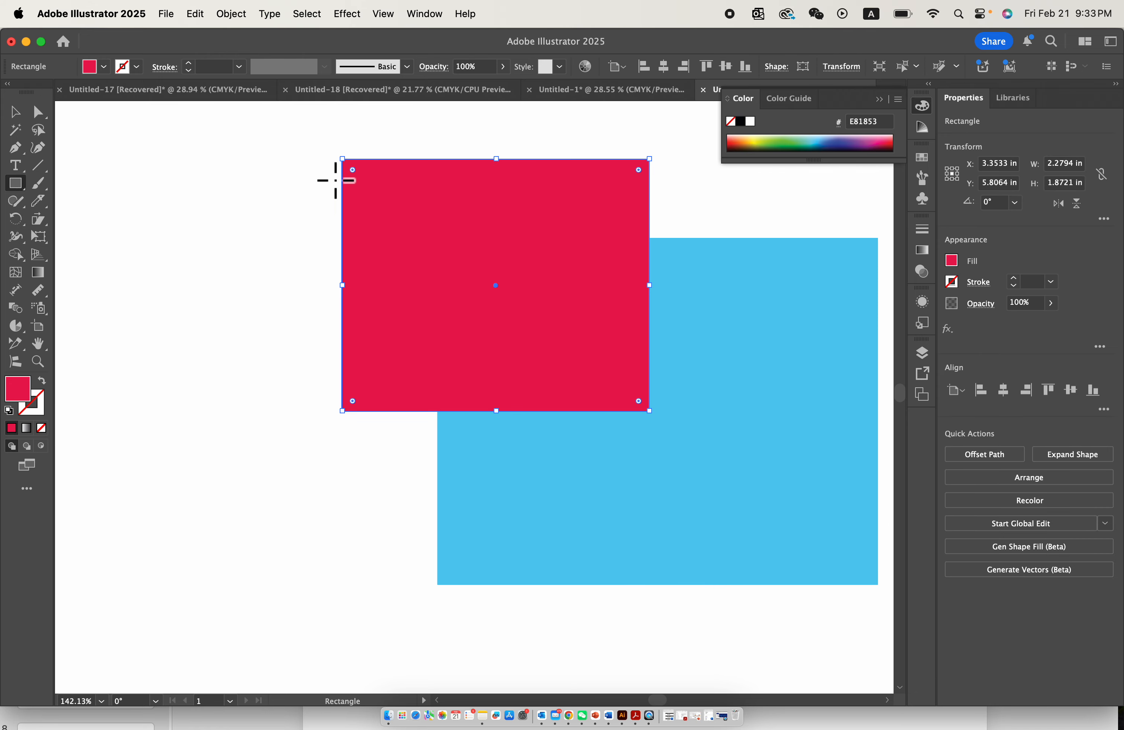
pyautogui.scroll(-2, 363, 361)
pyautogui.click(16, 114)
pyautogui.click(289, 261)
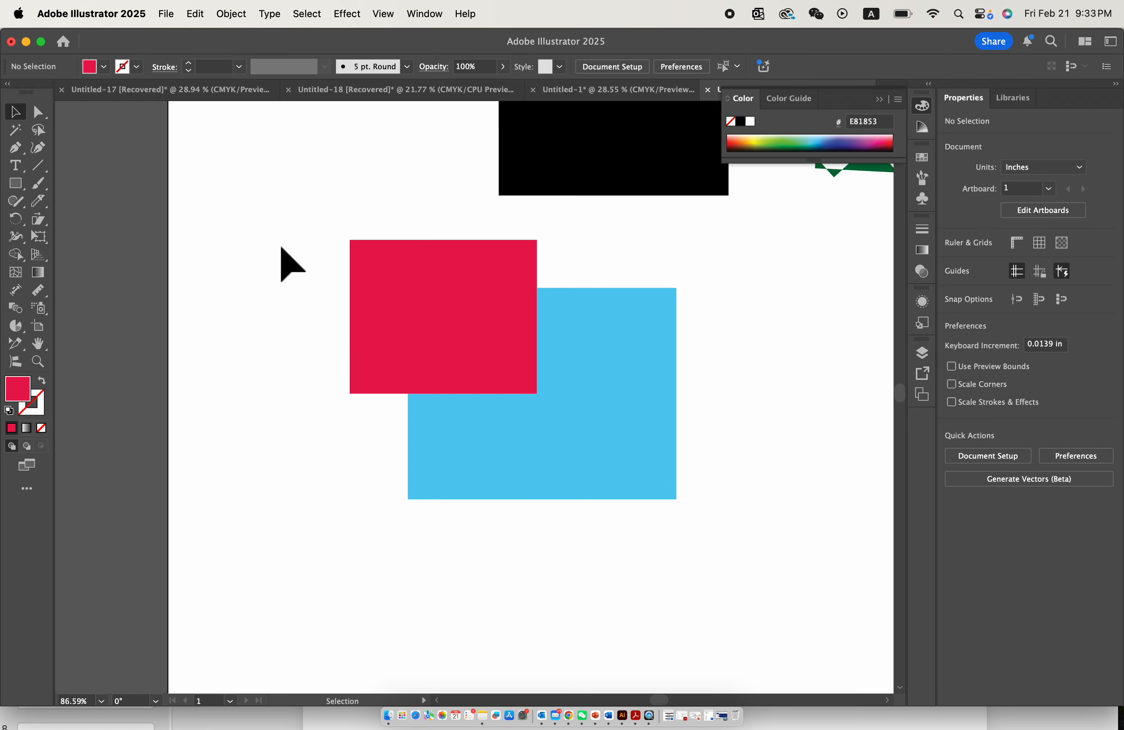
# - Try sending the crimson rectangle to the back of the stacking order, and undo it
pyautogui.click(599, 353)
pyautogui.click(467, 266)
pyautogui.moveTo(595, 327); pyautogui.dragTo(605, 327)
pyautogui.click(436, 280)
pyautogui.rightClick(437, 282)
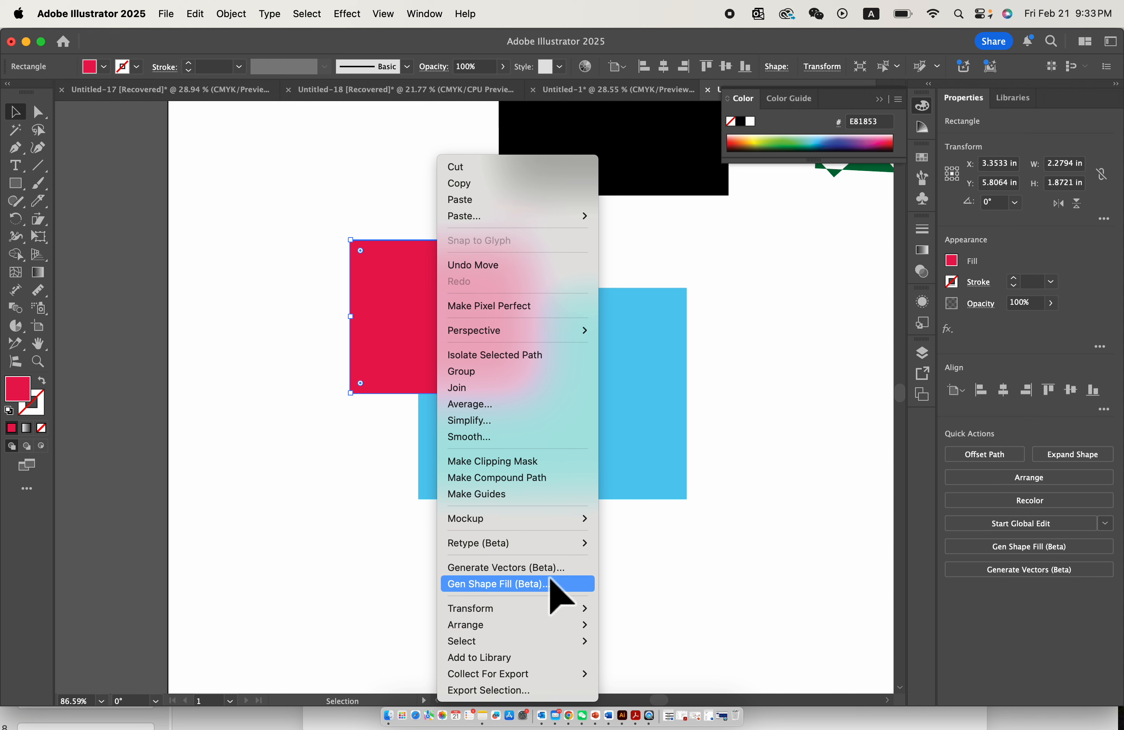
pyautogui.moveTo(553, 614)
pyautogui.click(687, 667)
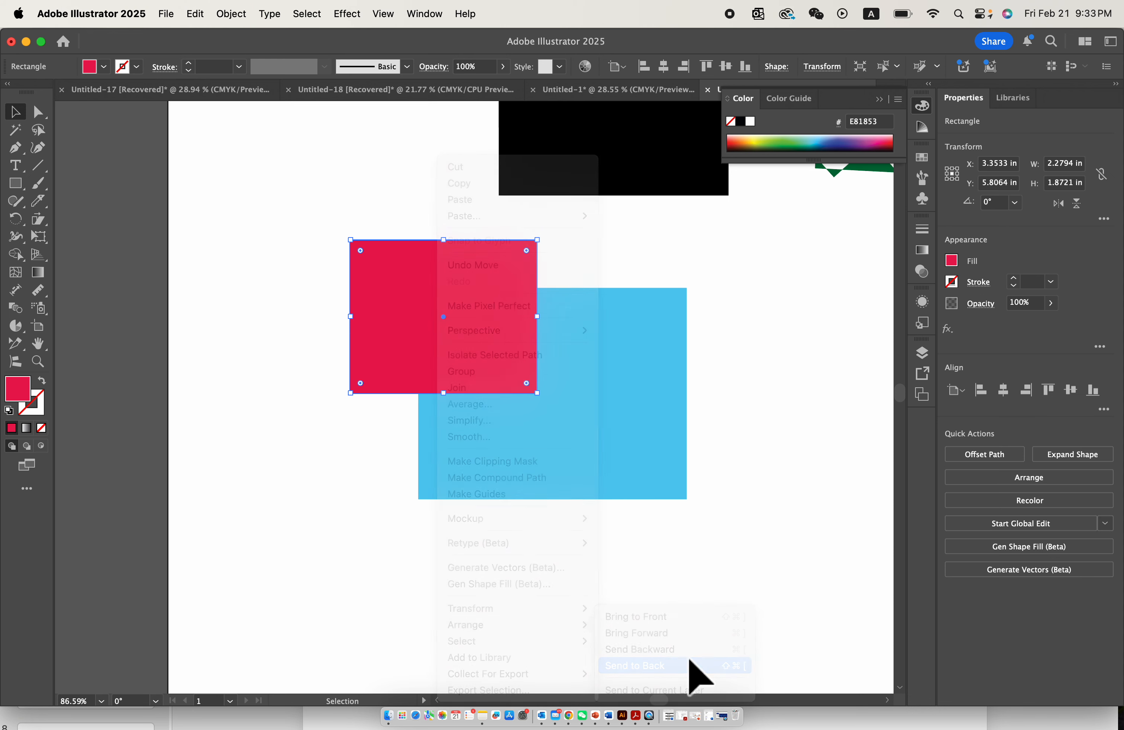
pyautogui.press('super+z')
pyautogui.click(574, 217)
# - Move the crimson rectangle up and left and the blue rectangle down and right so they stand apart
pyautogui.moveTo(494, 286); pyautogui.dragTo(357, 245)
pyautogui.click(283, 376)
pyautogui.moveTo(497, 368); pyautogui.dragTo(543, 415)
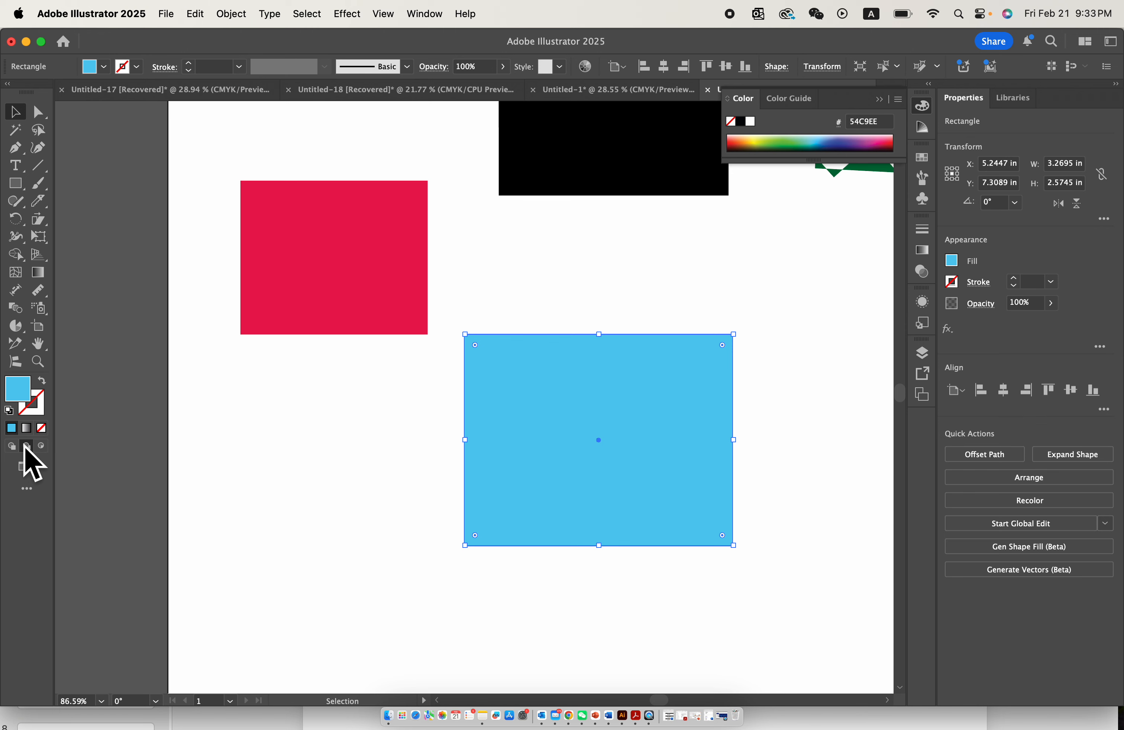
# - In Draw Behind mode, draw a rectangle about 2.19 × 1.66 in behind the blue rectangle's upper edge and fill it dark red BE2C26
pyautogui.click(22, 186)
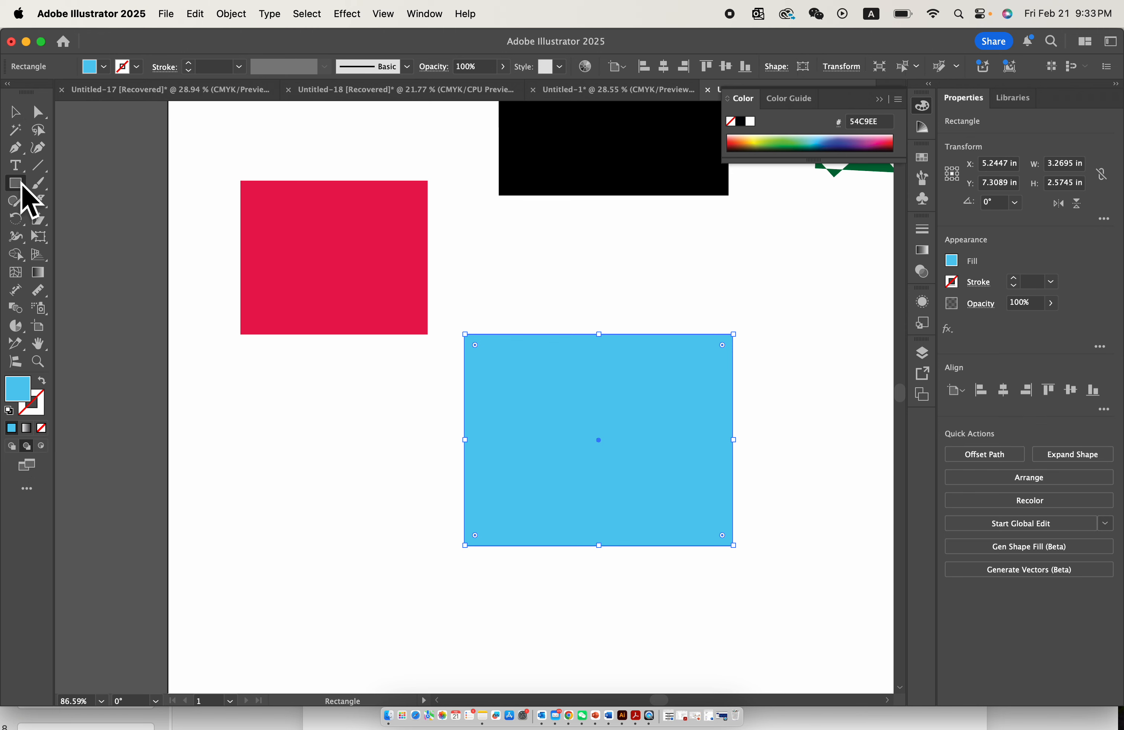
pyautogui.moveTo(469, 239); pyautogui.dragTo(648, 375)
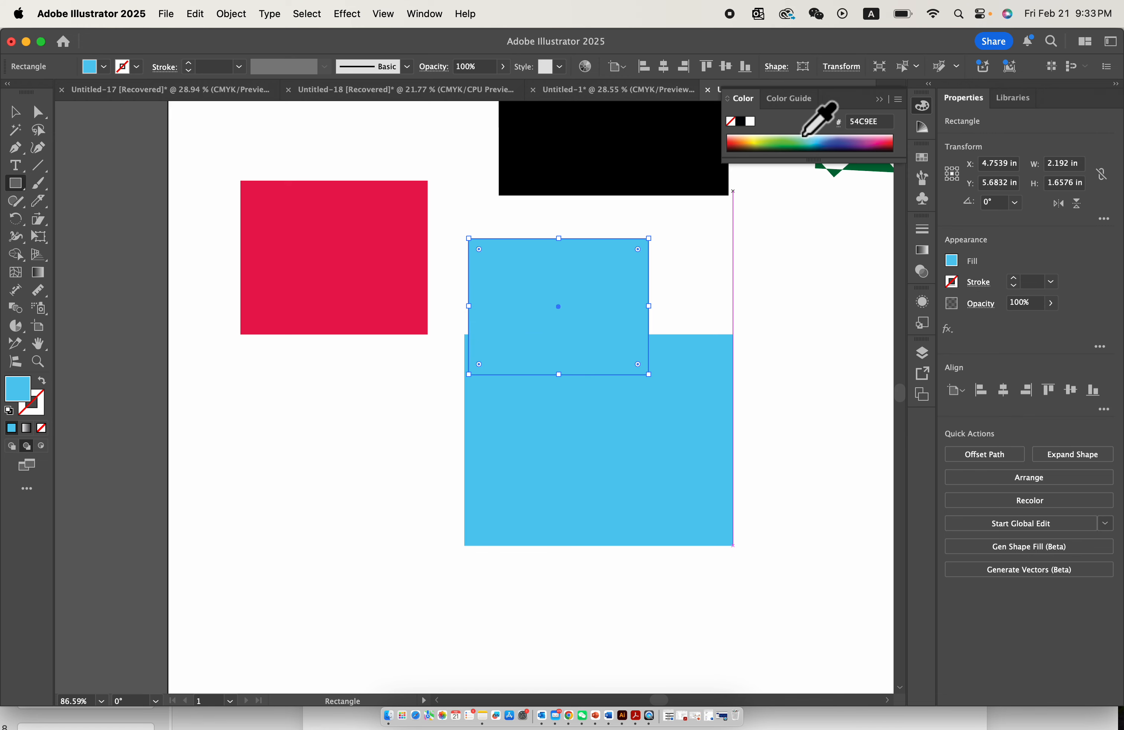
pyautogui.scroll(5, 720, 296)
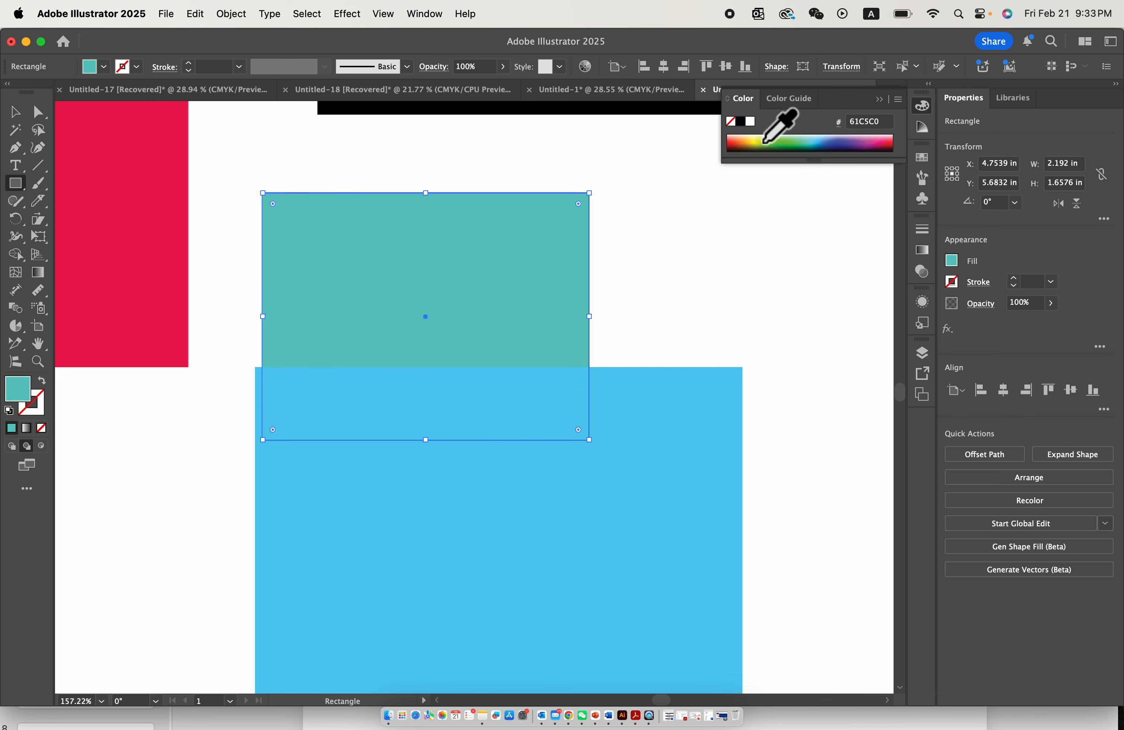
pyautogui.click(732, 144)
# - Draw two more dark red rectangles behind the blue one, about 1.23 × 1.46 in at its upper right corner and another at its lower left
pyautogui.scroll(-5, 677, 275)
pyautogui.hscroll(2, 677, 275)
pyautogui.moveTo(603, 235); pyautogui.dragTo(786, 453)
pyautogui.scroll(-3, 786, 460)
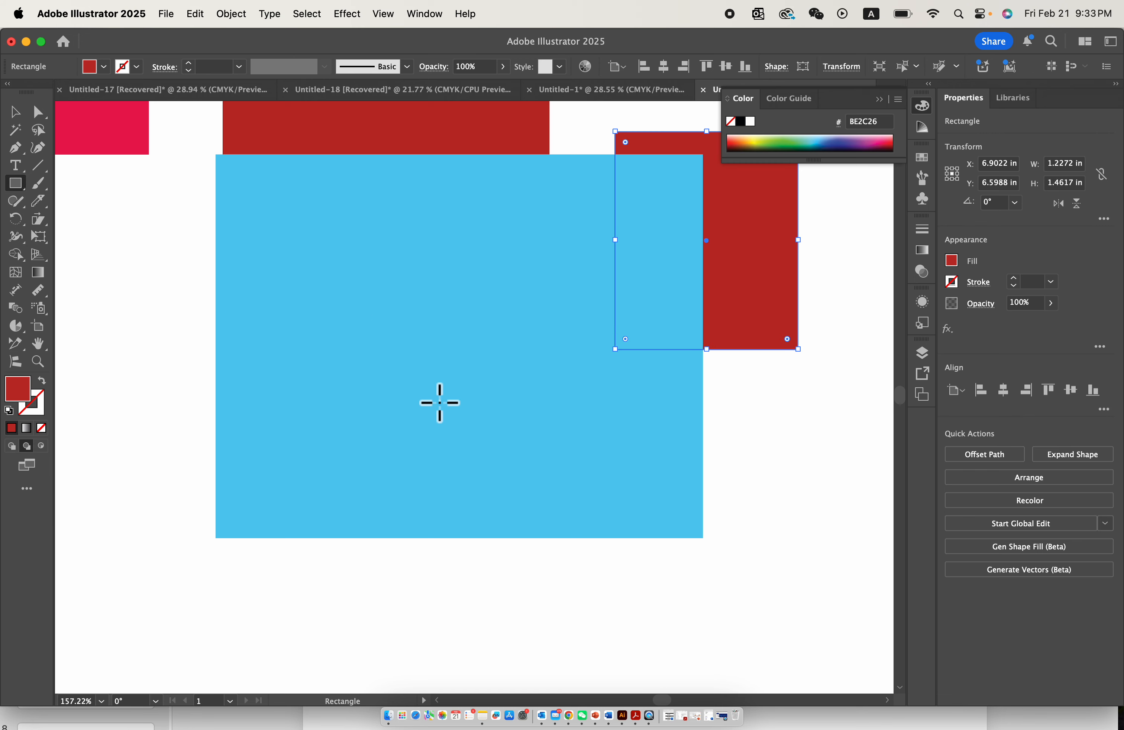
pyautogui.moveTo(124, 378); pyautogui.dragTo(469, 618)
# - Draw a rectangle about 1.44 × 1.30 in behind the blue rectangle's lower right corner and fill it yellow F3EB42
pyautogui.scroll(-3, 334, 347)
pyautogui.moveTo(590, 374); pyautogui.dragTo(477, 476)
pyautogui.click(755, 139)
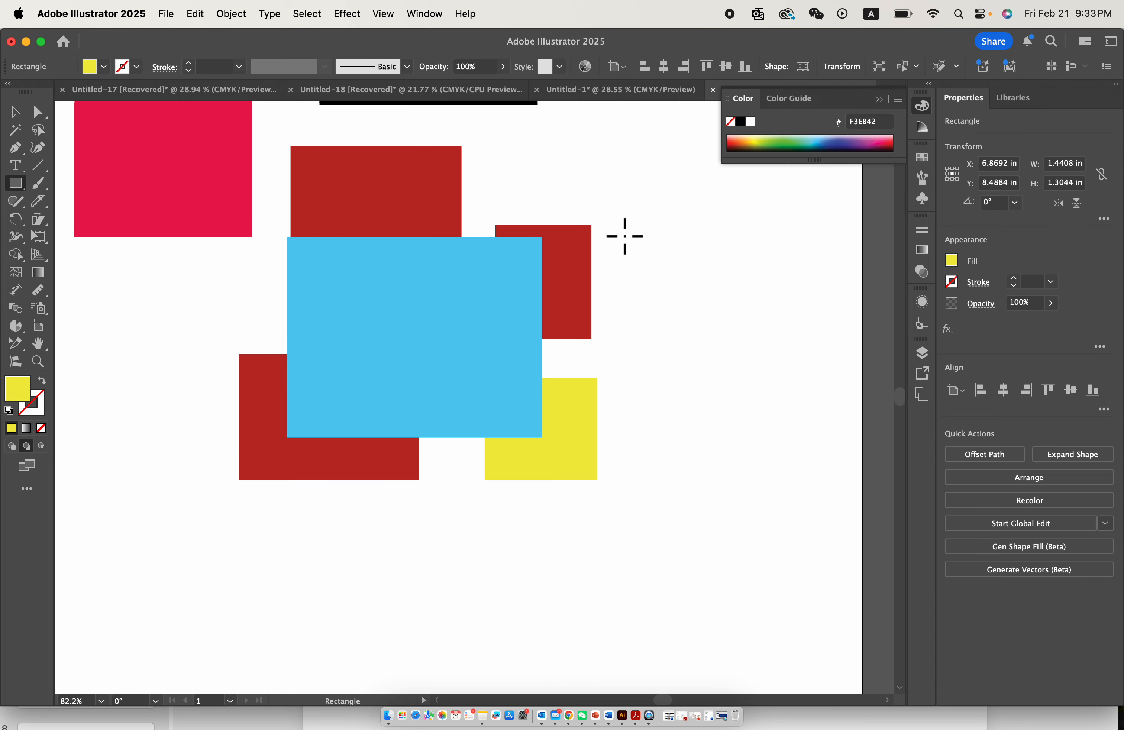
# - Draw four yellow rectangles partly behind the crimson rectangle: two at its upper edge, one at its left side and one at its lower edge
pyautogui.scroll(2, 473, 209)
pyautogui.hscroll(-4, 474, 209)
pyautogui.scroll(1, 265, 151)
pyautogui.moveTo(255, 122)
pyautogui.mouseDown()
pyautogui.moveTo(349, 216)
pyautogui.moveTo(351, 252)
pyautogui.moveTo(464, 337)
pyautogui.mouseUp()
pyautogui.scroll(5, 250, 219)
pyautogui.hscroll(1, 250, 218)
pyautogui.moveTo(191, 348); pyautogui.dragTo(353, 437)
pyautogui.scroll(-4, 274, 382)
pyautogui.hscroll(1, 274, 382)
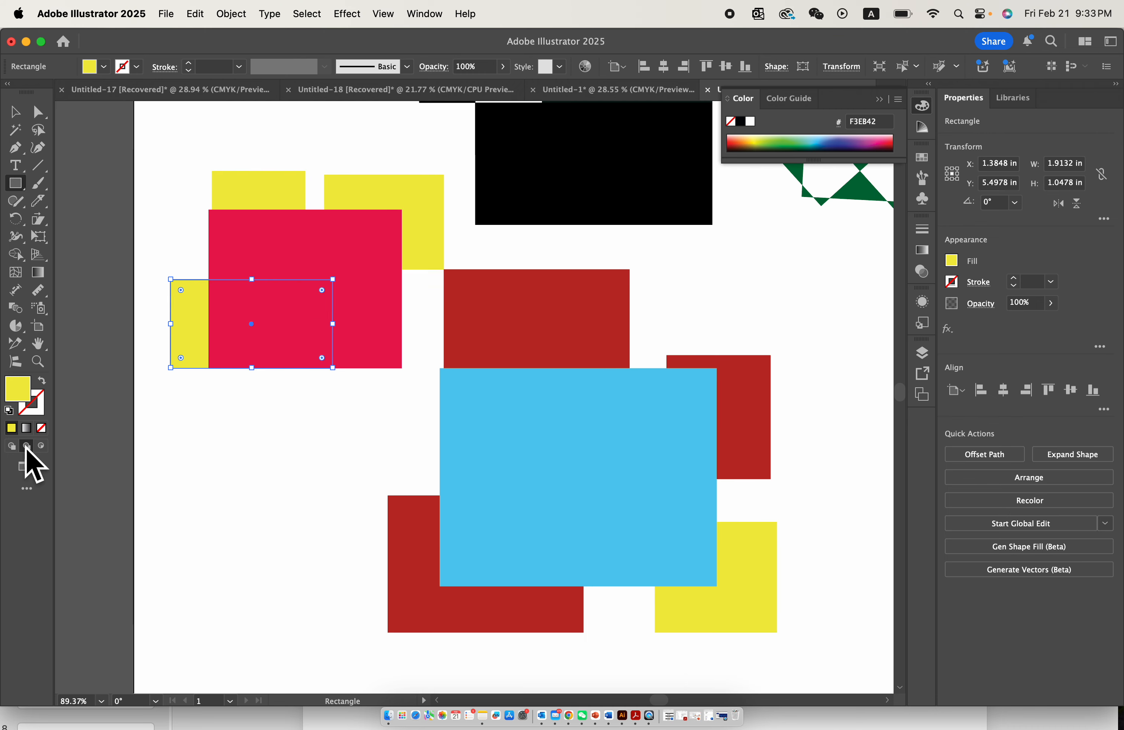
pyautogui.moveTo(388, 400); pyautogui.dragTo(258, 275)
pyautogui.hscroll(3, 297, 460)
pyautogui.scroll(-1, 298, 460)
pyautogui.scroll(-3, 298, 460)
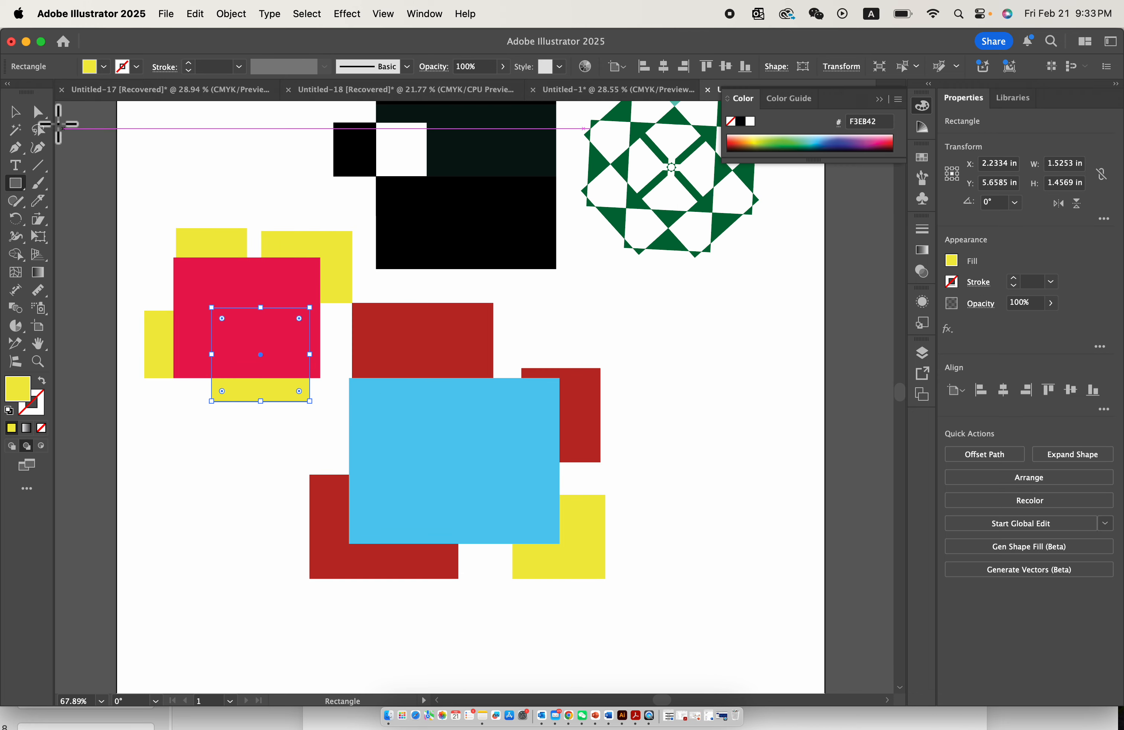
# - Draw a yellow circle about 2.63 in across with the Ellipse tool in the empty area below the rectangles
pyautogui.click(18, 113)
pyautogui.click(21, 184)
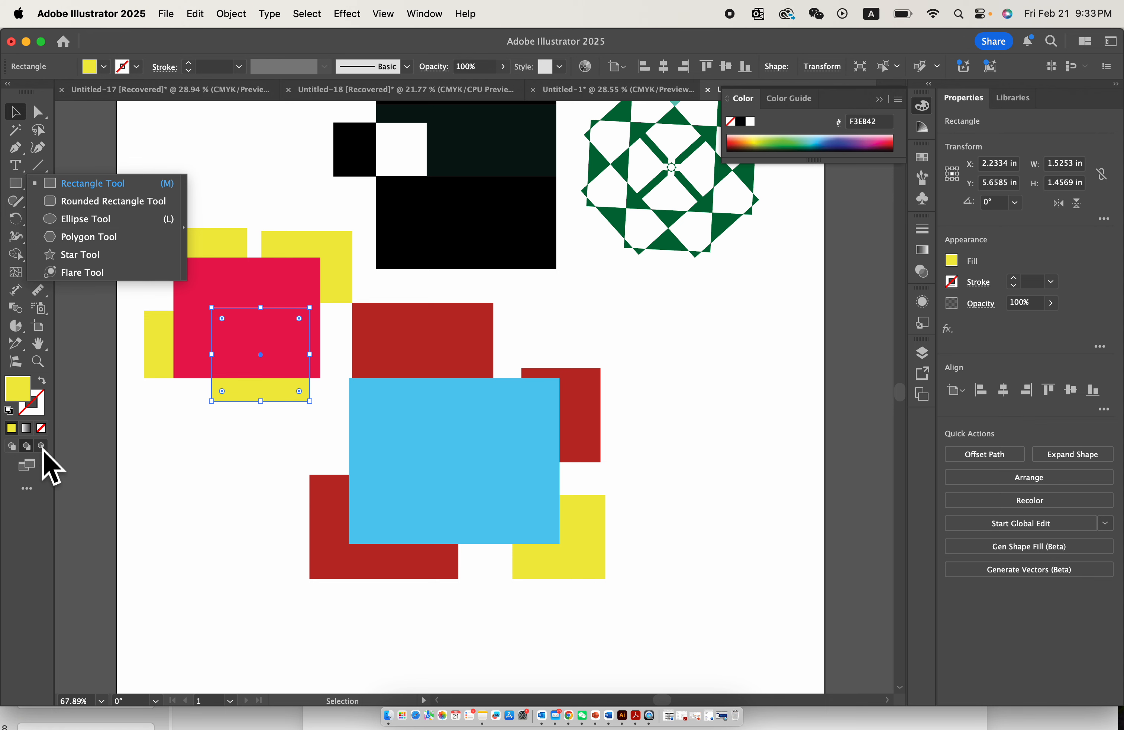
pyautogui.click(86, 218)
pyautogui.scroll(-5, 297, 430)
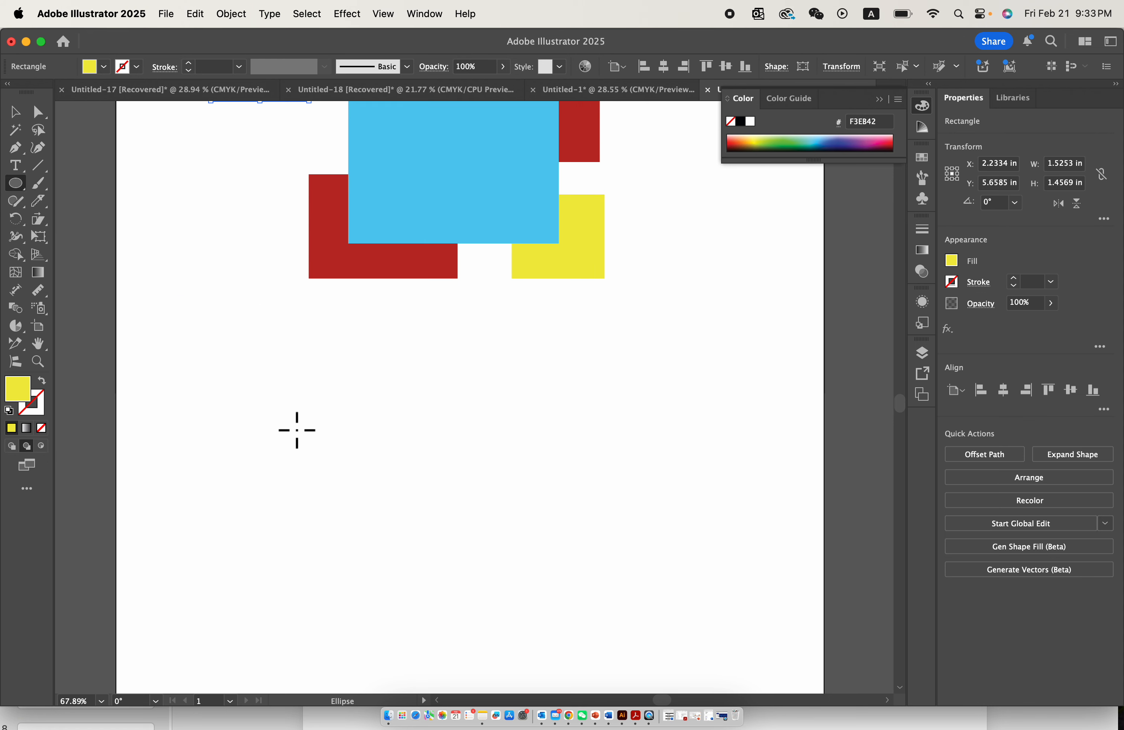
pyautogui.moveTo(271, 348); pyautogui.dragTo(439, 502)
pyautogui.scroll(5, 190, 325)
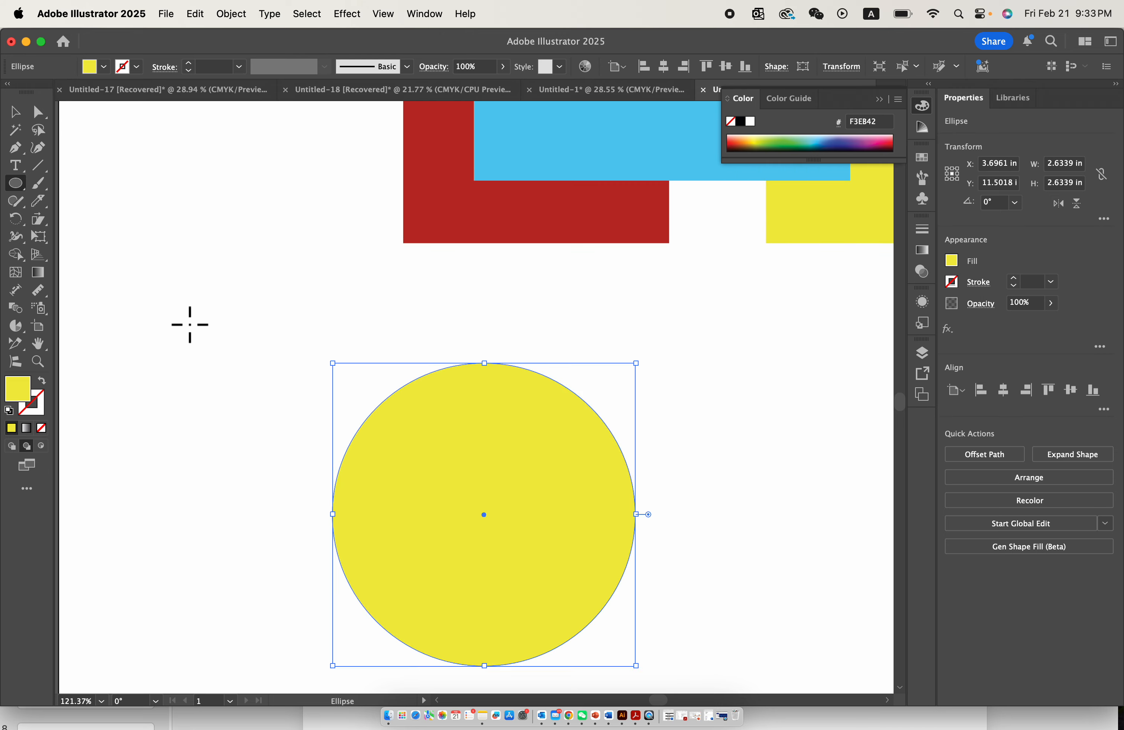
pyautogui.scroll(-3, 188, 321)
# - Select the yellow circle and switch the drawing mode to Draw Inside
pyautogui.click(15, 111)
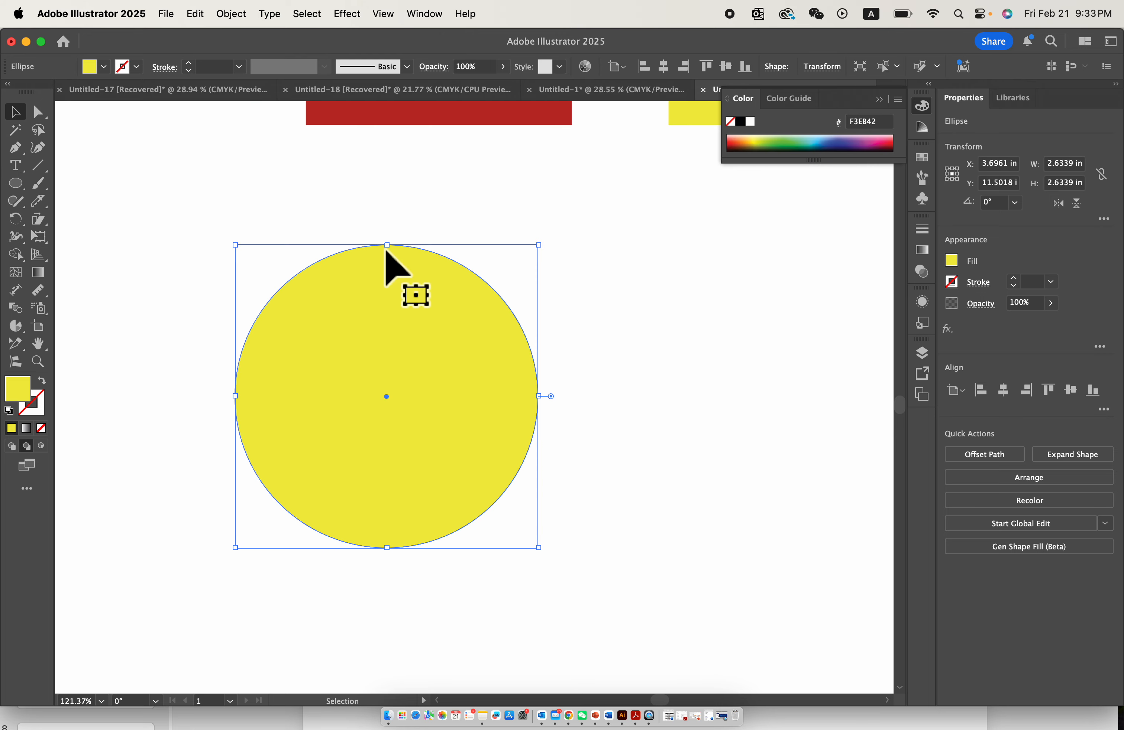
pyautogui.click(389, 226)
pyautogui.click(376, 307)
pyautogui.scroll(2, 322, 279)
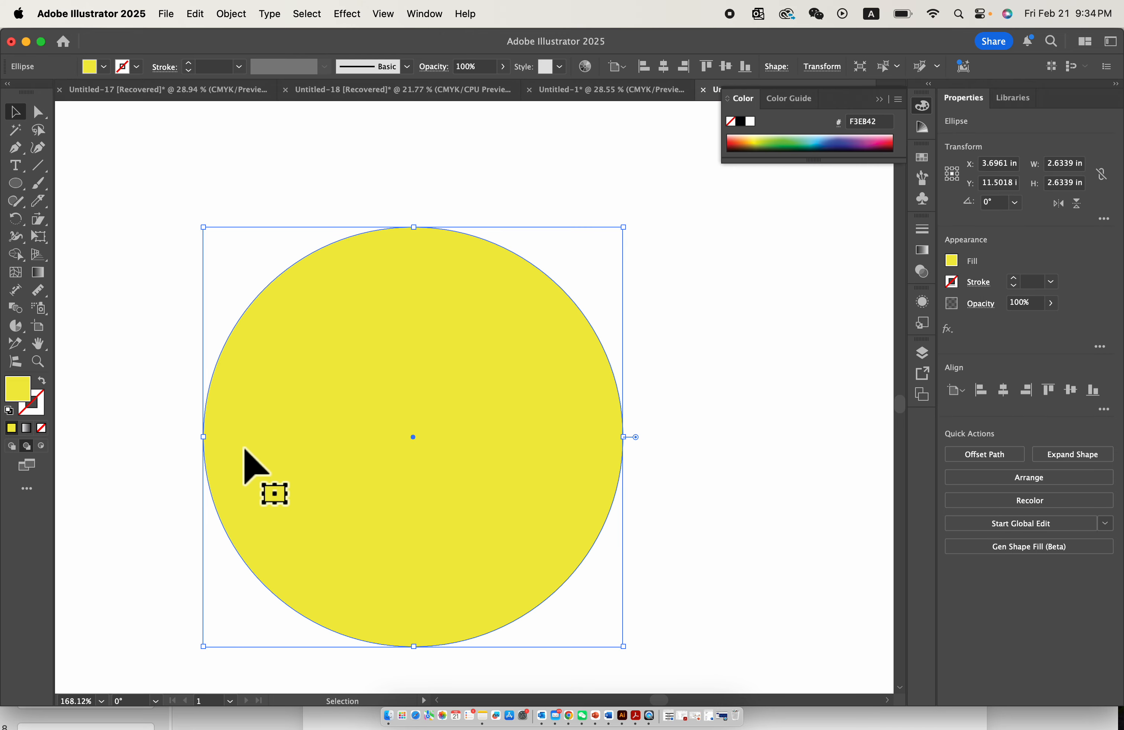
pyautogui.hscroll(2, 372, 329)
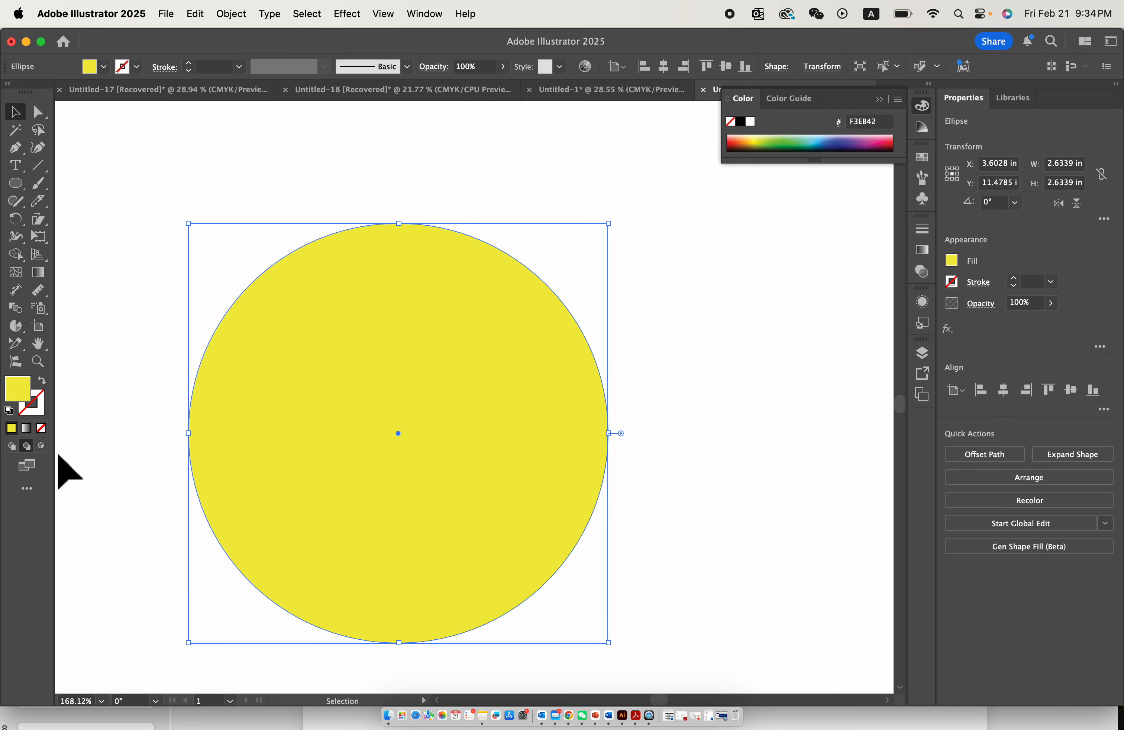
pyautogui.click(42, 446)
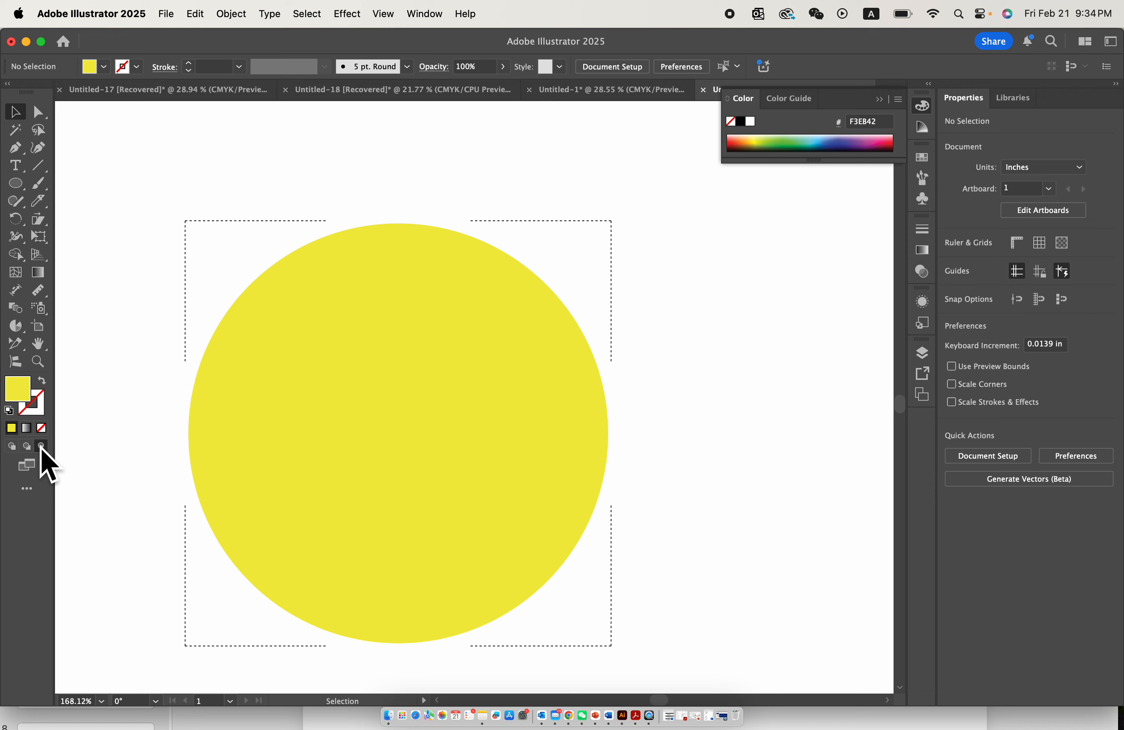
# - Paint loose freehand Paintbrush strokes in blue 3C4DA1 across the upper part of the yellow circle
pyautogui.scroll(-2, 266, 312)
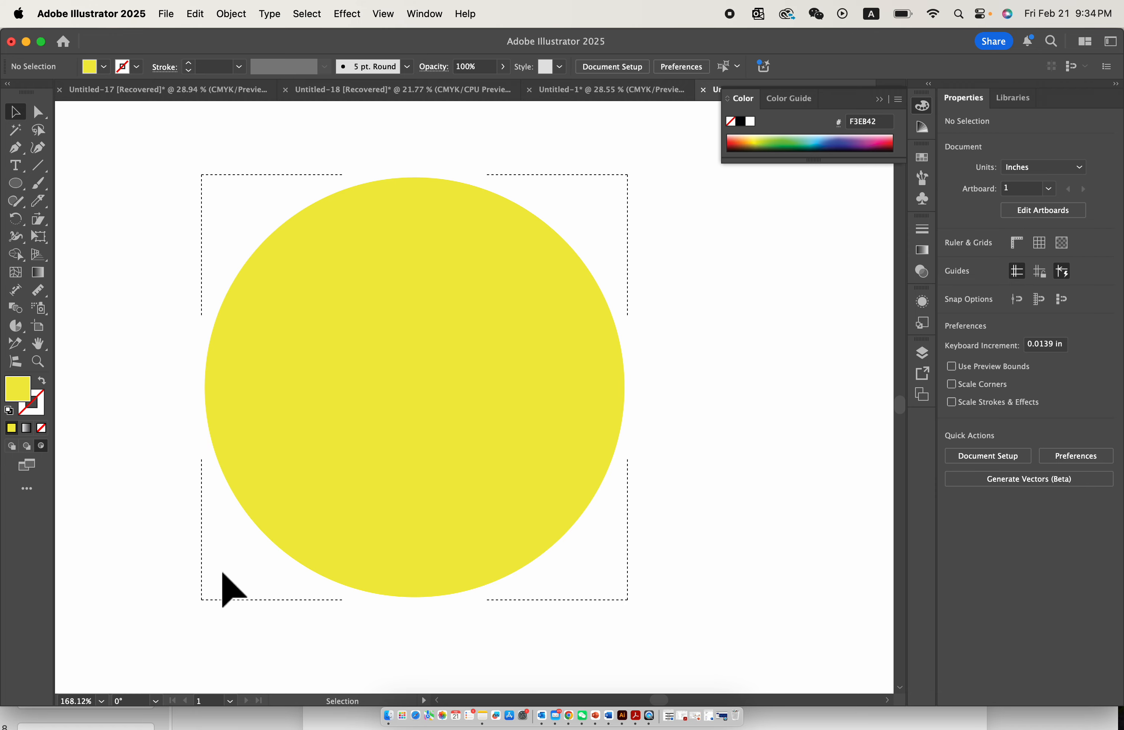
pyautogui.scroll(3, 633, 301)
pyautogui.scroll(-6, 553, 246)
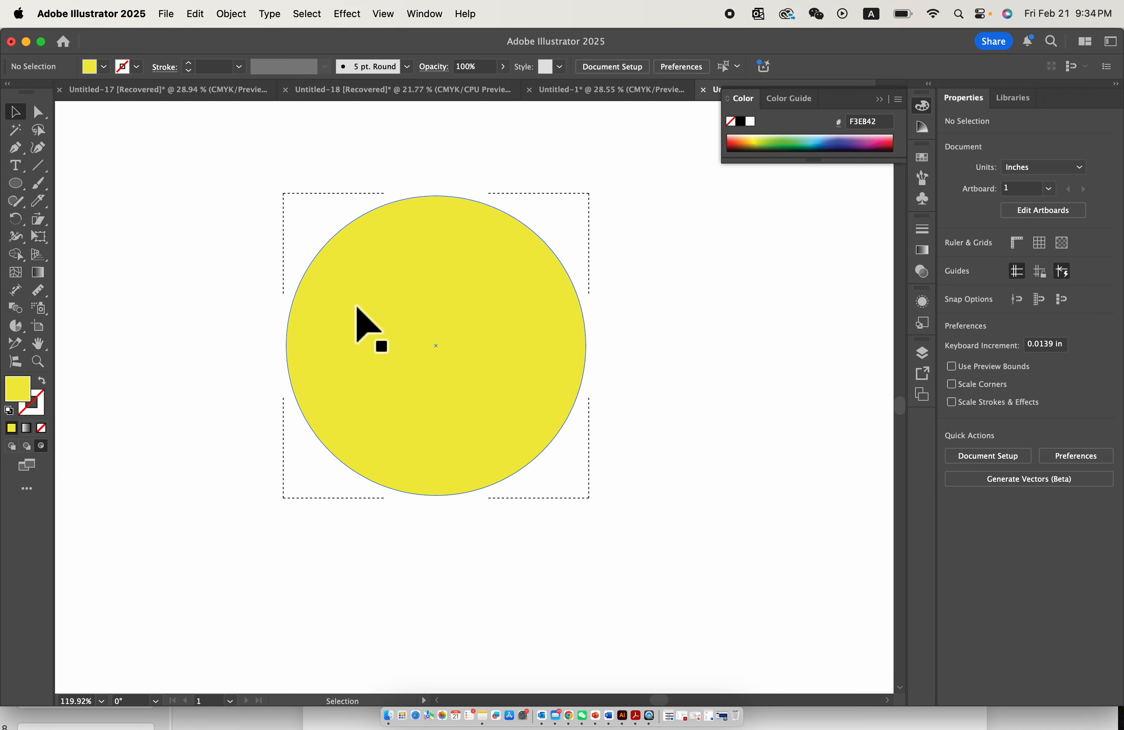
pyautogui.scroll(2, 562, 304)
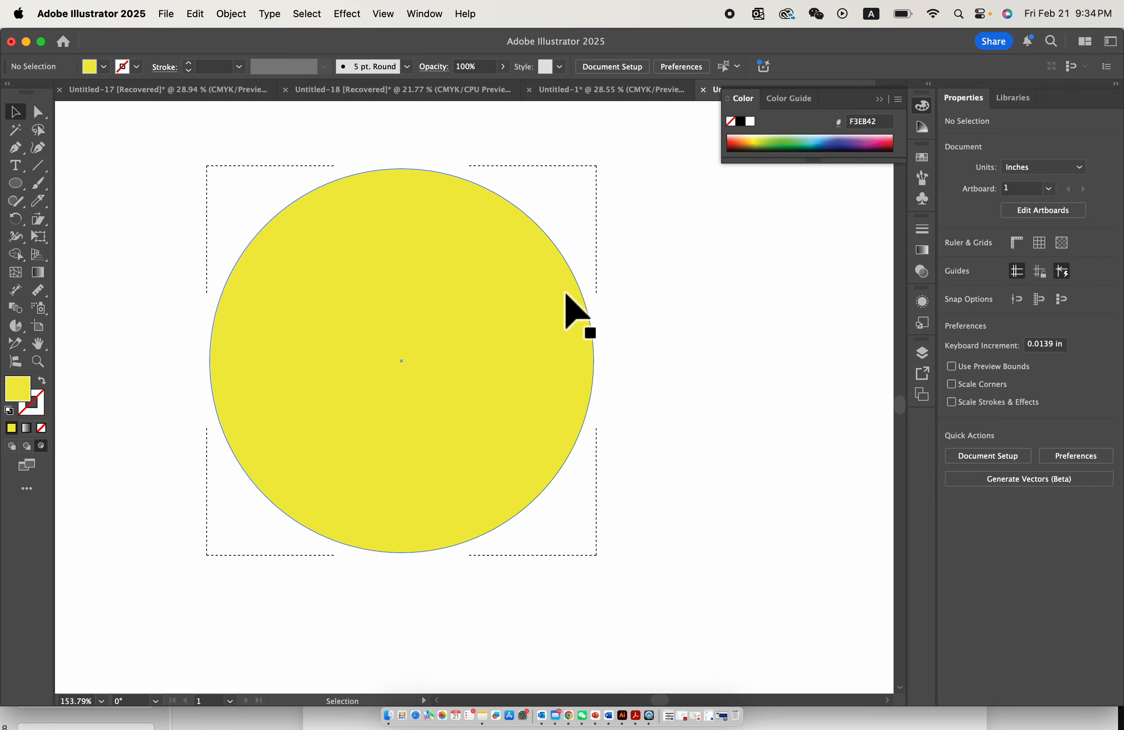
pyautogui.click(39, 183)
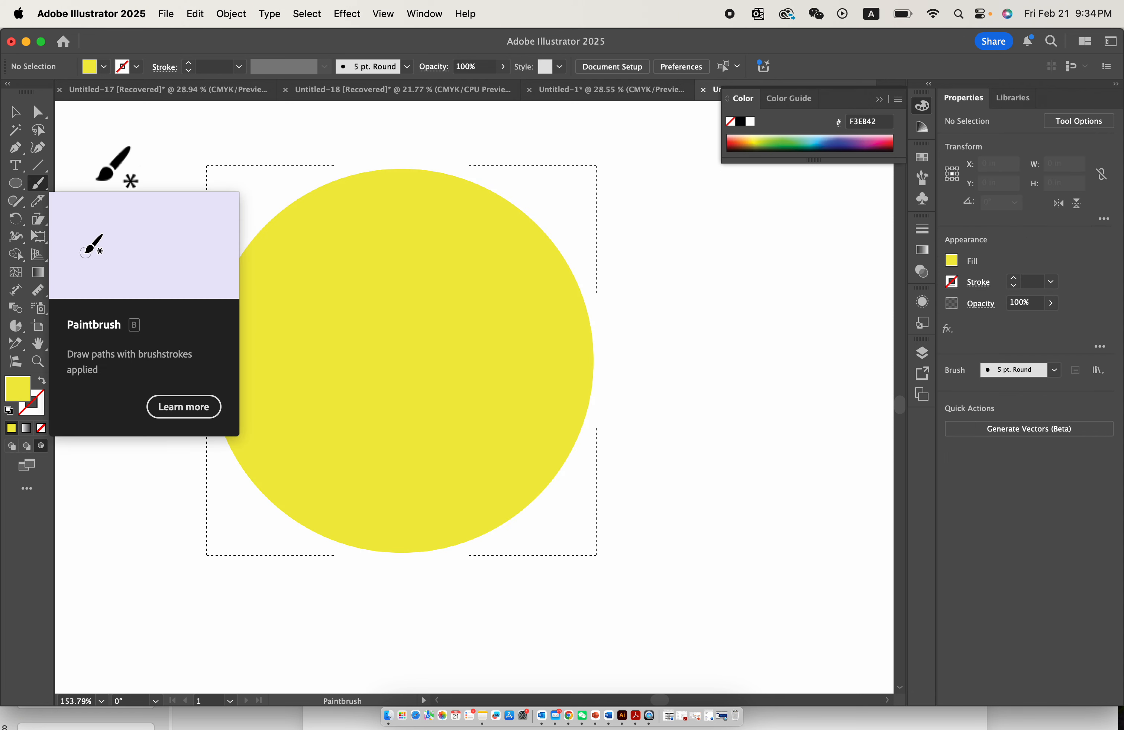
pyautogui.click(840, 142)
pyautogui.moveTo(164, 375)
pyautogui.mouseDown()
pyautogui.moveTo(311, 231)
pyautogui.moveTo(314, 303)
pyautogui.mouseUp()
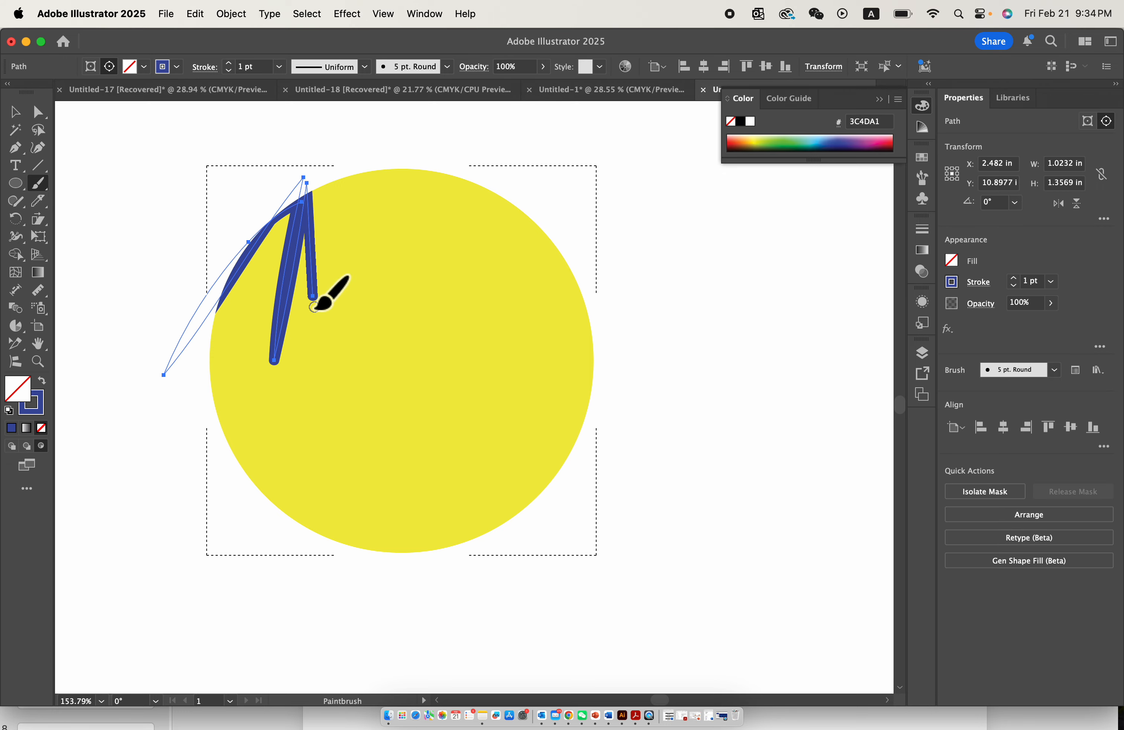
pyautogui.moveTo(332, 225)
pyautogui.mouseDown()
pyautogui.moveTo(299, 248)
pyautogui.moveTo(353, 436)
pyautogui.moveTo(397, 348)
pyautogui.mouseUp()
pyautogui.moveTo(434, 258)
pyautogui.mouseDown()
pyautogui.moveTo(402, 192)
pyautogui.moveTo(408, 167)
pyautogui.moveTo(382, 172)
pyautogui.mouseUp()
pyautogui.scroll(2, 283, 319)
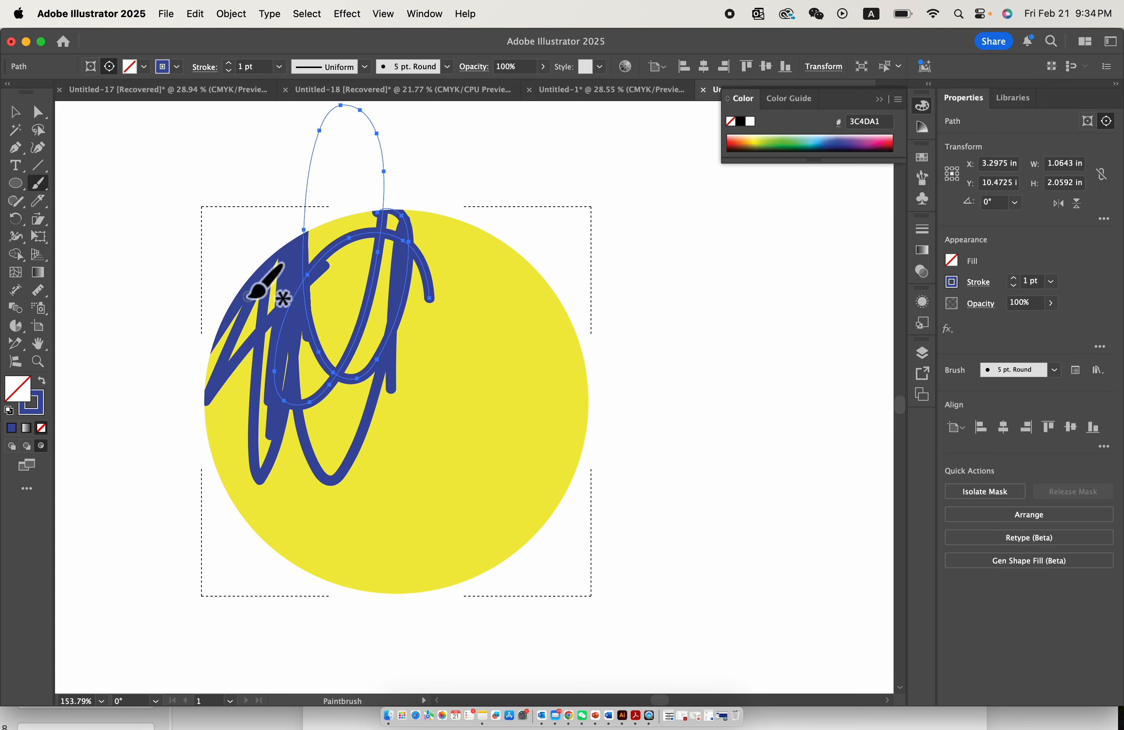
pyautogui.moveTo(221, 451)
pyautogui.mouseDown()
pyautogui.moveTo(201, 299)
pyautogui.moveTo(214, 252)
pyautogui.moveTo(289, 192)
pyautogui.moveTo(394, 263)
pyautogui.moveTo(470, 231)
pyautogui.moveTo(521, 307)
pyautogui.moveTo(564, 284)
pyautogui.mouseUp()
pyautogui.scroll(5, 567, 276)
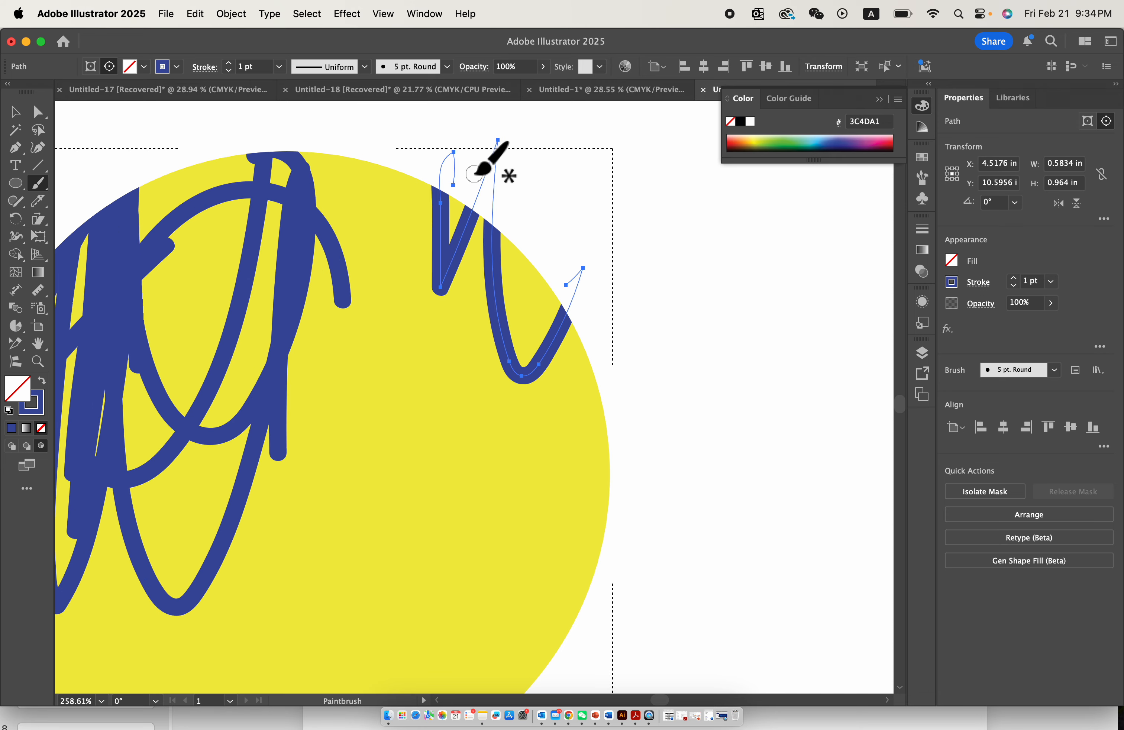
pyautogui.scroll(-5, 423, 212)
pyautogui.moveTo(434, 208)
pyautogui.mouseDown()
pyautogui.moveTo(246, 151)
pyautogui.moveTo(231, 156)
pyautogui.mouseUp()
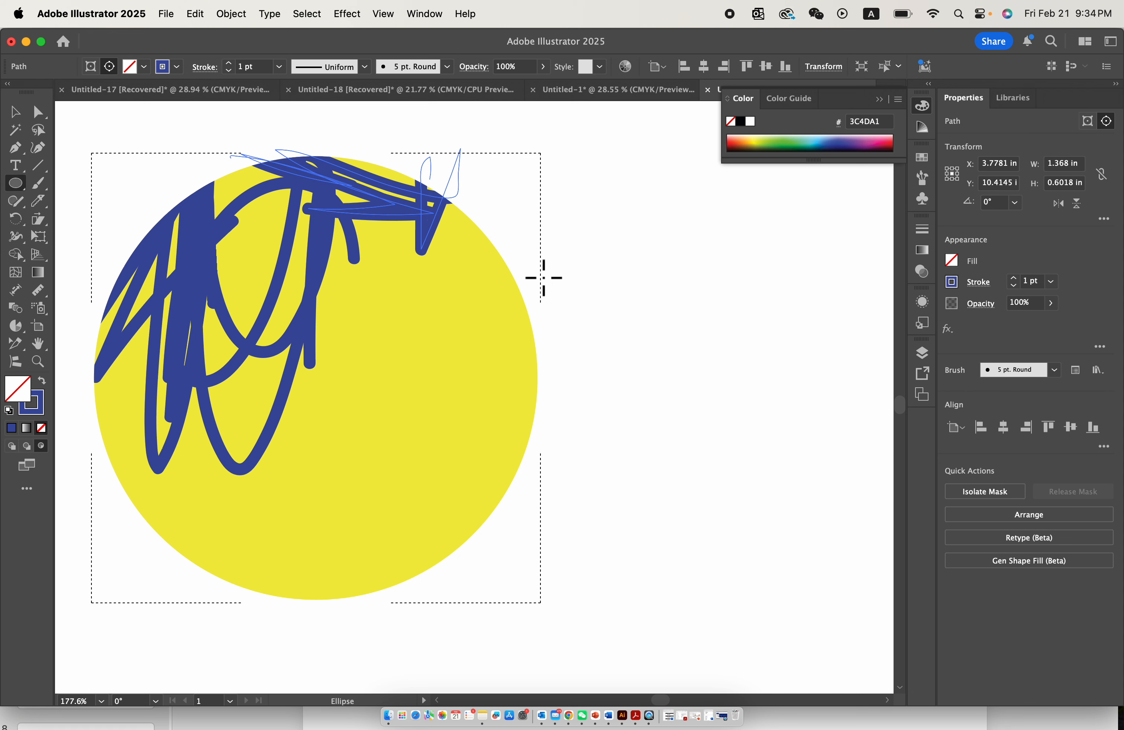
# - Set the fill to green and draw a circle overlapping the yellow circle's lower right edge in Draw Inside mode
pyautogui.click(779, 143)
pyautogui.moveTo(439, 414); pyautogui.dragTo(675, 636)
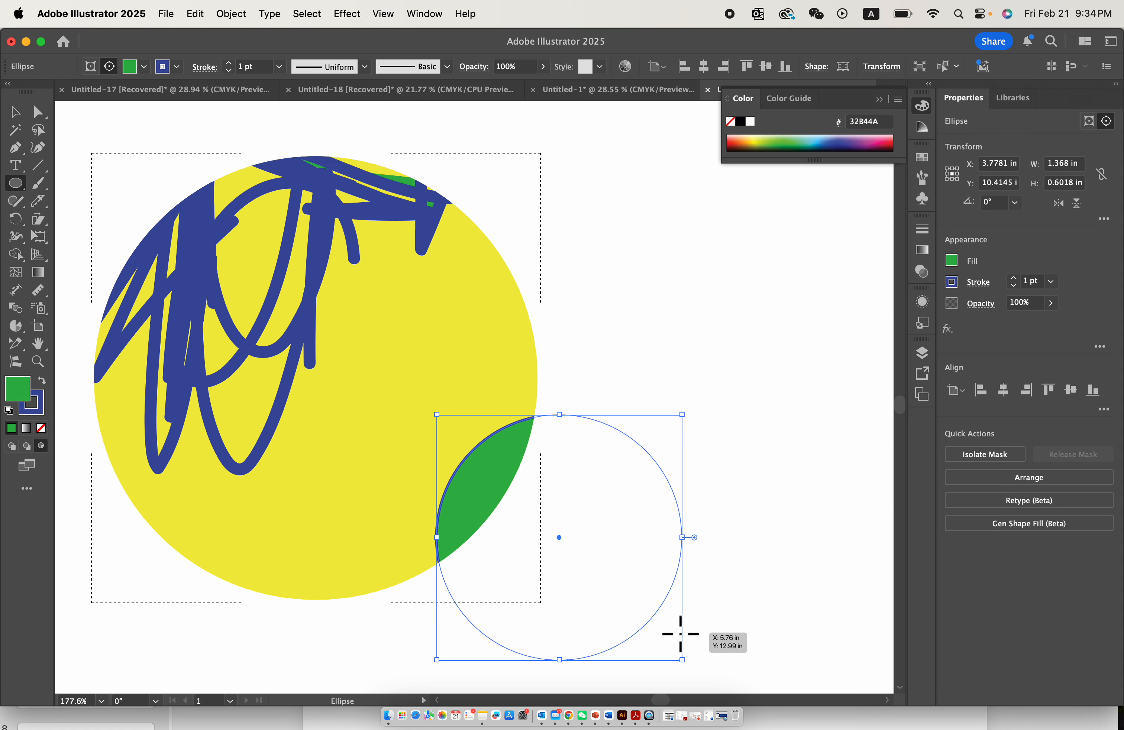
# - Draw two green circles about 1.11 in and 1.98 in across over the yellow circle's bottom and right edges in Draw Inside mode
pyautogui.scroll(-3, 680, 633)
pyautogui.hscroll(-2, 681, 634)
pyautogui.moveTo(336, 373); pyautogui.dragTo(523, 560)
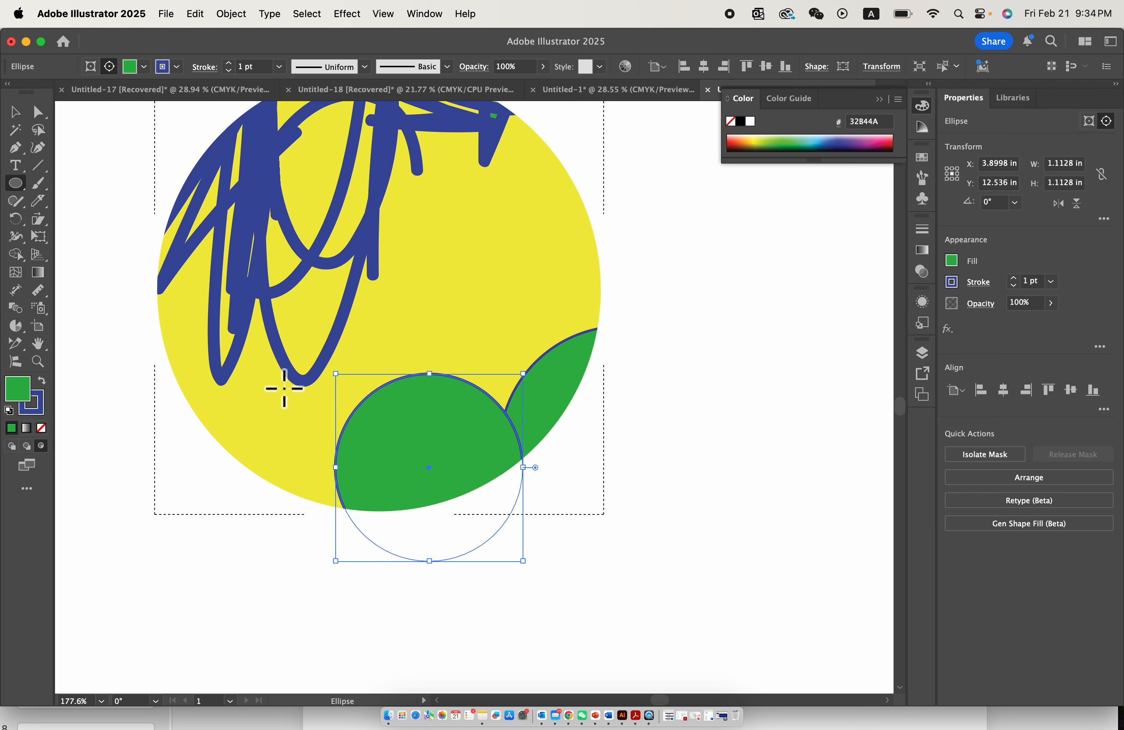
pyautogui.moveTo(378, 143); pyautogui.dragTo(715, 262)
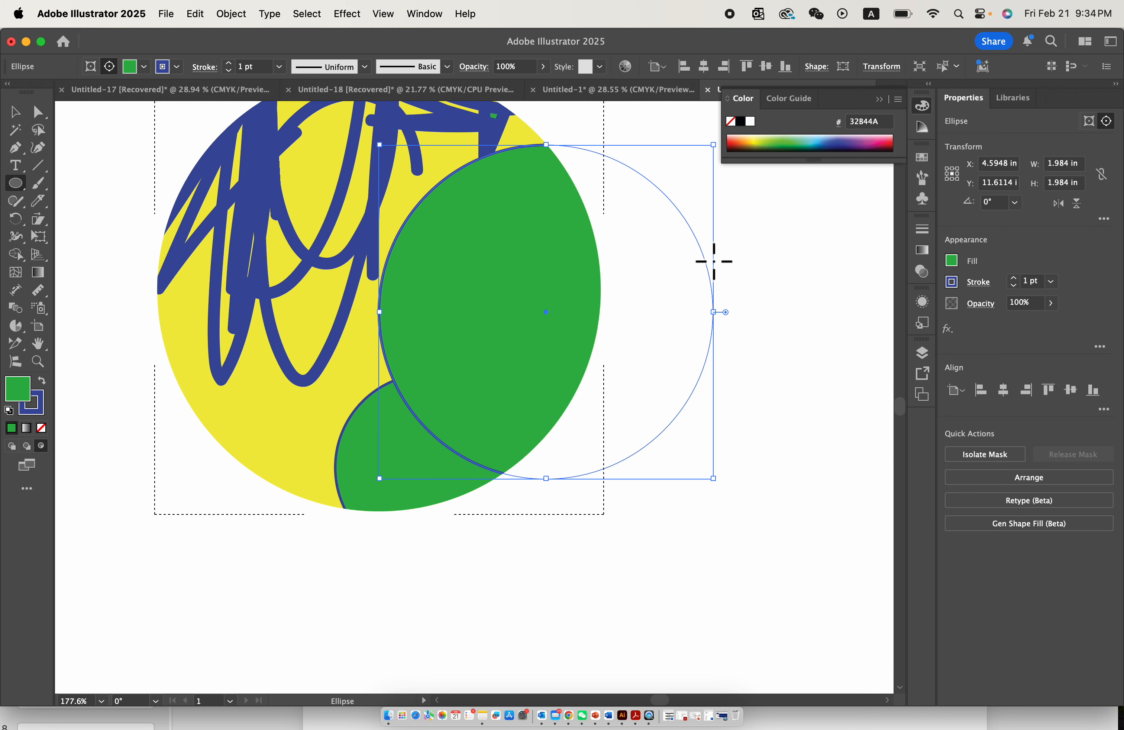
# - Draw two more green circles inside the yellow circle along its left and upper-left edges, the upper one about 1.39 in across
pyautogui.hscroll(-3, 715, 261)
pyautogui.scroll(1, 715, 261)
pyautogui.moveTo(375, 336)
pyautogui.mouseDown()
pyautogui.moveTo(460, 470)
pyautogui.moveTo(394, 446)
pyautogui.moveTo(420, 459)
pyautogui.mouseUp()
pyautogui.scroll(-5, 420, 460)
pyautogui.moveTo(417, 321); pyautogui.dragTo(479, 295)
# - Move the upper-left green circle to the top edge of the yellow circle and clear the selection
pyautogui.press('v')
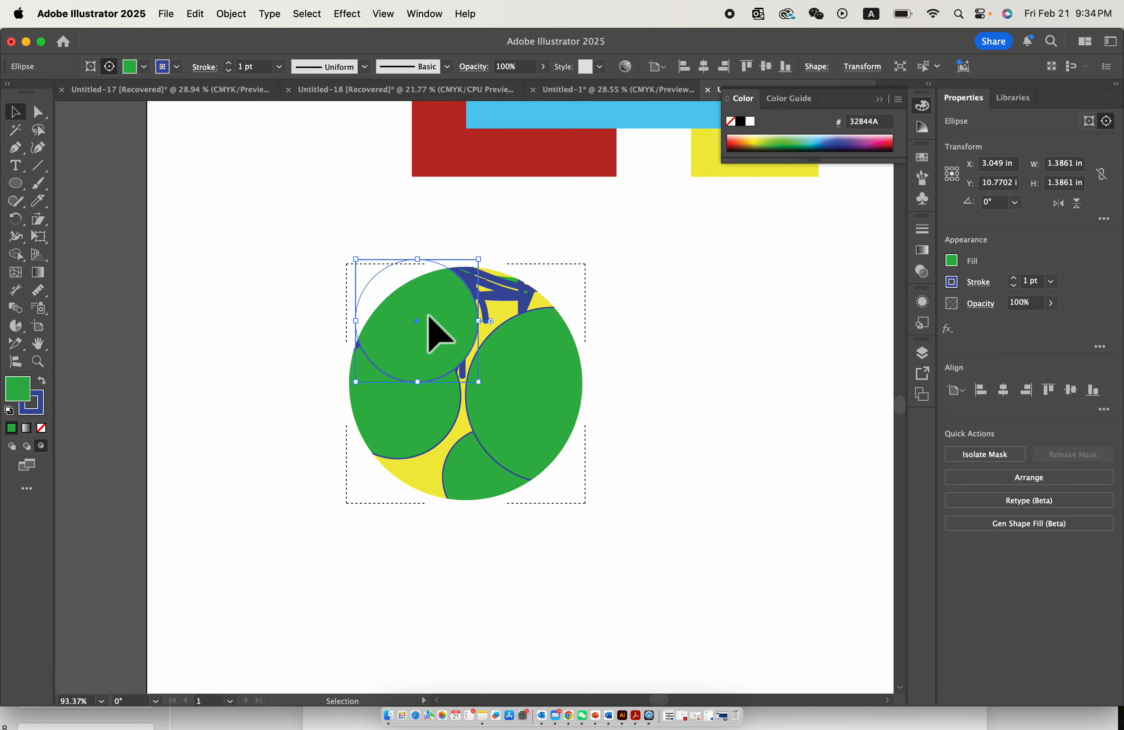
pyautogui.moveTo(439, 331); pyautogui.dragTo(475, 284)
pyautogui.scroll(3, 419, 348)
pyautogui.scroll(5, 408, 326)
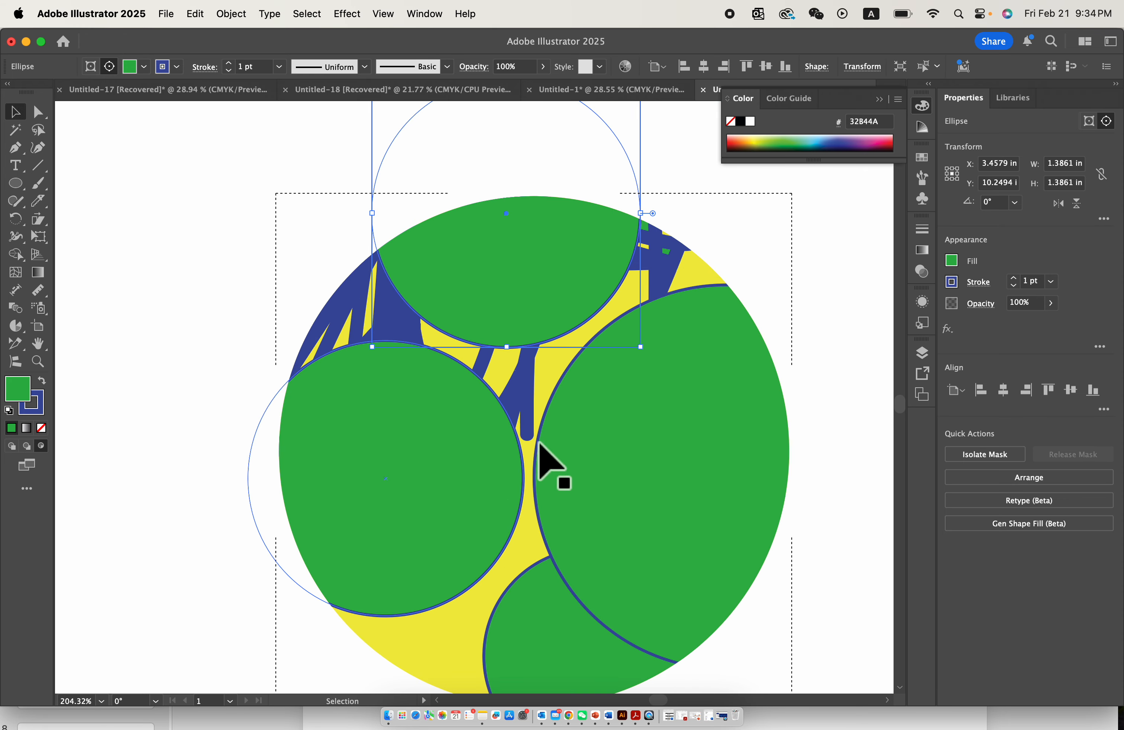
pyautogui.scroll(-10, 439, 316)
pyautogui.click(592, 330)
pyautogui.scroll(5, 592, 330)
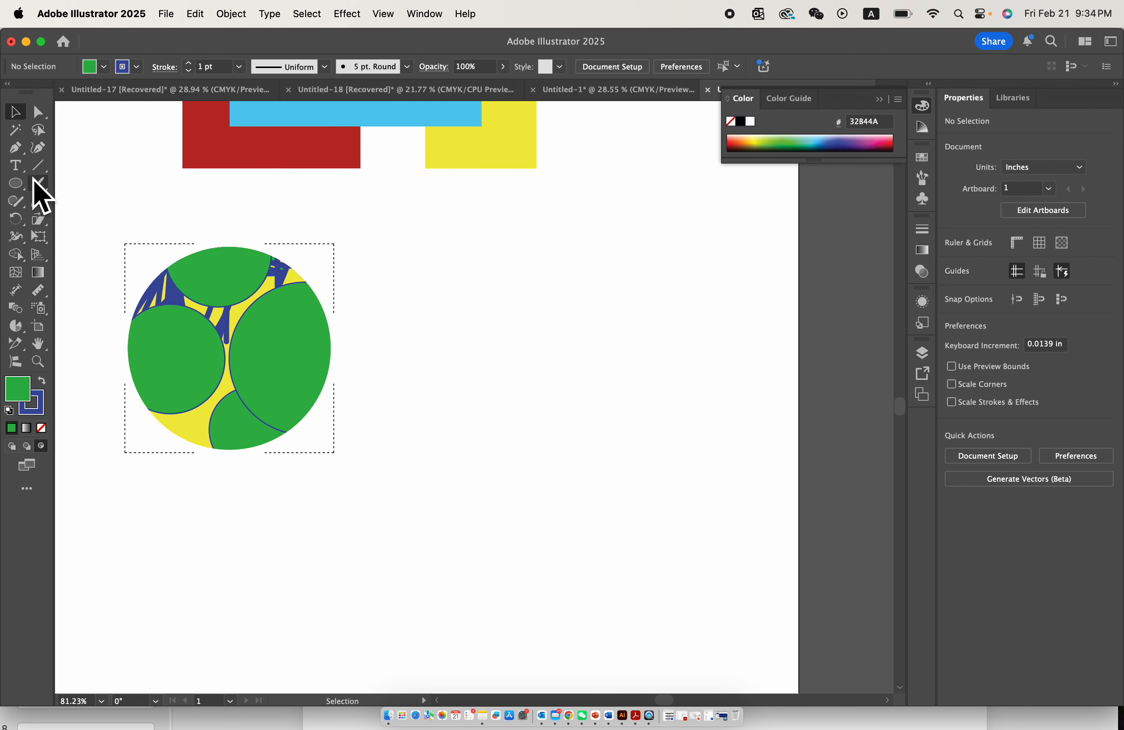
pyautogui.moveTo(146, 217); pyautogui.dragTo(268, 365)
pyautogui.scroll(-5, 346, 435)
pyautogui.click(509, 363)
pyautogui.scroll(4, 441, 355)
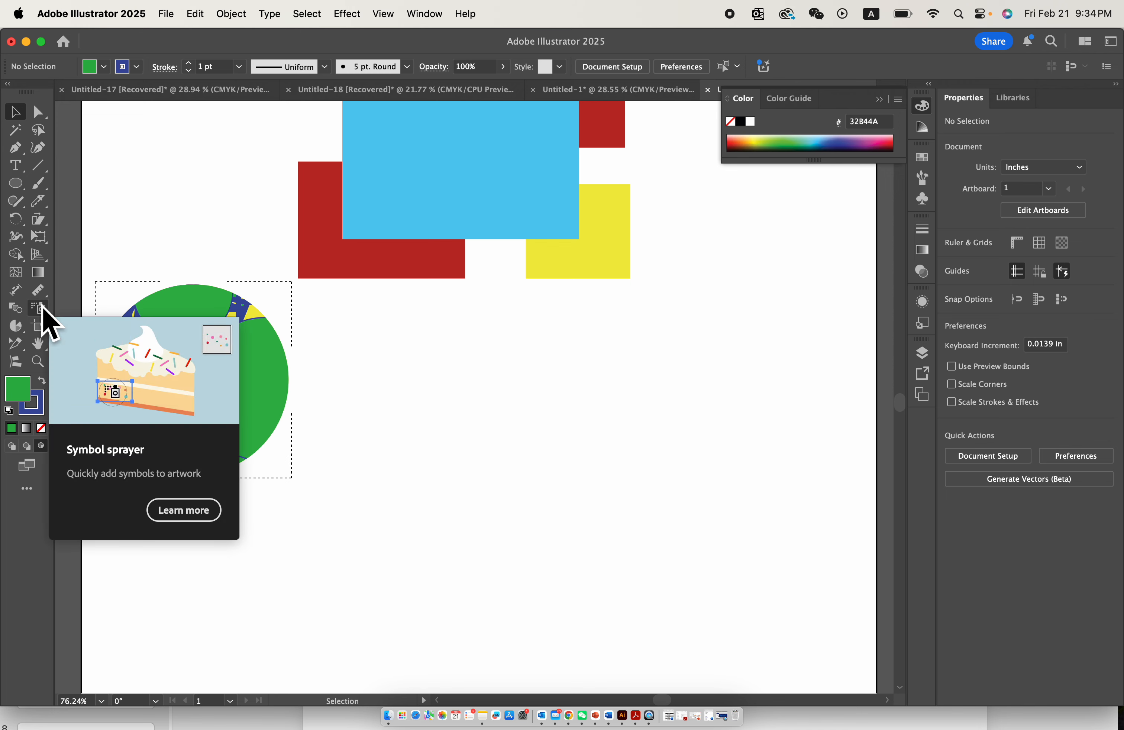
# - Choose the Rectangle tool and add a second artboard beside the first one
pyautogui.click(22, 186)
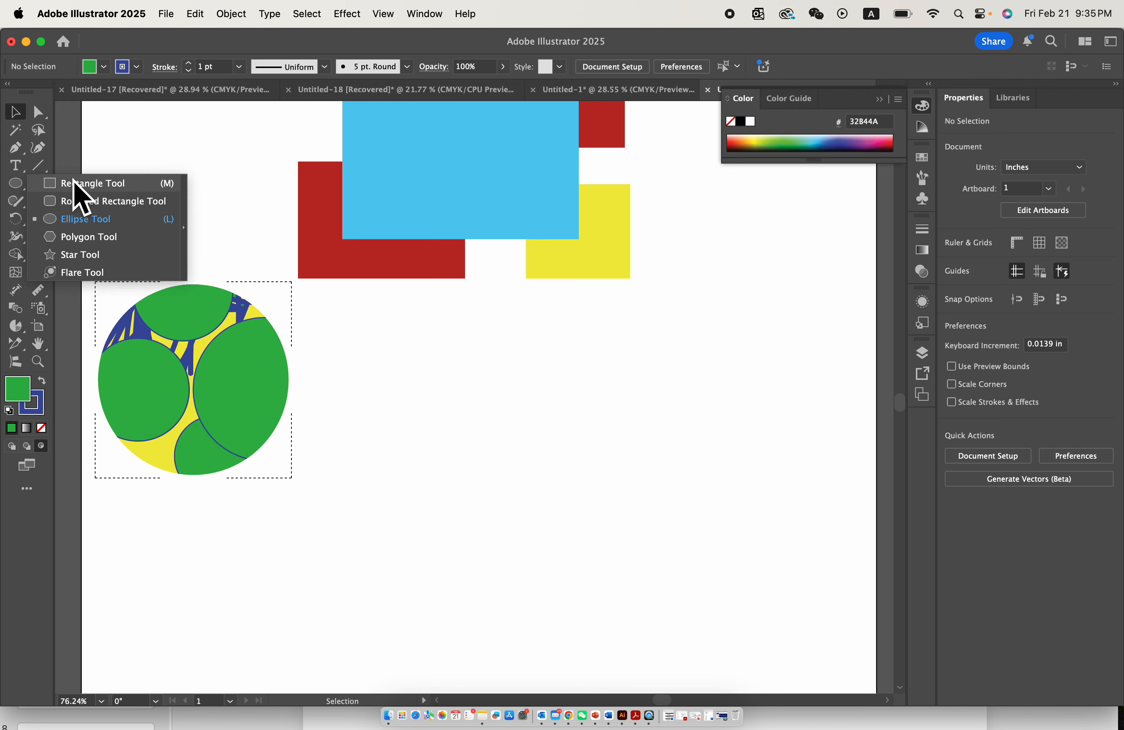
pyautogui.click(80, 197)
pyautogui.scroll(-3, 431, 261)
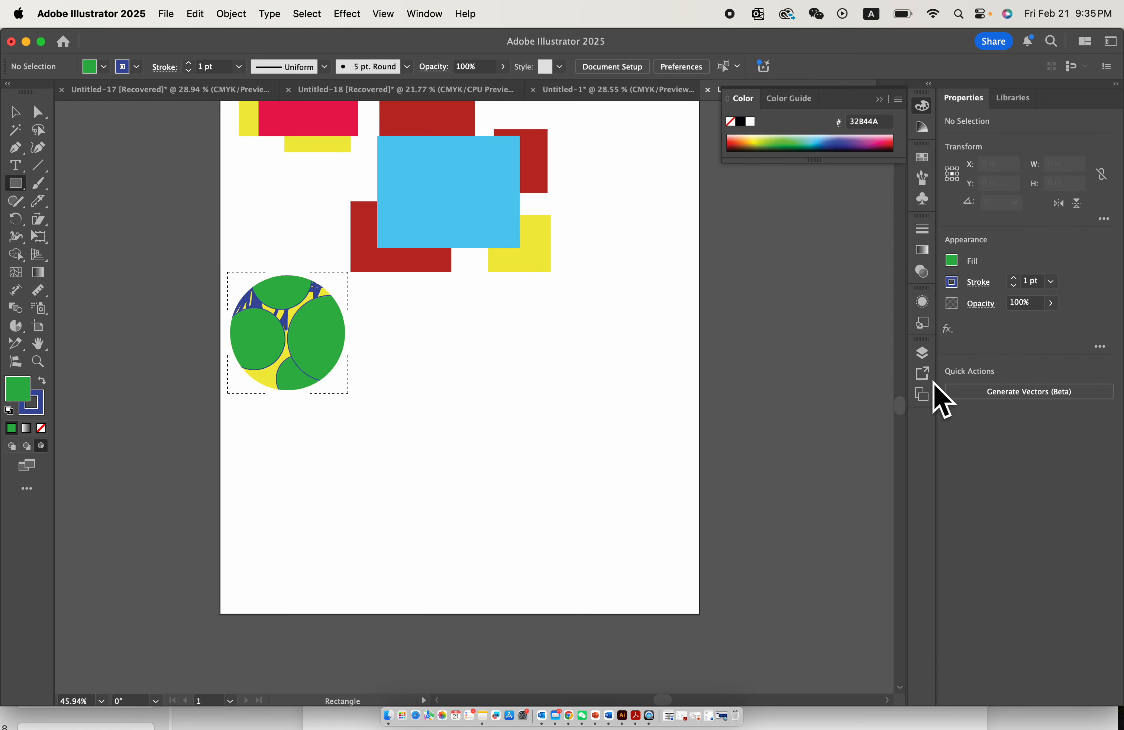
pyautogui.click(922, 398)
pyautogui.click(863, 486)
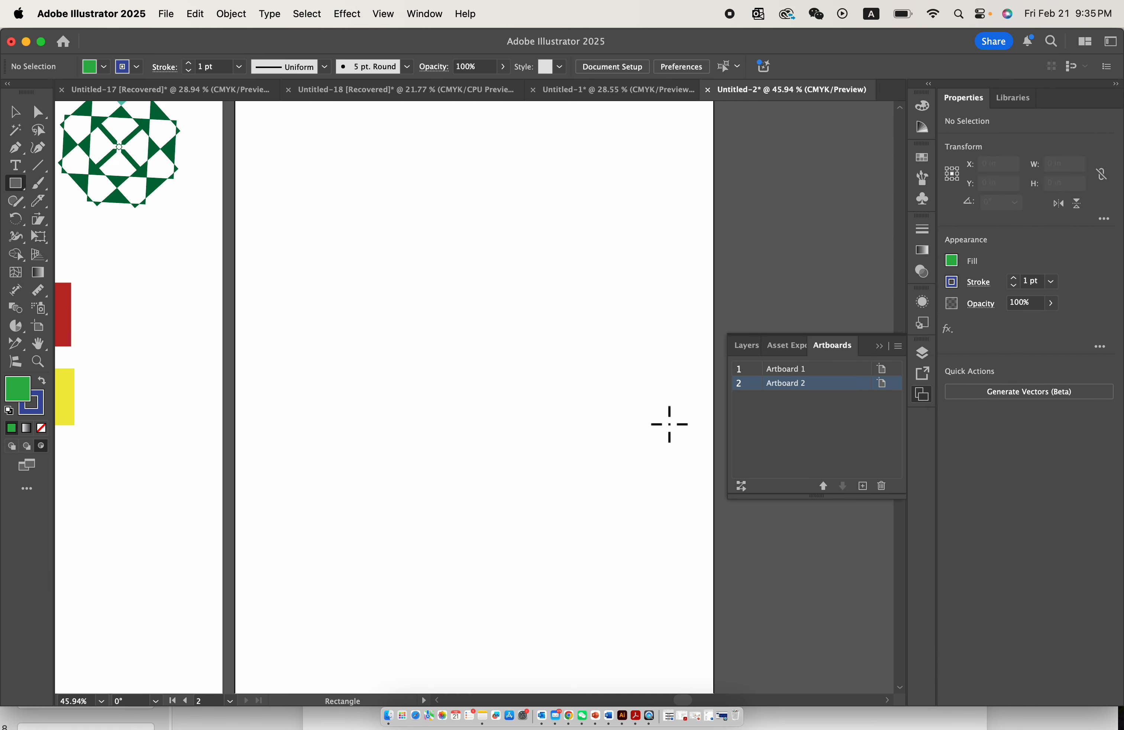
pyautogui.scroll(-3, 669, 425)
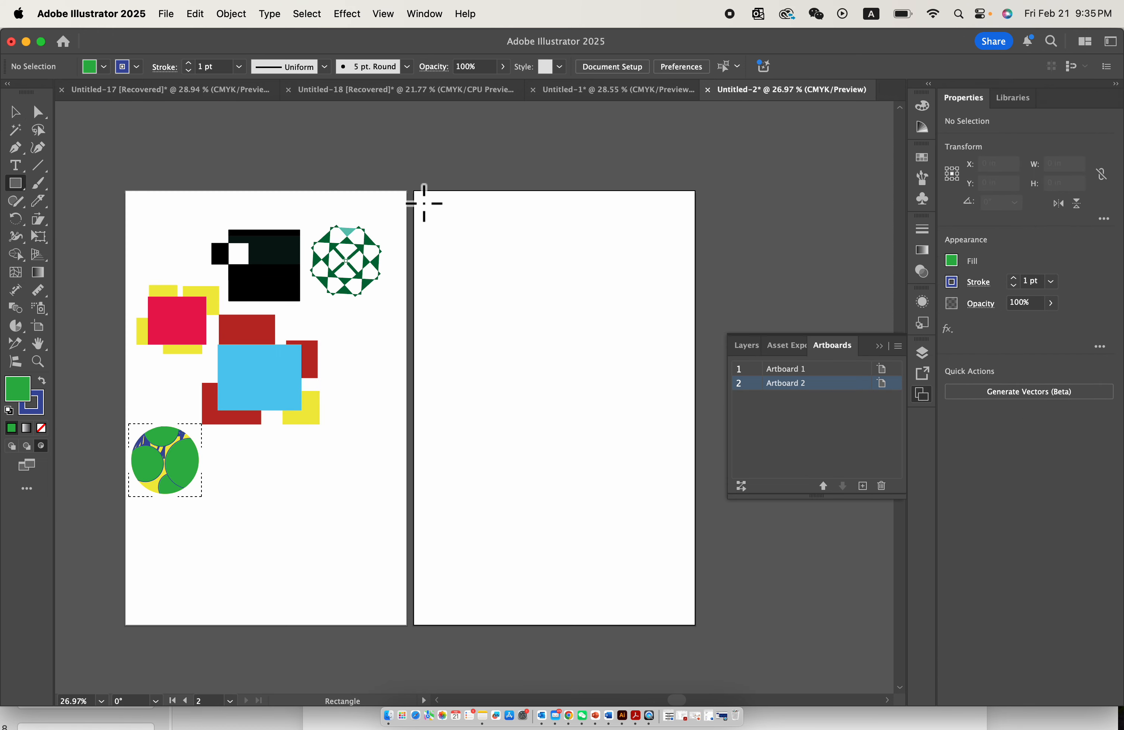
# - Draw an 11 × 17 in rectangle over the second artboard, give it a black fill without stroke, and deselect it
pyautogui.moveTo(415, 190); pyautogui.dragTo(695, 624)
pyautogui.click(42, 382)
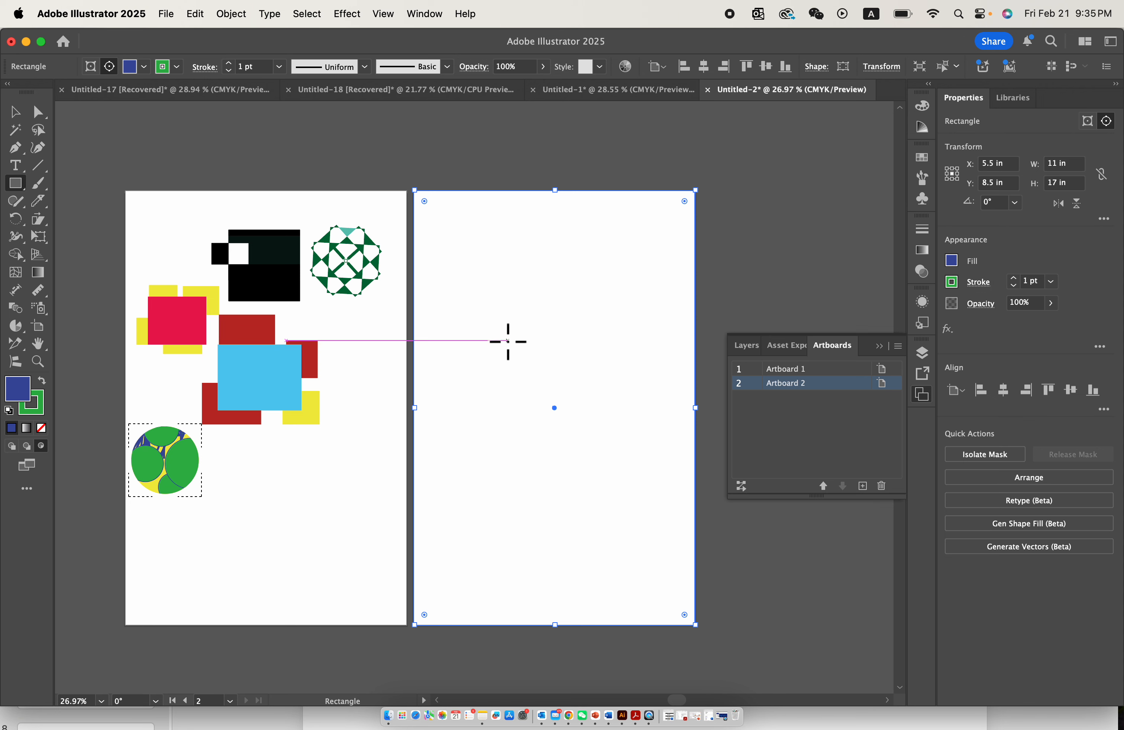
pyautogui.click(43, 427)
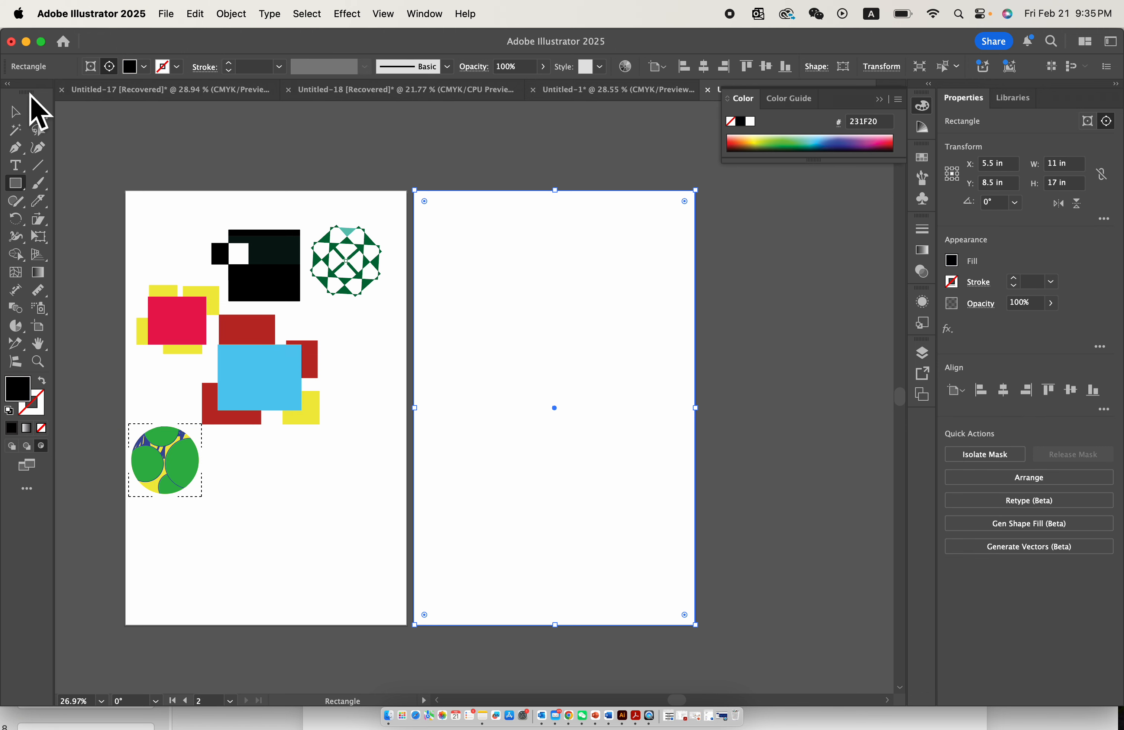
pyautogui.click(15, 112)
pyautogui.click(107, 109)
pyautogui.moveTo(506, 170); pyautogui.dragTo(571, 273)
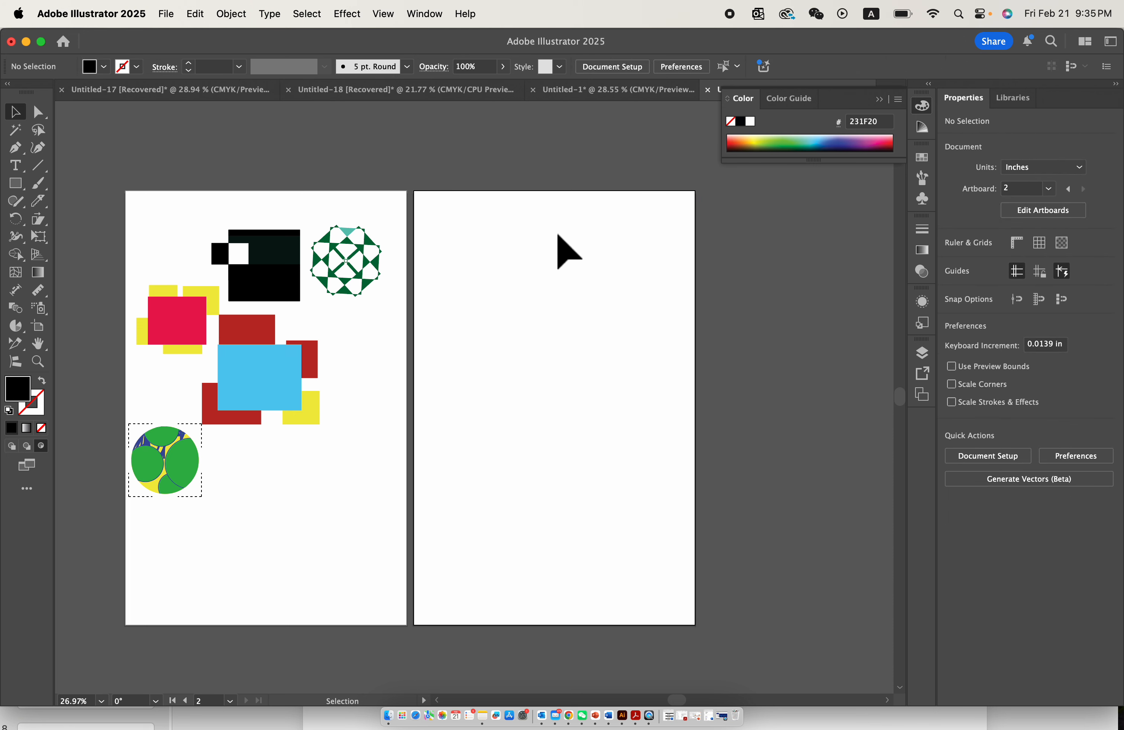
# - Try again to cover the second artboard with a black rectangle about 11 × 17.14 in, and deselect it
pyautogui.click(16, 183)
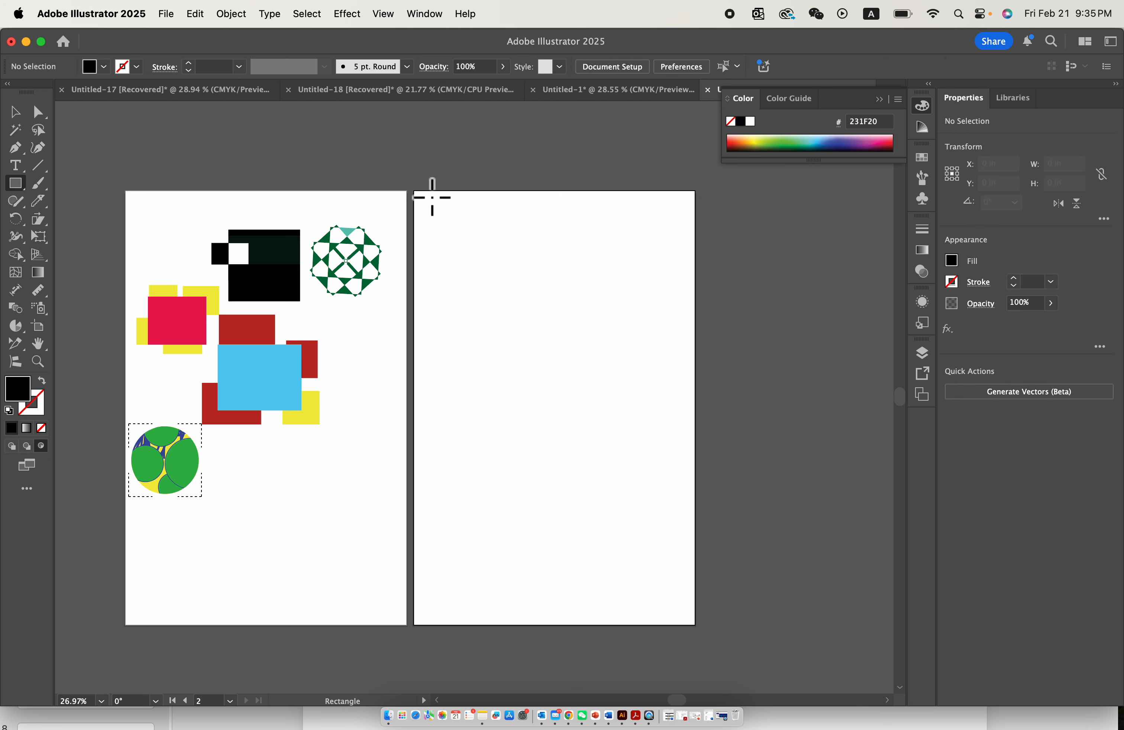
pyautogui.moveTo(415, 191); pyautogui.dragTo(695, 630)
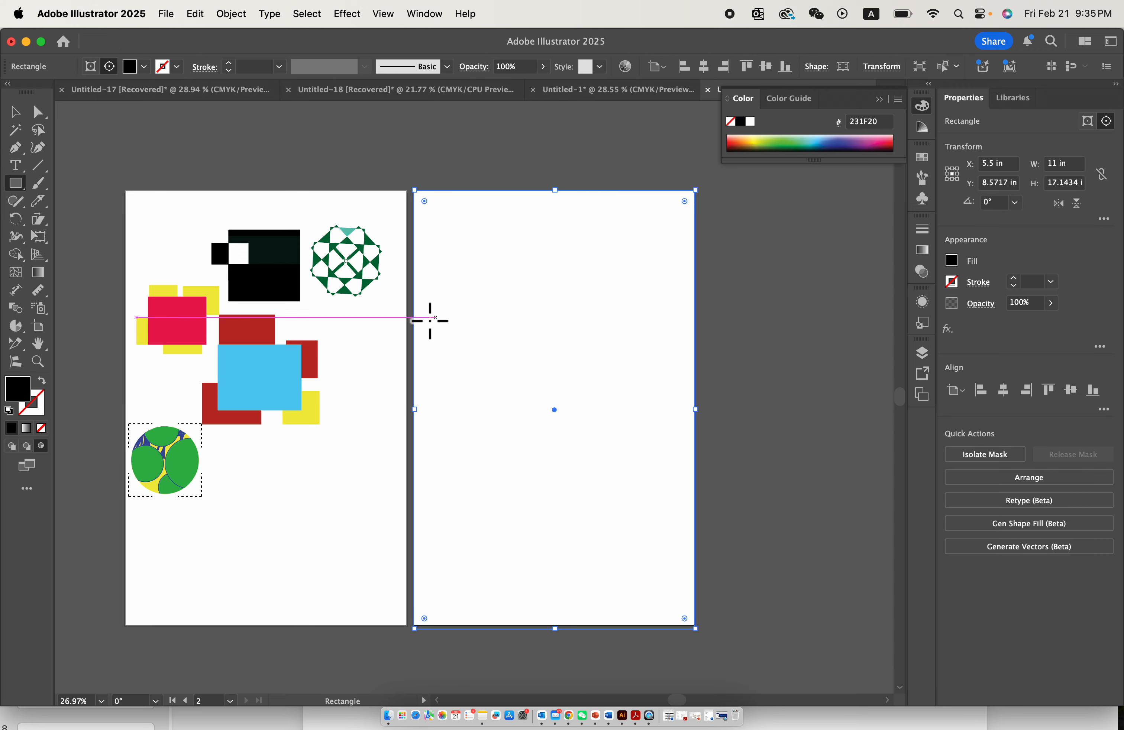
pyautogui.scroll(3, 346, 315)
pyautogui.scroll(-4, 340, 316)
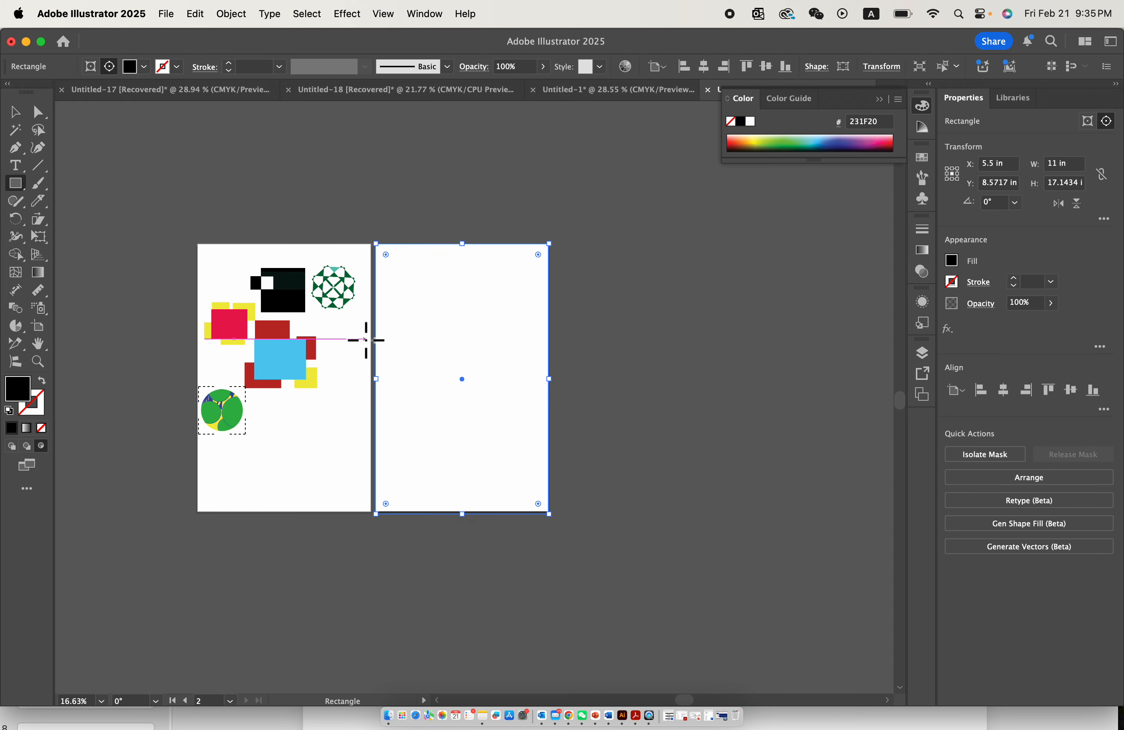
pyautogui.click(15, 112)
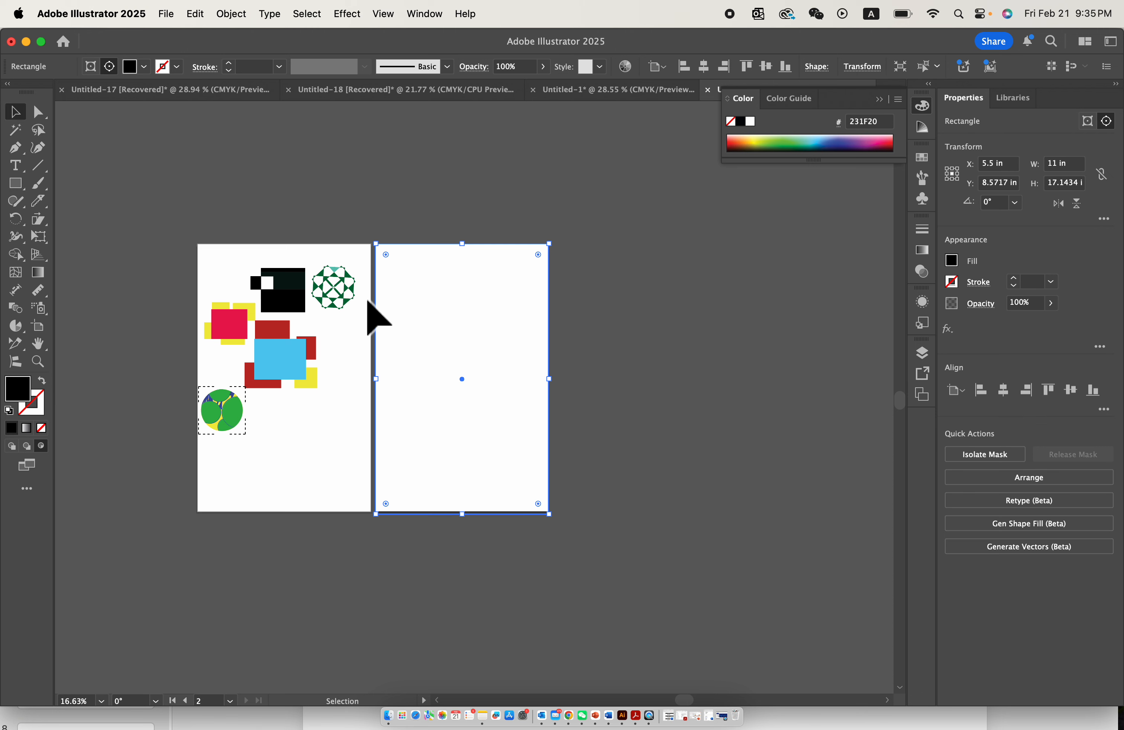
pyautogui.click(390, 325)
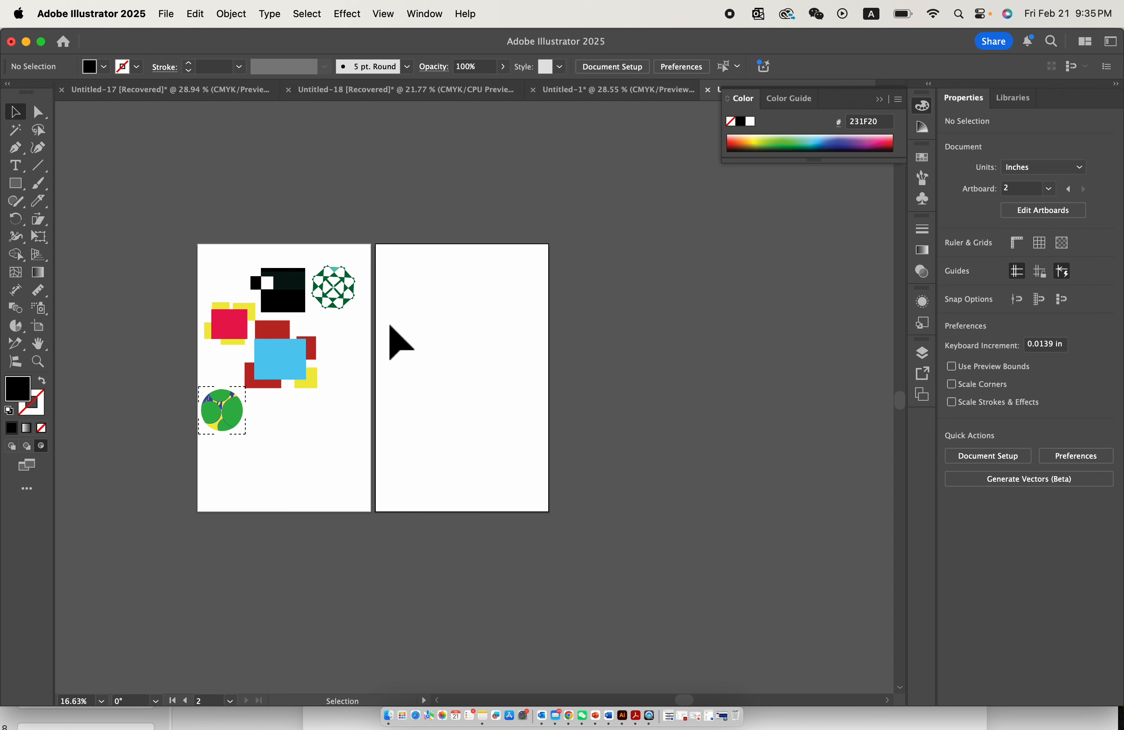
# - Delete the second artboard
pyautogui.click(923, 395)
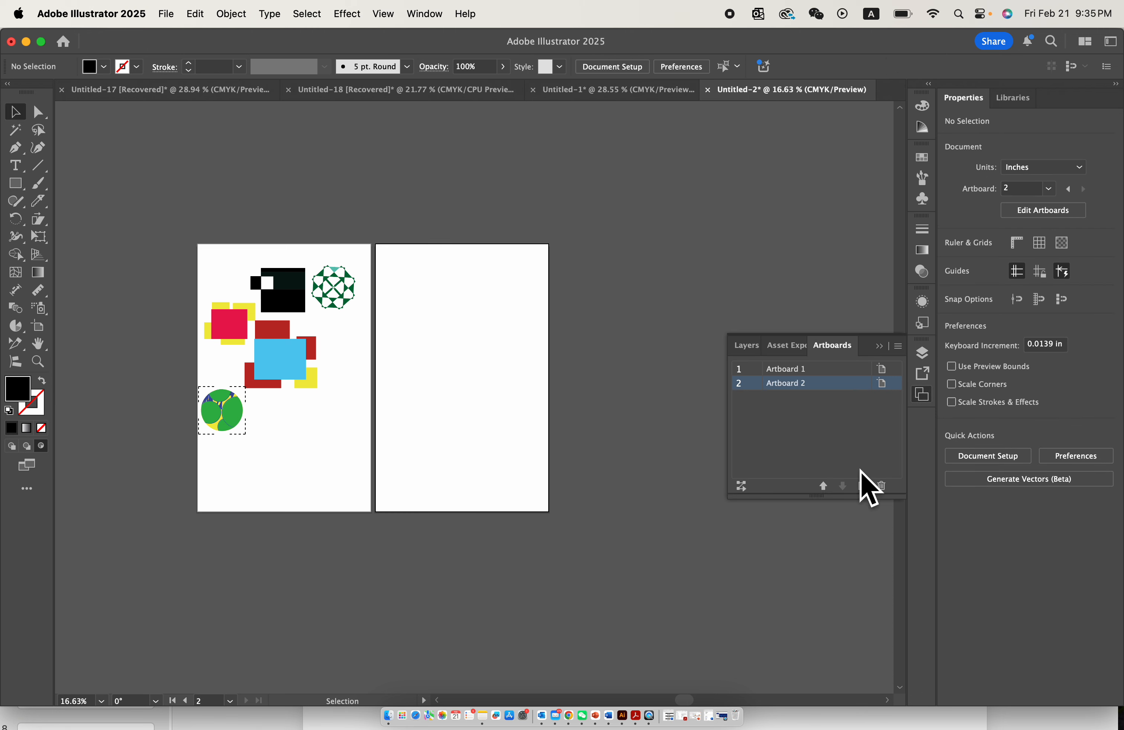
pyautogui.click(880, 486)
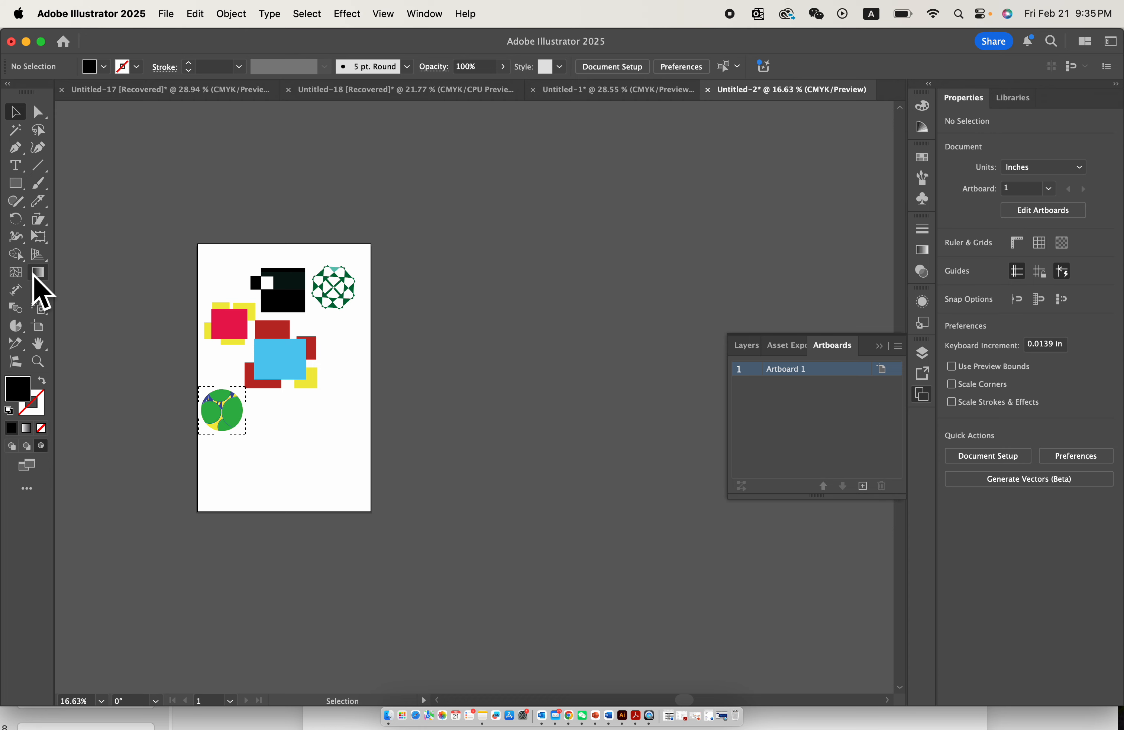
pyautogui.scroll(3, 228, 424)
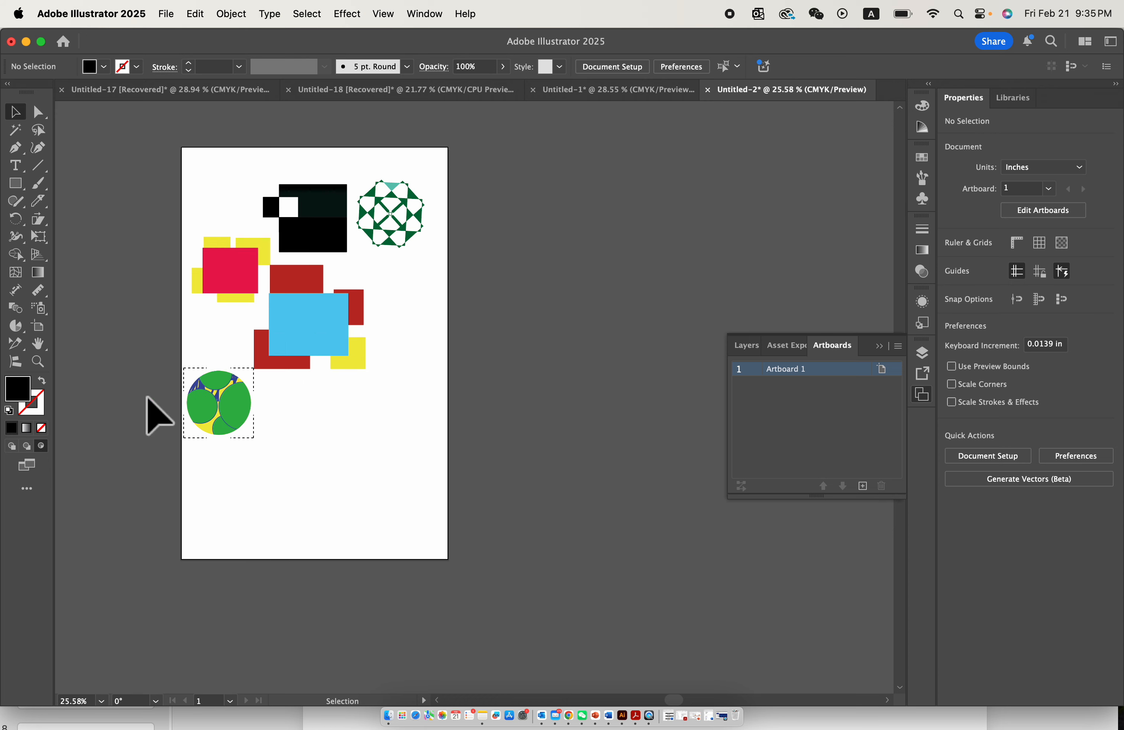
# - Try drawing a black rectangle about 3.24 × 3.65 in in the empty lower area of the first artboard
pyautogui.click(15, 183)
pyautogui.moveTo(311, 421); pyautogui.dragTo(388, 511)
pyautogui.scroll(3, 388, 510)
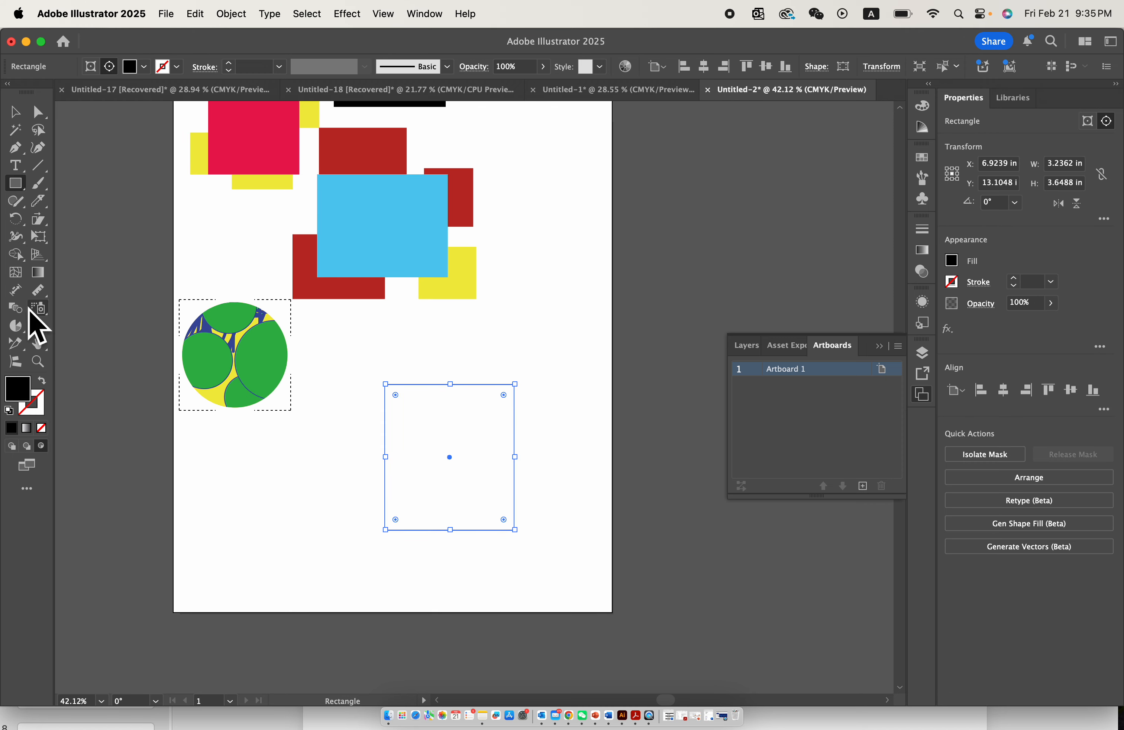
# - Move the clipped circle group off the artboard to the left and clear the selection
pyautogui.click(14, 111)
pyautogui.click(271, 376)
pyautogui.hscroll(-3, 327, 381)
pyautogui.scroll(1, 326, 382)
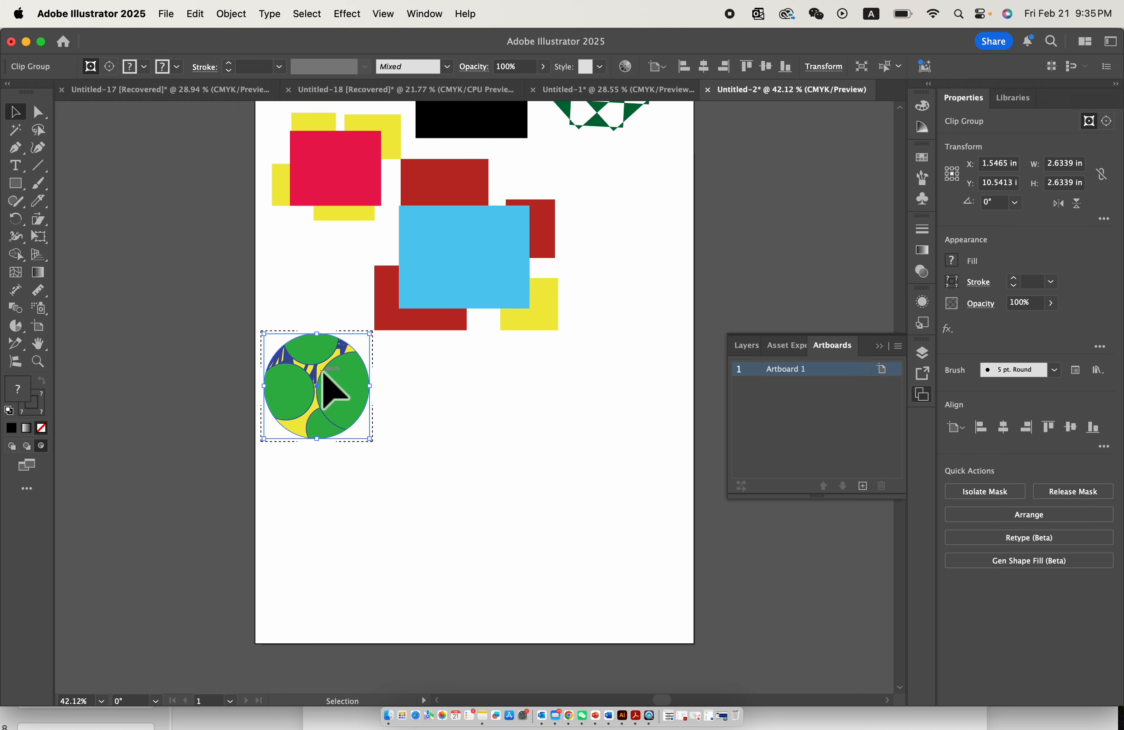
pyautogui.moveTo(326, 382); pyautogui.dragTo(158, 391)
pyautogui.click(326, 389)
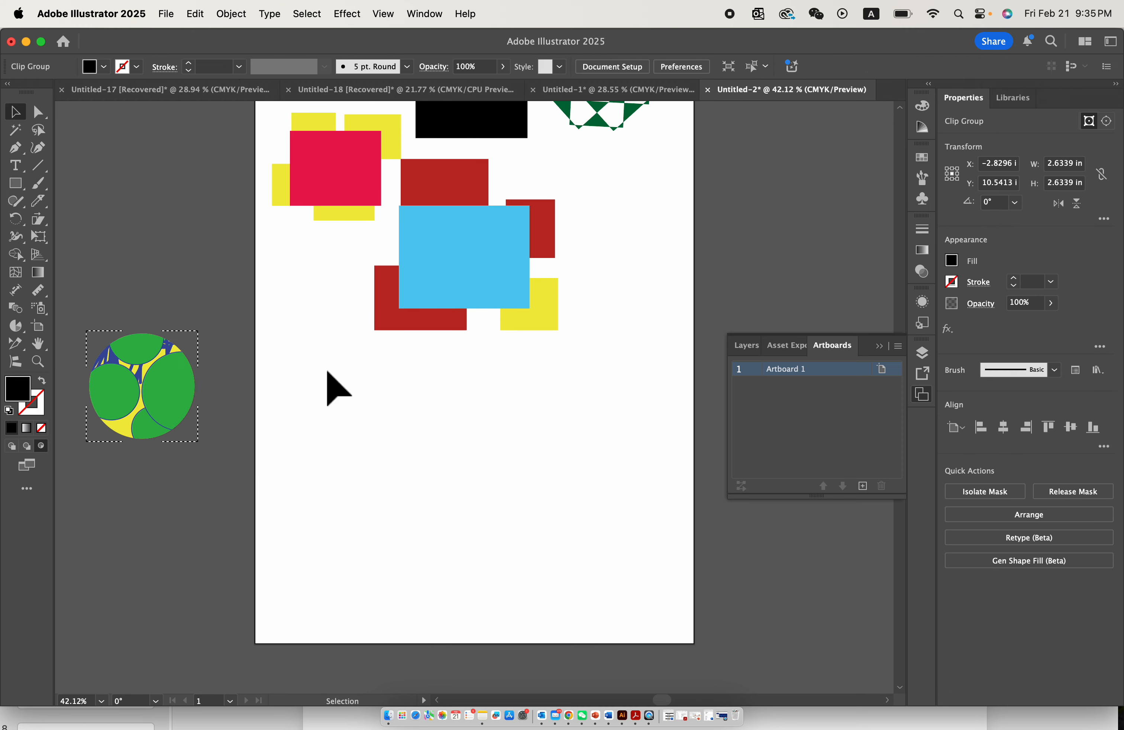
# - Add a new artboard beside the first and try to cover it with a black rectangle about 11 × 17.14 in
pyautogui.click(862, 486)
pyautogui.scroll(-3, 544, 457)
pyautogui.click(15, 183)
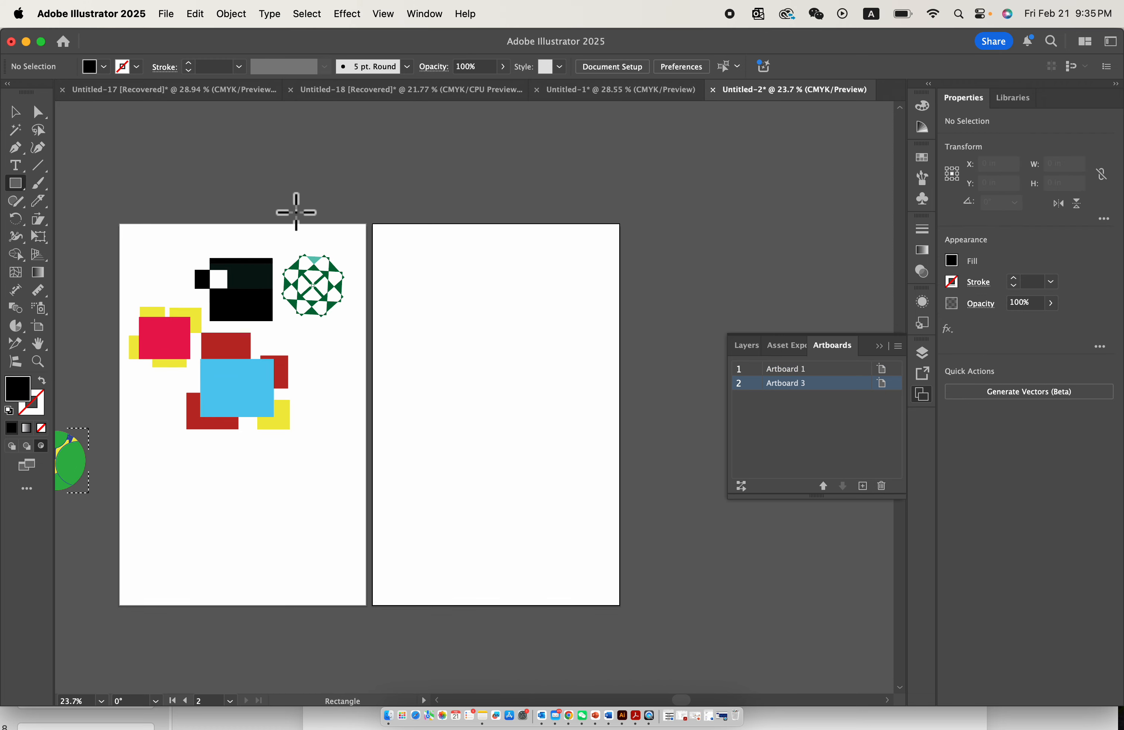
pyautogui.moveTo(373, 227); pyautogui.dragTo(615, 607)
pyautogui.scroll(5, 359, 342)
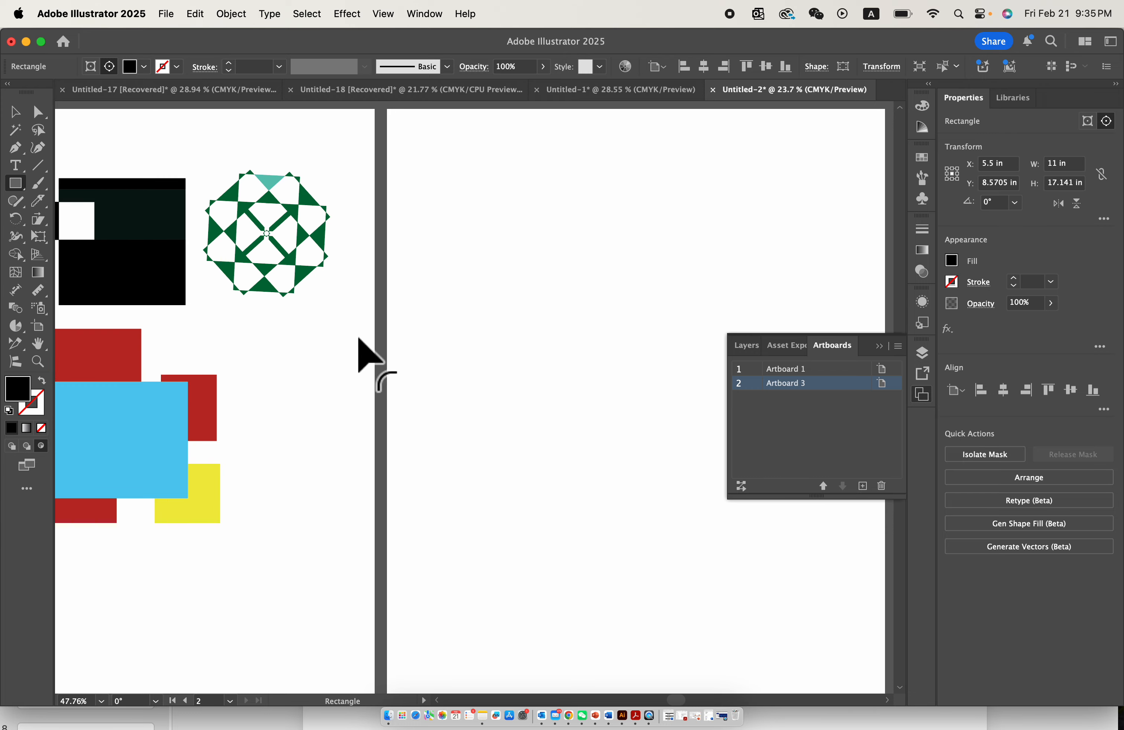
# - Switch the drawing mode back to Draw Normal and deselect the rectangle on the second artboard
pyautogui.scroll(3, 359, 339)
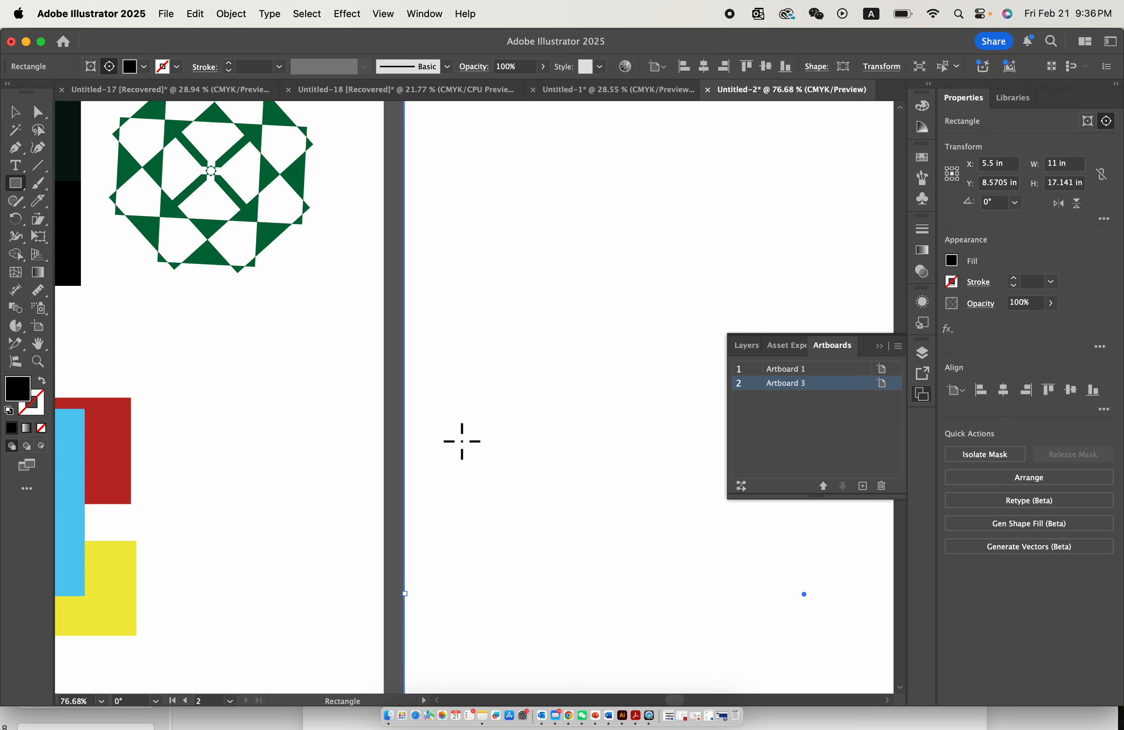
pyautogui.scroll(-3, 462, 441)
pyautogui.click(15, 112)
pyautogui.scroll(-3, 432, 337)
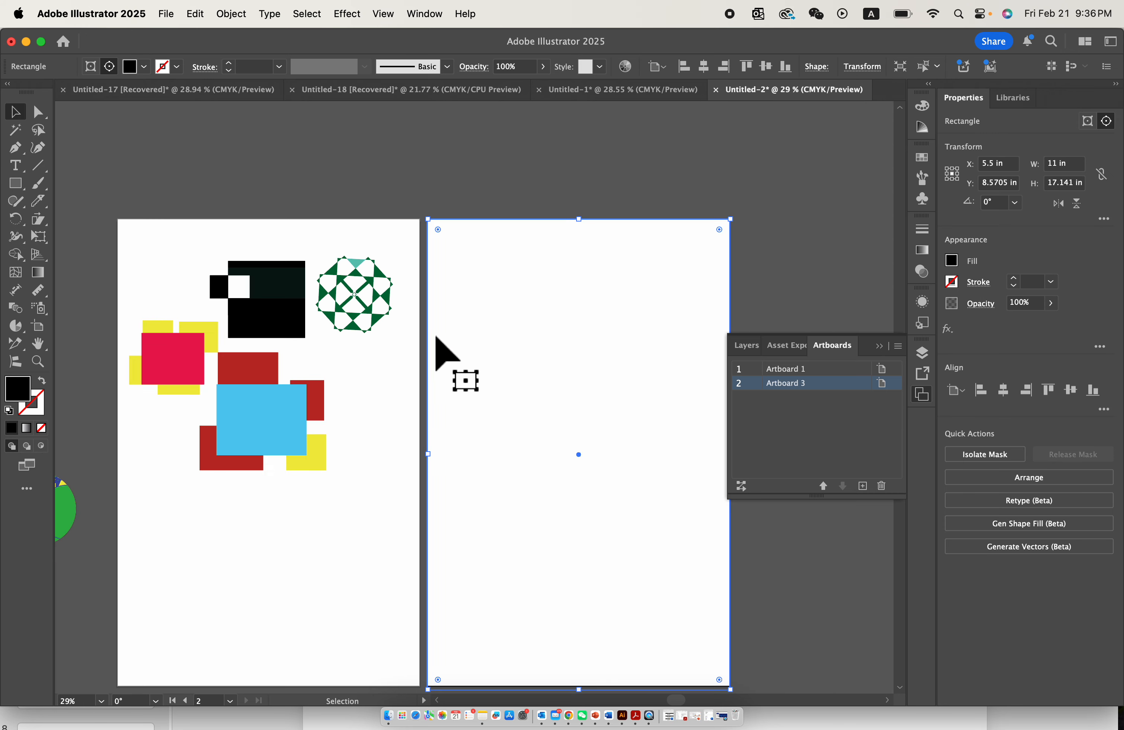
pyautogui.moveTo(463, 180); pyautogui.dragTo(481, 206)
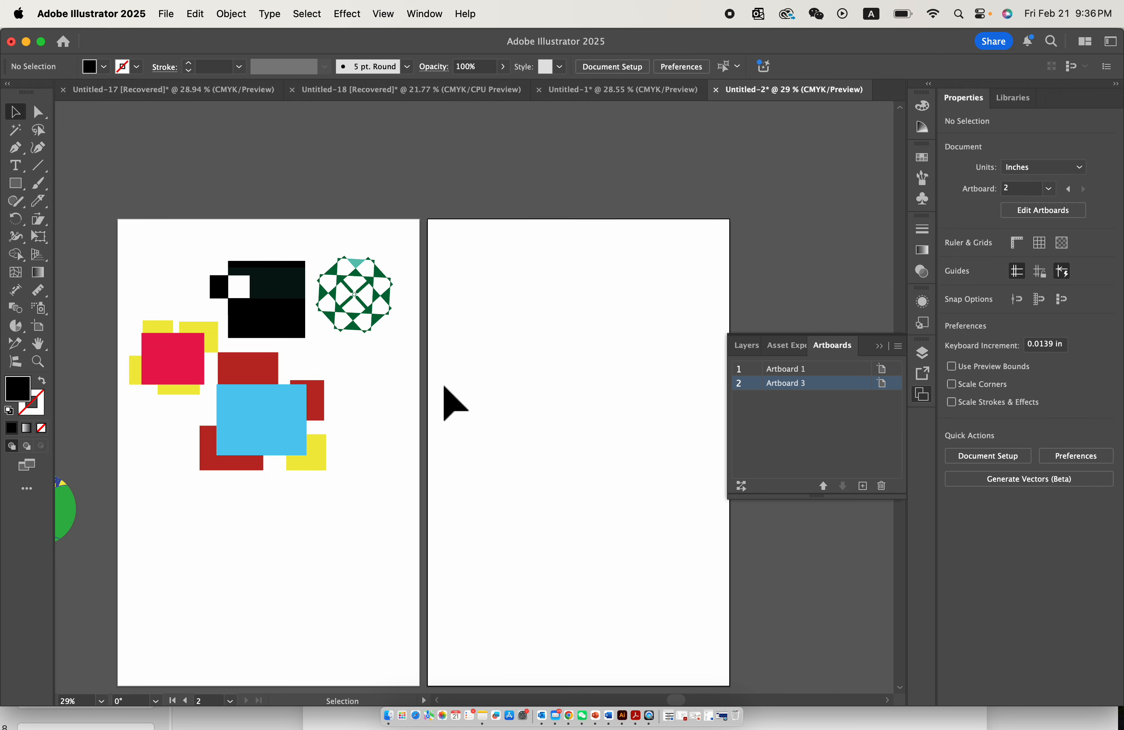
# - Draw a black 11 × 17 in rectangle covering the whole second artboard
pyautogui.click(24, 186)
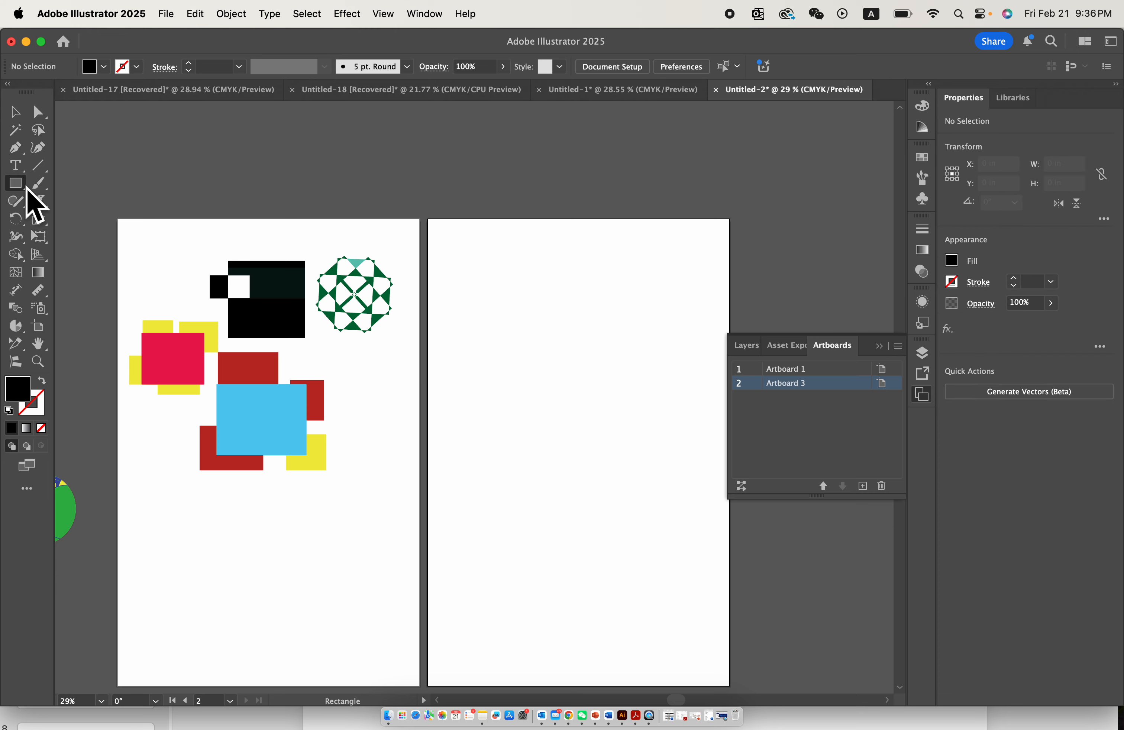
pyautogui.scroll(-2, 306, 298)
pyautogui.scroll(-1, 327, 287)
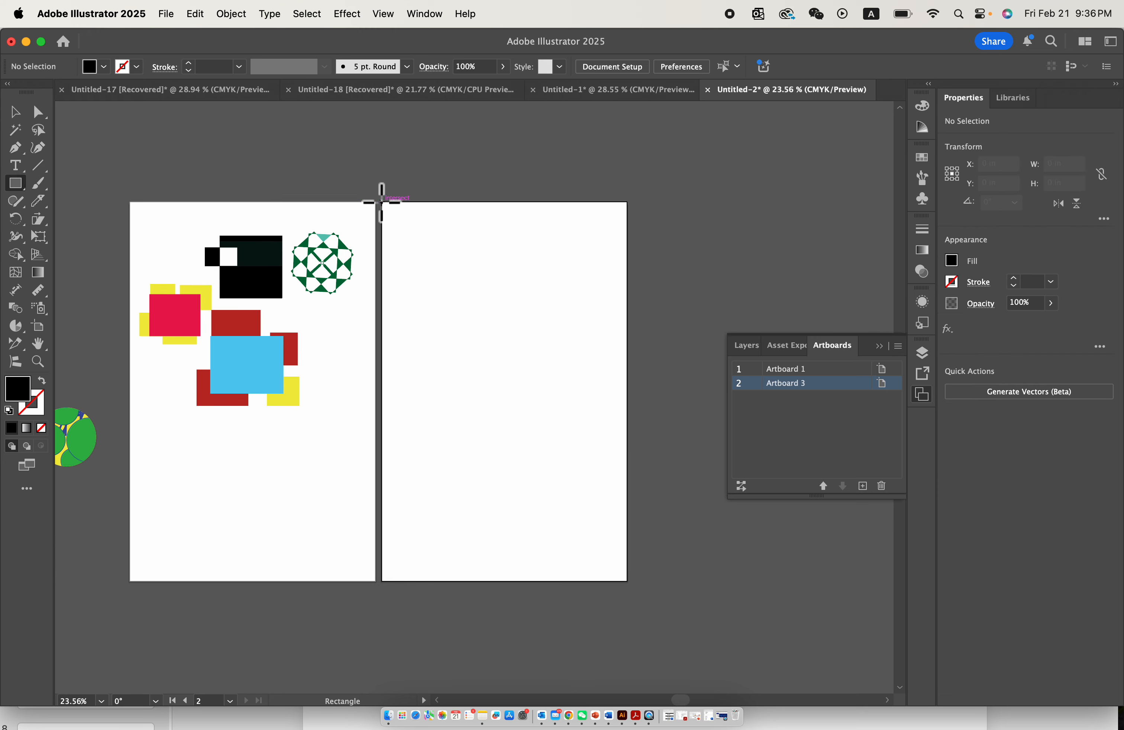
pyautogui.moveTo(382, 202)
pyautogui.mouseDown()
pyautogui.moveTo(634, 574)
pyautogui.moveTo(627, 581)
pyautogui.mouseUp()
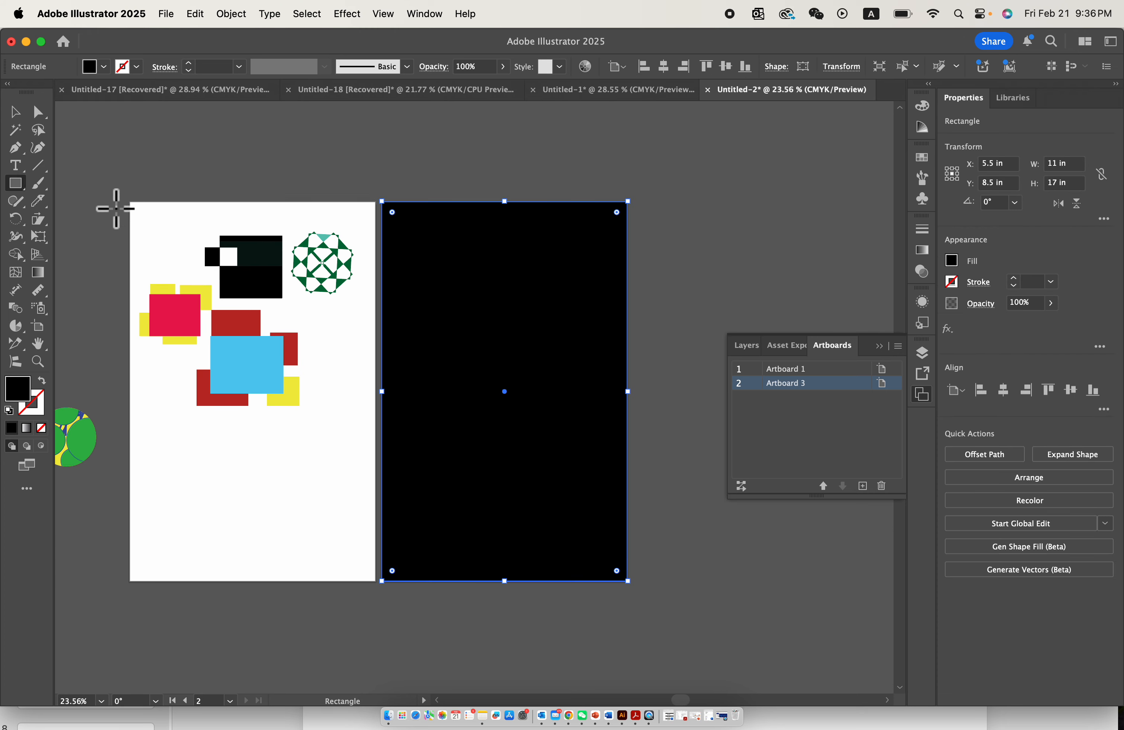
# - Move the clipped circle group back onto the first artboard below the coloured rectangles and deselect it
pyautogui.click(10, 106)
pyautogui.click(127, 270)
pyautogui.hscroll(-2, 129, 271)
pyautogui.moveTo(137, 420); pyautogui.dragTo(280, 462)
pyautogui.scroll(2, 281, 462)
pyautogui.scroll(3, 280, 462)
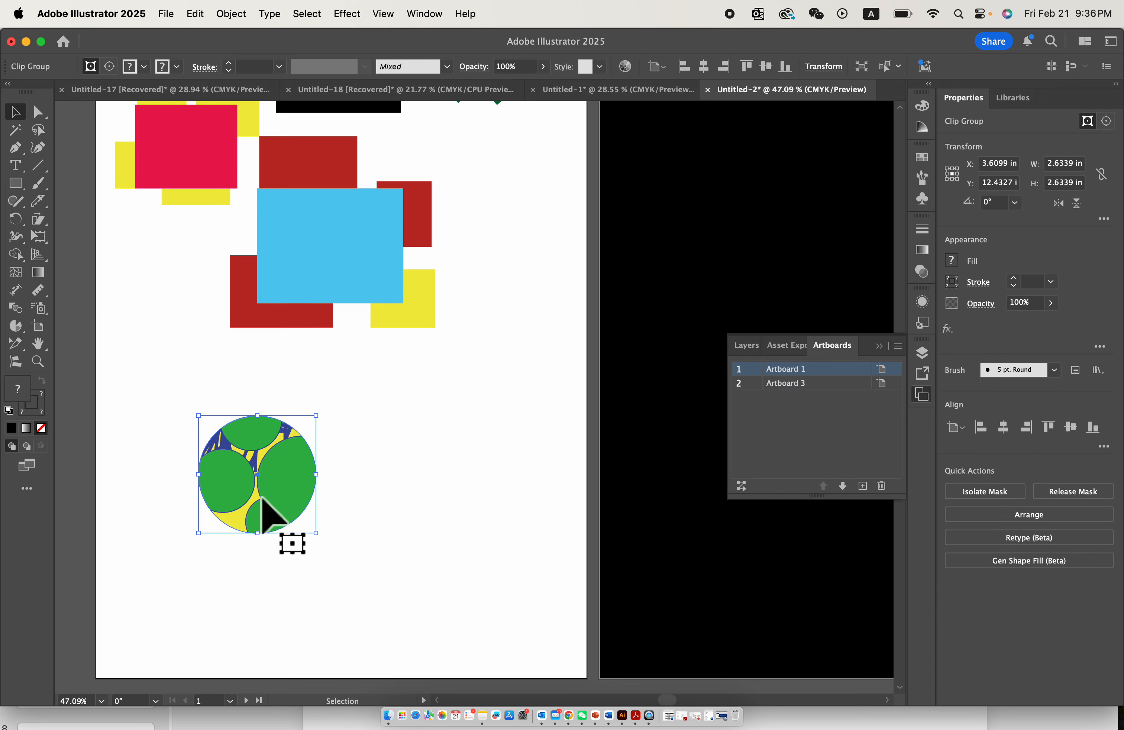
pyautogui.scroll(-2, 261, 498)
pyautogui.click(353, 446)
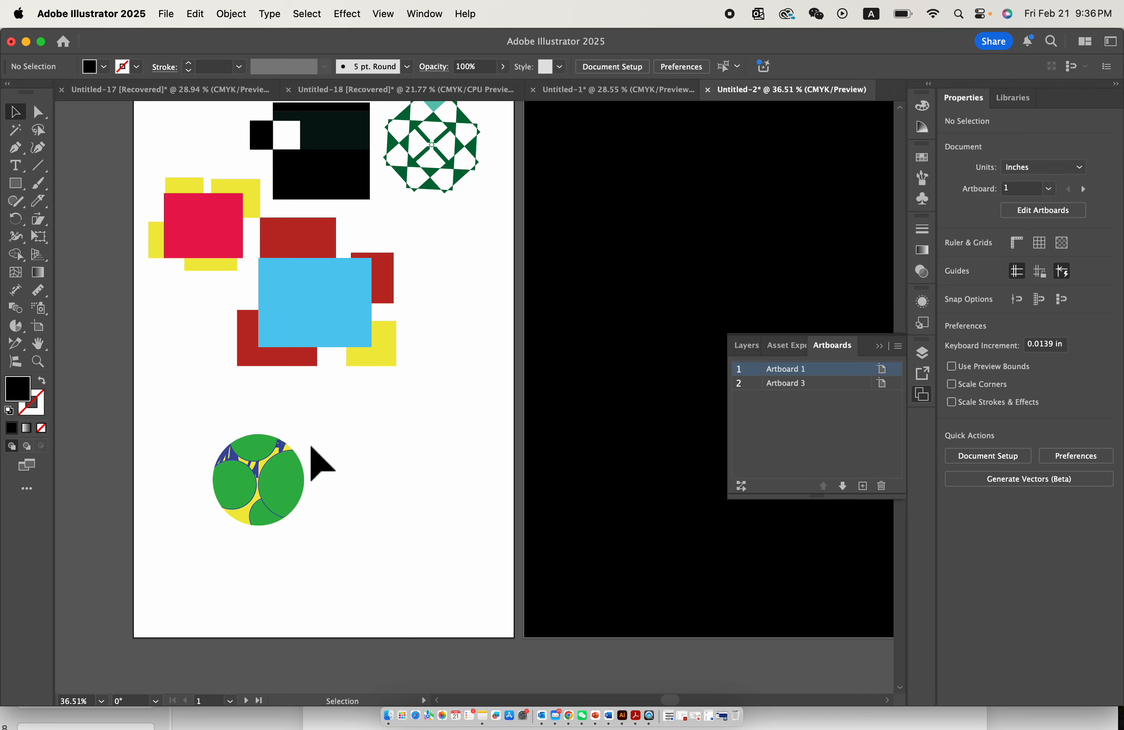
pyautogui.scroll(2, 311, 445)
pyautogui.click(275, 458)
pyautogui.click(284, 446)
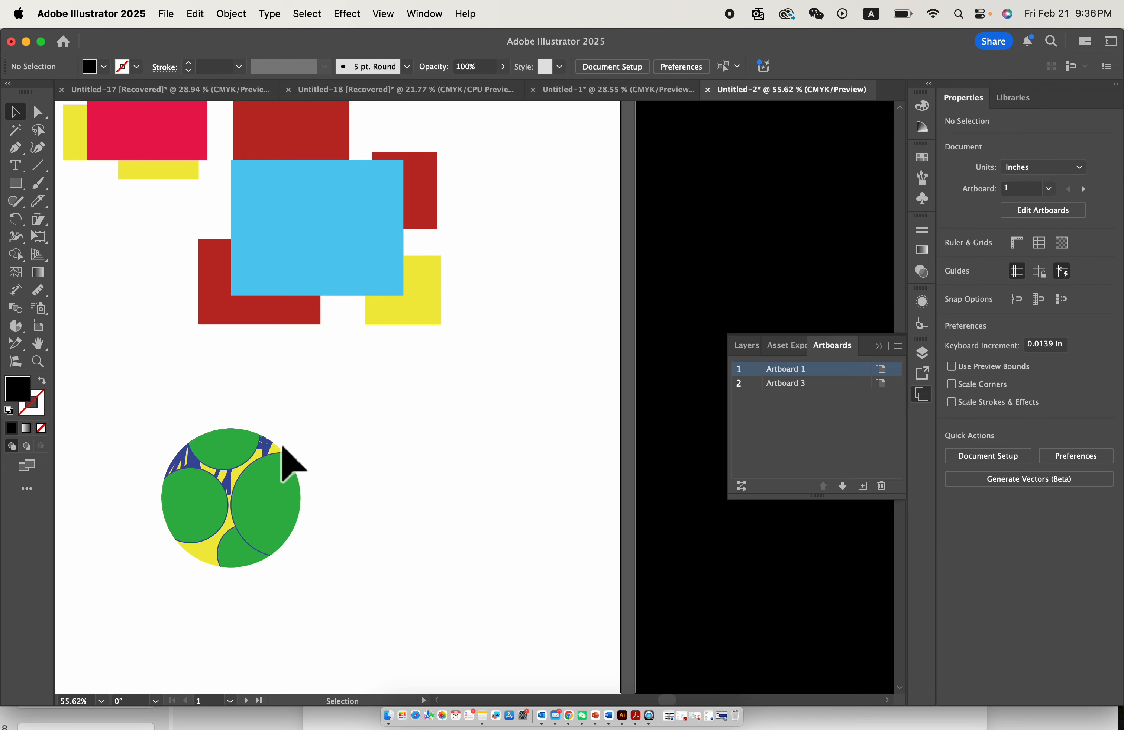
# - Lock Layer 1 with the existing artwork and add a new layer above it
pyautogui.click(170, 472)
pyautogui.click(544, 489)
pyautogui.scroll(-3, 375, 521)
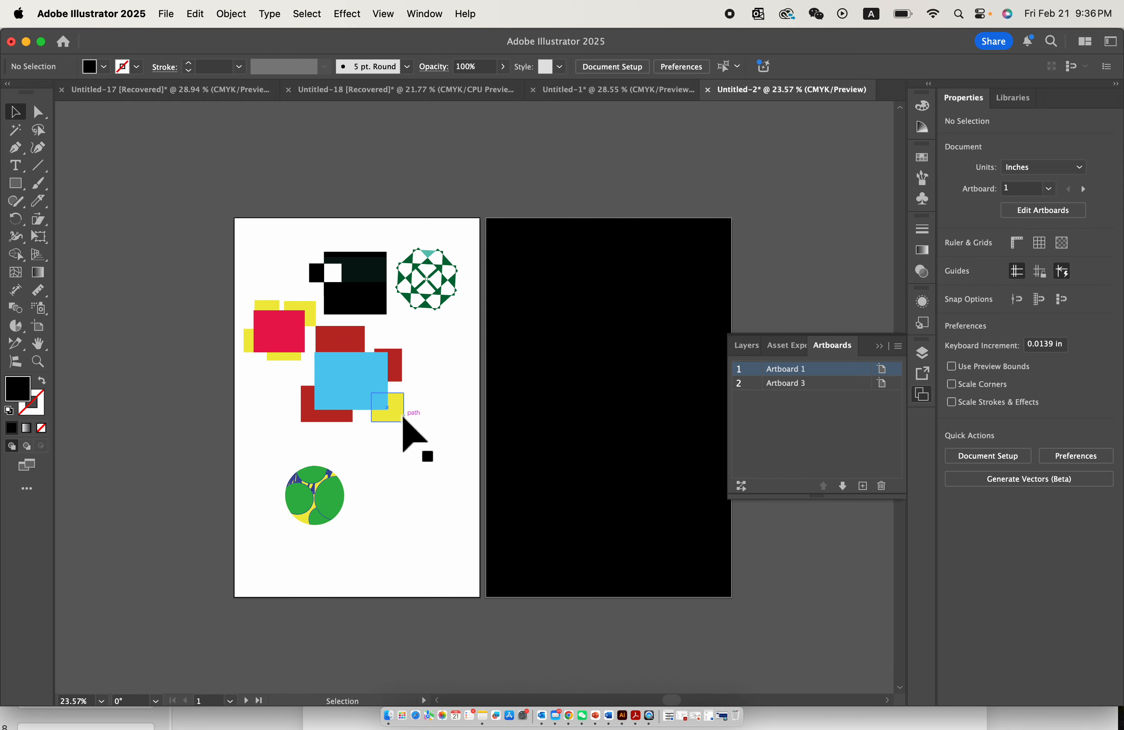
pyautogui.click(579, 375)
pyautogui.click(754, 343)
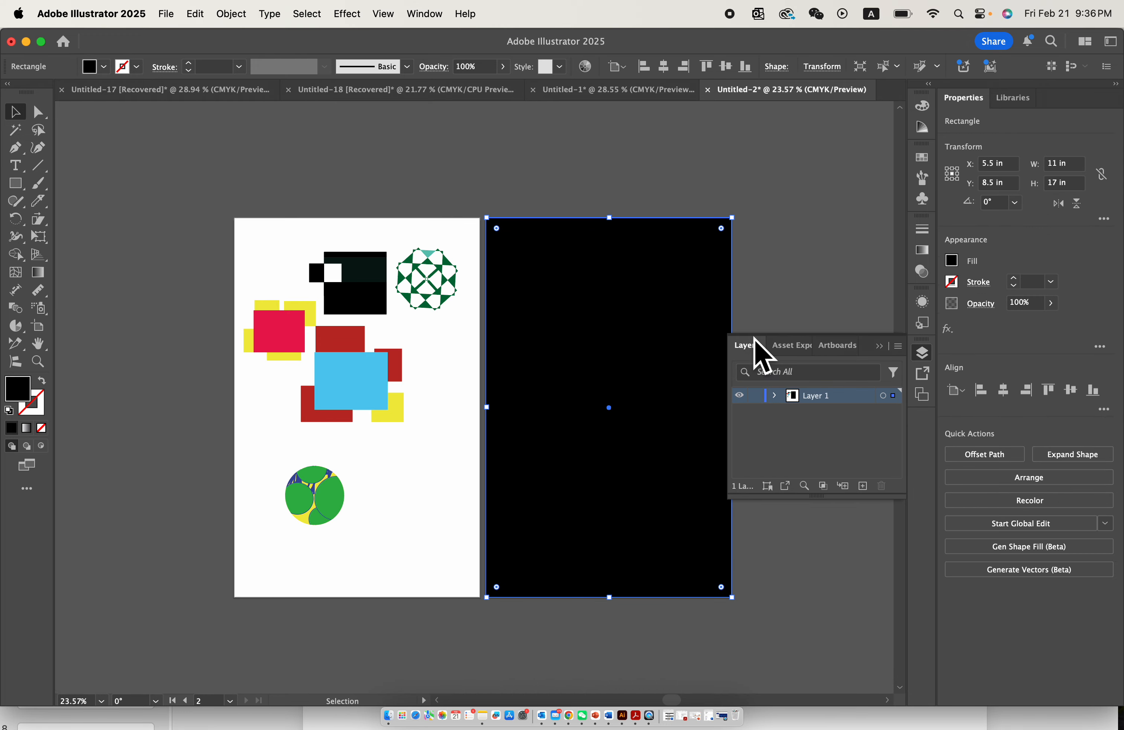
pyautogui.click(756, 396)
pyautogui.click(862, 486)
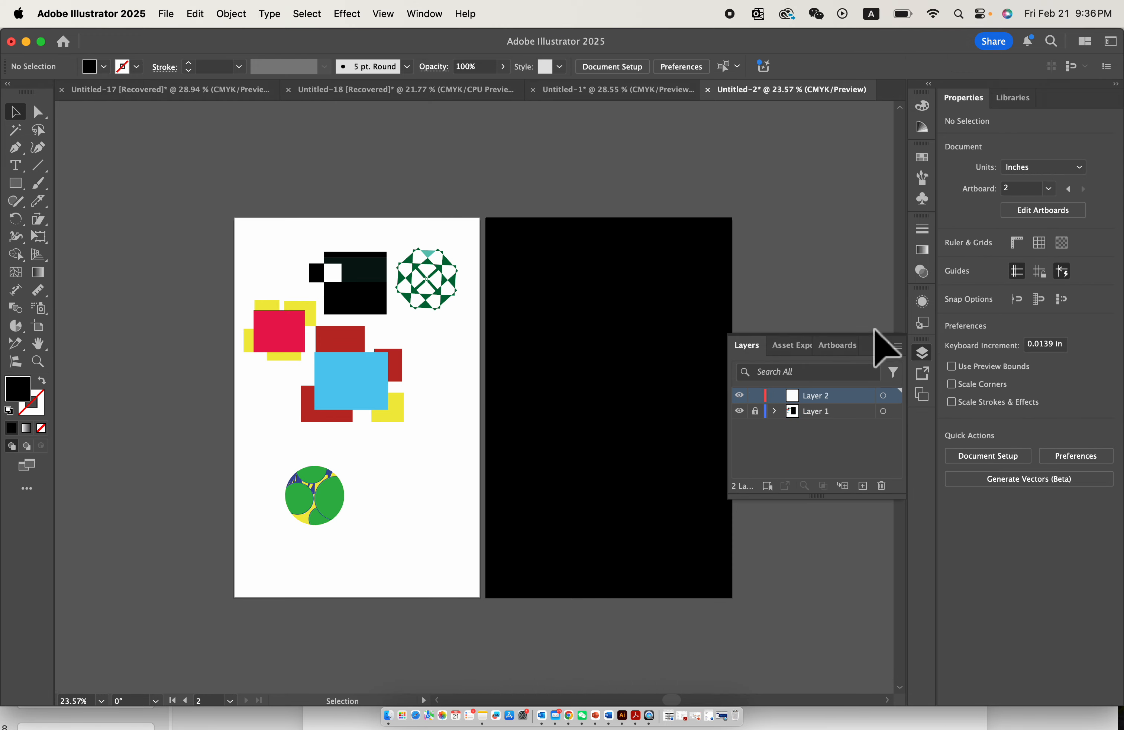
pyautogui.click(881, 344)
# - Draw a five-pointed star about 2.80 × 2.67 in in the black artboard's upper-left corner and fill it yellow
pyautogui.scroll(5, 562, 306)
pyautogui.hscroll(2, 563, 306)
pyautogui.scroll(2, 562, 306)
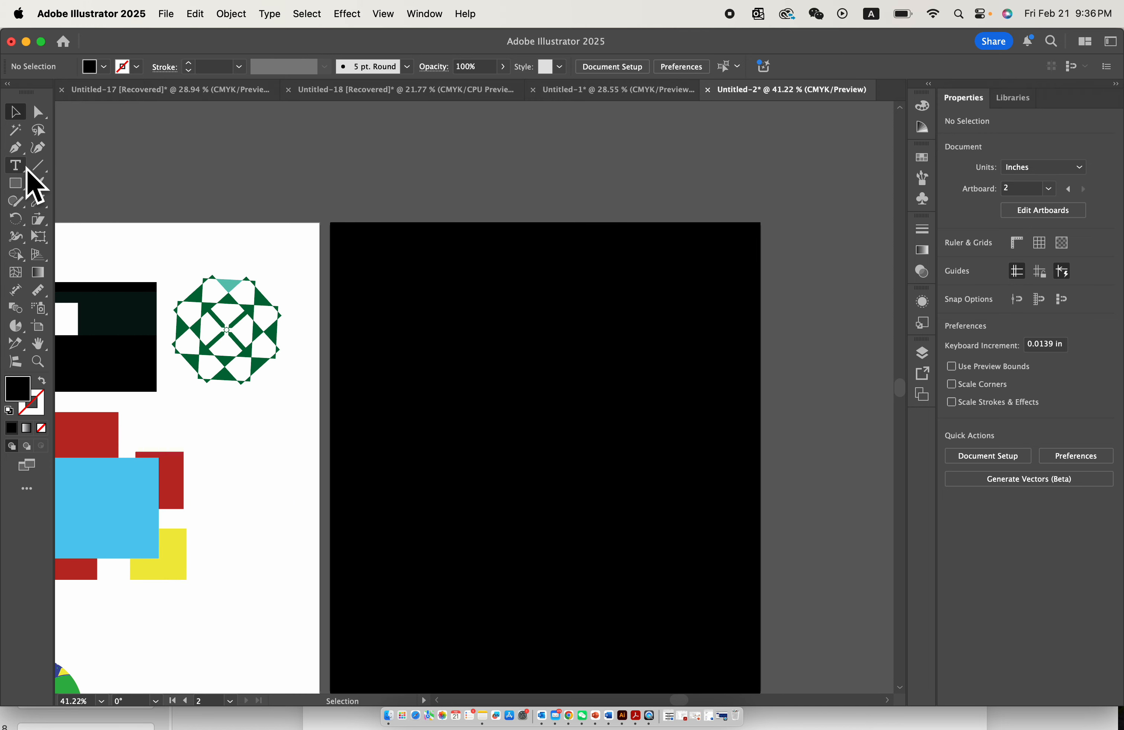
pyautogui.moveTo(19, 182); pyautogui.dragTo(100, 254)
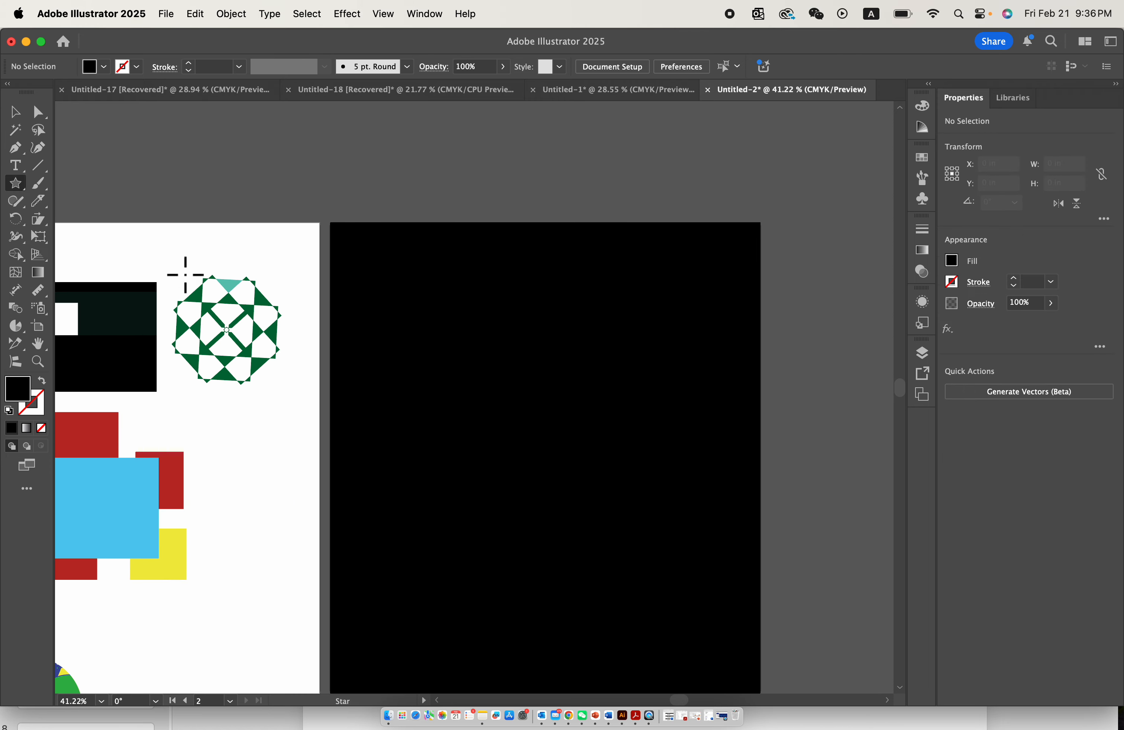
pyautogui.moveTo(382, 300); pyautogui.dragTo(428, 340)
pyautogui.click(429, 344)
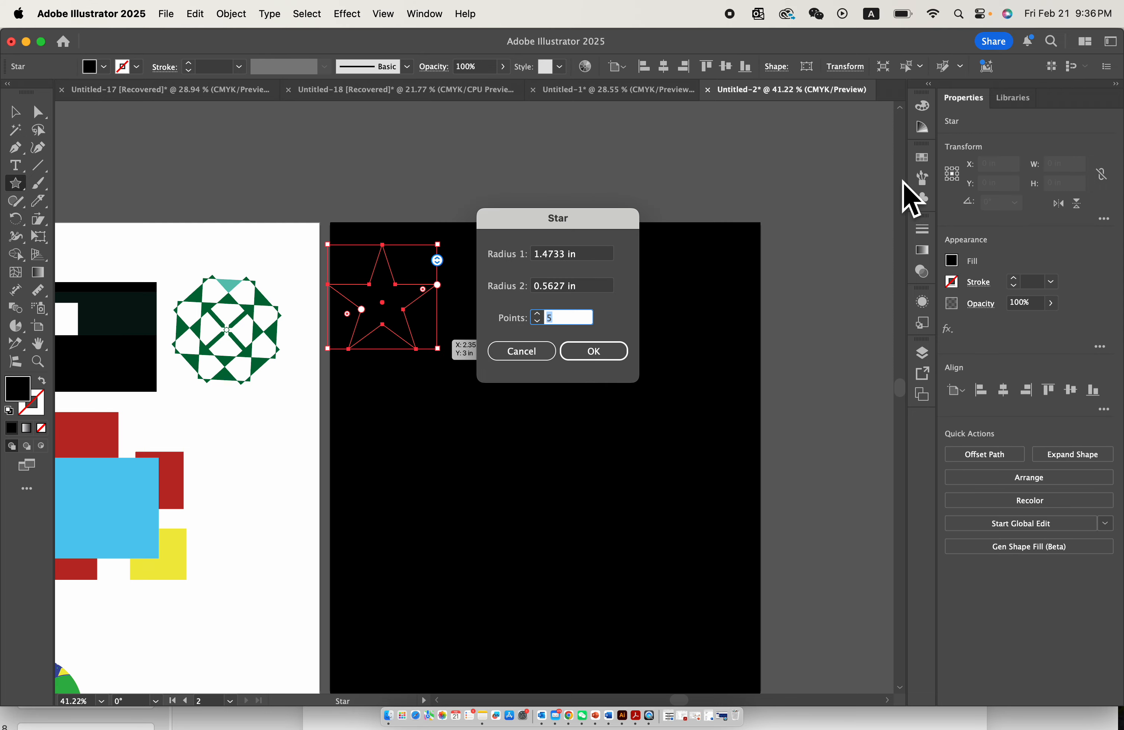
pyautogui.click(528, 353)
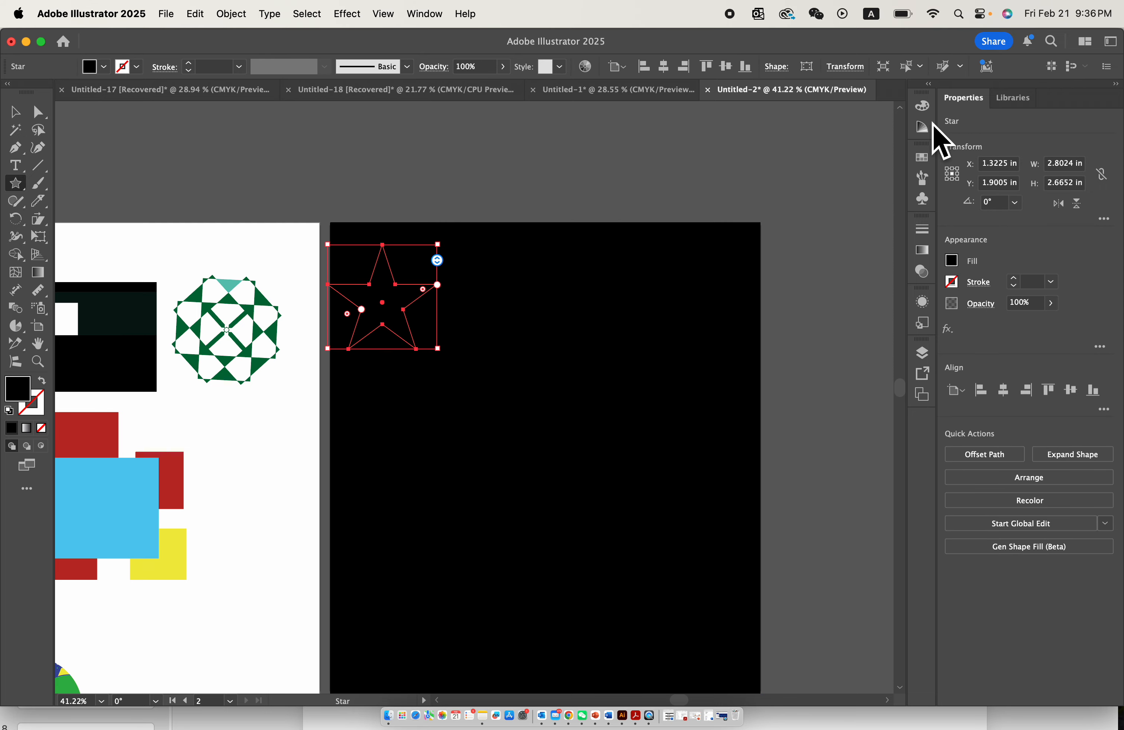
pyautogui.click(923, 158)
pyautogui.click(789, 198)
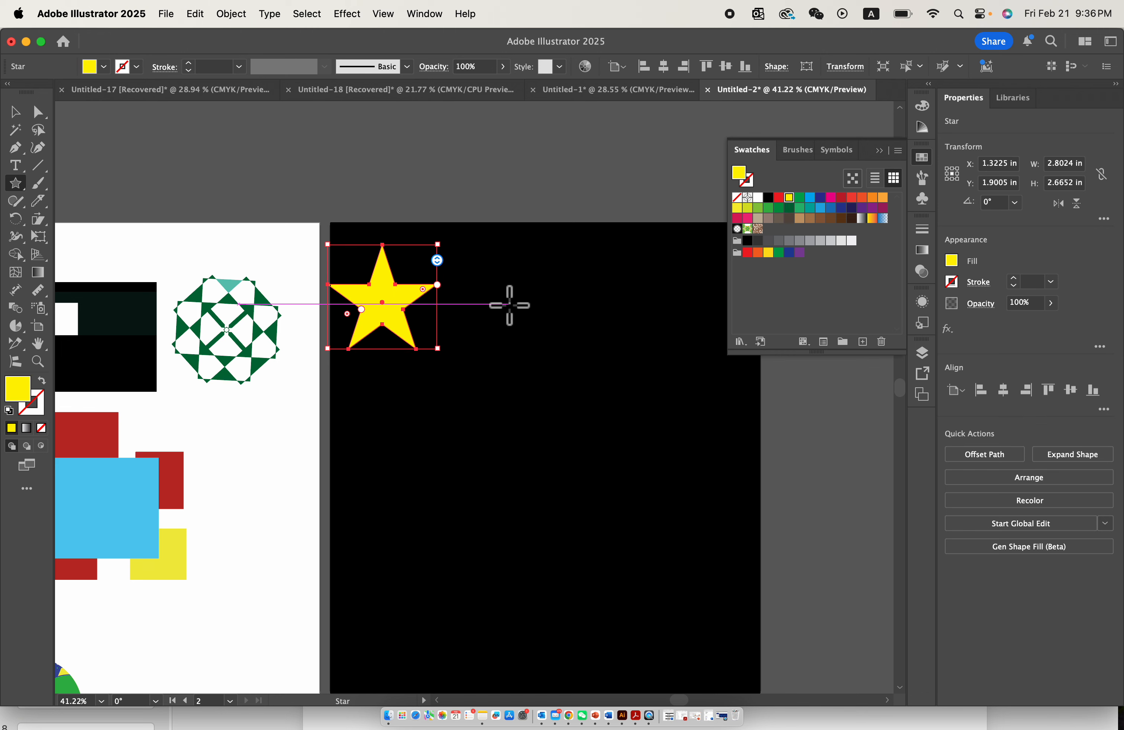
# - Scale the yellow star down to about 1.72 × 1.64 in
pyautogui.moveTo(437, 349); pyautogui.dragTo(416, 308)
pyautogui.click(416, 182)
pyautogui.click(544, 351)
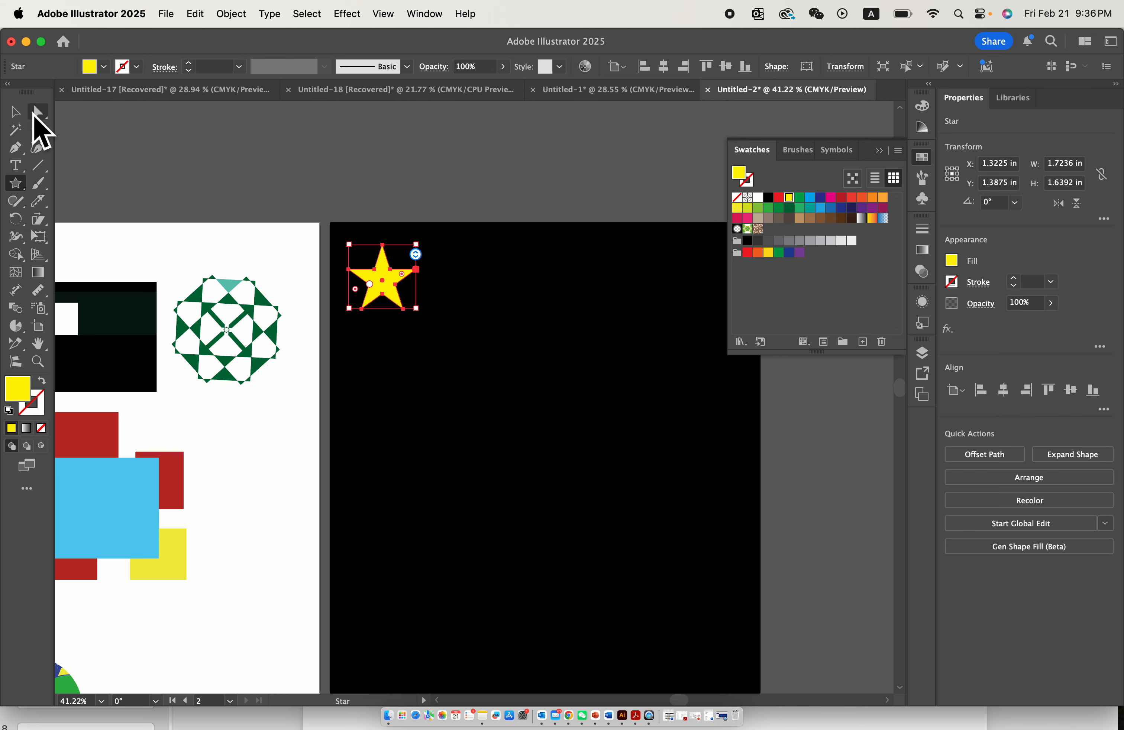
pyautogui.click(15, 112)
pyautogui.click(881, 150)
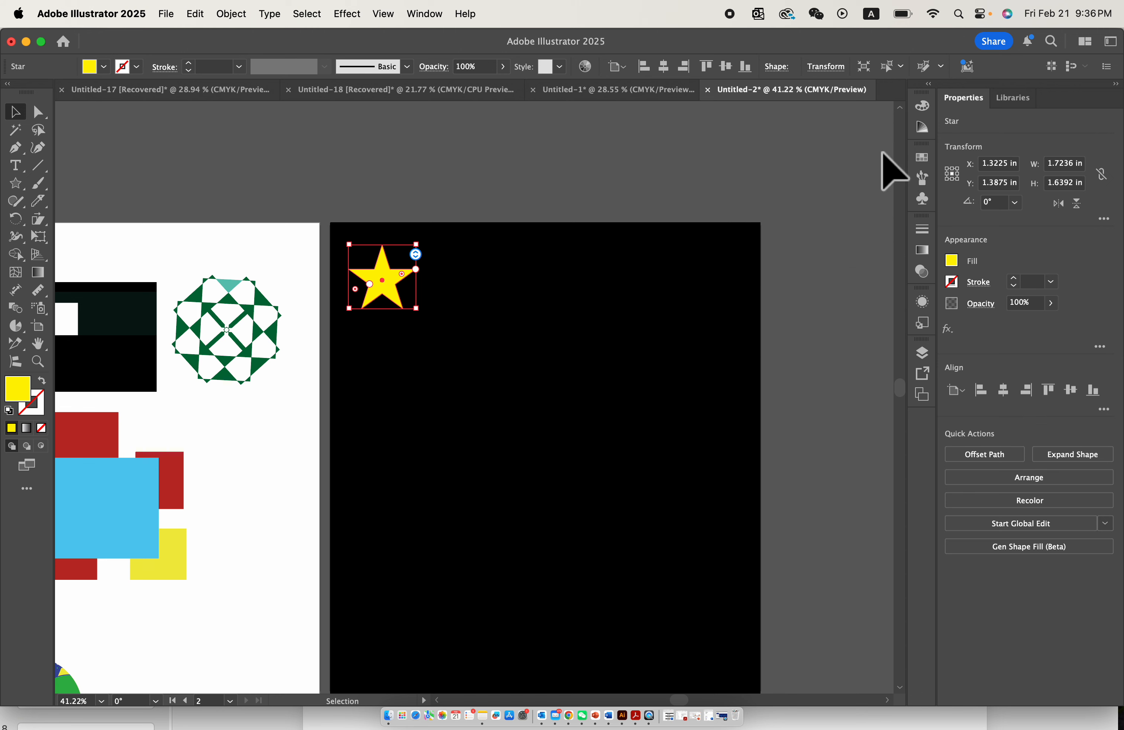
# - Add two smaller copies beside the yellow star, about 0.86 in and 1.25 in wide, at staggered heights
pyautogui.click(503, 288)
pyautogui.moveTo(396, 286); pyautogui.dragTo(457, 296)
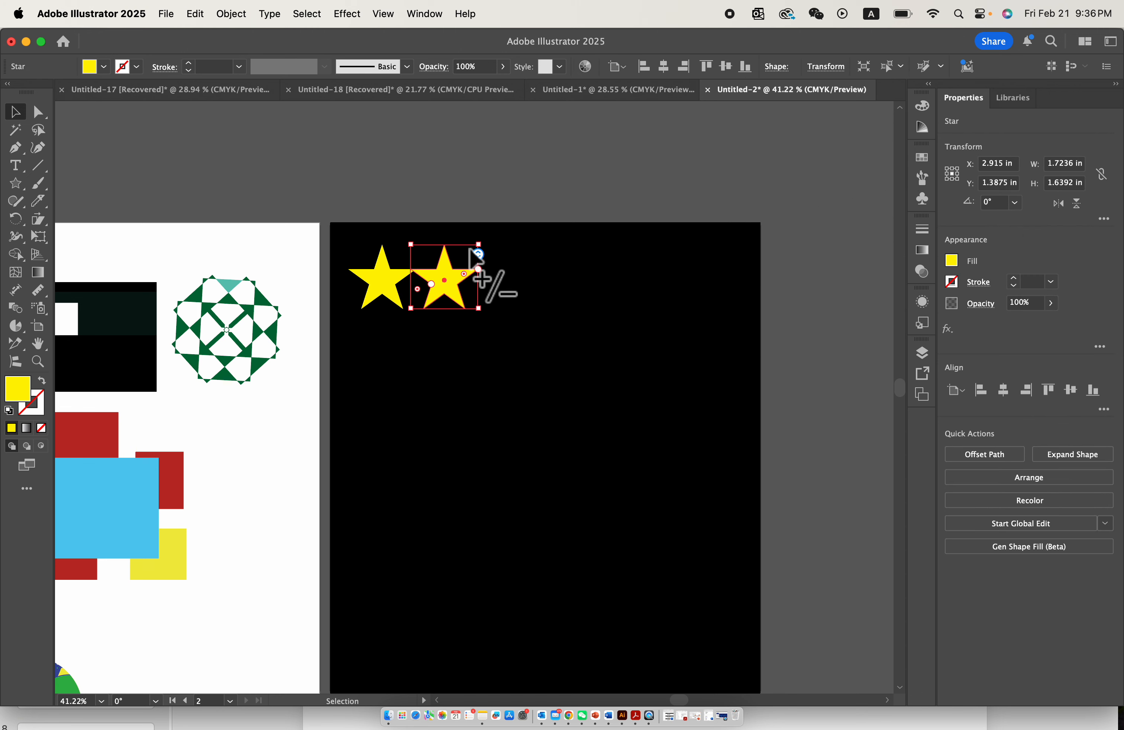
pyautogui.moveTo(478, 252); pyautogui.dragTo(490, 297)
pyautogui.click(498, 223)
pyautogui.click(450, 363)
pyautogui.scroll(-3, 458, 376)
pyautogui.scroll(2, 457, 377)
pyautogui.scroll(-1, 396, 455)
pyautogui.scroll(-1, 405, 483)
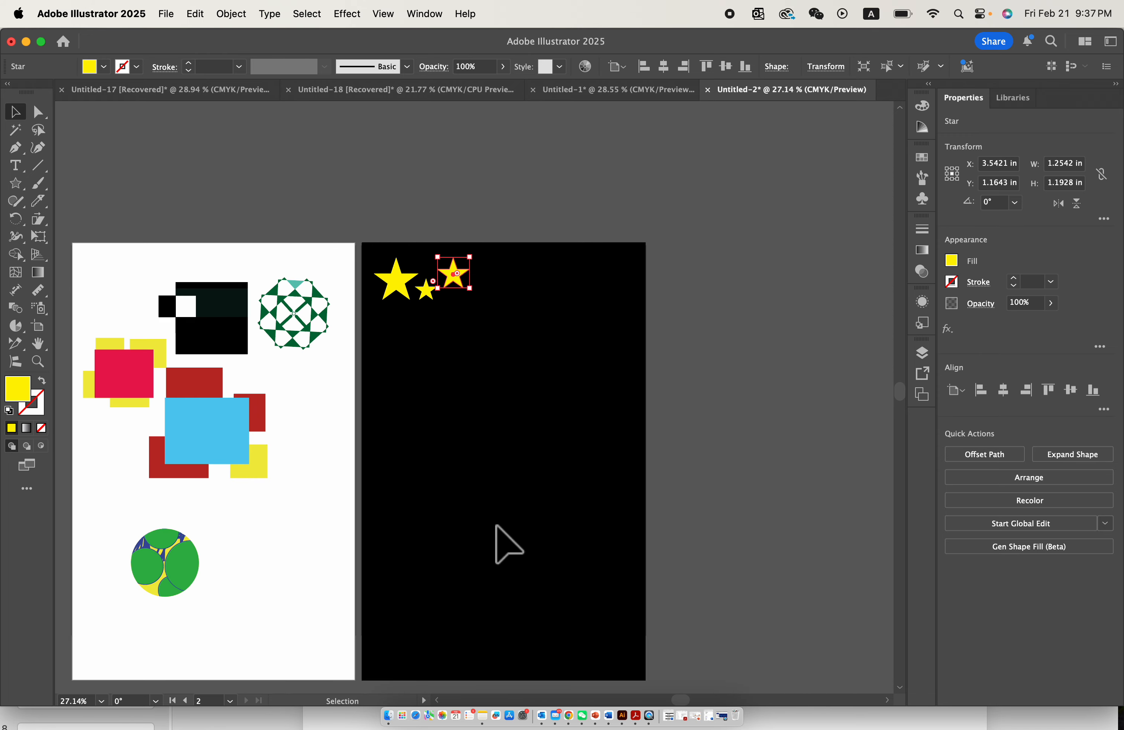
# - Select all three yellow stars and save them as a dynamic Movie Clip symbol named star
pyautogui.scroll(3, 510, 469)
pyautogui.click(389, 287)
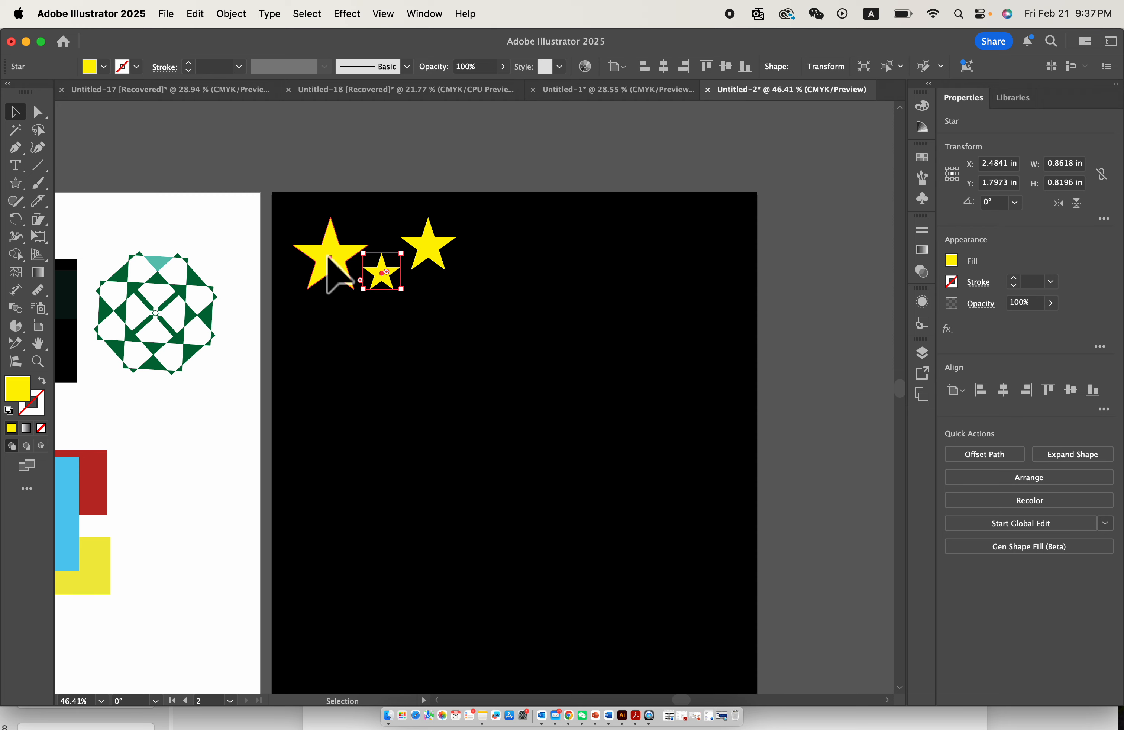
pyautogui.click(329, 264)
pyautogui.click(431, 244)
pyautogui.click(330, 194)
pyautogui.moveTo(283, 202); pyautogui.dragTo(528, 322)
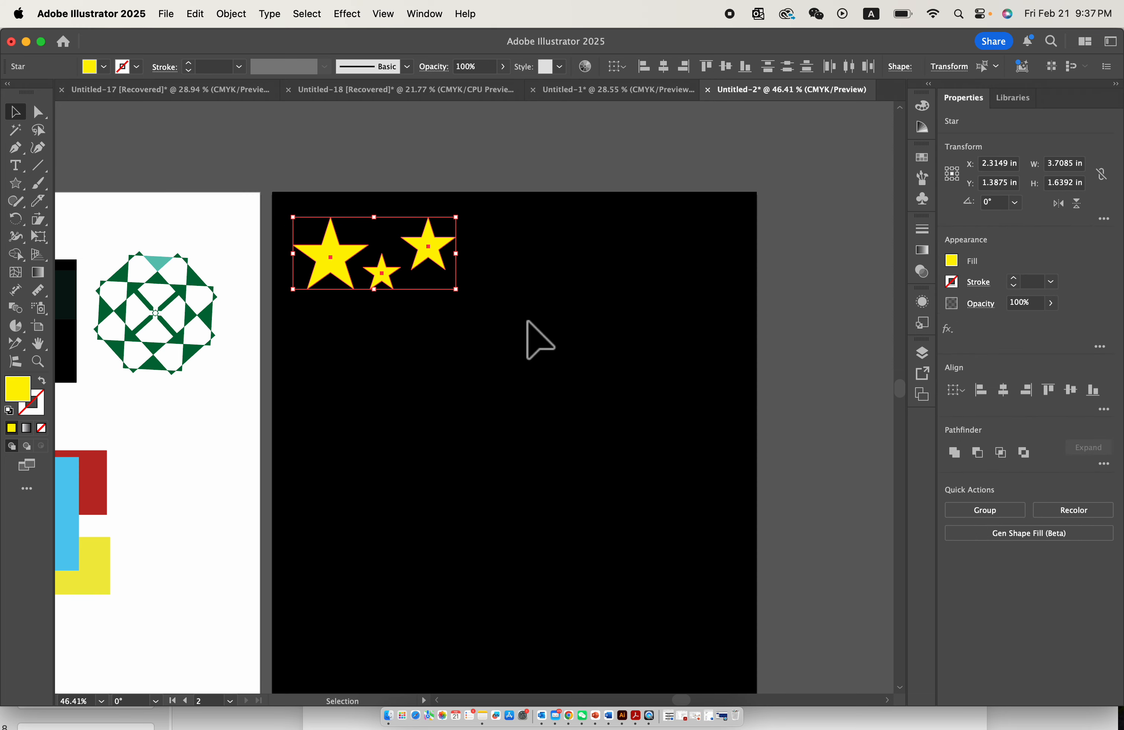
pyautogui.moveTo(296, 206); pyautogui.dragTo(420, 313)
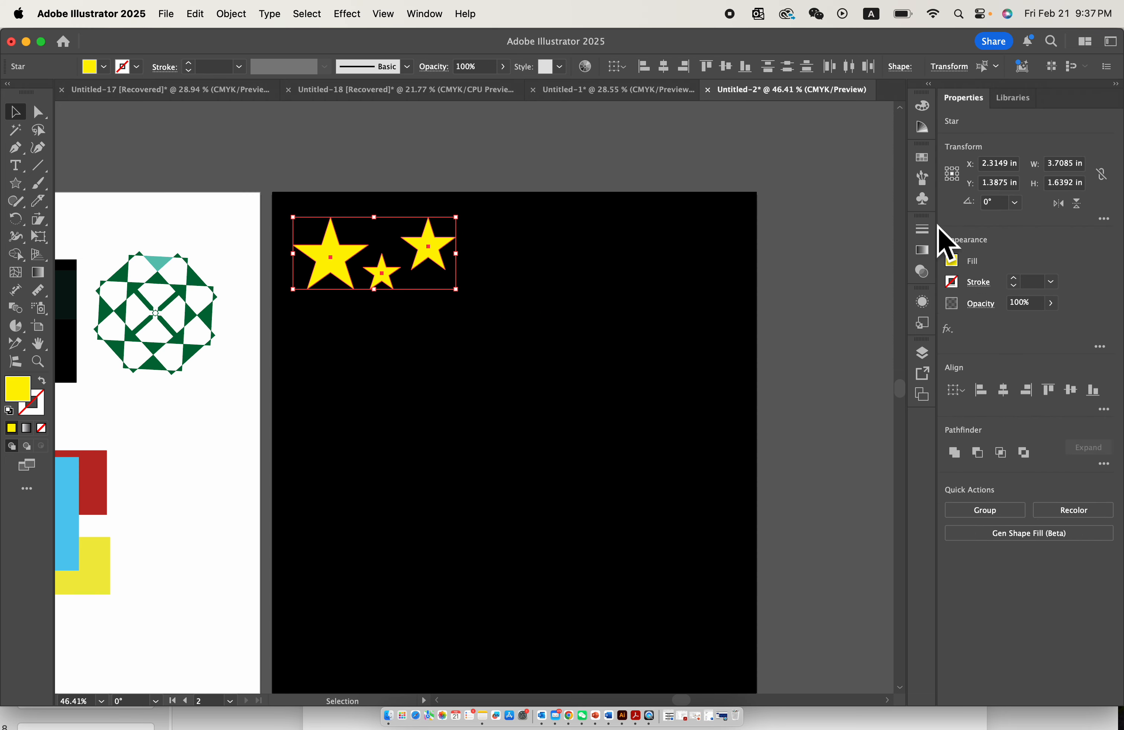
pyautogui.click(923, 197)
pyautogui.moveTo(433, 253); pyautogui.dragTo(828, 239)
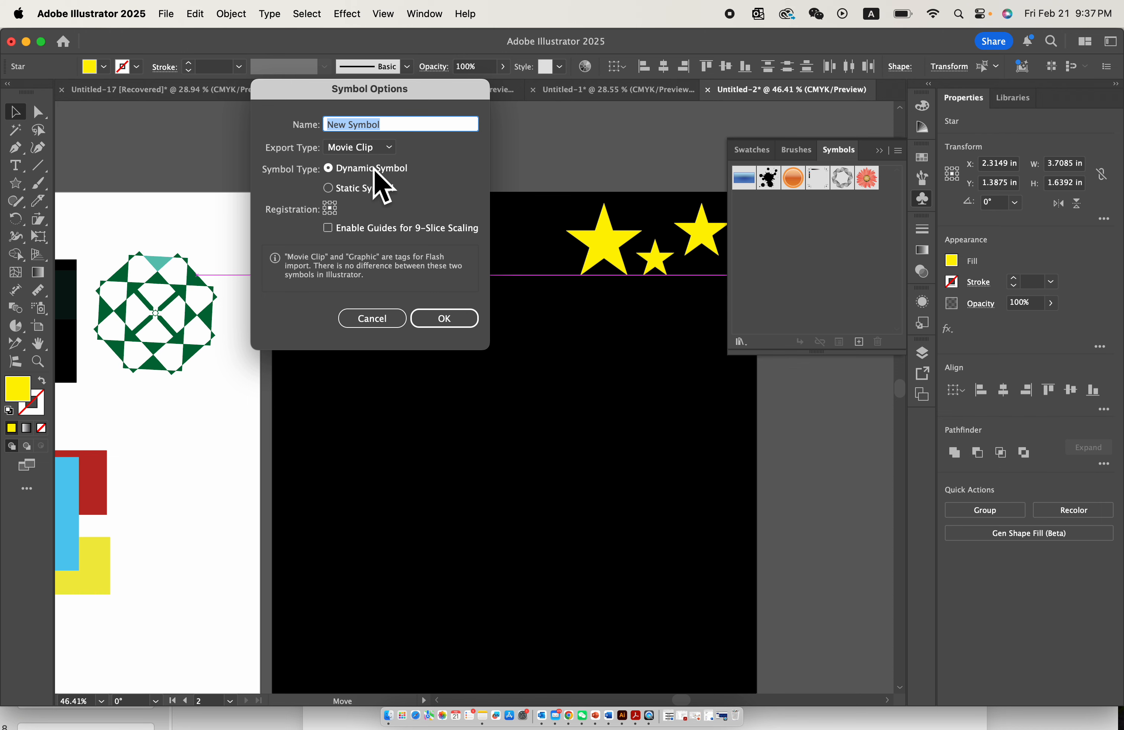
pyautogui.click(453, 323)
# - Spray instances of the star symbol over the whole black artboard with the Symbol Sprayer
pyautogui.scroll(-5, 552, 344)
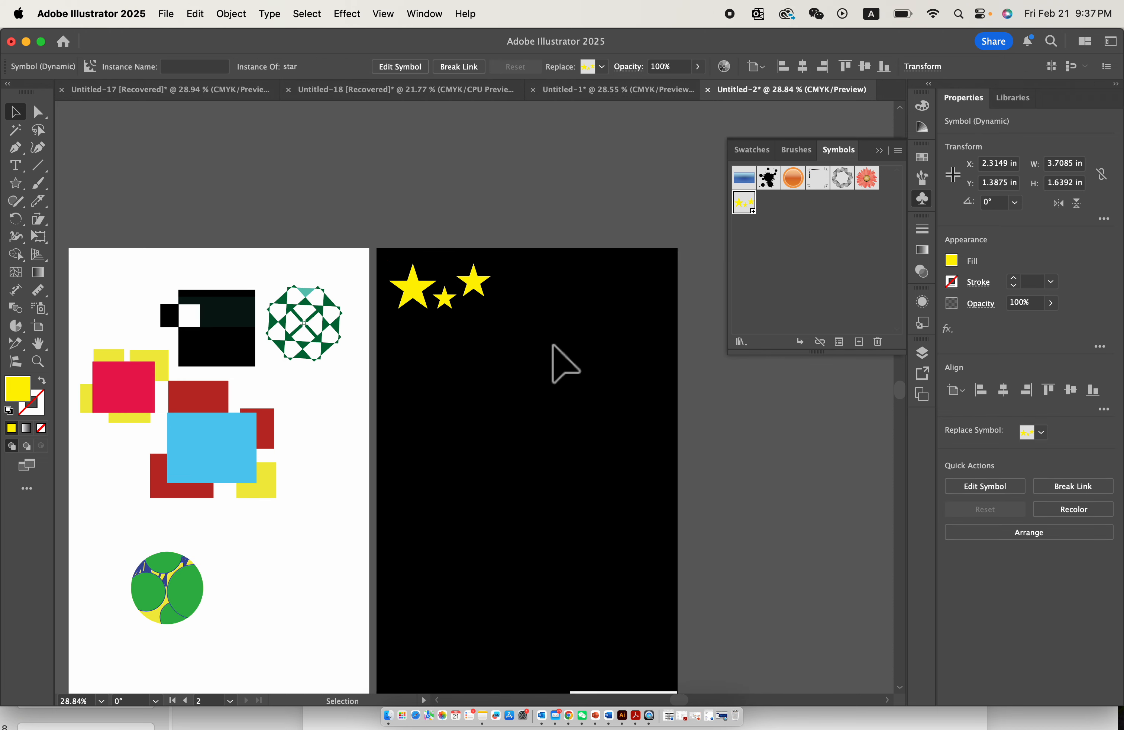
pyautogui.scroll(-1, 552, 344)
pyautogui.hscroll(1, 552, 344)
pyautogui.scroll(7, 410, 190)
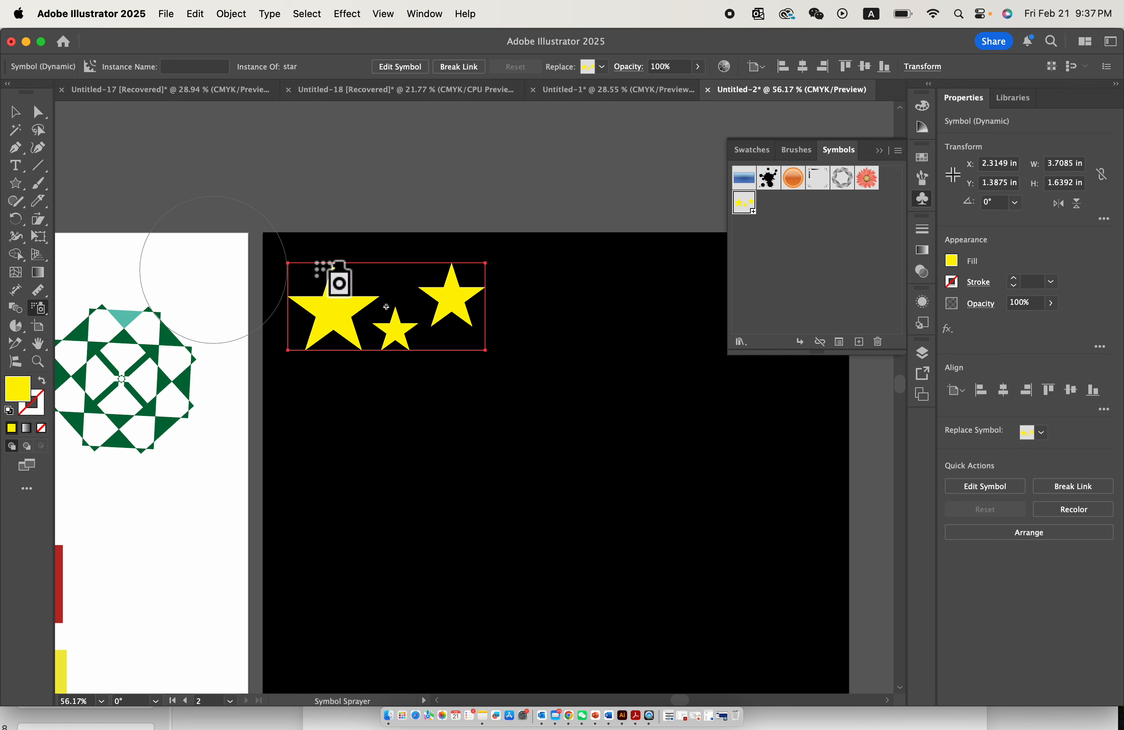
pyautogui.scroll(-3, 534, 394)
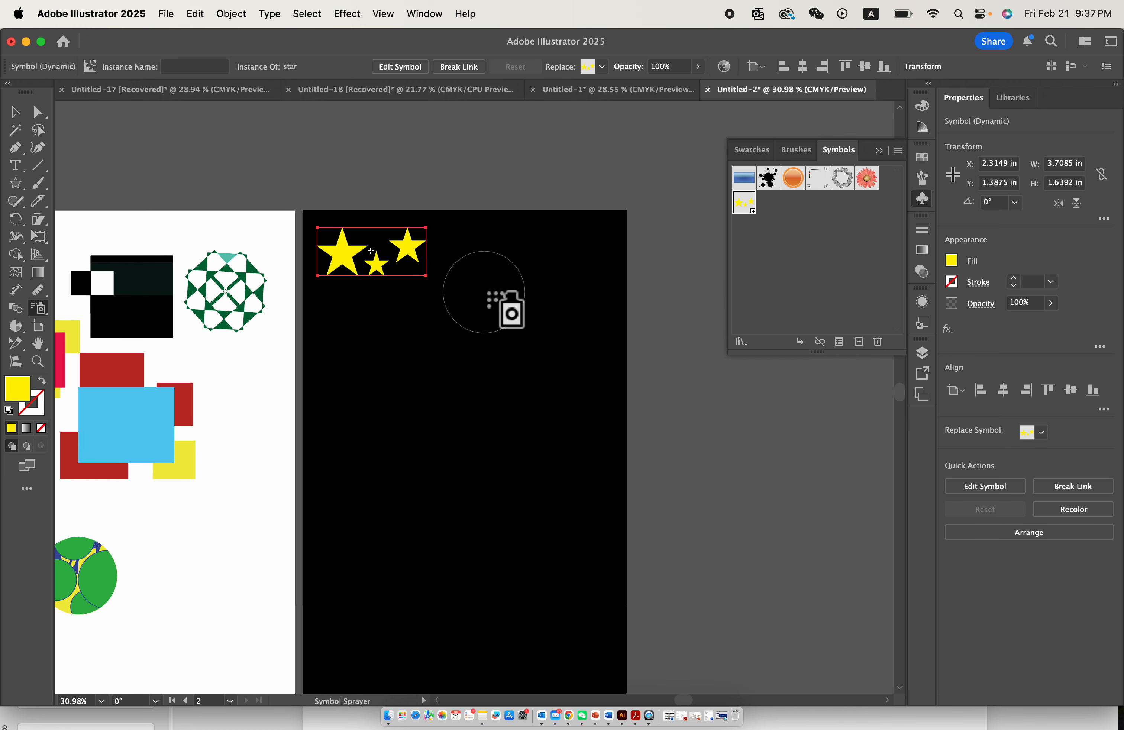
pyautogui.moveTo(494, 298); pyautogui.dragTo(487, 281)
pyautogui.moveTo(519, 357); pyautogui.dragTo(513, 366)
pyautogui.click(387, 337)
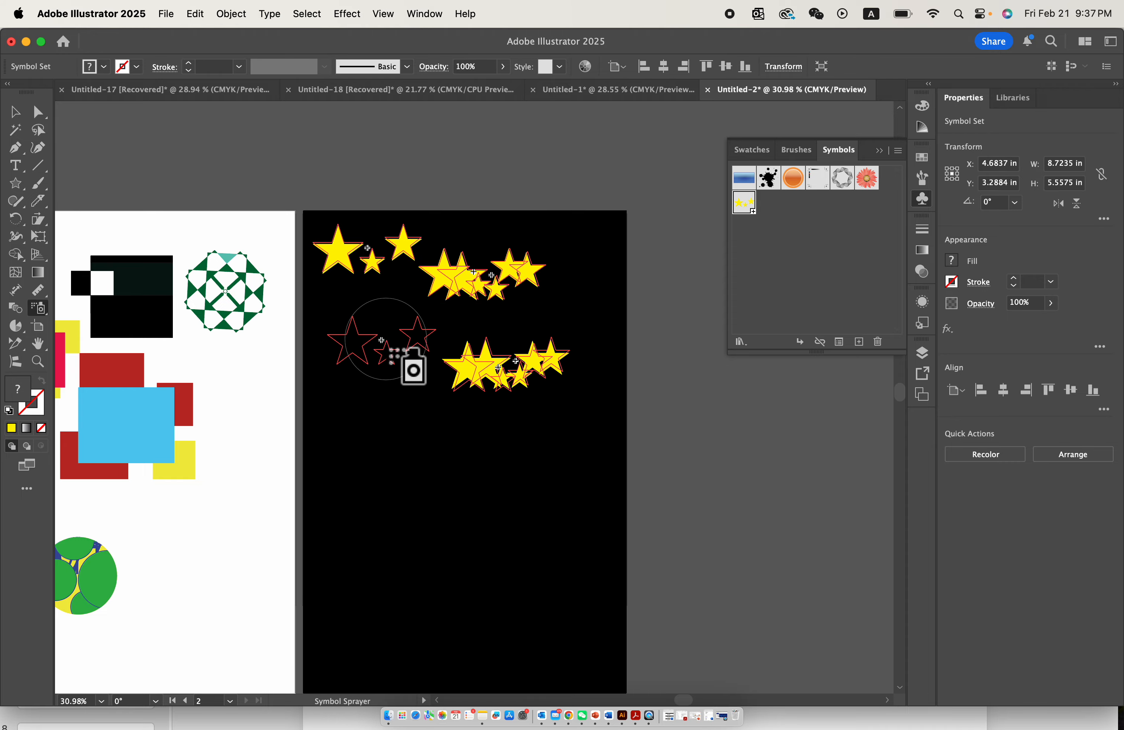
pyautogui.click(387, 458)
pyautogui.scroll(-3, 387, 457)
pyautogui.click(354, 290)
pyautogui.moveTo(448, 317); pyautogui.dragTo(491, 366)
pyautogui.moveTo(486, 453); pyautogui.dragTo(536, 440)
pyautogui.moveTo(421, 451)
pyautogui.mouseDown()
pyautogui.moveTo(388, 413)
pyautogui.moveTo(391, 475)
pyautogui.mouseUp()
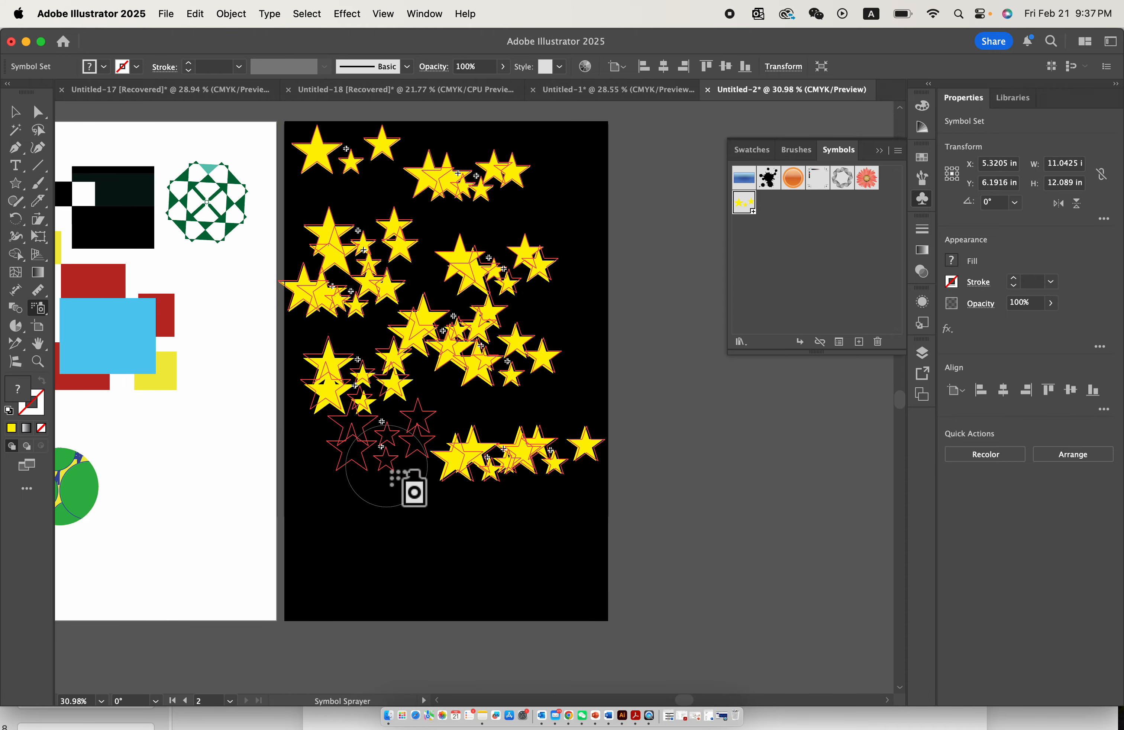
pyautogui.click(332, 542)
pyautogui.moveTo(386, 553)
pyautogui.mouseDown()
pyautogui.moveTo(453, 538)
pyautogui.moveTo(498, 515)
pyautogui.mouseUp()
pyautogui.moveTo(521, 272); pyautogui.dragTo(571, 271)
pyautogui.scroll(2, 353, 271)
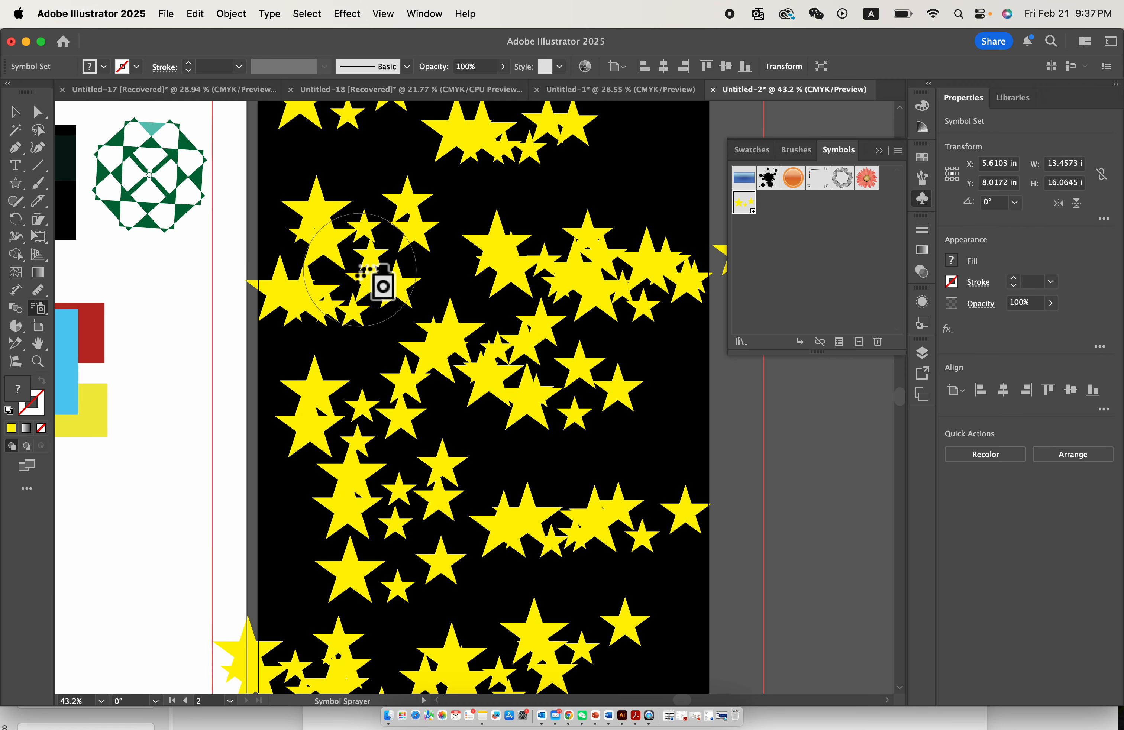
# - Shift star instances in the upper and middle parts of the sprayed set with the Symbol Shifter
pyautogui.click(45, 315)
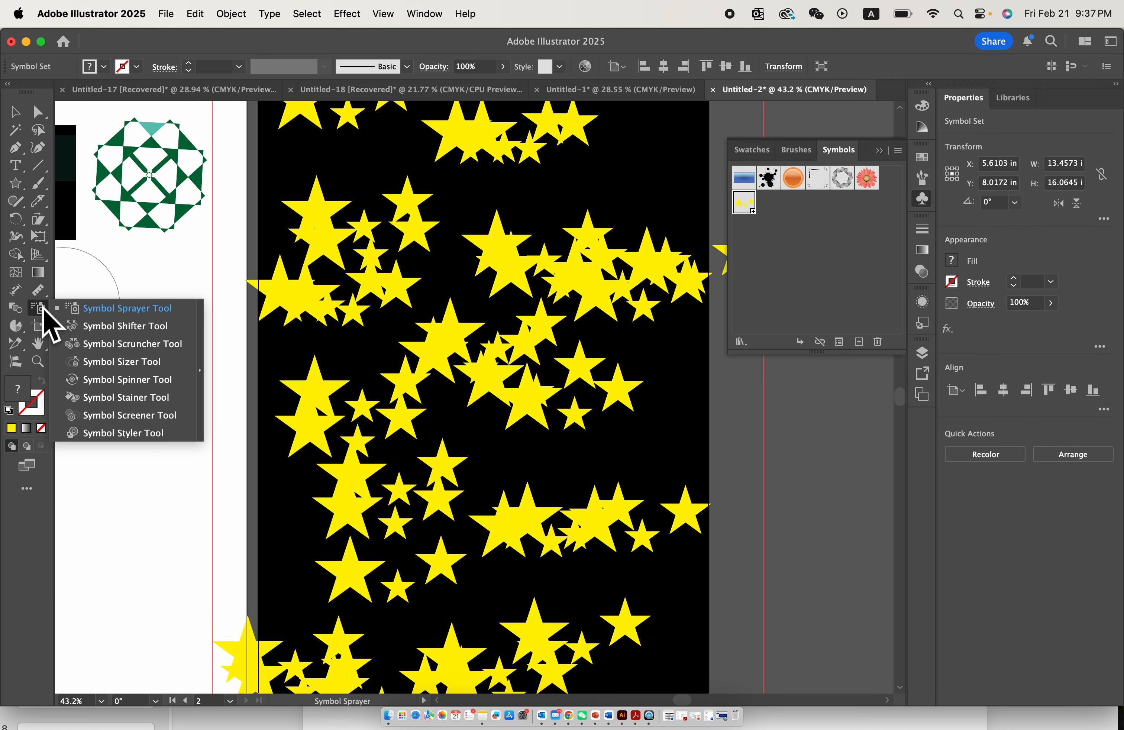
pyautogui.click(142, 332)
pyautogui.moveTo(376, 241)
pyautogui.mouseDown()
pyautogui.moveTo(394, 239)
pyautogui.moveTo(372, 279)
pyautogui.moveTo(426, 171)
pyautogui.moveTo(464, 231)
pyautogui.moveTo(440, 213)
pyautogui.moveTo(607, 286)
pyautogui.moveTo(620, 176)
pyautogui.moveTo(526, 134)
pyautogui.moveTo(552, 263)
pyautogui.moveTo(643, 215)
pyautogui.mouseUp()
pyautogui.moveTo(491, 151)
pyautogui.mouseDown()
pyautogui.moveTo(537, 440)
pyautogui.moveTo(537, 422)
pyautogui.mouseUp()
pyautogui.scroll(-4, 507, 259)
pyautogui.moveTo(507, 246)
pyautogui.mouseDown()
pyautogui.moveTo(470, 163)
pyautogui.moveTo(462, 175)
pyautogui.mouseUp()
pyautogui.moveTo(361, 319); pyautogui.dragTo(230, 317)
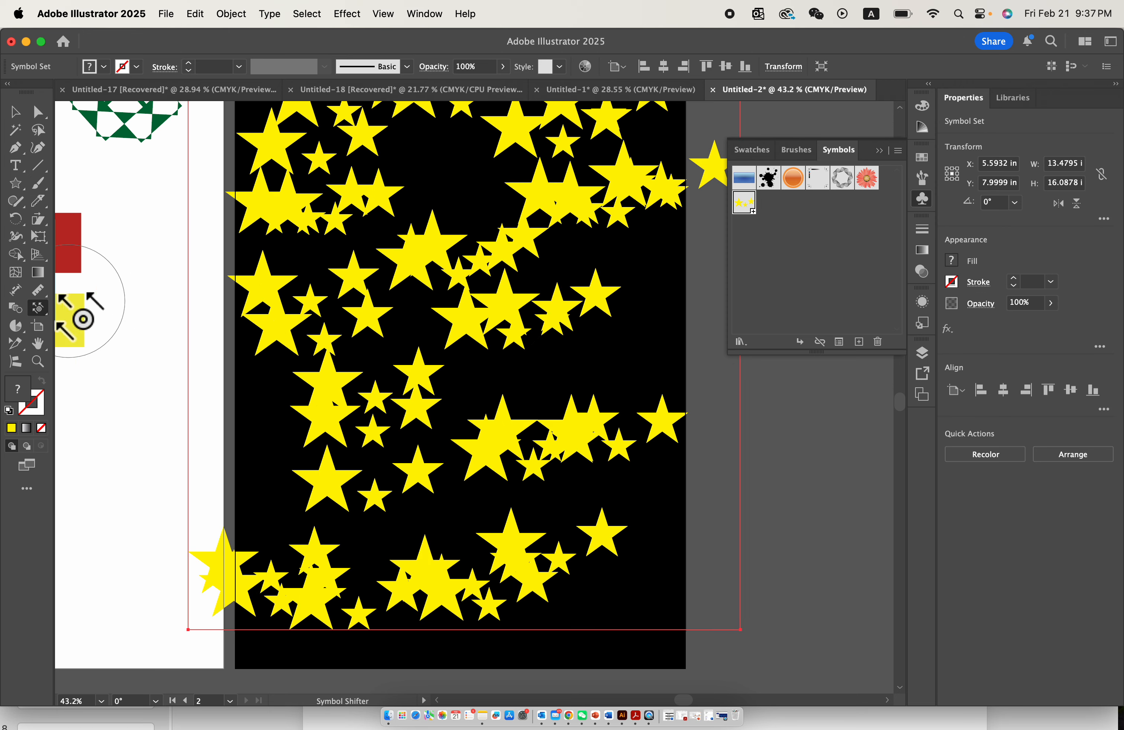
# - Enlarge several star instances across the sprayed set with the Symbol Sizer to vary their sizes
pyautogui.moveTo(38, 309); pyautogui.dragTo(110, 366)
pyautogui.moveTo(348, 307); pyautogui.dragTo(350, 311)
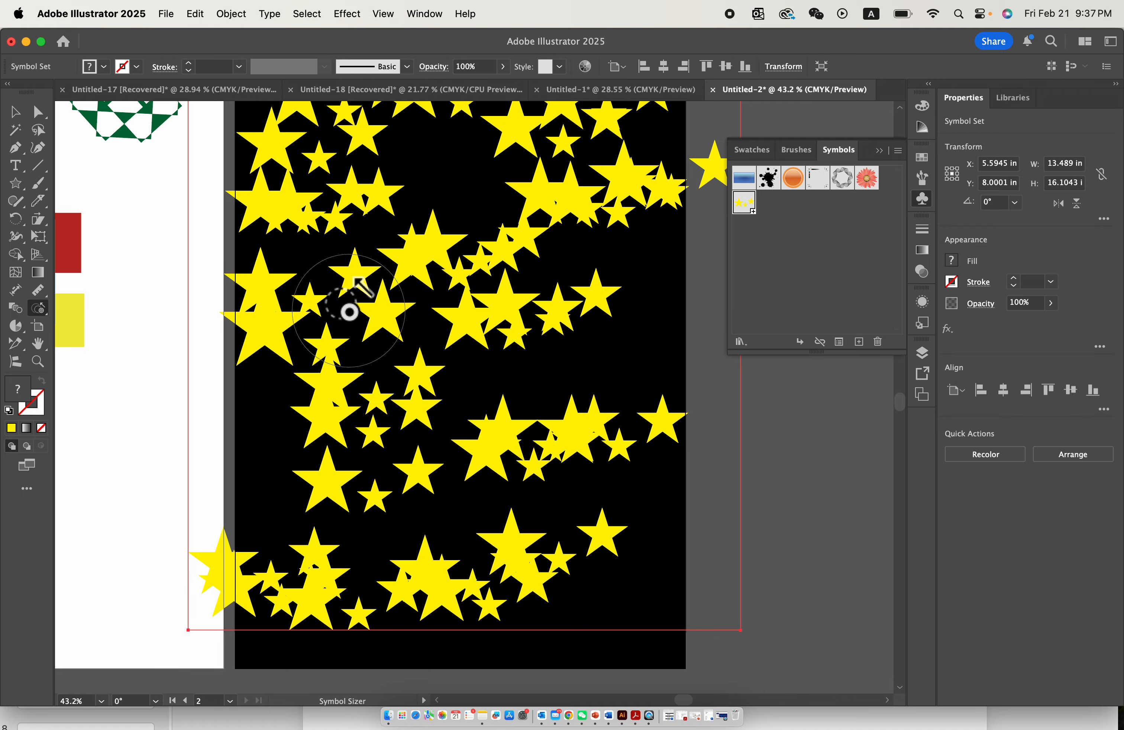
pyautogui.click(350, 311)
pyautogui.click(551, 205)
pyautogui.scroll(4, 552, 206)
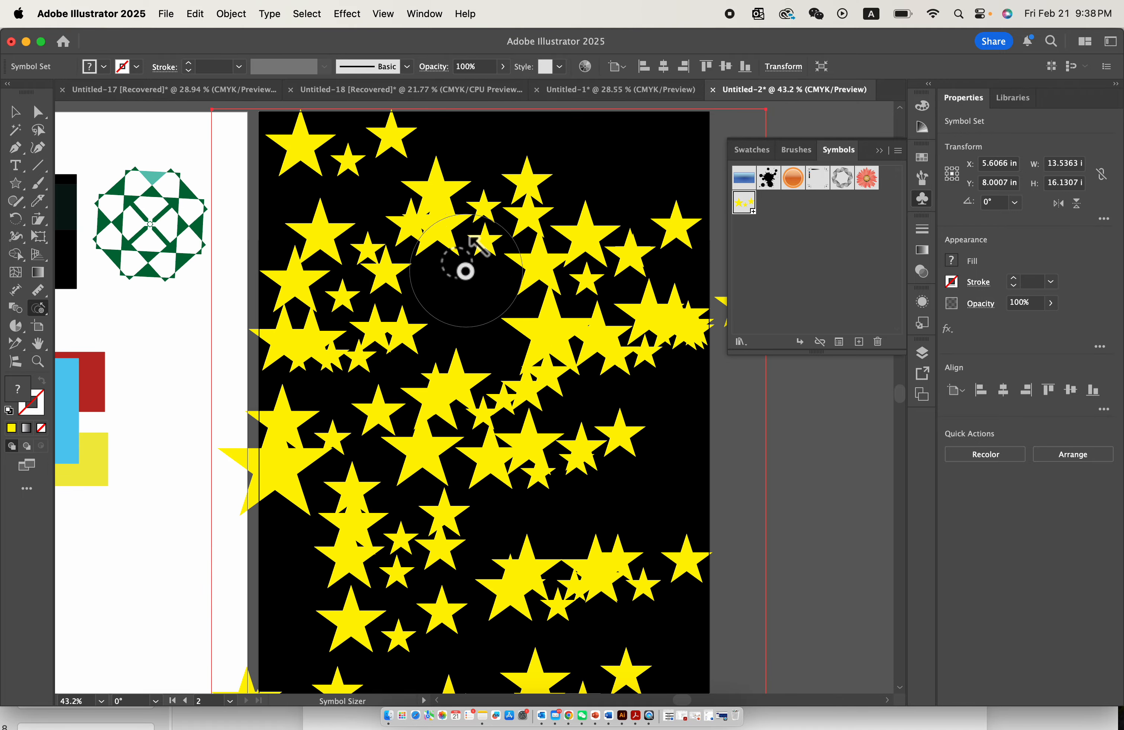
pyautogui.click(465, 271)
pyautogui.click(341, 185)
pyautogui.scroll(-4, 374, 364)
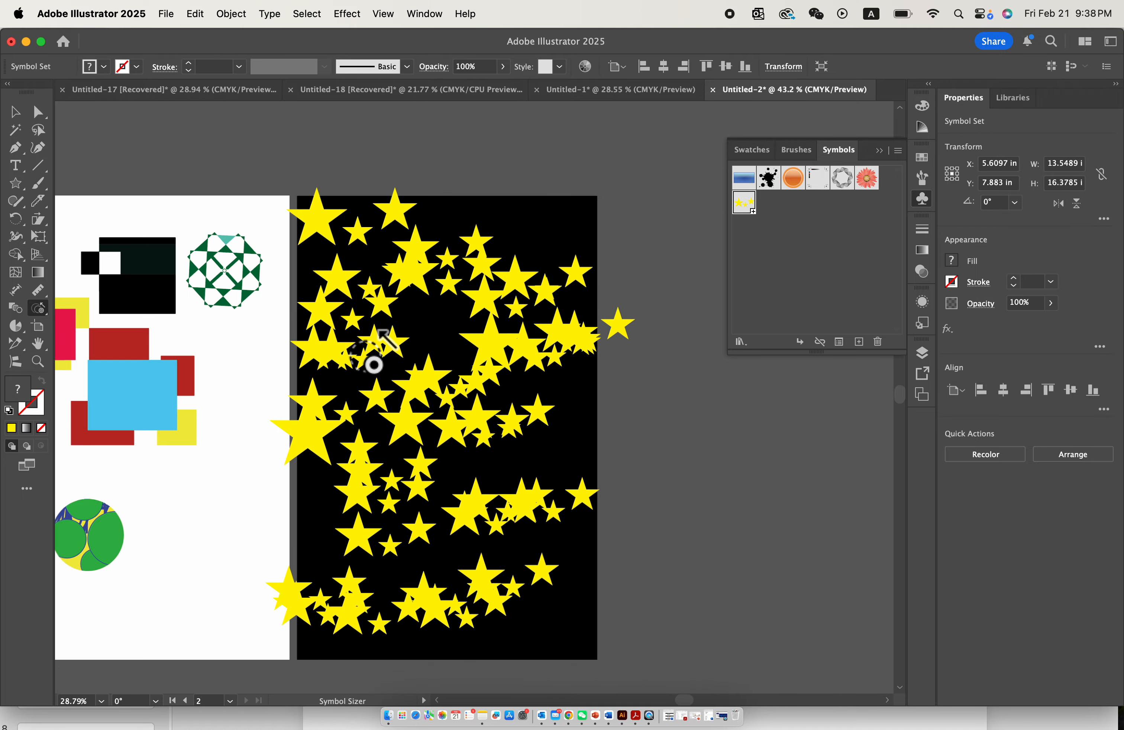
pyautogui.scroll(-3, 374, 364)
pyautogui.click(529, 354)
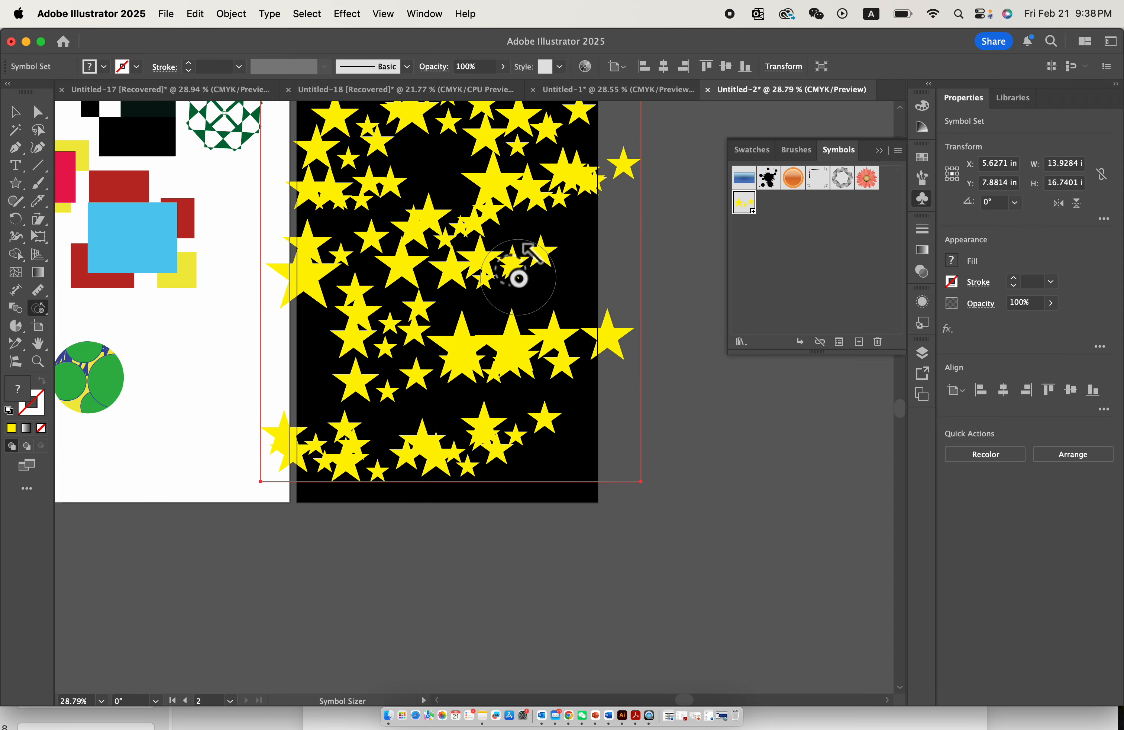
pyautogui.click(519, 278)
pyautogui.scroll(3, 255, 290)
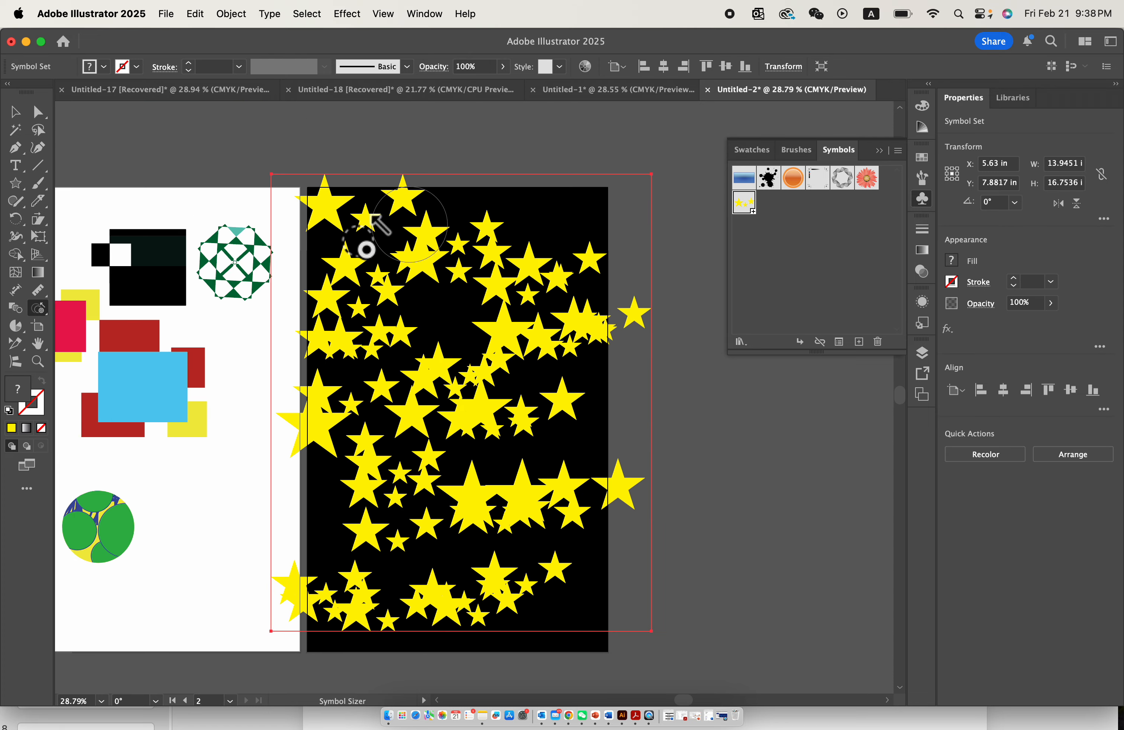
pyautogui.scroll(-3, 371, 214)
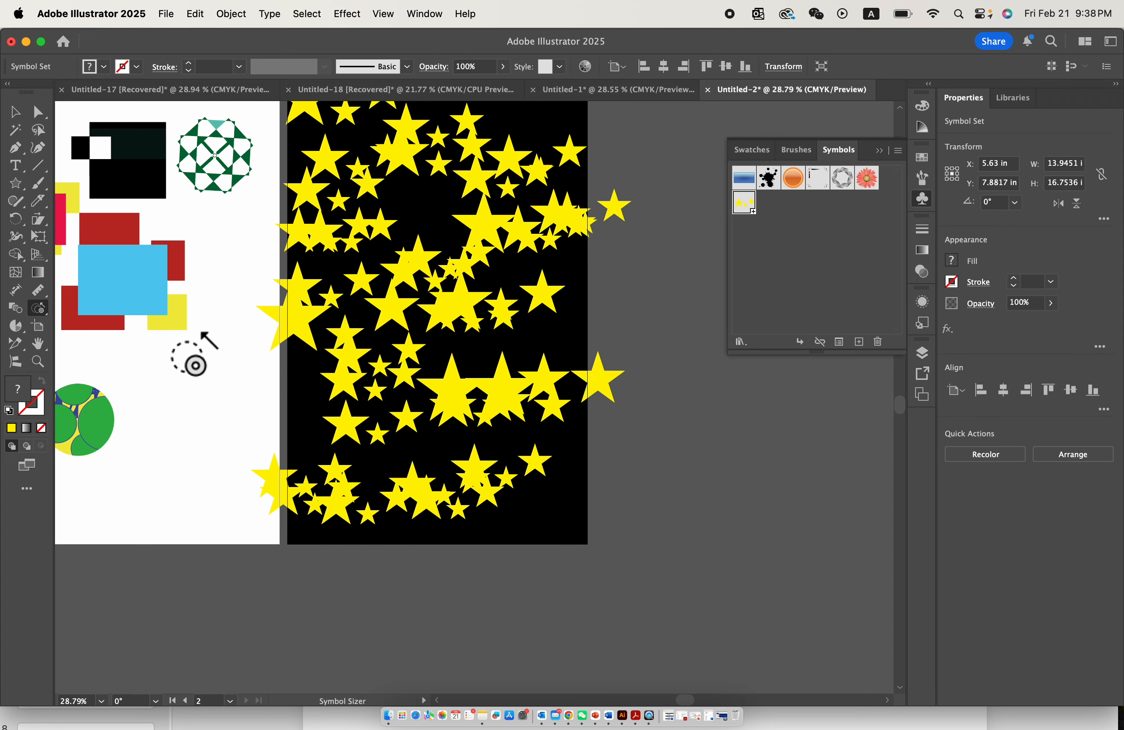
# - Rotate star instances in the upper and middle areas of the sprayed set with the Symbol Spinner
pyautogui.click(42, 315)
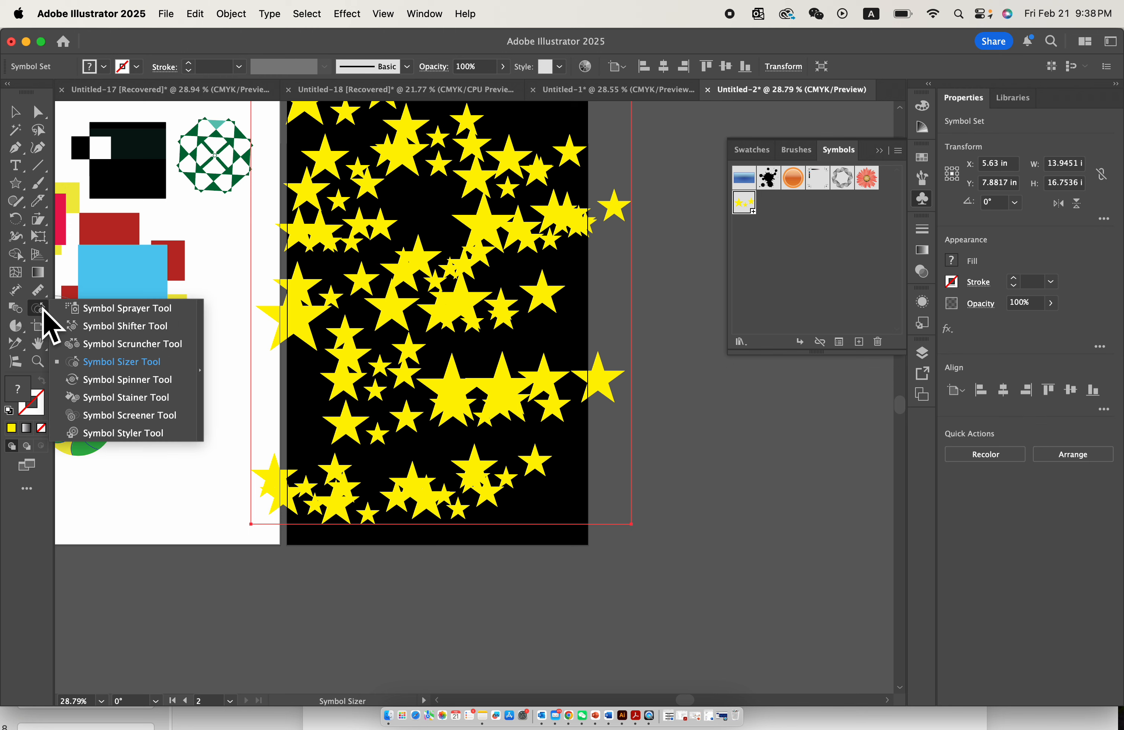
pyautogui.click(160, 379)
pyautogui.moveTo(374, 249)
pyautogui.mouseDown()
pyautogui.moveTo(383, 226)
pyautogui.moveTo(324, 228)
pyautogui.moveTo(330, 218)
pyautogui.moveTo(310, 259)
pyautogui.moveTo(436, 256)
pyautogui.moveTo(478, 201)
pyautogui.moveTo(521, 203)
pyautogui.moveTo(548, 222)
pyautogui.moveTo(557, 289)
pyautogui.moveTo(576, 239)
pyautogui.moveTo(513, 374)
pyautogui.moveTo(498, 339)
pyautogui.moveTo(404, 258)
pyautogui.moveTo(413, 233)
pyautogui.moveTo(440, 300)
pyautogui.mouseUp()
pyautogui.scroll(4, 439, 298)
pyautogui.moveTo(438, 241)
pyautogui.mouseDown()
pyautogui.moveTo(409, 238)
pyautogui.moveTo(441, 215)
pyautogui.mouseUp()
pyautogui.moveTo(504, 243)
pyautogui.mouseDown()
pyautogui.moveTo(565, 307)
pyautogui.moveTo(444, 334)
pyautogui.mouseUp()
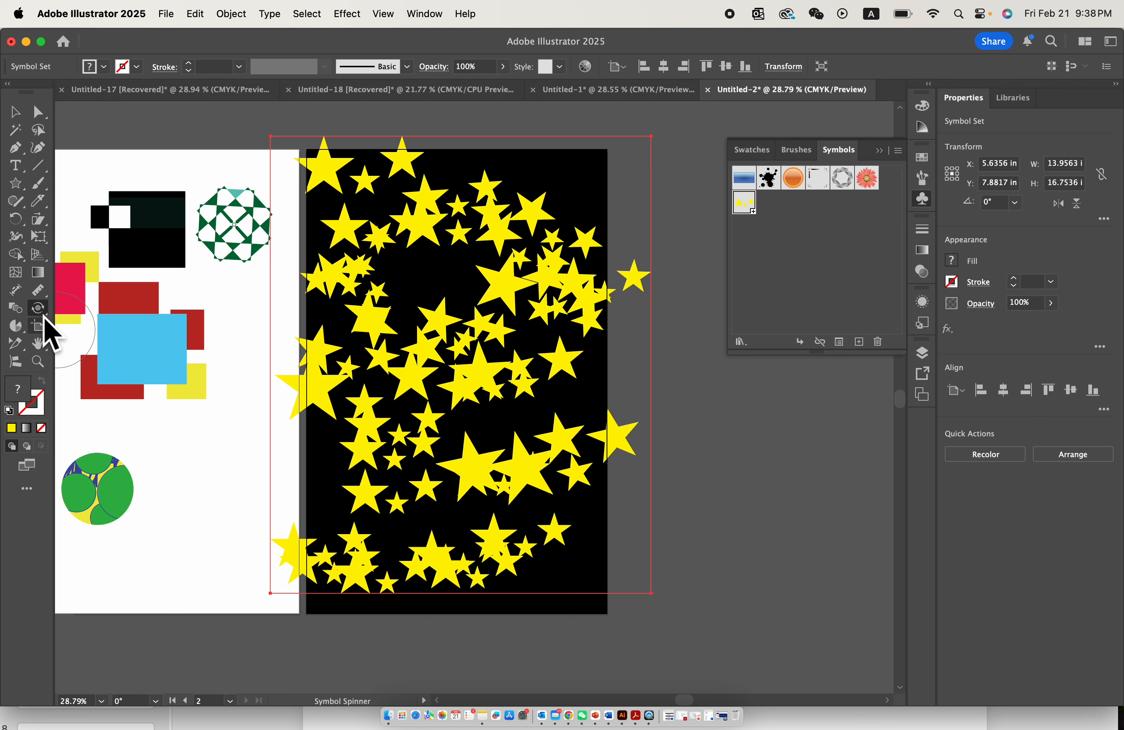
# - Tint star instances in the middle and upper parts of the sprayed set a paler yellow with the Symbol Stainer
pyautogui.moveTo(41, 307)
pyautogui.mouseDown()
pyautogui.moveTo(143, 422)
pyautogui.moveTo(142, 400)
pyautogui.mouseUp()
pyautogui.moveTo(447, 271)
pyautogui.mouseDown()
pyautogui.moveTo(495, 341)
pyautogui.moveTo(507, 297)
pyautogui.mouseUp()
pyautogui.scroll(4, 460, 374)
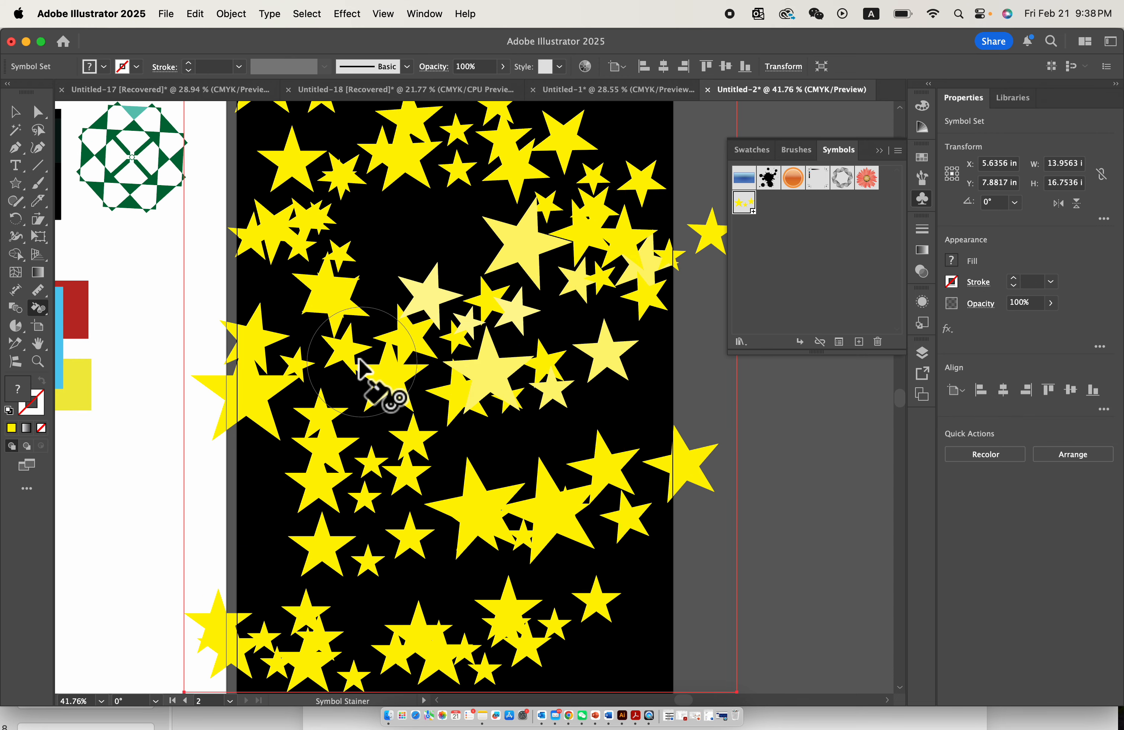
pyautogui.moveTo(326, 296); pyautogui.dragTo(336, 314)
pyautogui.scroll(4, 353, 269)
pyautogui.click(391, 251)
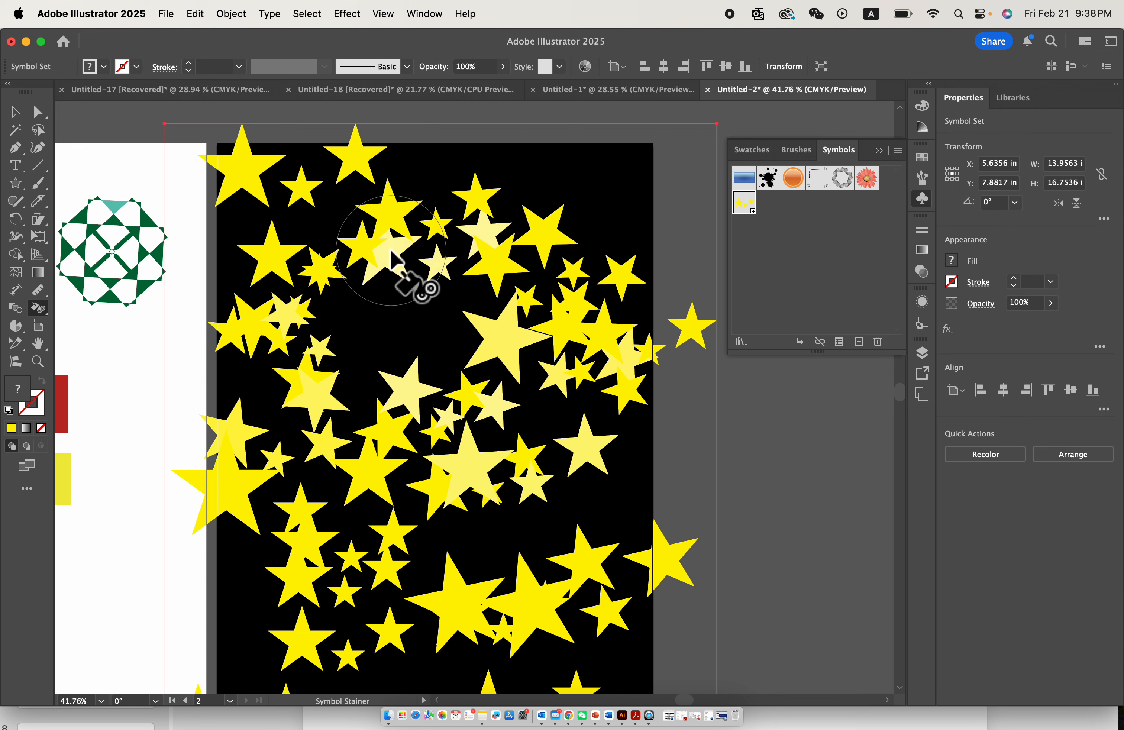
pyautogui.moveTo(502, 353)
pyautogui.mouseDown()
pyautogui.moveTo(554, 363)
pyautogui.moveTo(597, 325)
pyautogui.moveTo(572, 271)
pyautogui.mouseUp()
pyautogui.click(267, 197)
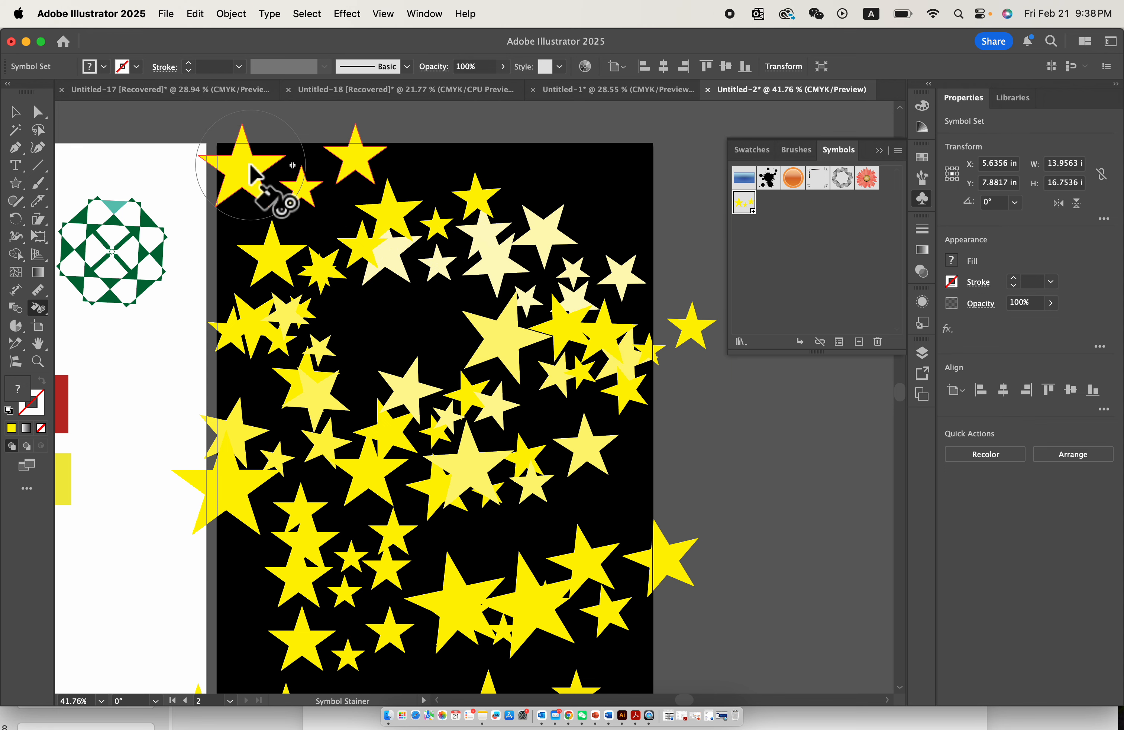
# - Tint star instances in the middle and lower parts of the sprayed set a paler yellow with the Symbol Stainer
pyautogui.scroll(-3, 328, 373)
pyautogui.click(311, 374)
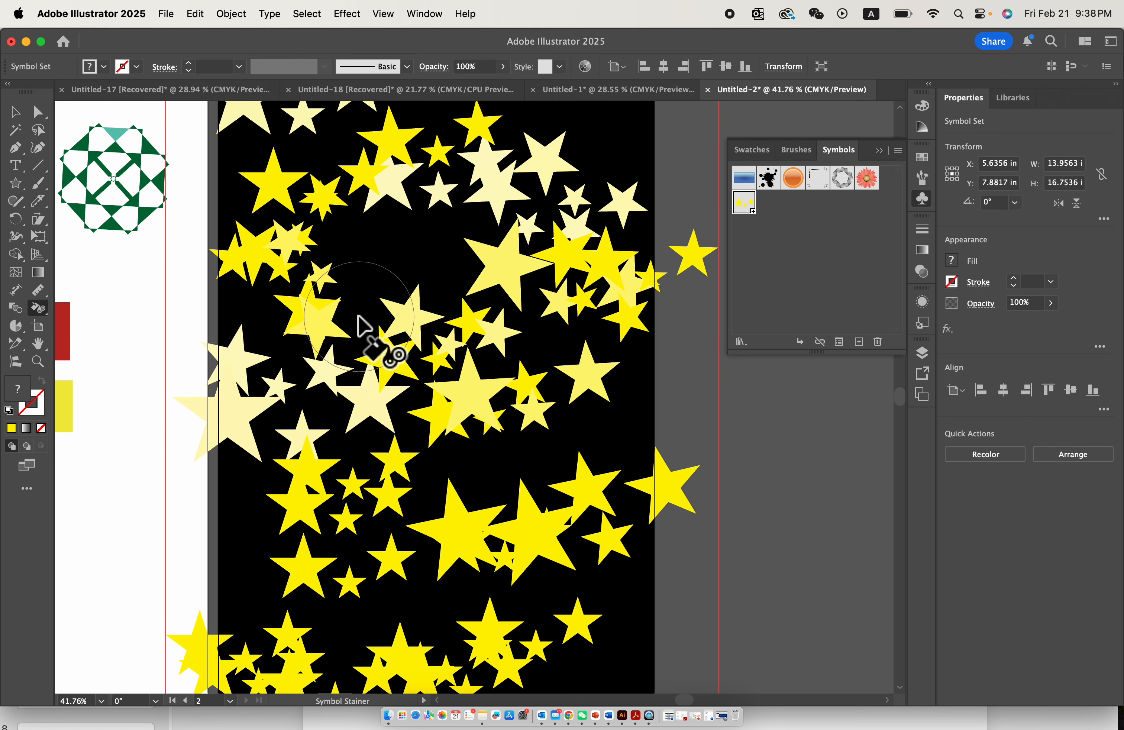
pyautogui.click(485, 398)
pyautogui.scroll(-3, 484, 398)
pyautogui.click(511, 443)
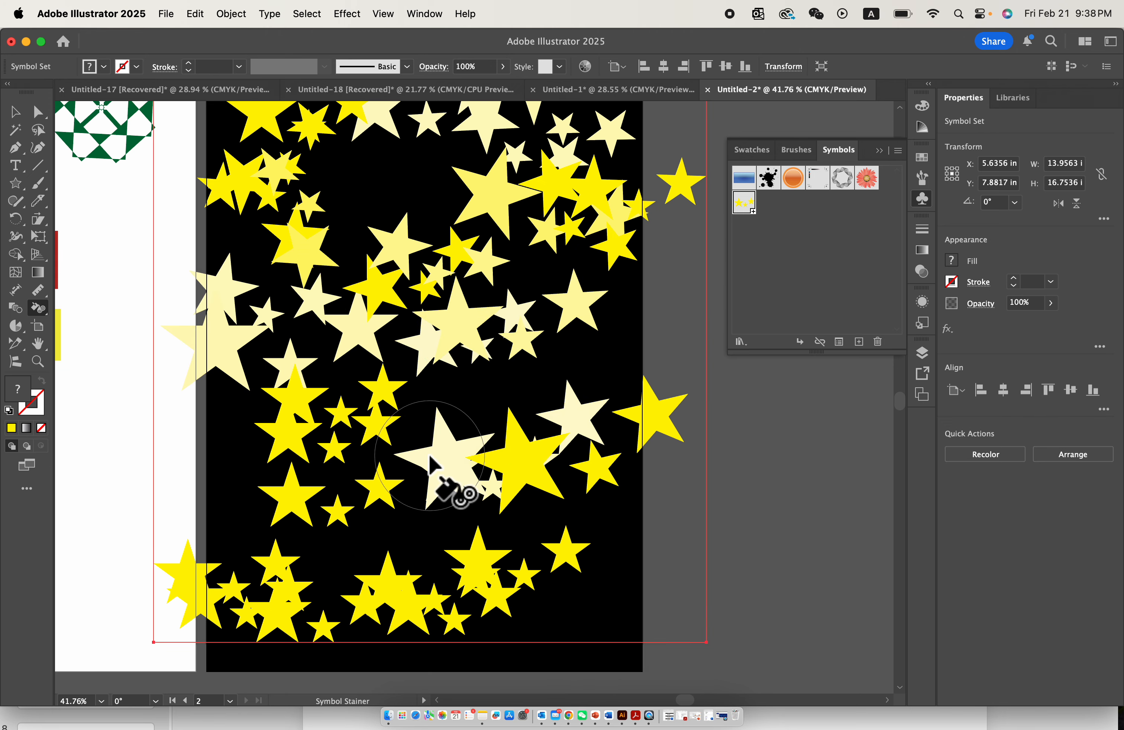
pyautogui.scroll(-5, 347, 460)
pyautogui.click(331, 425)
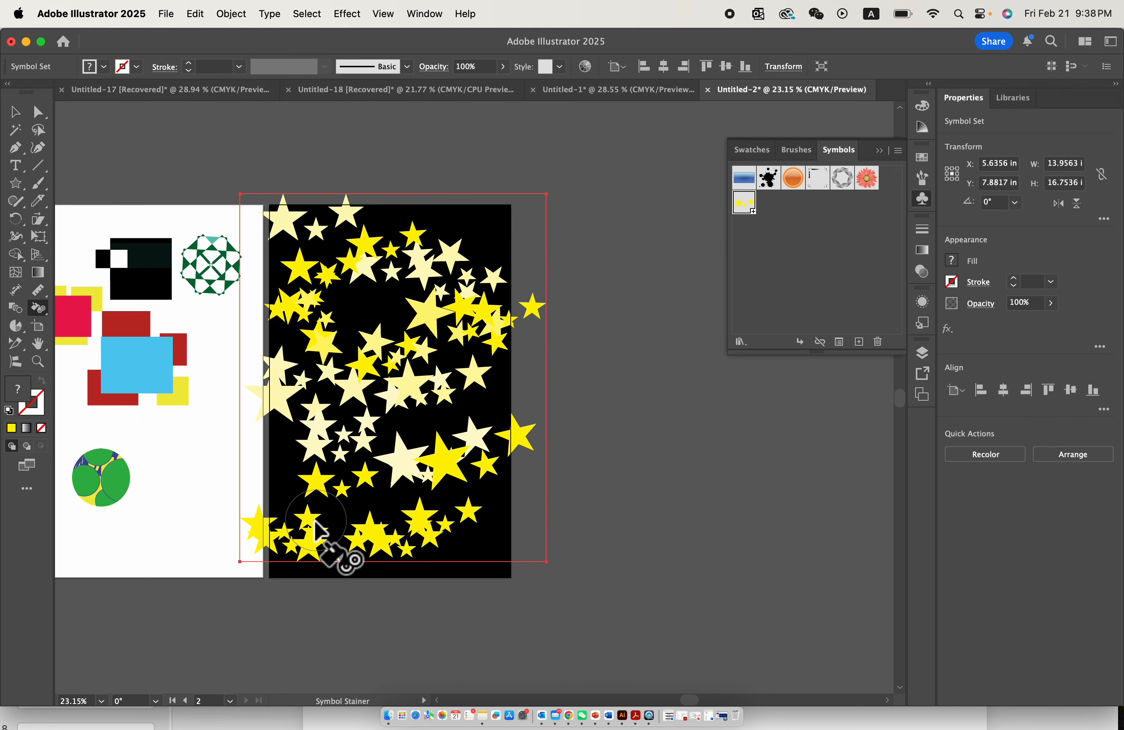
pyautogui.click(303, 526)
# - Make star instances in the upper, middle and lowest parts of the sprayed set more transparent with the Symbol Screener
pyautogui.click(43, 313)
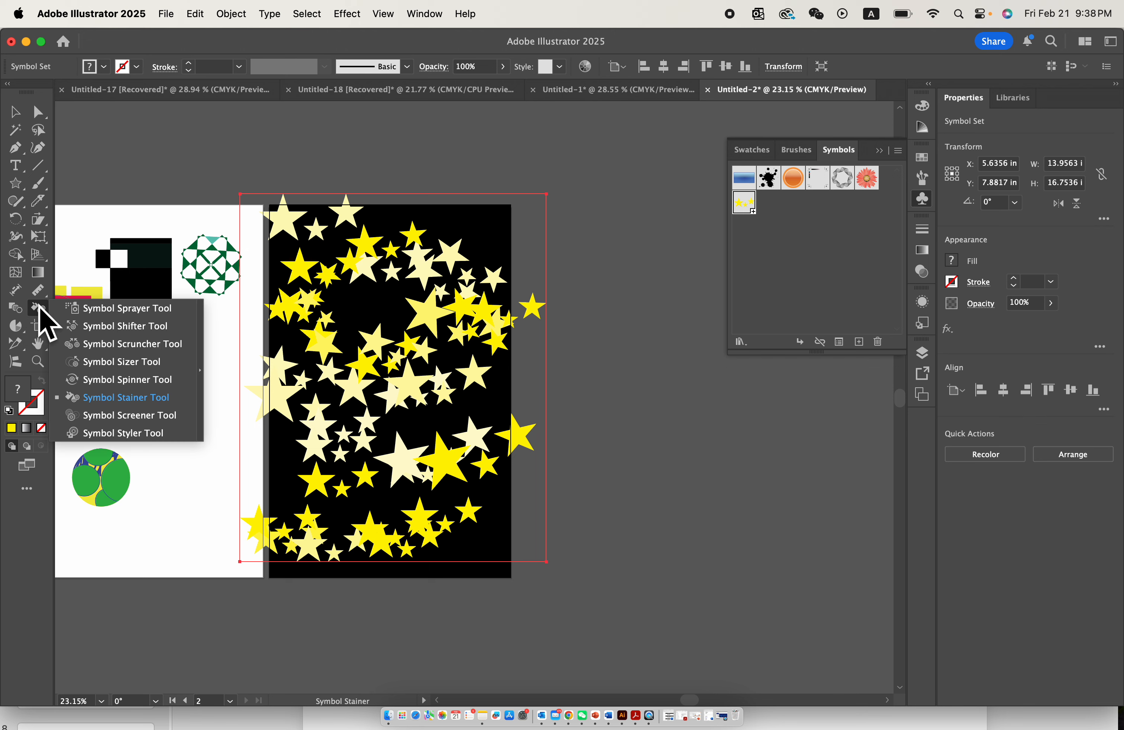
pyautogui.click(156, 416)
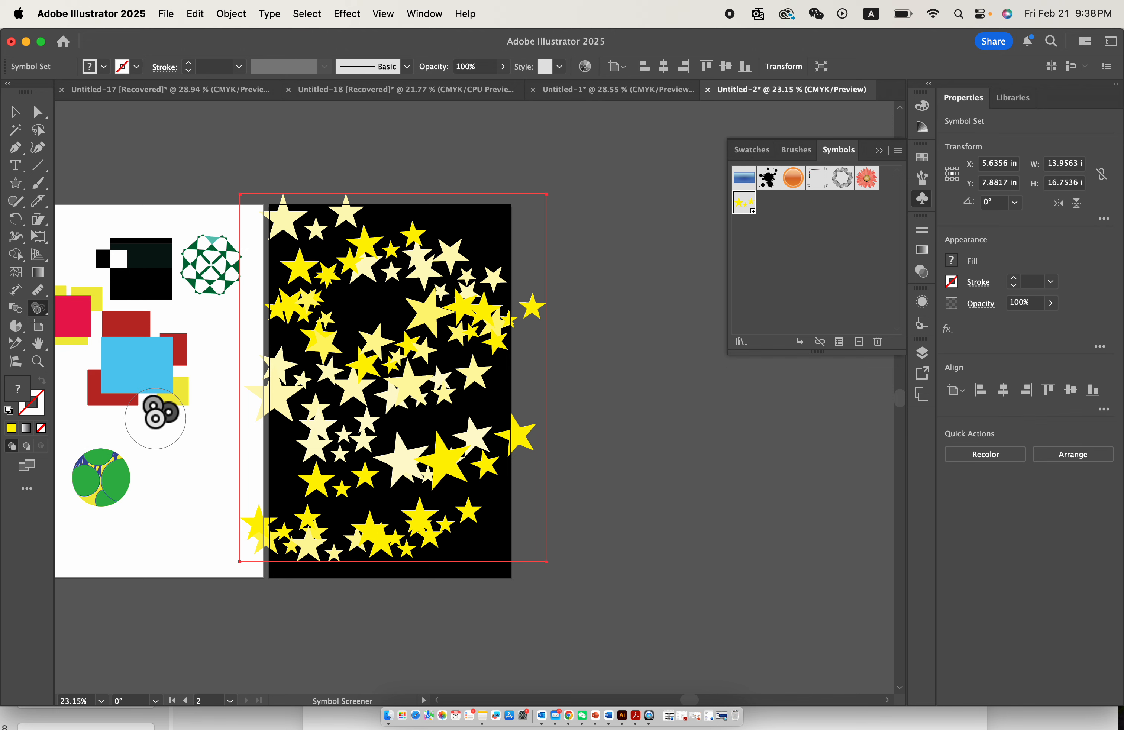
pyautogui.moveTo(407, 301)
pyautogui.mouseDown()
pyautogui.moveTo(367, 329)
pyautogui.moveTo(453, 351)
pyautogui.mouseUp()
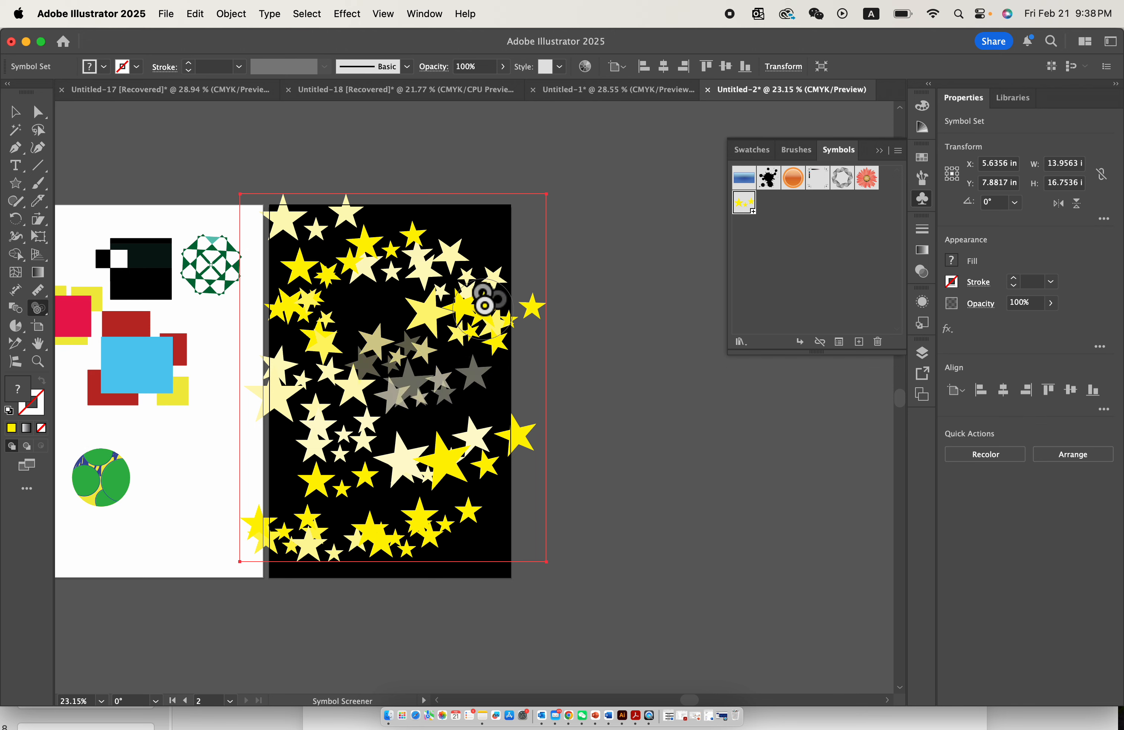
pyautogui.scroll(2, 484, 305)
pyautogui.moveTo(477, 289)
pyautogui.mouseDown()
pyautogui.moveTo(420, 235)
pyautogui.moveTo(324, 301)
pyautogui.mouseUp()
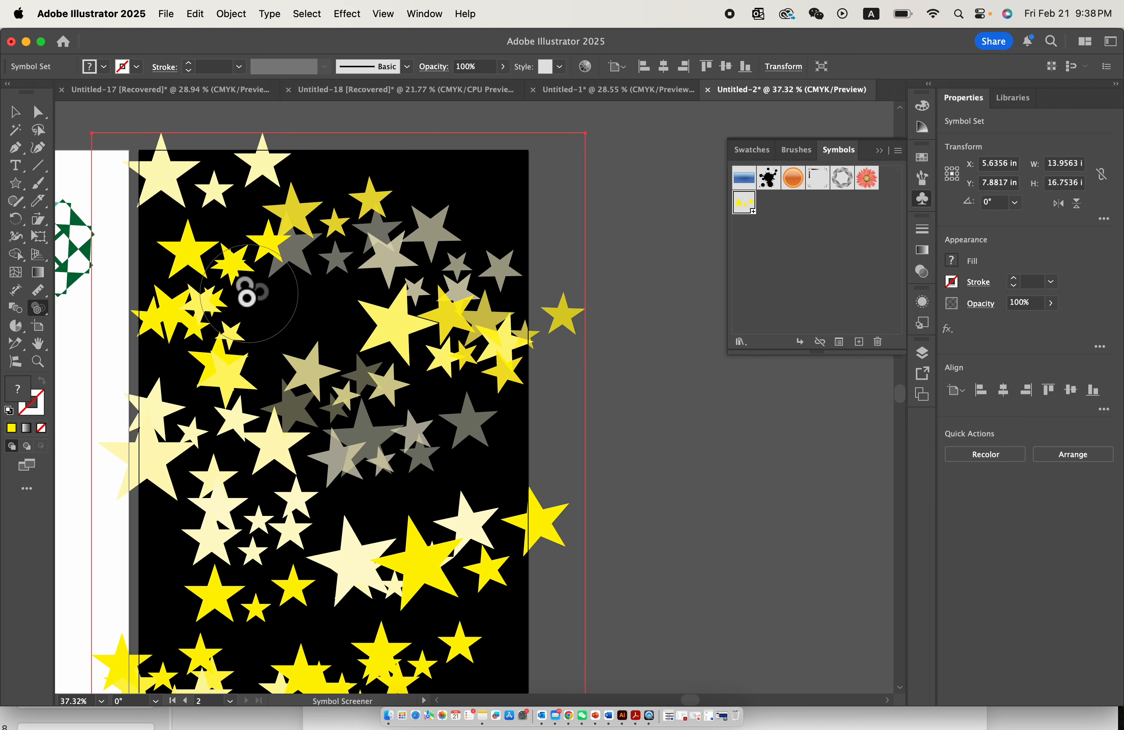
pyautogui.scroll(-4, 296, 519)
pyautogui.hscroll(-2, 297, 519)
pyautogui.moveTo(297, 527)
pyautogui.mouseDown()
pyautogui.moveTo(311, 462)
pyautogui.moveTo(296, 533)
pyautogui.moveTo(455, 499)
pyautogui.moveTo(459, 484)
pyautogui.moveTo(510, 546)
pyautogui.moveTo(415, 493)
pyautogui.mouseUp()
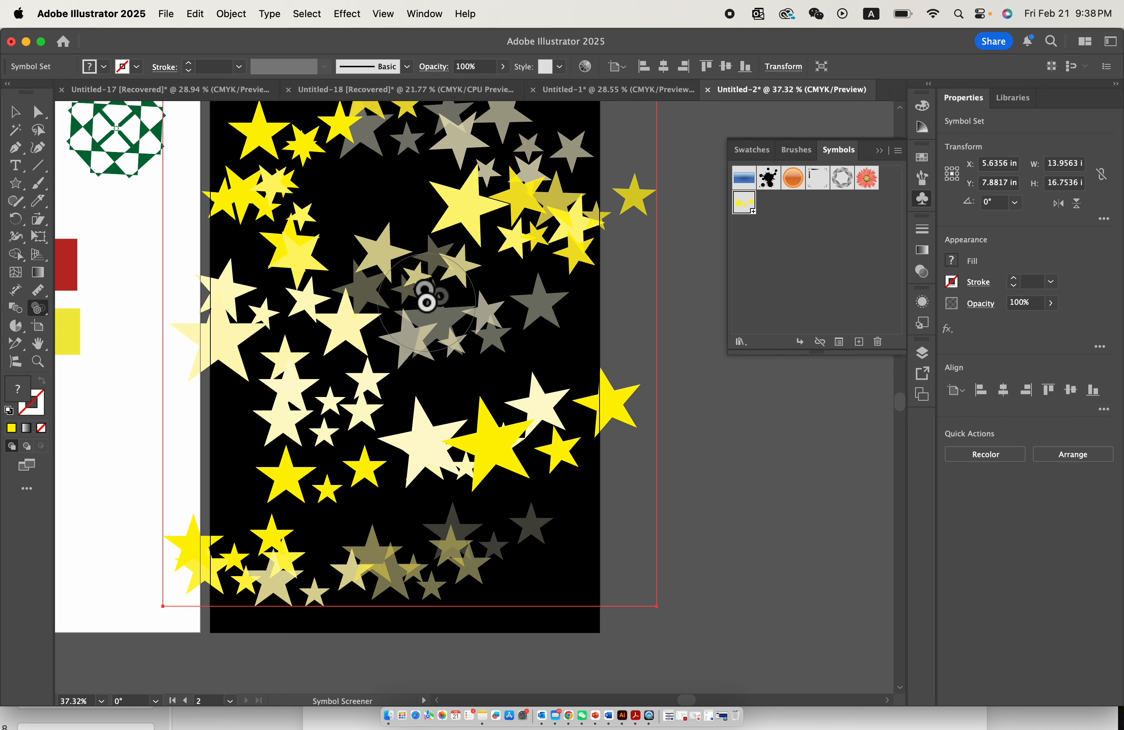
# - Move the whole sprayed star set slightly left and down to about X 5.26 in, Y 8.07 in, and deselect it
pyautogui.scroll(1, 313, 336)
pyautogui.hscroll(-1, 312, 336)
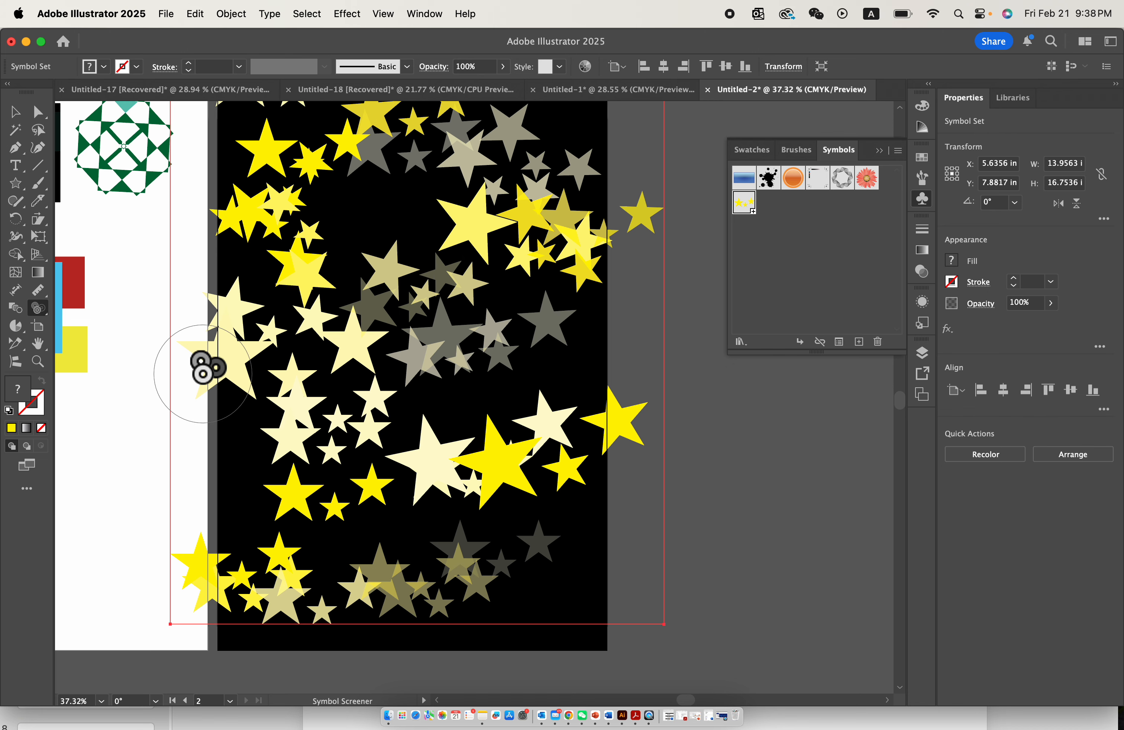
pyautogui.click(39, 310)
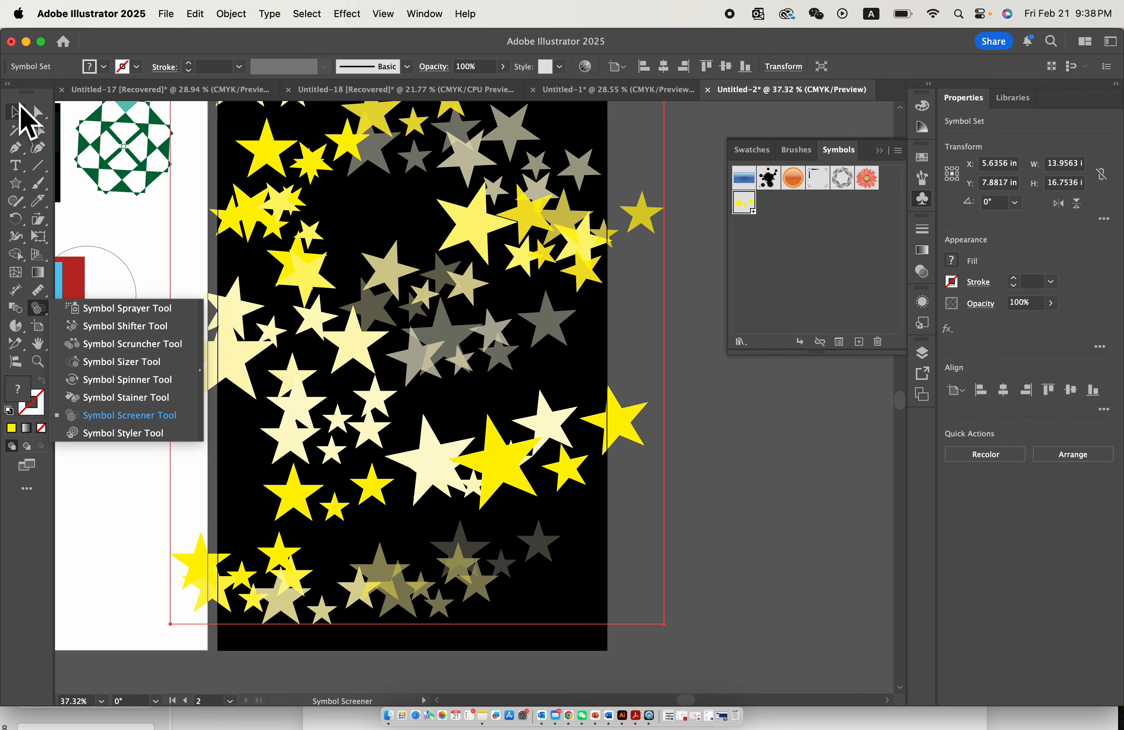
pyautogui.click(20, 105)
pyautogui.scroll(-3, 570, 340)
pyautogui.click(671, 399)
pyautogui.hscroll(2, 670, 399)
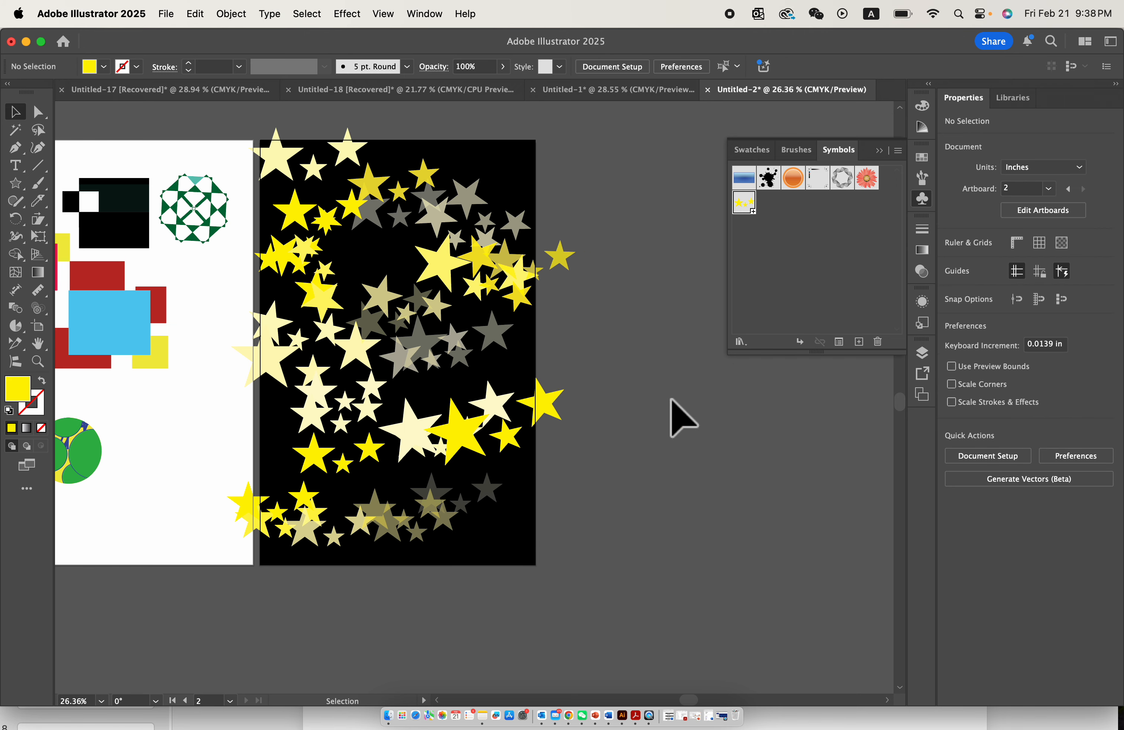
pyautogui.scroll(1, 671, 399)
pyautogui.moveTo(465, 247)
pyautogui.mouseDown()
pyautogui.moveTo(430, 251)
pyautogui.moveTo(455, 251)
pyautogui.mouseUp()
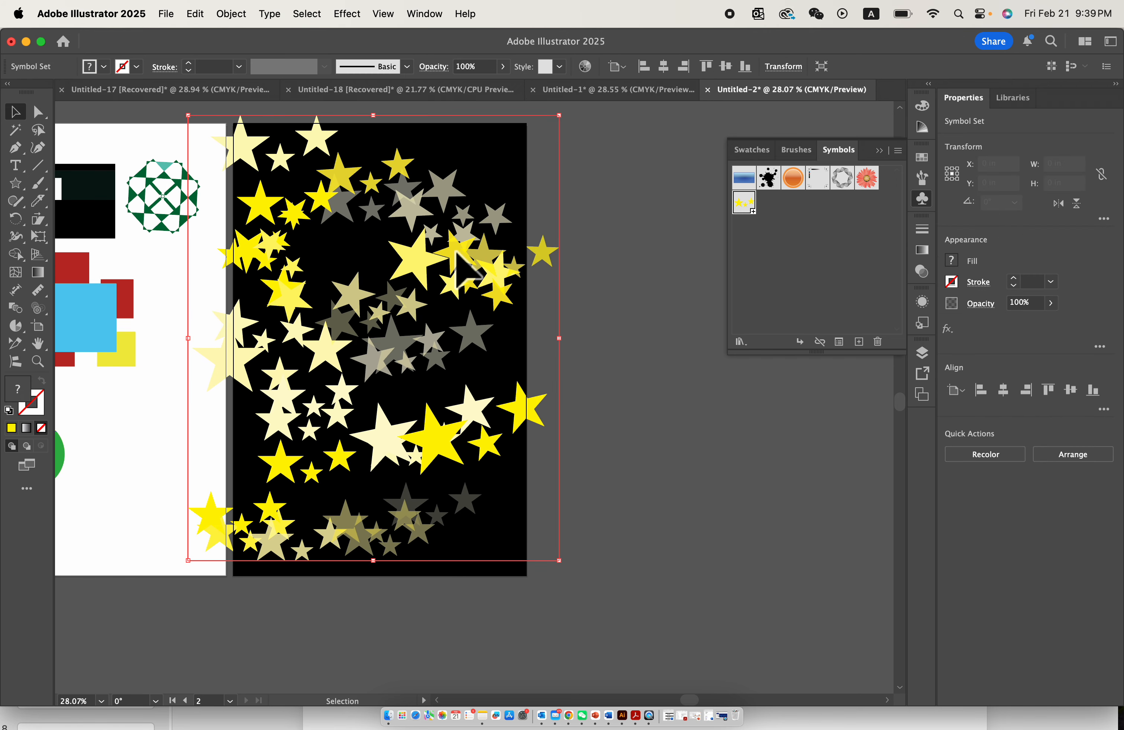
pyautogui.hscroll(-5, 539, 453)
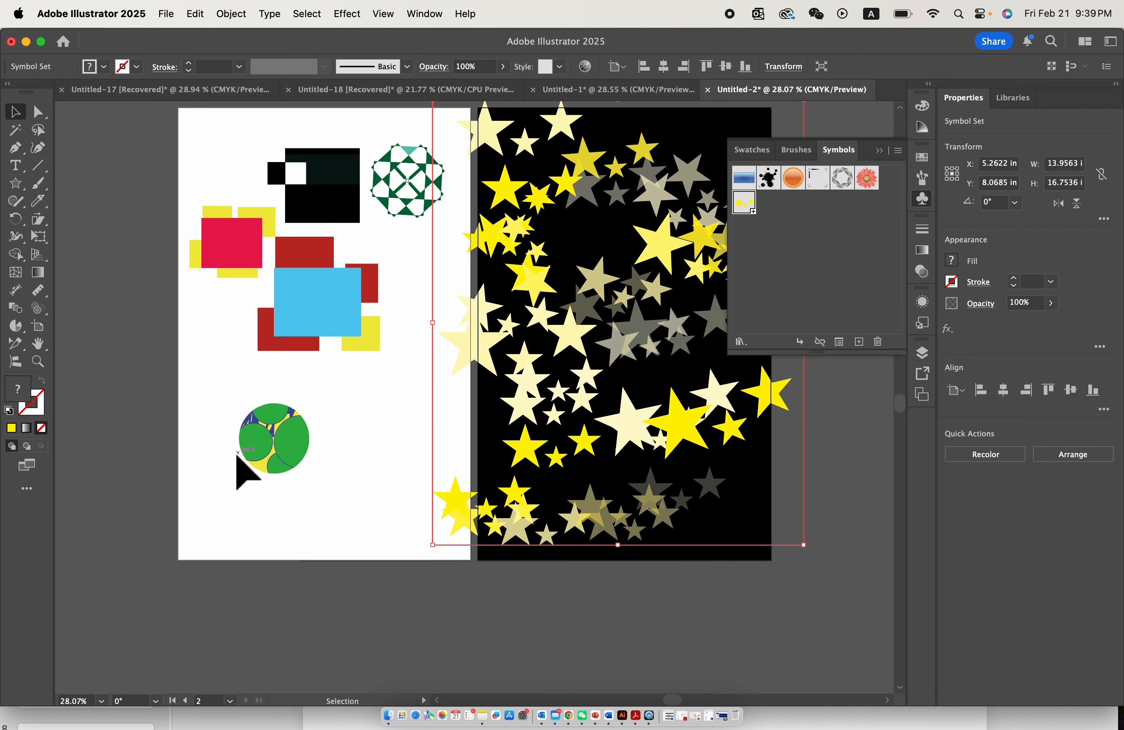
pyautogui.hscroll(-2, 235, 453)
pyautogui.click(280, 389)
pyautogui.scroll(5, 322, 377)
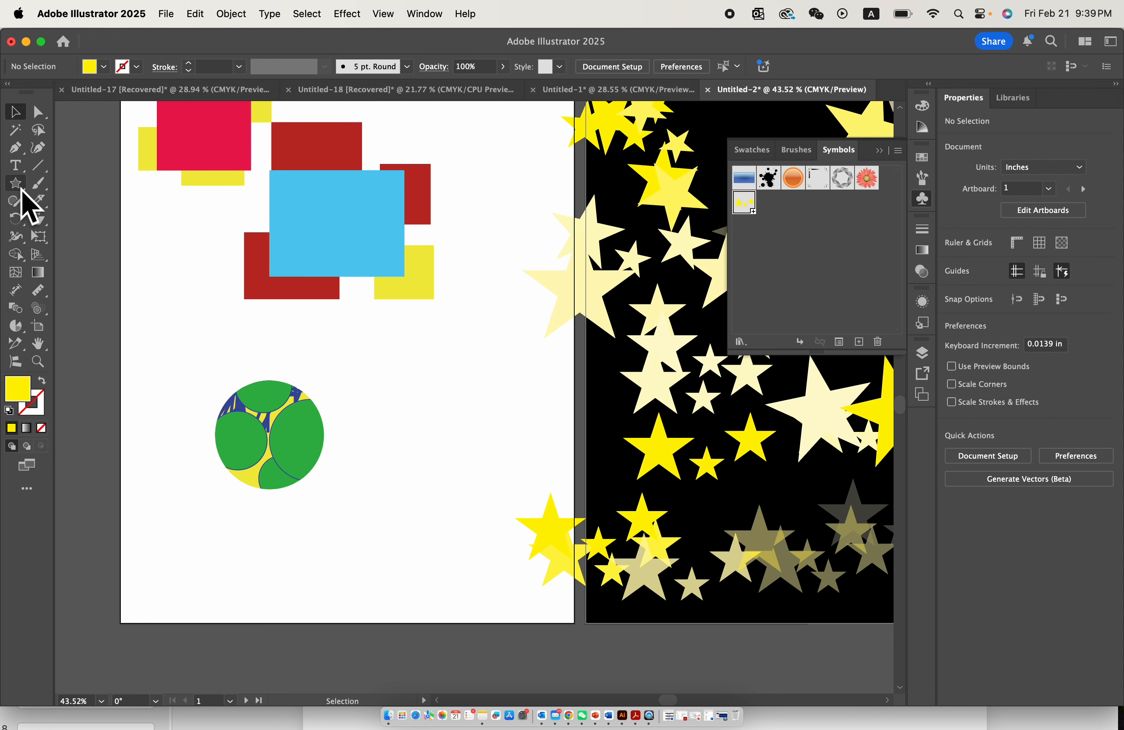
pyautogui.moveTo(22, 189); pyautogui.dragTo(50, 183)
pyautogui.scroll(3, 366, 446)
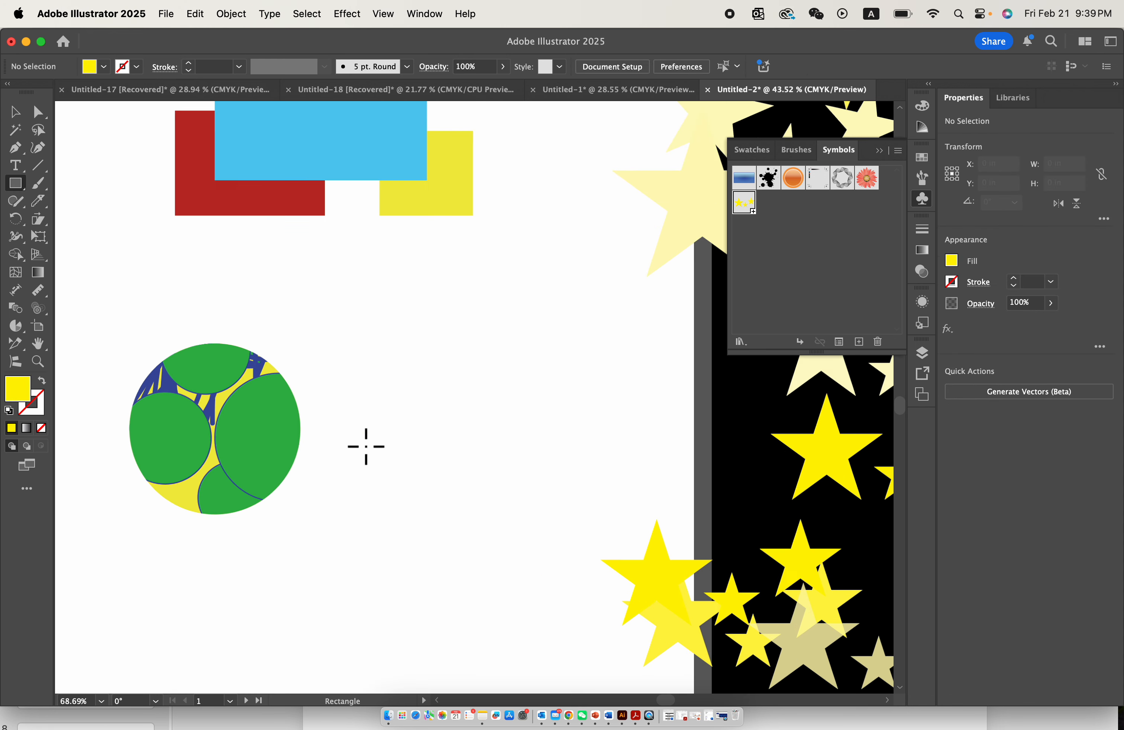
pyautogui.moveTo(404, 415); pyautogui.dragTo(573, 455)
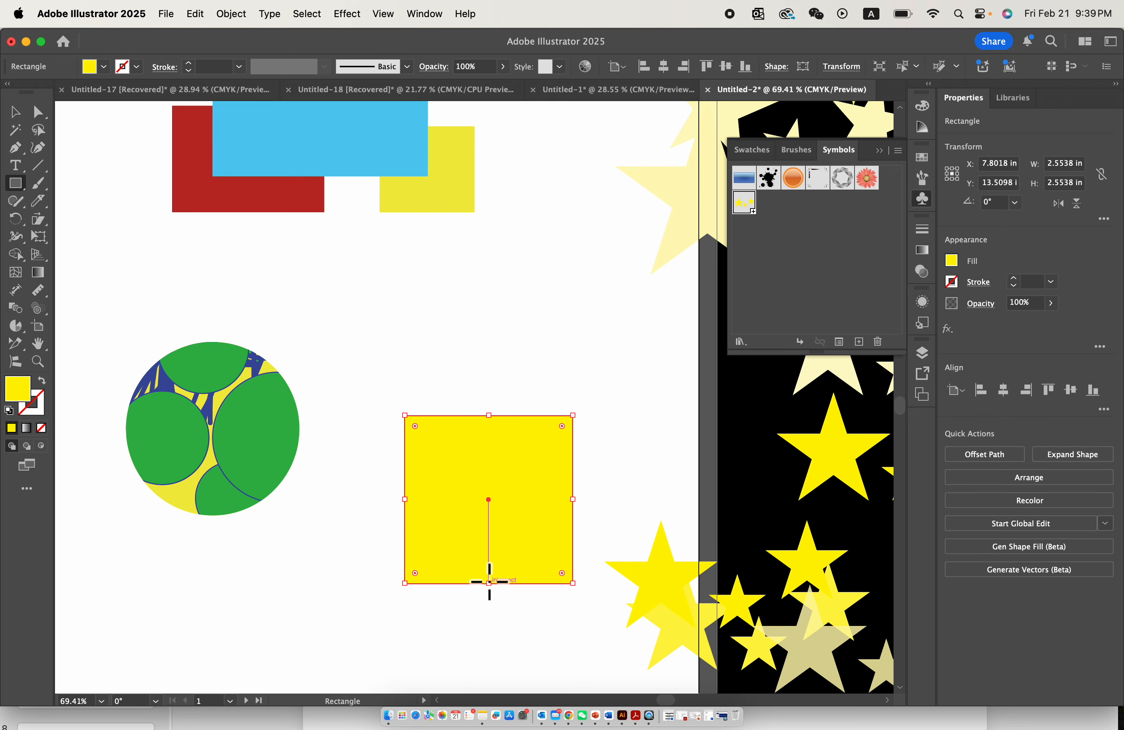
pyautogui.moveTo(489, 582); pyautogui.dragTo(489, 499)
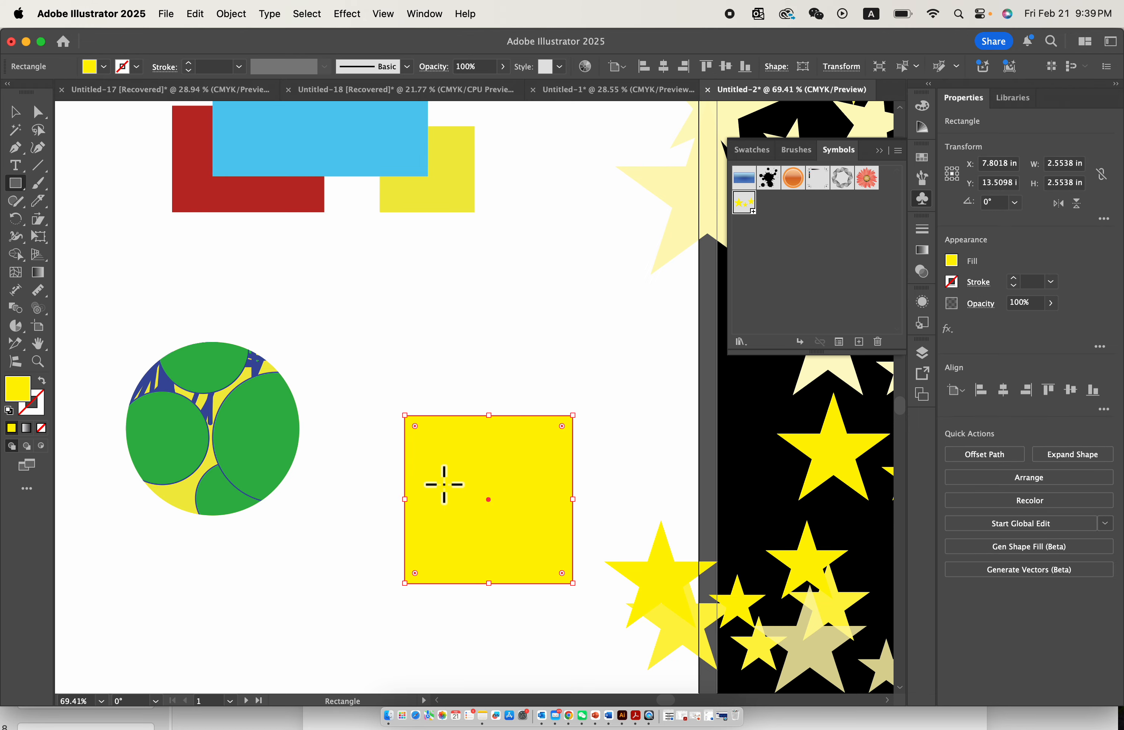
pyautogui.scroll(-5, 381, 492)
pyautogui.press('Delete')
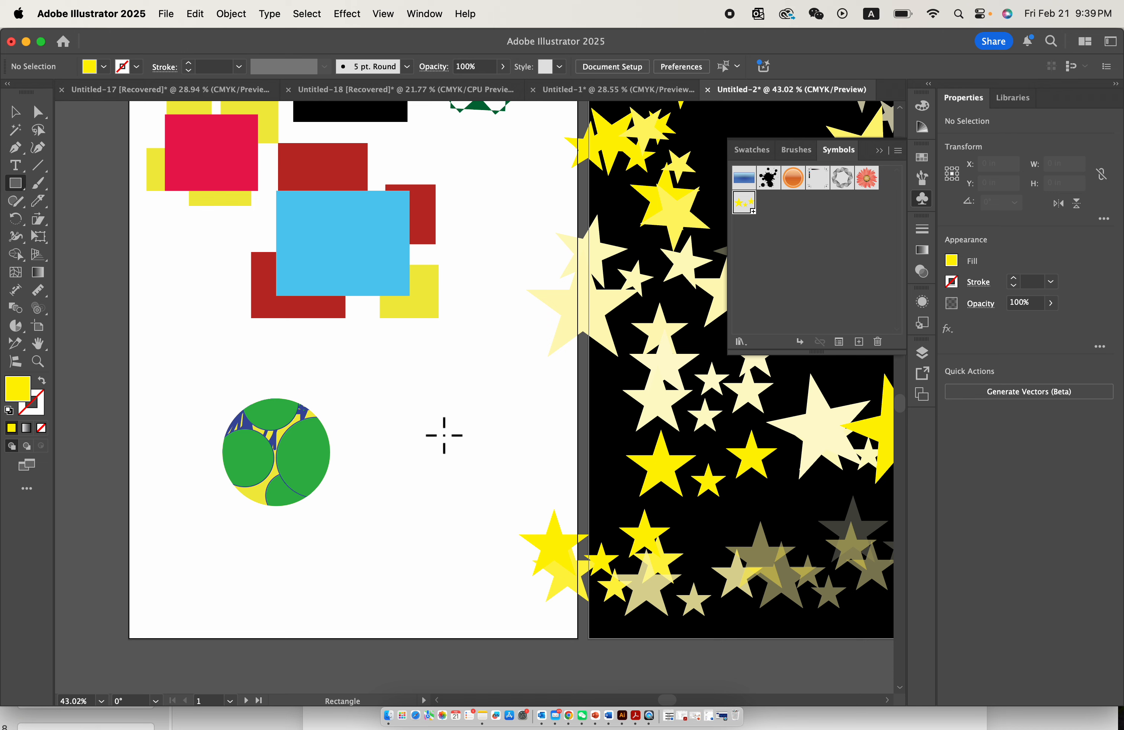
# - Draw a yellow rectangle about 3.16 × 2.04 in beside the green ball and an ellipse about 4.50 × 1.67 in over its upper edge
pyautogui.moveTo(380, 430)
pyautogui.mouseDown()
pyautogui.moveTo(490, 442)
pyautogui.moveTo(520, 492)
pyautogui.moveTo(509, 514)
pyautogui.mouseUp()
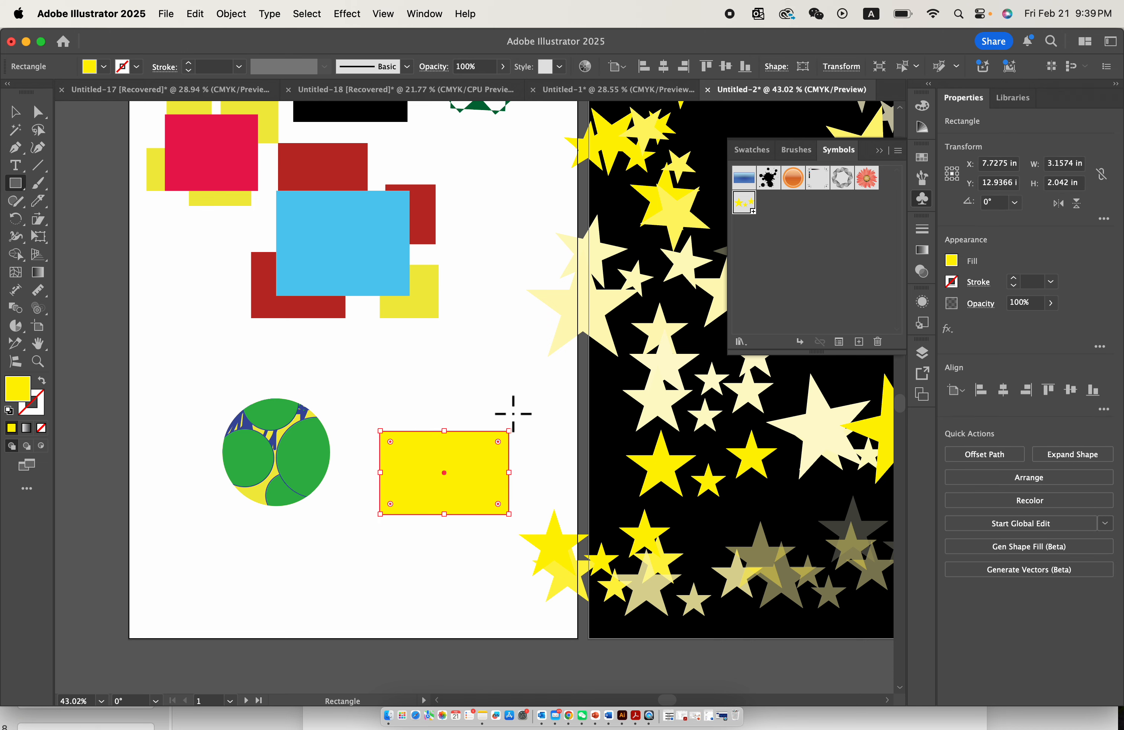
pyautogui.scroll(3, 487, 412)
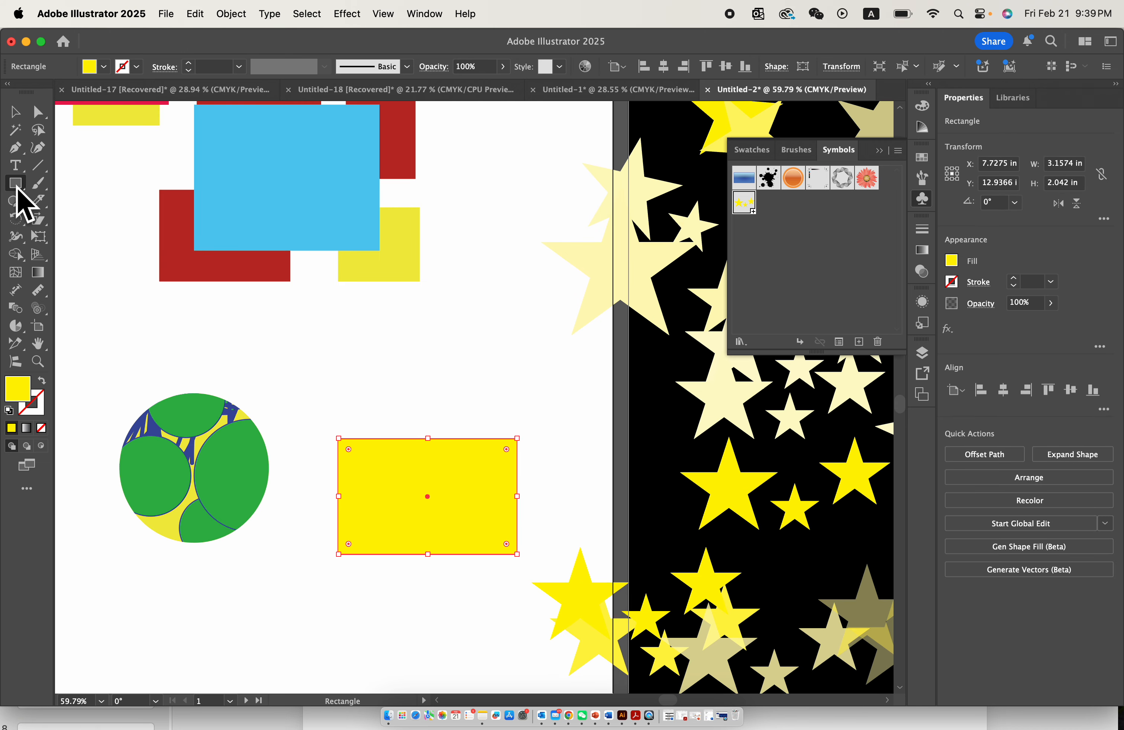
pyautogui.moveTo(17, 188); pyautogui.dragTo(71, 220)
pyautogui.moveTo(428, 375)
pyautogui.mouseDown()
pyautogui.moveTo(557, 394)
pyautogui.moveTo(567, 456)
pyautogui.mouseUp()
# - Centre the wide ellipse over the rectangle, duplicate it upward, and narrow the copy from both sides to about half its width
pyautogui.press('v')
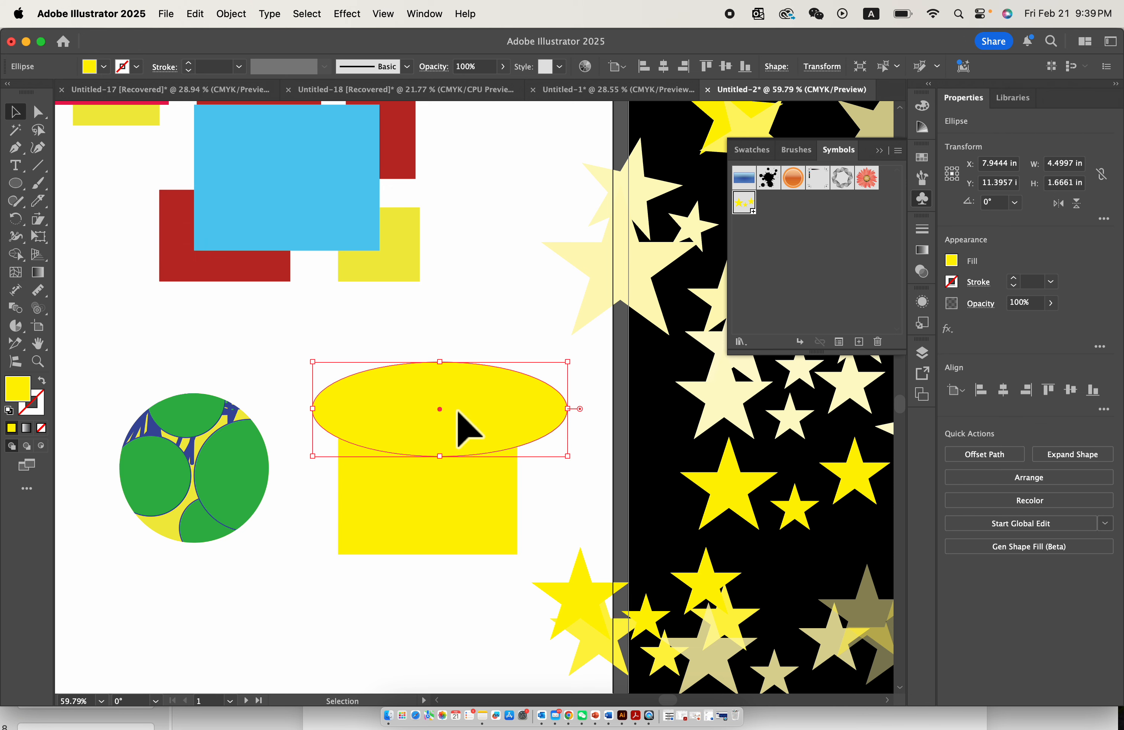
pyautogui.moveTo(442, 414); pyautogui.dragTo(442, 353)
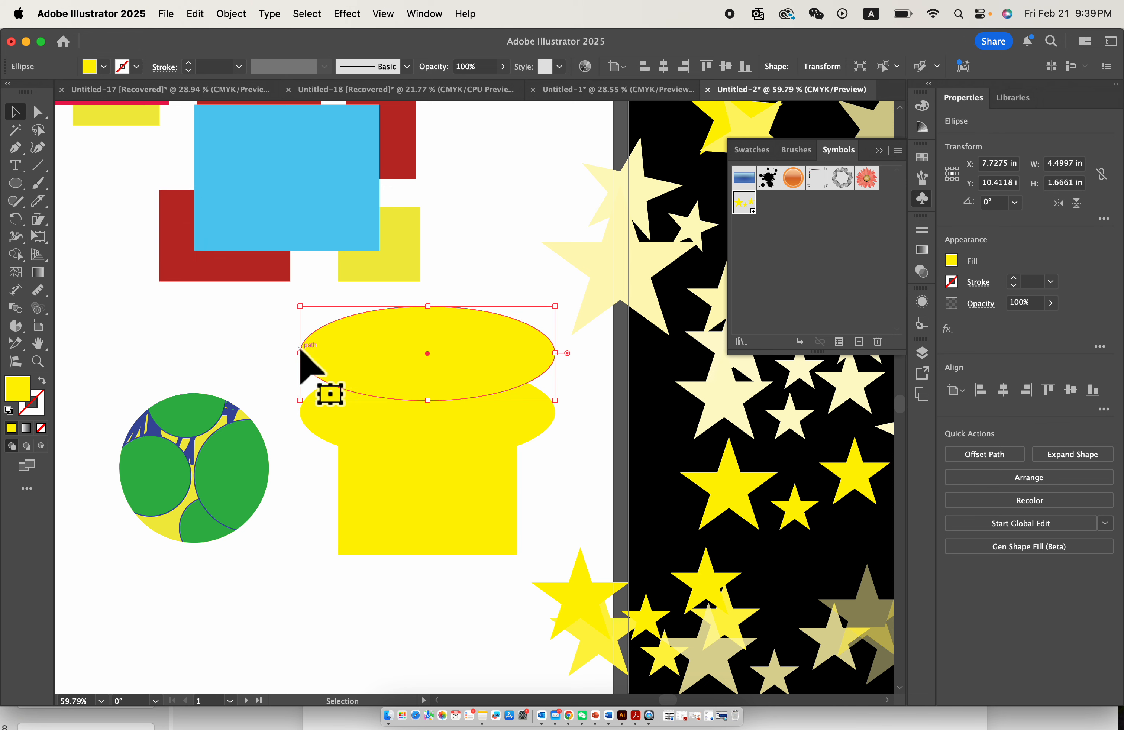
pyautogui.moveTo(300, 353); pyautogui.dragTo(389, 354)
pyautogui.moveTo(555, 354); pyautogui.dragTo(436, 369)
# - Round the two lower corners of the yellow rectangle to a radius of about 1.09 in
pyautogui.click(435, 488)
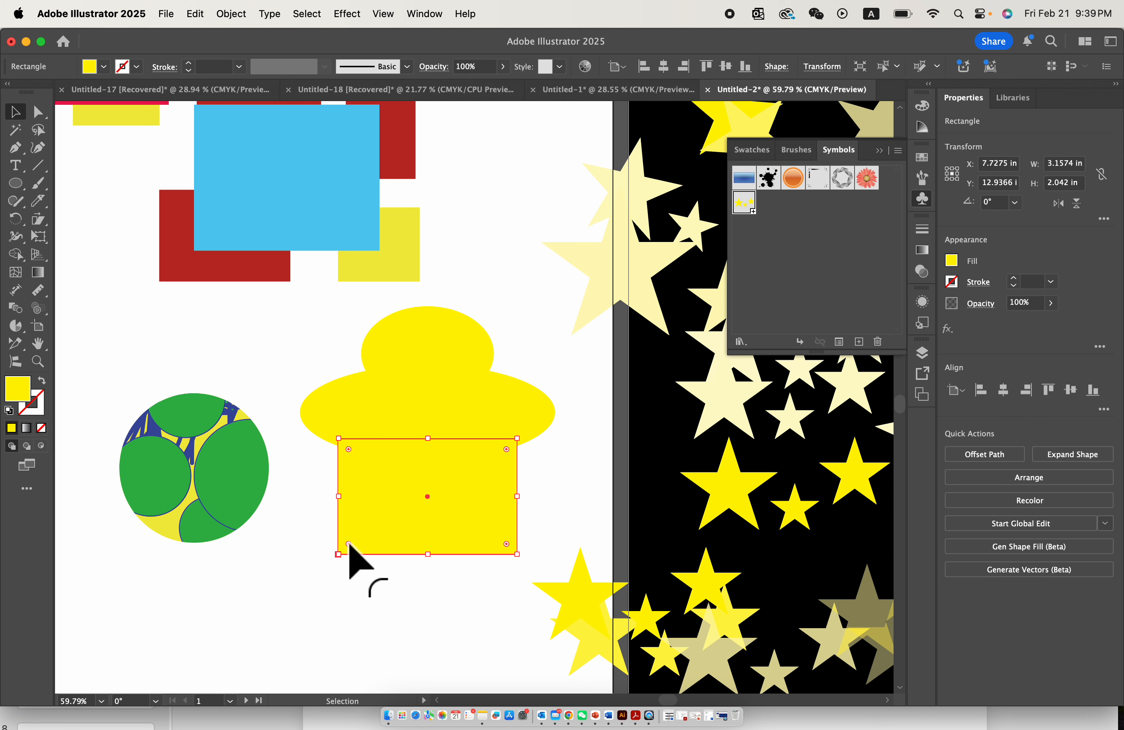
pyautogui.moveTo(506, 543); pyautogui.dragTo(466, 482)
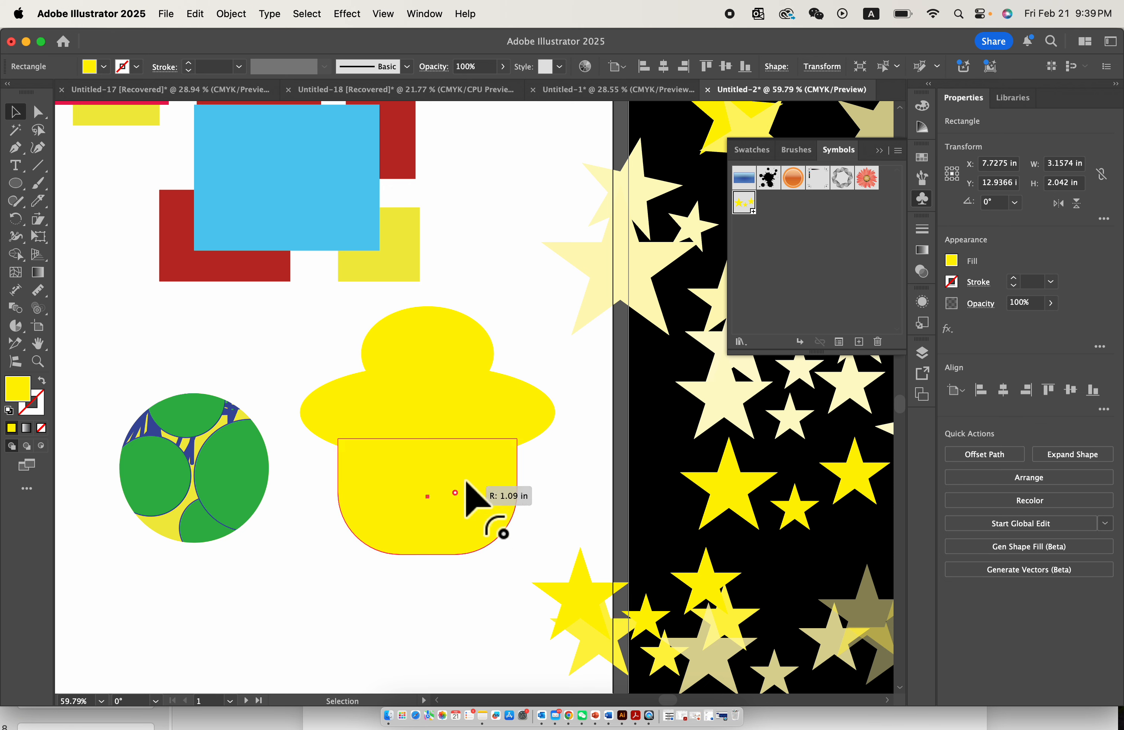
pyautogui.click(480, 567)
pyautogui.moveTo(317, 330); pyautogui.dragTo(512, 502)
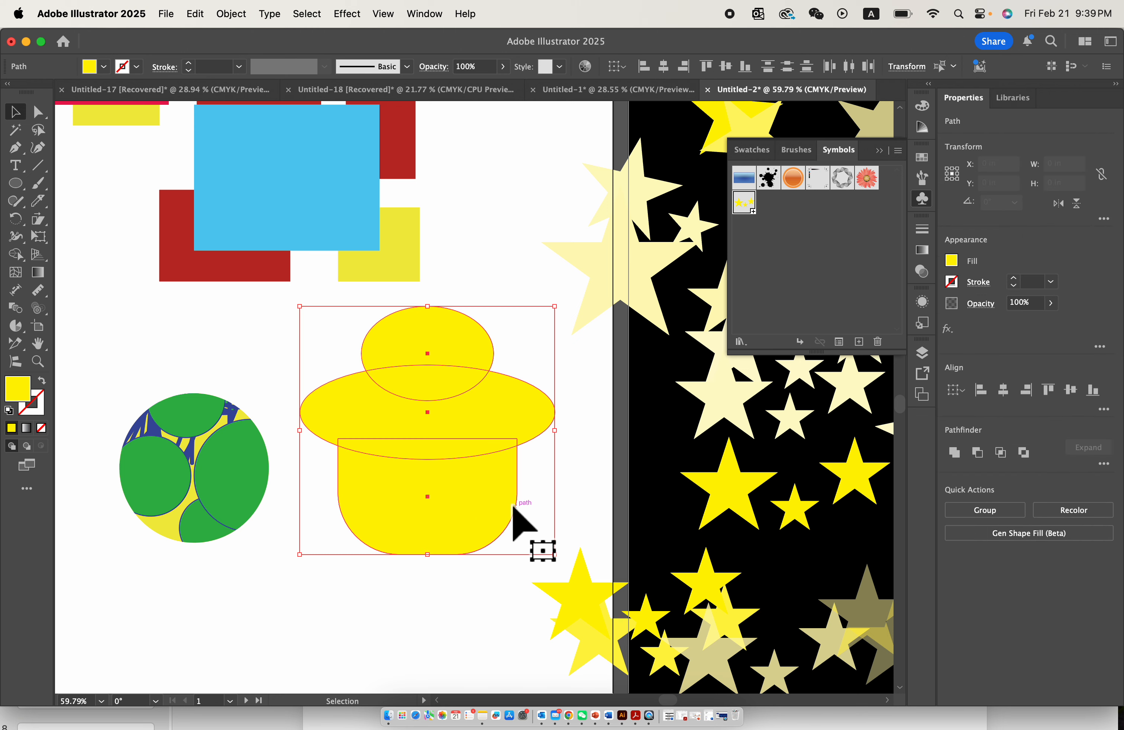
pyautogui.click(545, 505)
# - Fill the two overlapping ellipses with magenta and the rounded rectangle beneath them with red
pyautogui.moveTo(347, 328); pyautogui.dragTo(490, 379)
pyautogui.click(922, 160)
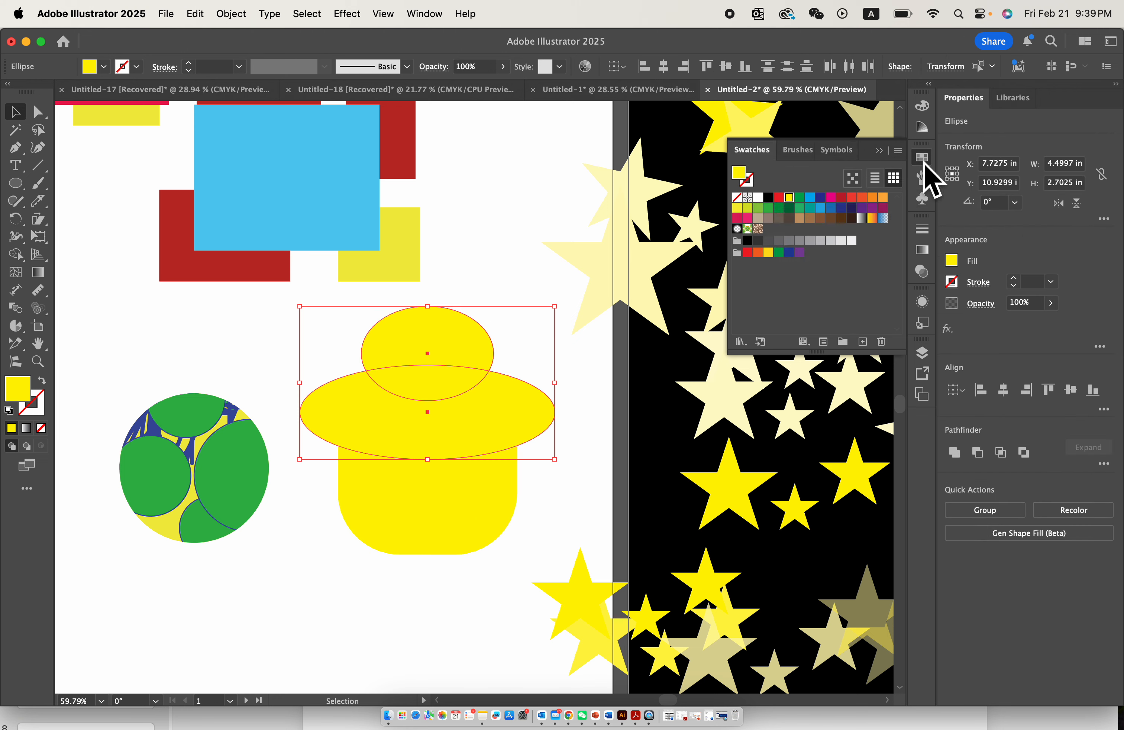
pyautogui.click(831, 198)
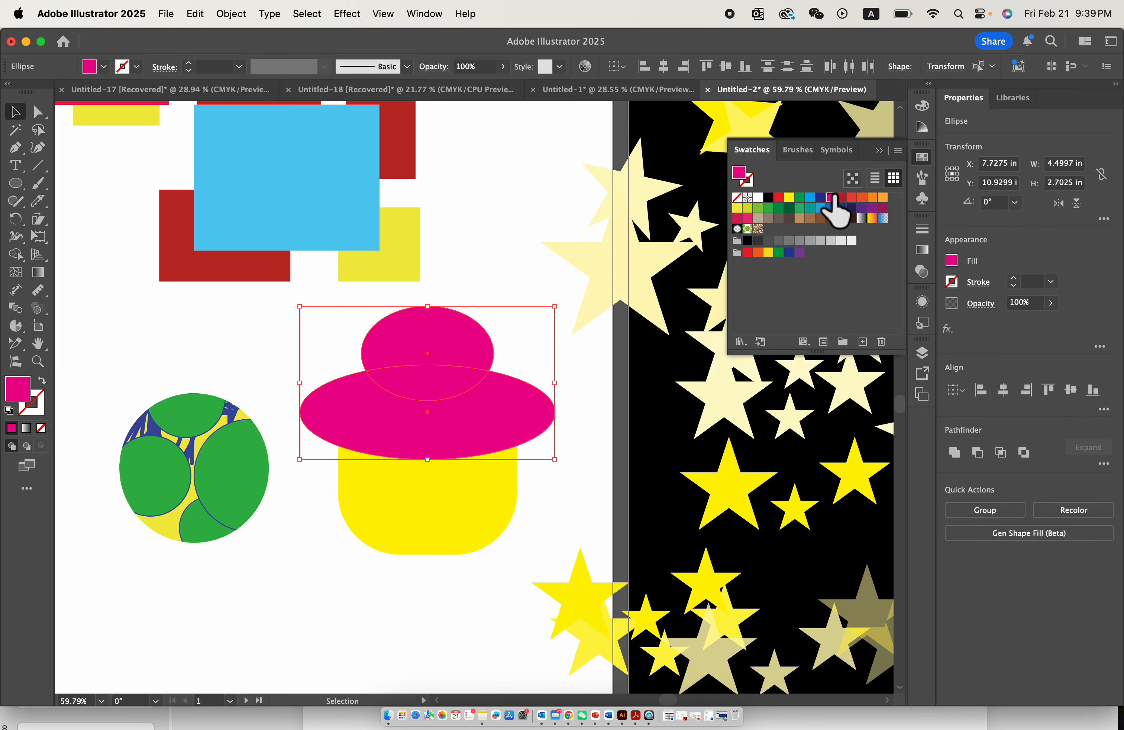
pyautogui.click(456, 498)
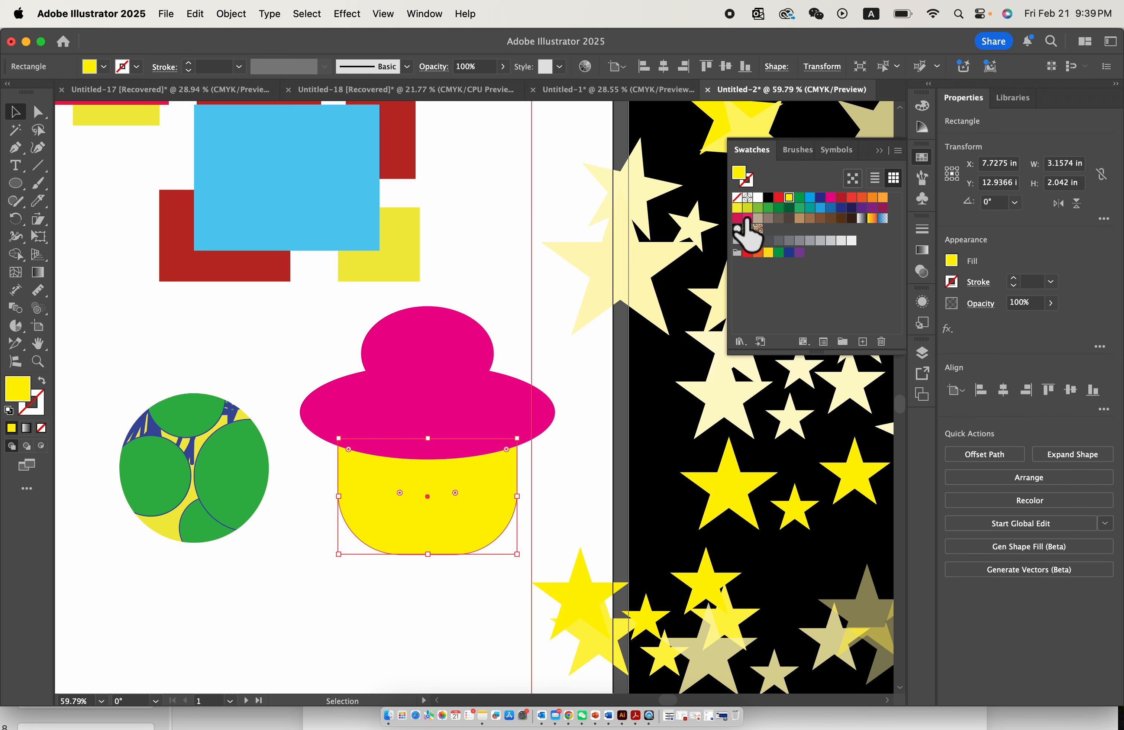
pyautogui.click(747, 219)
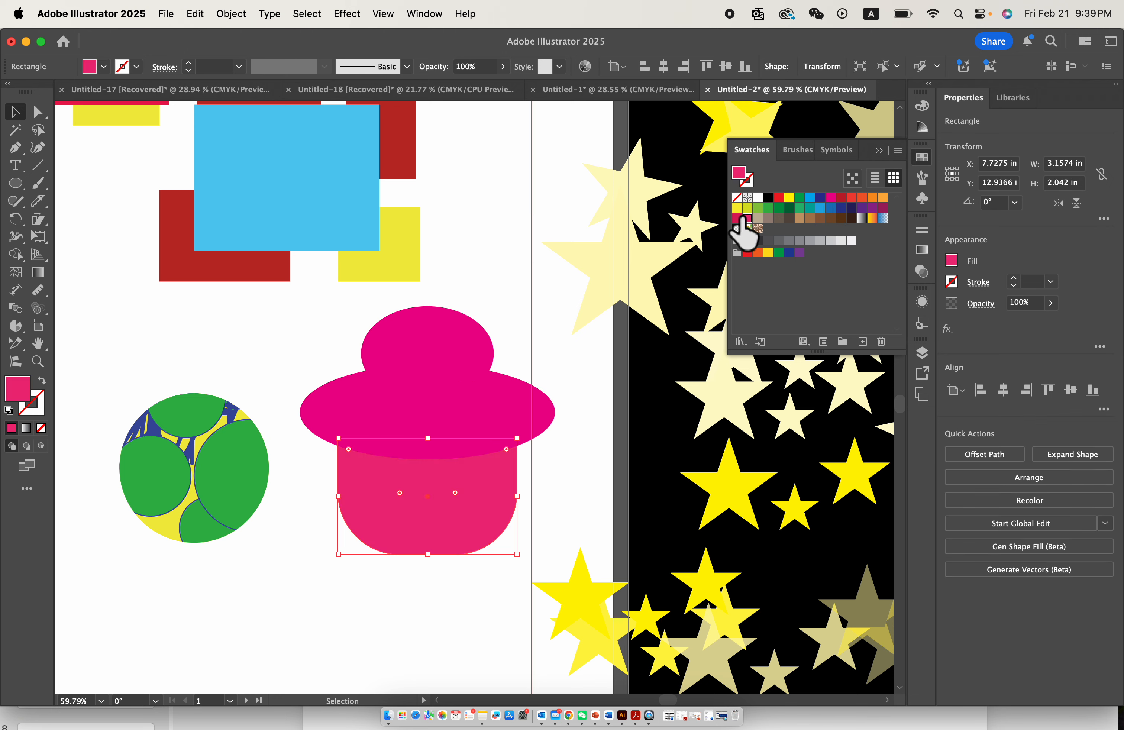
pyautogui.click(513, 373)
pyautogui.scroll(5, 465, 341)
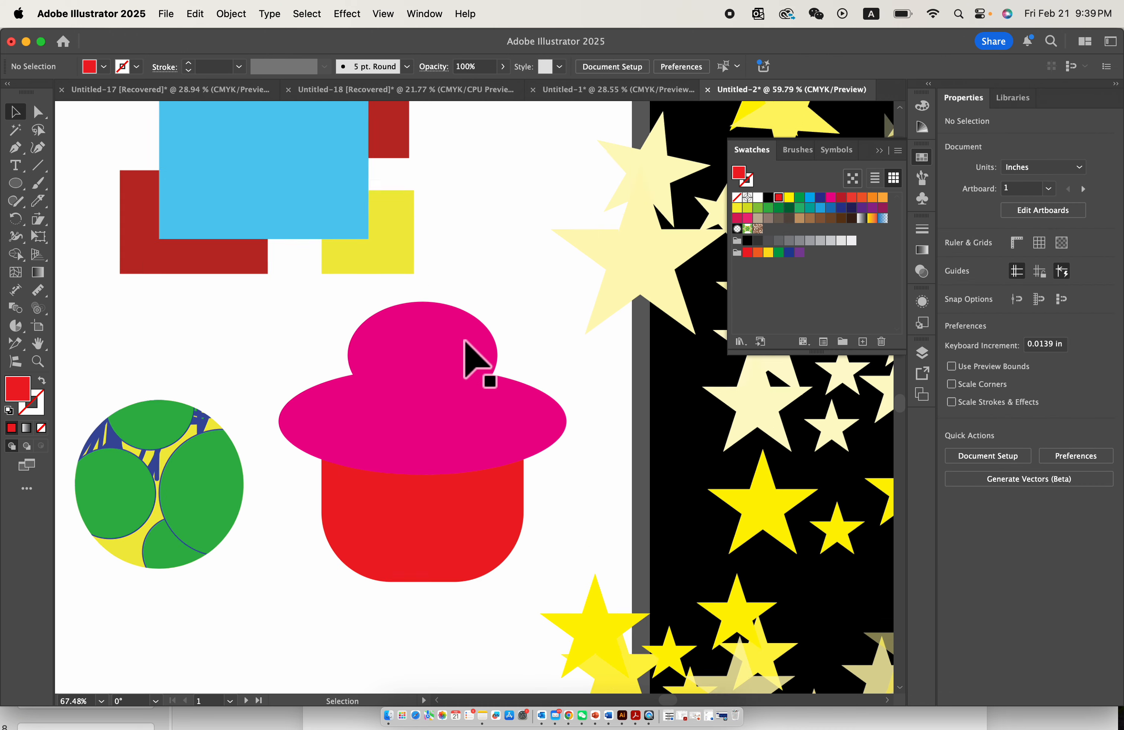
# - Draw a narrow upright magenta rectangle about 0.18 × 0.54 in inside the upper ellipse
pyautogui.click(428, 351)
pyautogui.click(520, 324)
pyautogui.scroll(5, 520, 324)
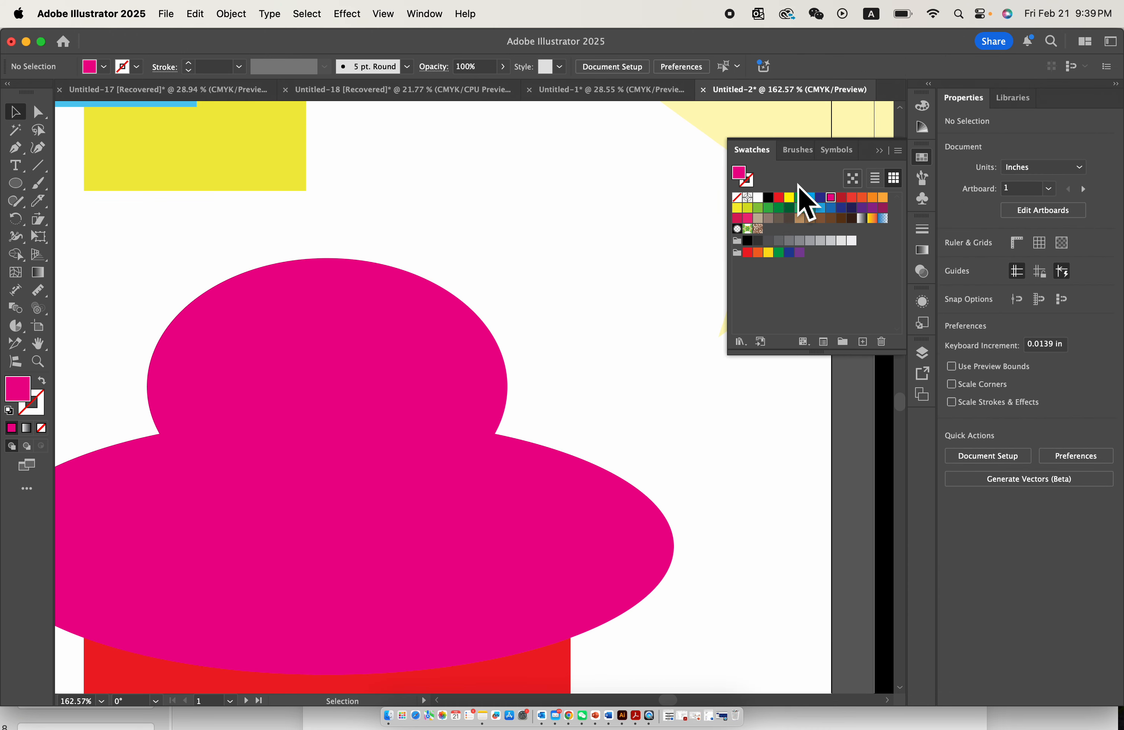
pyautogui.hscroll(-3, 68, 188)
pyautogui.click(19, 184)
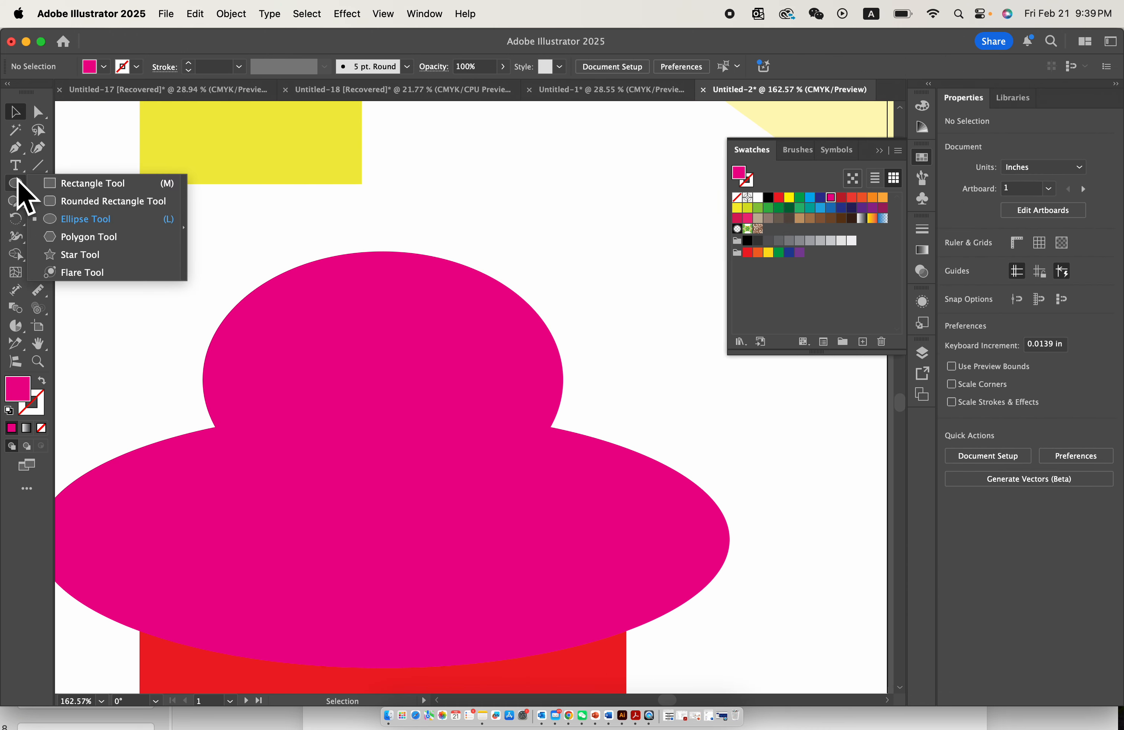
pyautogui.click(59, 188)
pyautogui.scroll(5, 373, 355)
pyautogui.moveTo(336, 301)
pyautogui.mouseDown()
pyautogui.moveTo(374, 355)
pyautogui.moveTo(387, 450)
pyautogui.mouseUp()
pyautogui.scroll(4, 386, 451)
pyautogui.scroll(2, 386, 450)
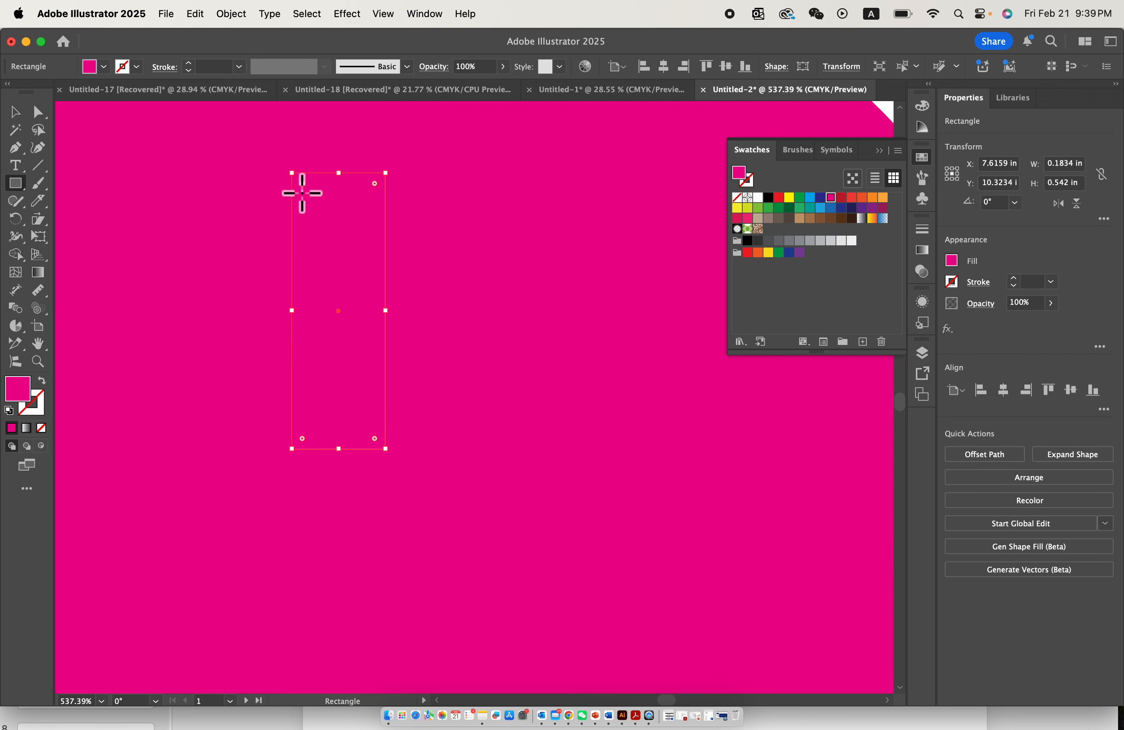
# - Fully round the narrow rectangle's corners into a capsule and fill it yellow
pyautogui.moveTo(301, 184); pyautogui.dragTo(351, 296)
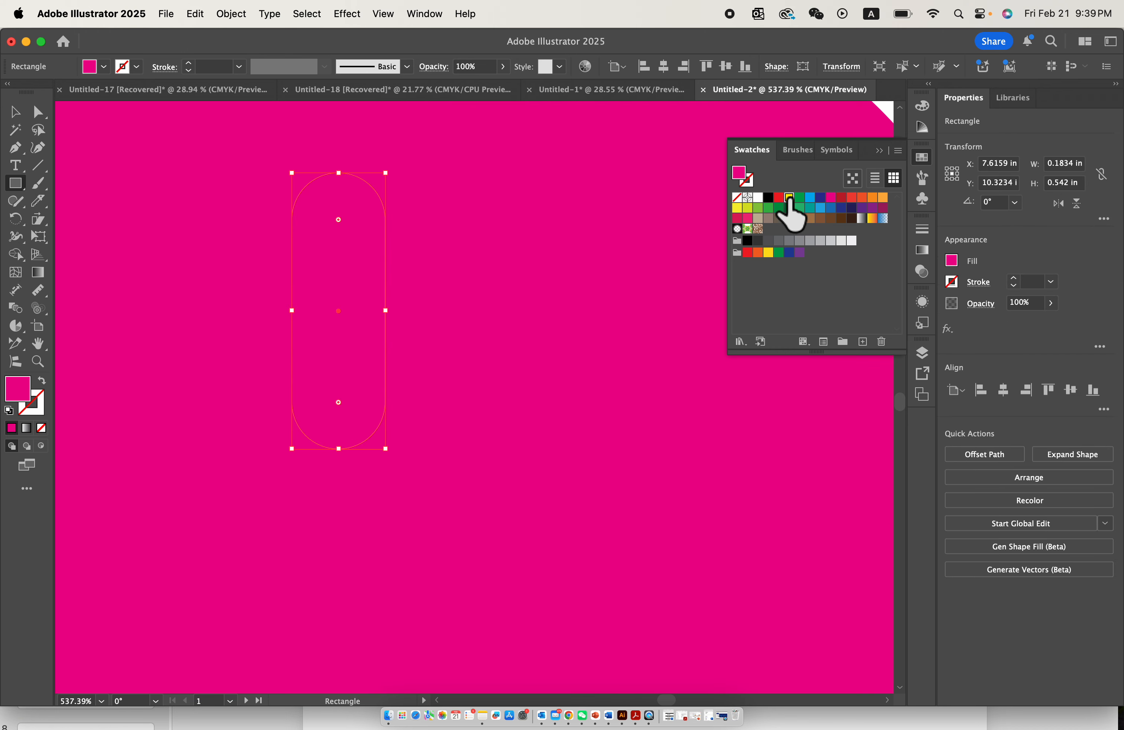
pyautogui.click(790, 197)
pyautogui.scroll(-6, 462, 309)
pyautogui.click(21, 112)
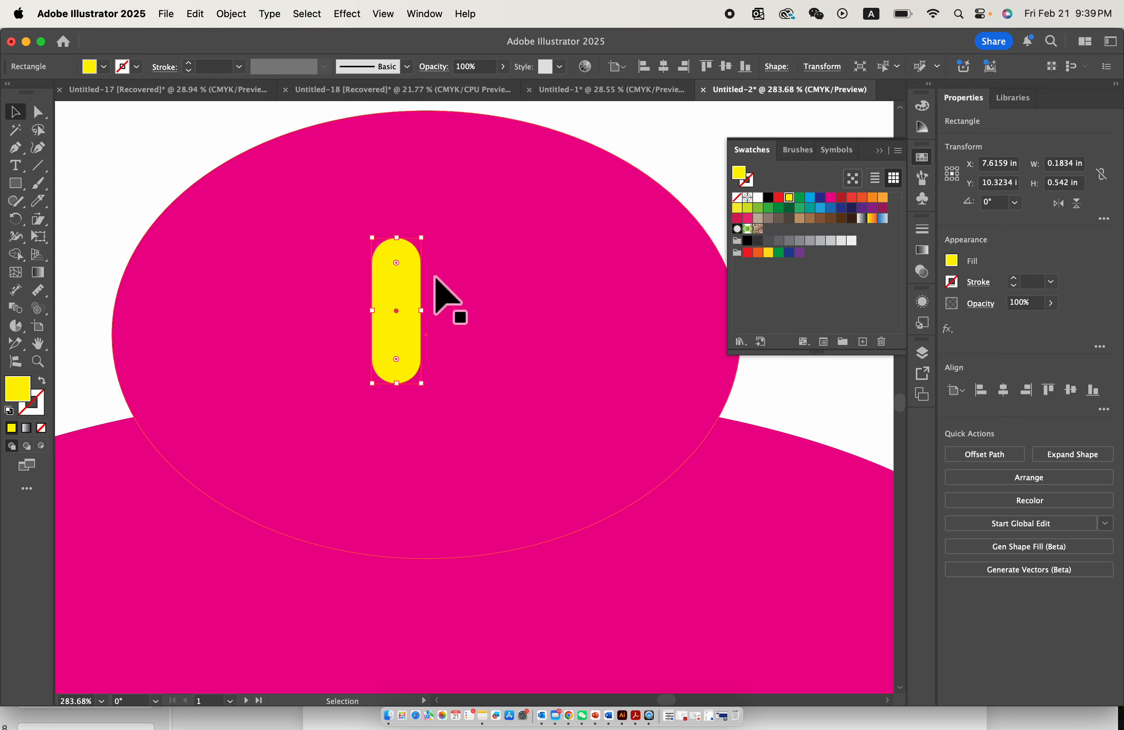
# - Shorten the yellow capsule to about 0.34 in, and duplicate it beside itself as a blue capsule about 0.64 in tall
pyautogui.moveTo(404, 289); pyautogui.dragTo(403, 267)
pyautogui.moveTo(421, 216)
pyautogui.mouseDown()
pyautogui.moveTo(411, 271)
pyautogui.moveTo(389, 285)
pyautogui.moveTo(445, 286)
pyautogui.moveTo(435, 201)
pyautogui.mouseUp()
pyautogui.press('super+shift+a')
pyautogui.moveTo(434, 334); pyautogui.dragTo(514, 263)
pyautogui.click(809, 197)
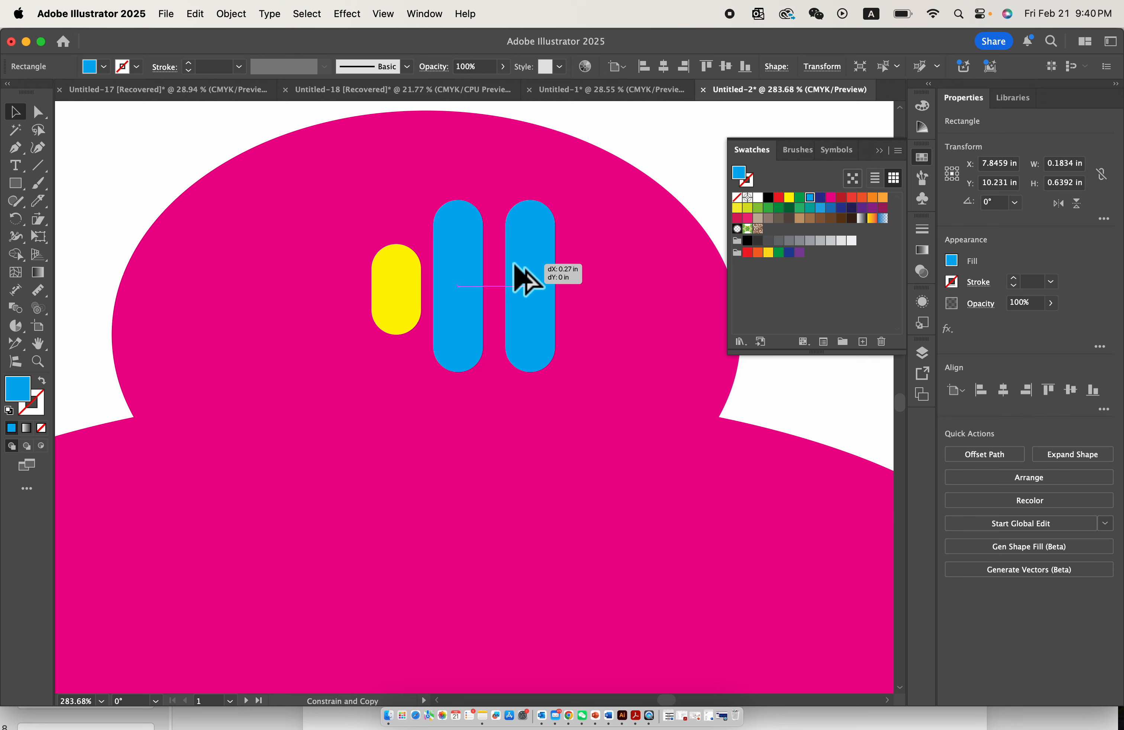
# - Duplicate the blue capsule as a purple one about 0.45 in tall, and tilt it 30° counterclockwise beside the blue one
pyautogui.moveTo(532, 200); pyautogui.dragTo(531, 250)
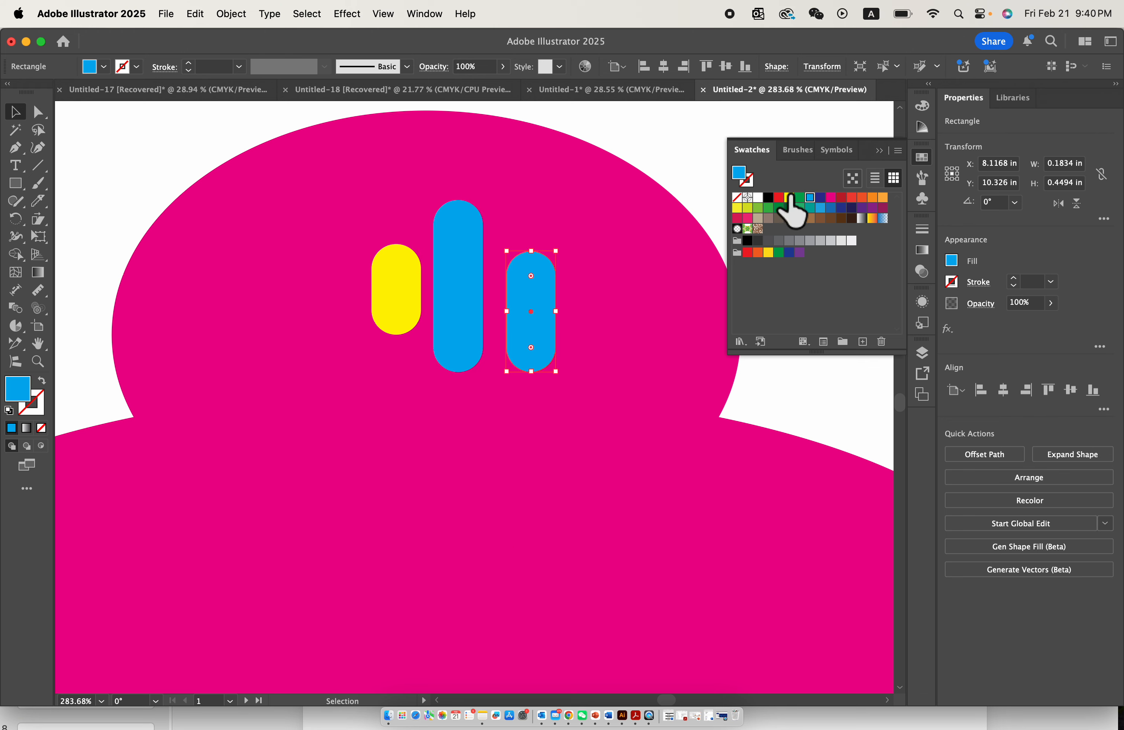
pyautogui.click(872, 207)
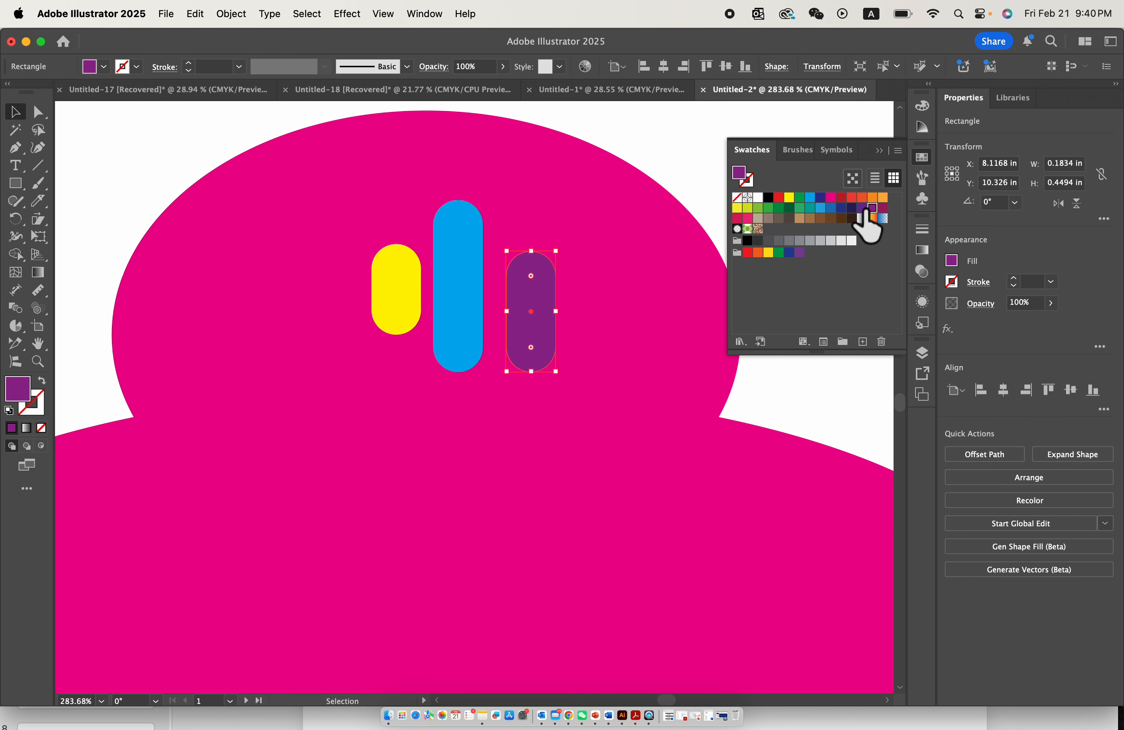
pyautogui.moveTo(530, 318); pyautogui.dragTo(522, 322)
pyautogui.moveTo(552, 245); pyautogui.dragTo(509, 245)
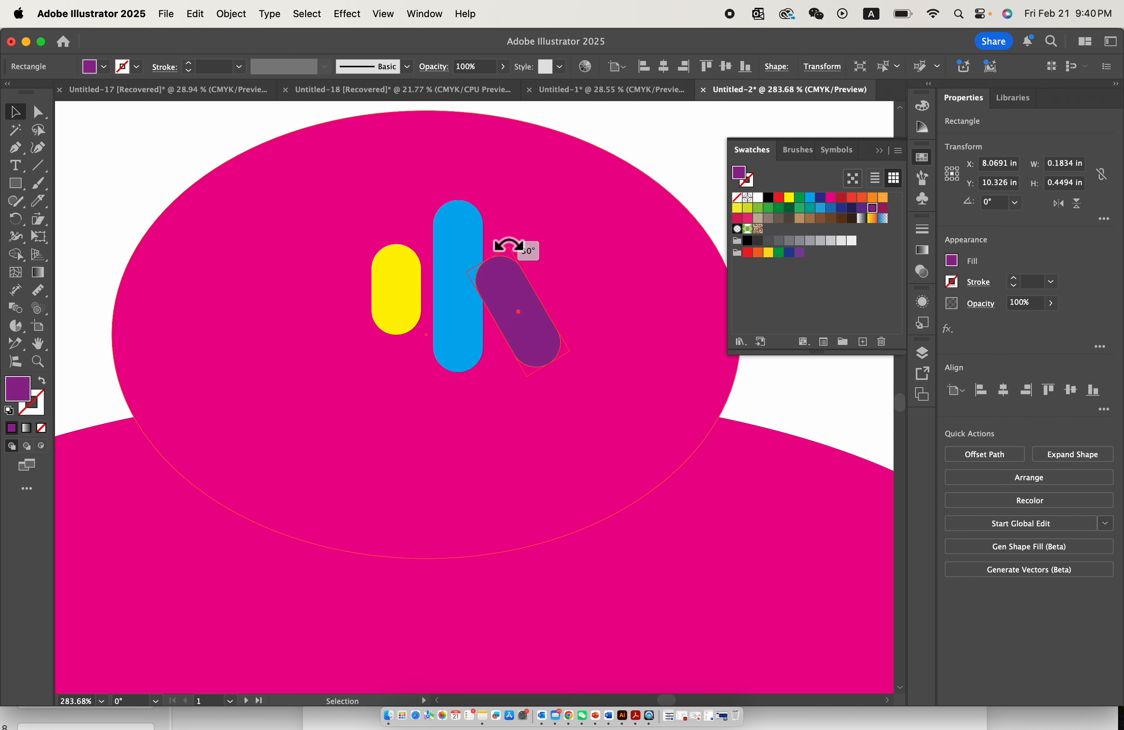
# - Nudge the blue capsule slightly down, then tilt the yellow capsule clockwise and the blue one about 15° counterclockwise
pyautogui.moveTo(453, 271); pyautogui.dragTo(450, 282)
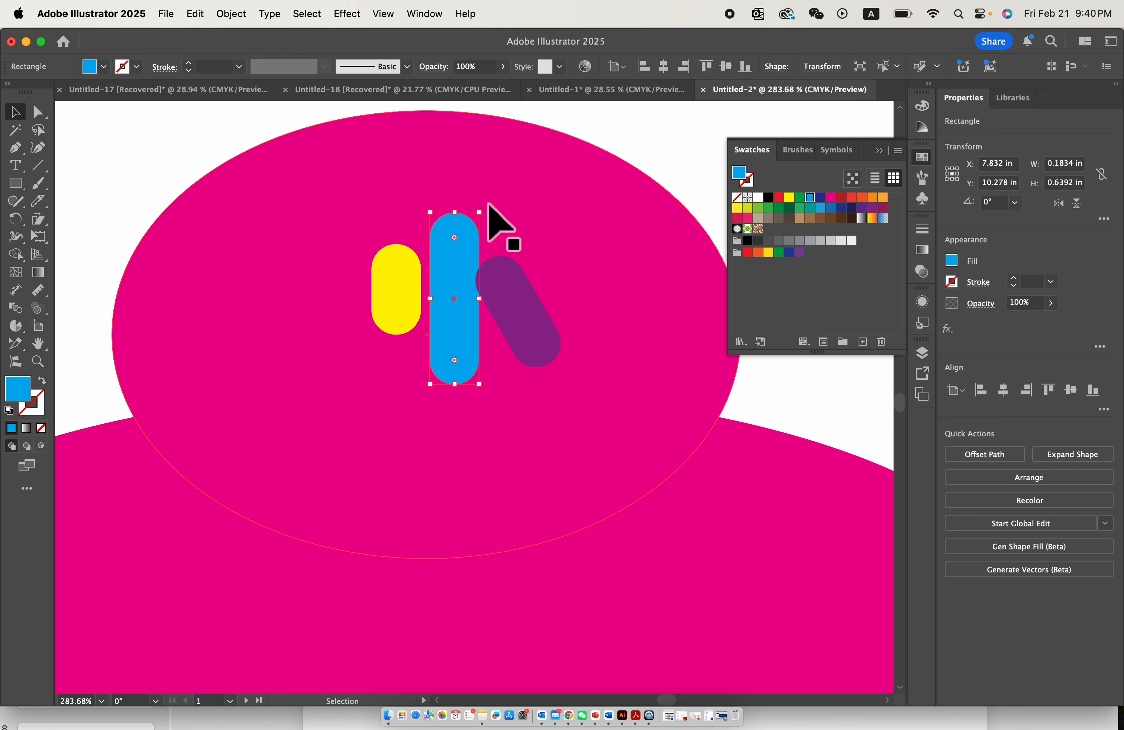
pyautogui.click(409, 267)
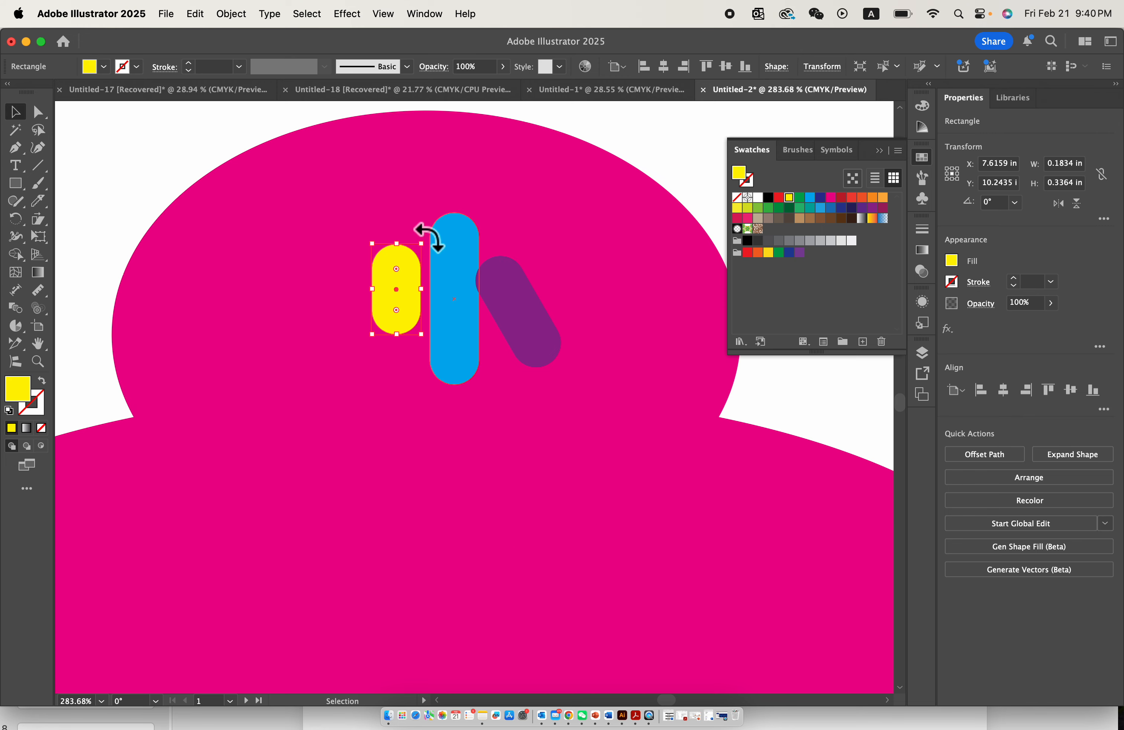
pyautogui.moveTo(429, 238); pyautogui.dragTo(454, 262)
pyautogui.click(469, 281)
pyautogui.moveTo(471, 208); pyautogui.dragTo(450, 200)
# - Save the yellow, blue and purple capsules together as a new dynamic symbol
pyautogui.scroll(-5, 519, 209)
pyautogui.click(520, 238)
pyautogui.scroll(3, 520, 238)
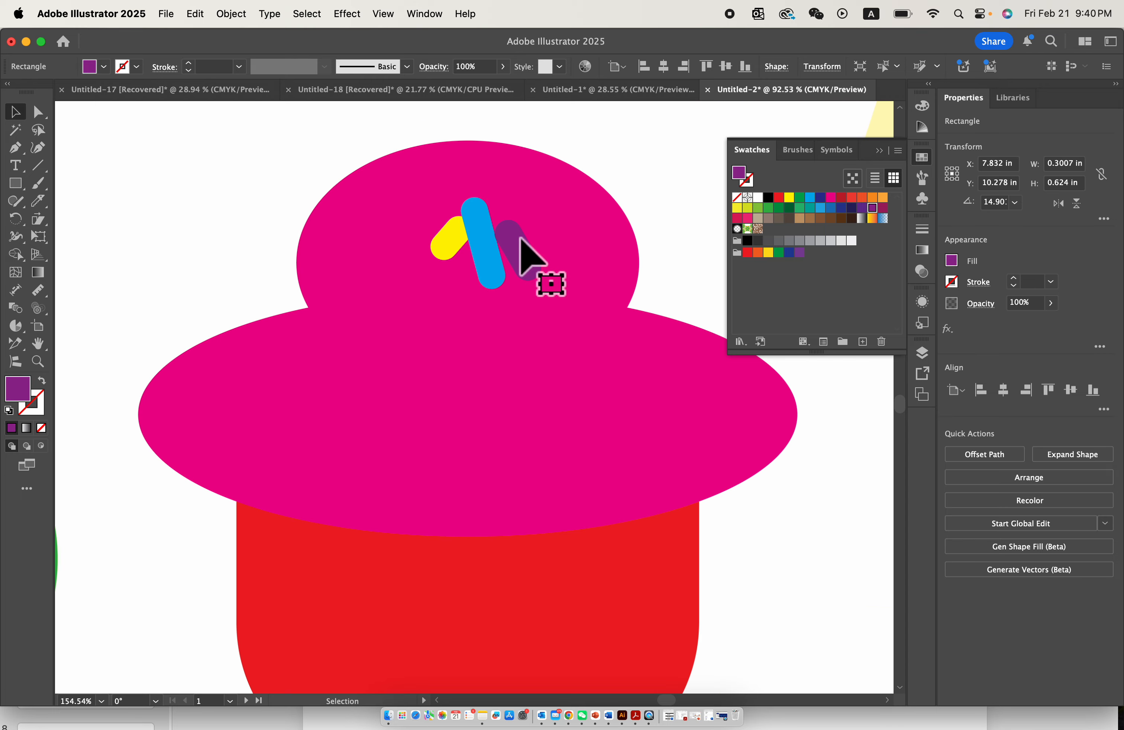
pyautogui.keyDown('shift'); pyautogui.click(487, 239); pyautogui.keyUp('shift')
pyautogui.keyDown('shift'); pyautogui.click(445, 246); pyautogui.keyUp('shift')
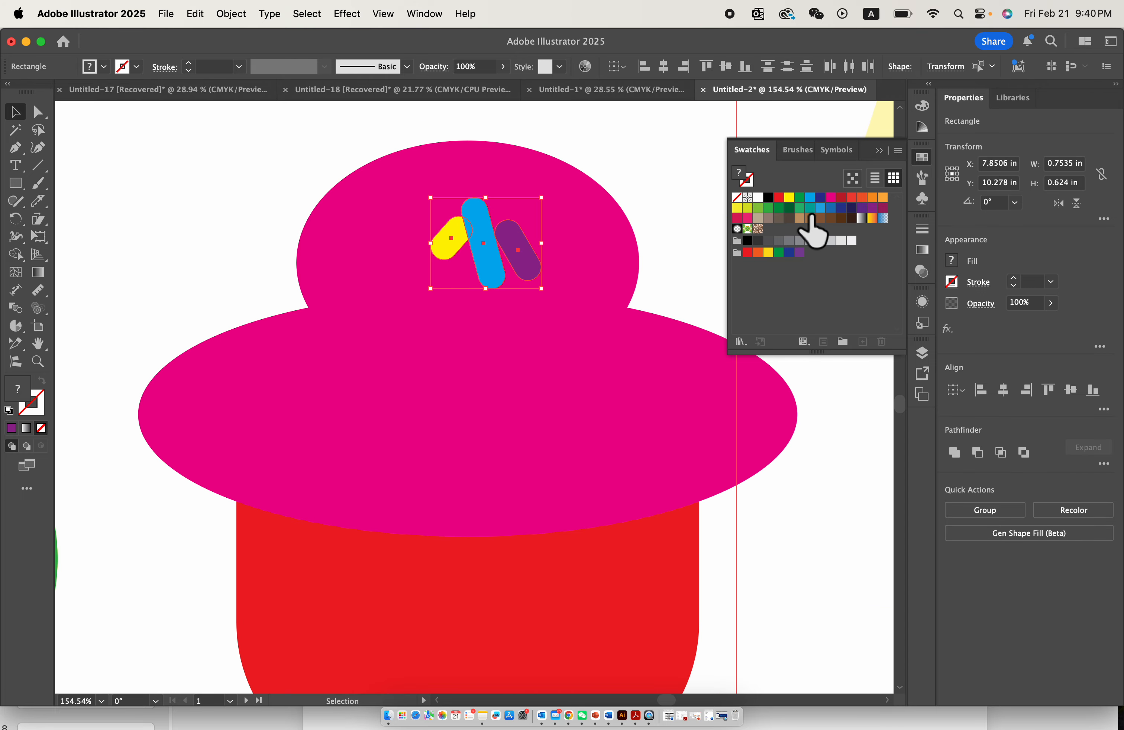
pyautogui.click(922, 198)
pyautogui.moveTo(511, 253); pyautogui.dragTo(798, 233)
pyautogui.click(441, 317)
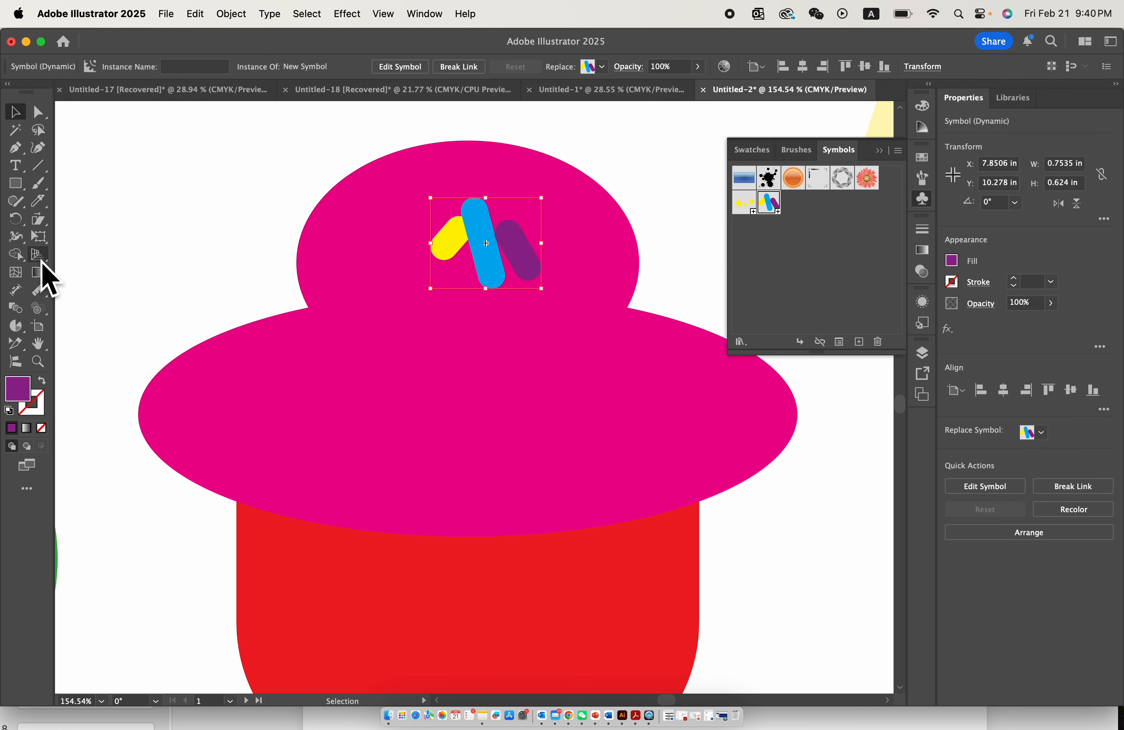
# - Spray copies of the capsule symbol across both magenta ellipses using the Symbol Sprayer with a reduced brush size
pyautogui.click(38, 304)
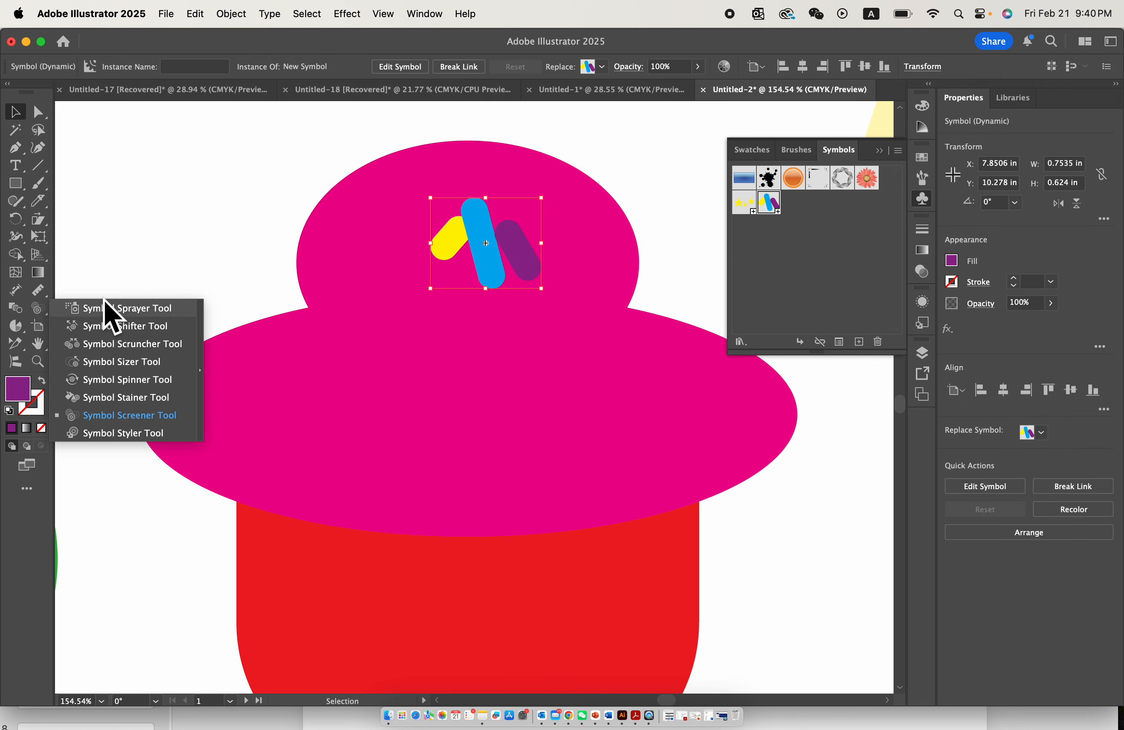
pyautogui.click(116, 309)
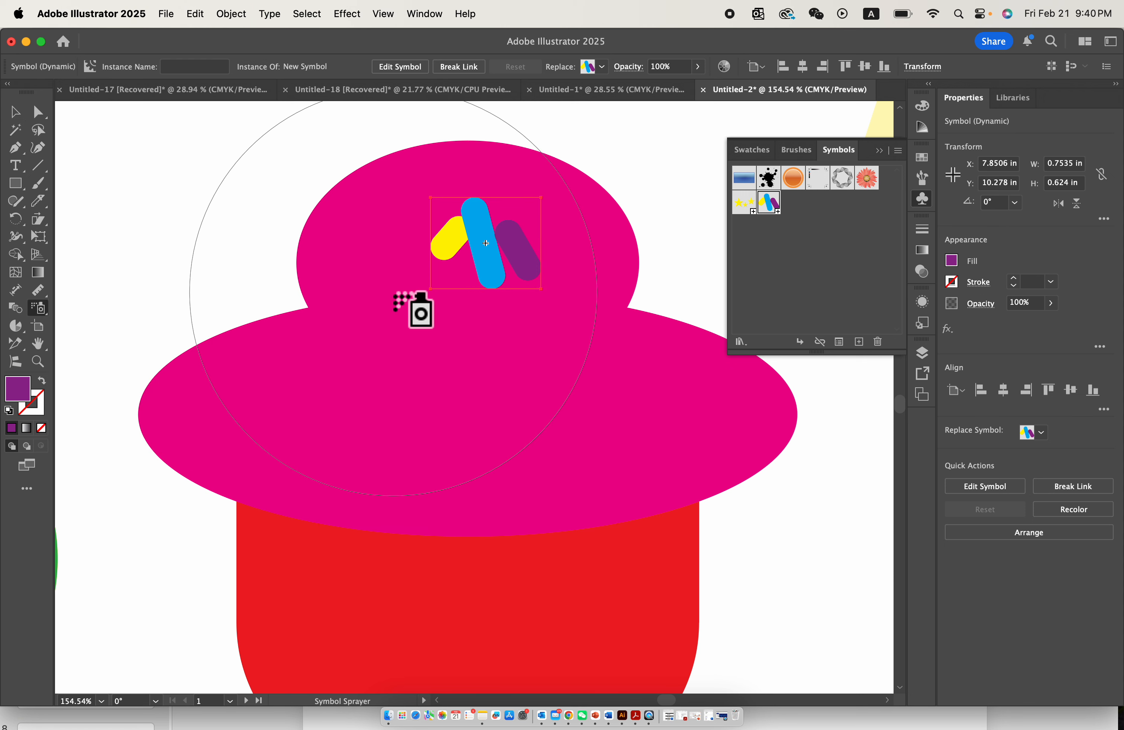
pyautogui.press('[')
pyautogui.press('[')
pyautogui.press('[')
pyautogui.press('[')
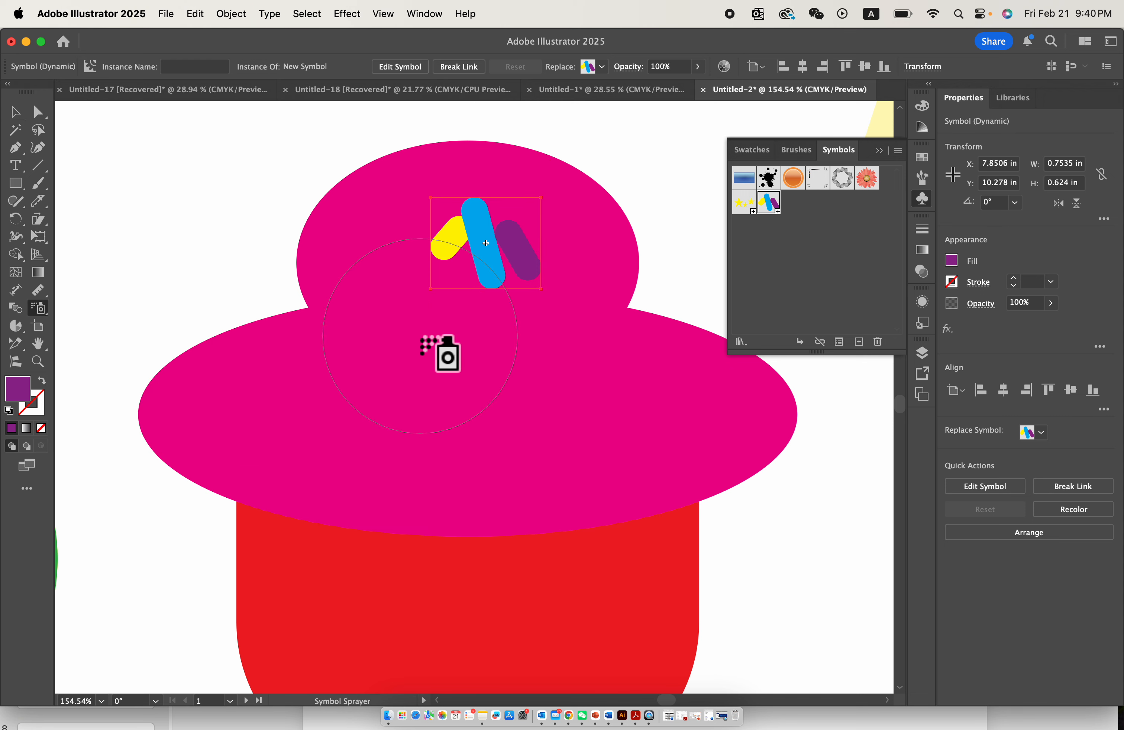
pyautogui.moveTo(400, 328)
pyautogui.mouseDown()
pyautogui.moveTo(507, 340)
pyautogui.moveTo(591, 384)
pyautogui.moveTo(494, 448)
pyautogui.moveTo(276, 438)
pyautogui.mouseUp()
pyautogui.moveTo(576, 448)
pyautogui.mouseDown()
pyautogui.moveTo(701, 403)
pyautogui.moveTo(336, 433)
pyautogui.mouseUp()
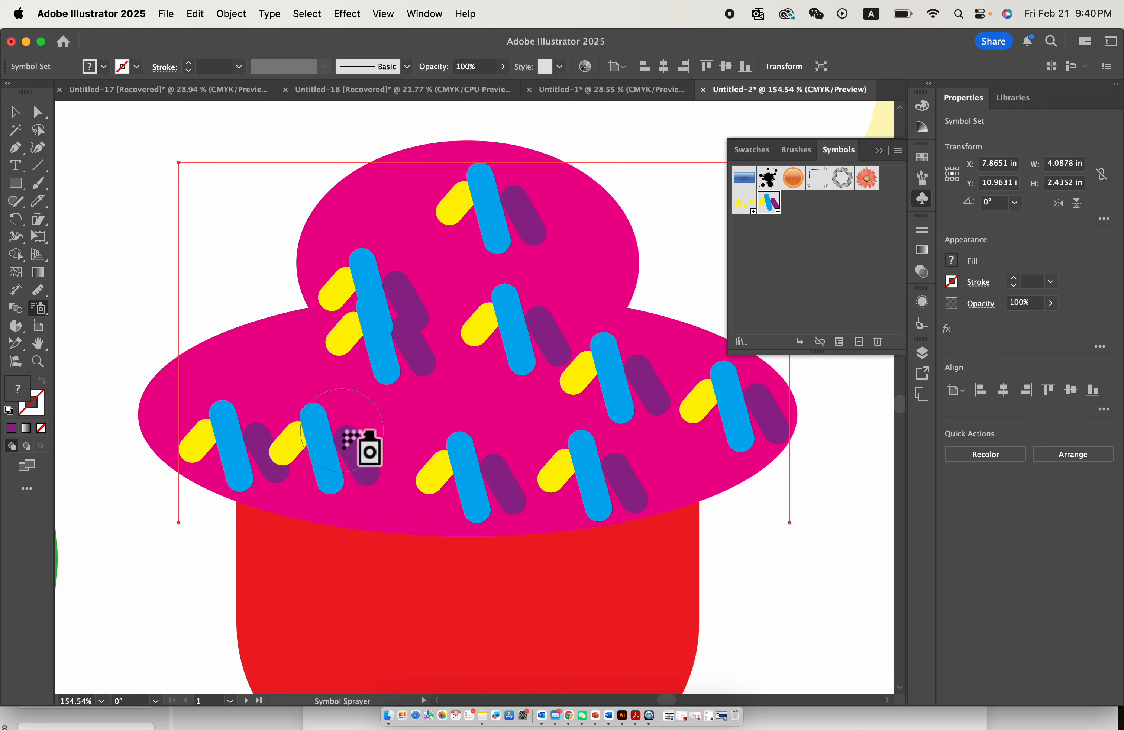
# - Spread the two overlapping capsule clusters apart on the magenta shapes with the Symbol Shifter
pyautogui.click(43, 311)
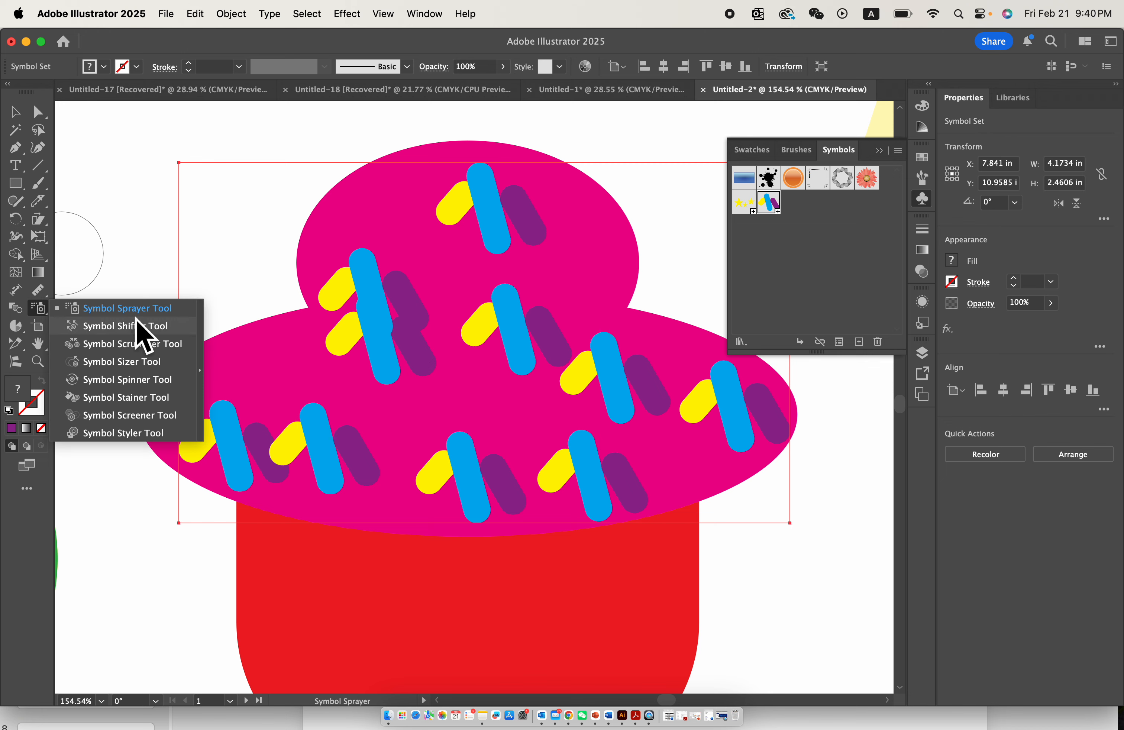
pyautogui.click(125, 326)
pyautogui.moveTo(402, 322)
pyautogui.mouseDown()
pyautogui.moveTo(414, 326)
pyautogui.moveTo(409, 417)
pyautogui.moveTo(452, 346)
pyautogui.moveTo(522, 334)
pyautogui.moveTo(546, 300)
pyautogui.moveTo(411, 275)
pyautogui.moveTo(405, 247)
pyautogui.mouseUp()
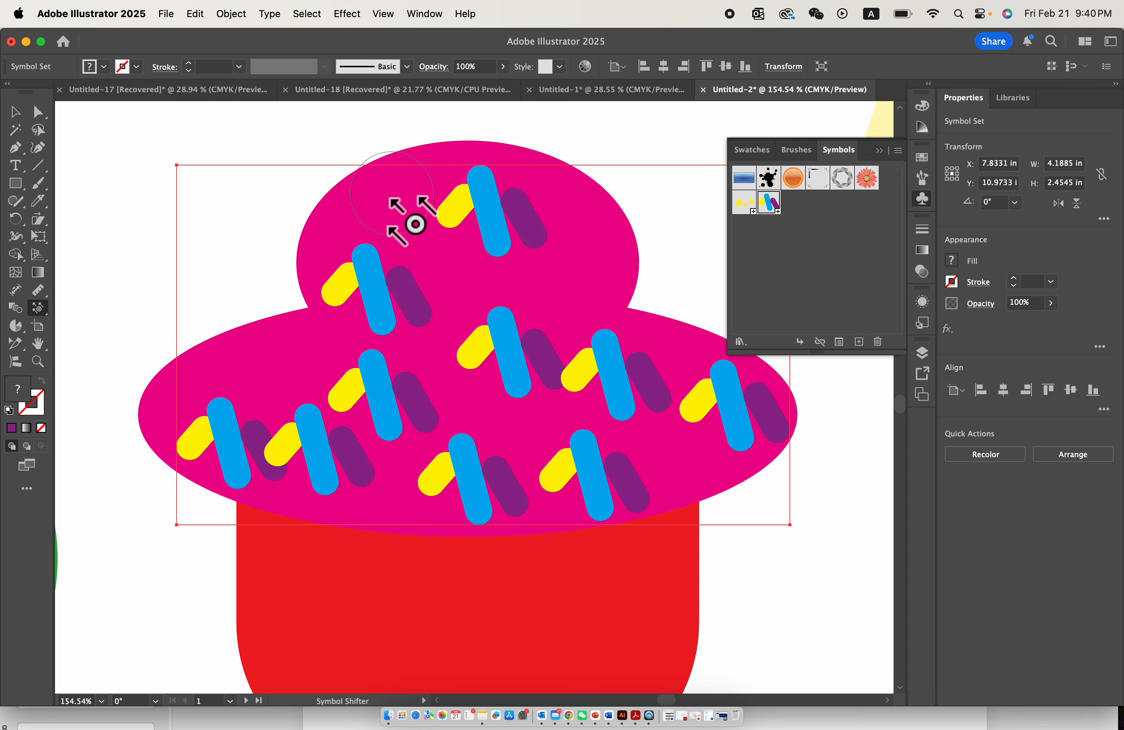
pyautogui.moveTo(354, 322); pyautogui.dragTo(477, 244)
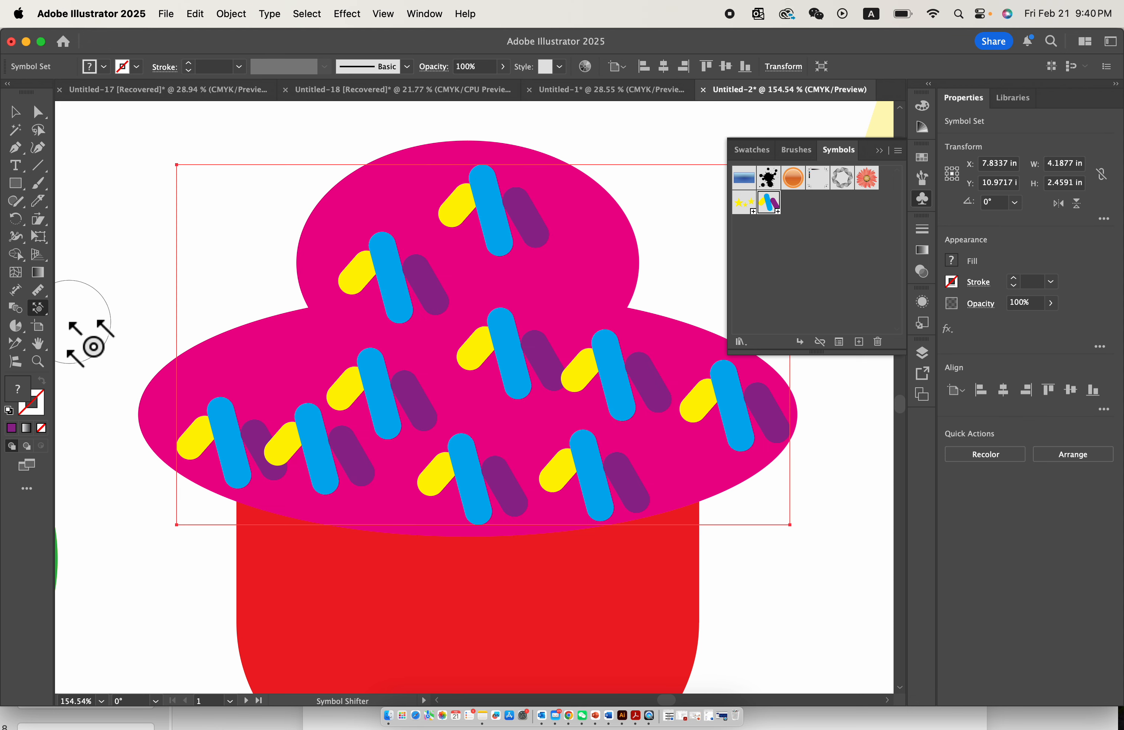
# - Enlarge the upper-left, lower-right and left-centre capsule clusters with the Symbol Sizer
pyautogui.click(38, 316)
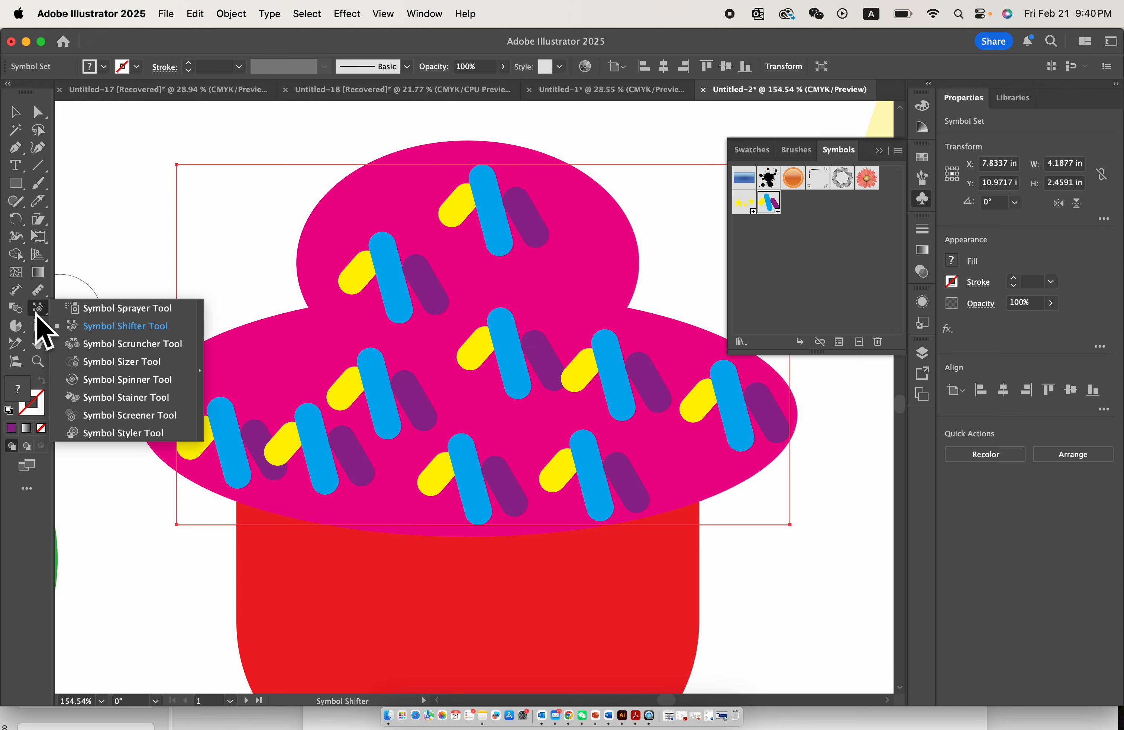
pyautogui.click(144, 363)
pyautogui.moveTo(414, 284); pyautogui.dragTo(389, 291)
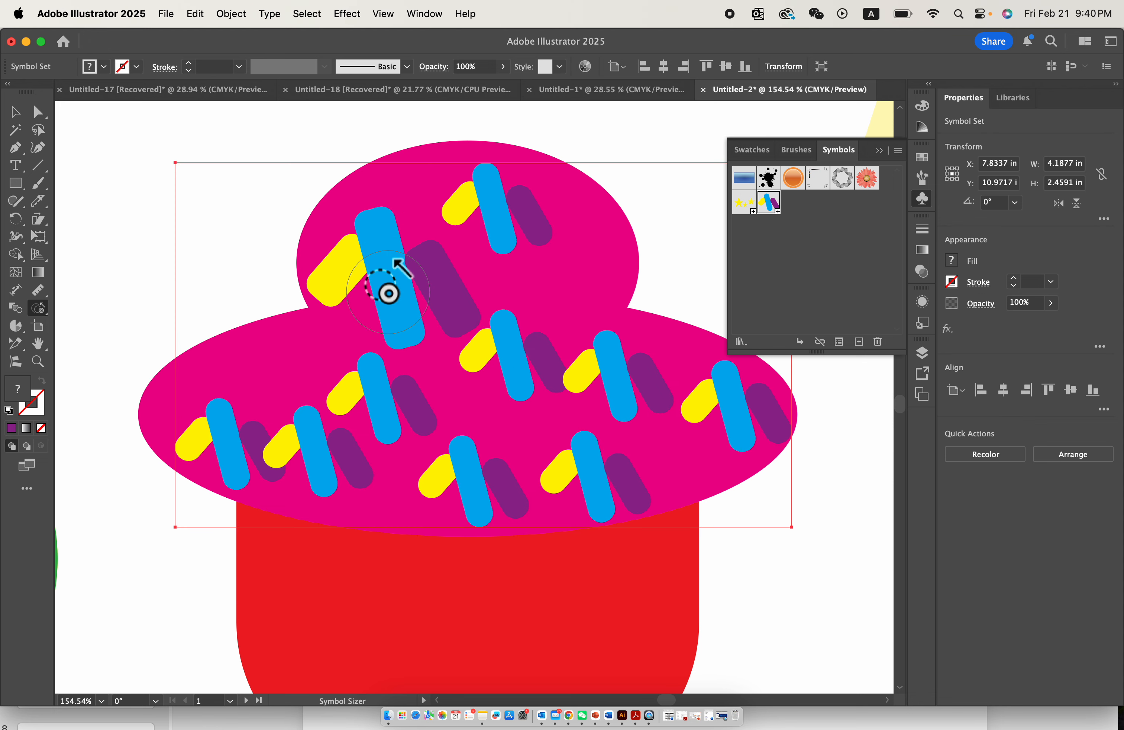
pyautogui.moveTo(592, 471); pyautogui.dragTo(586, 493)
pyautogui.moveTo(389, 432); pyautogui.dragTo(382, 427)
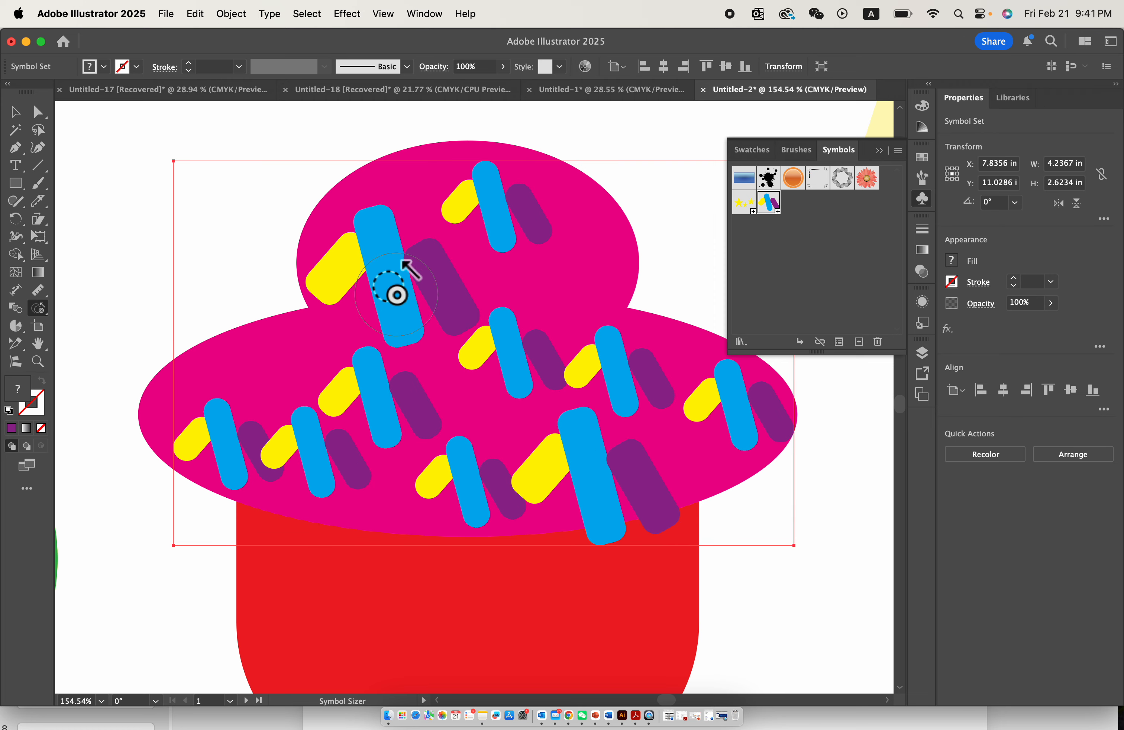
pyautogui.click(388, 274)
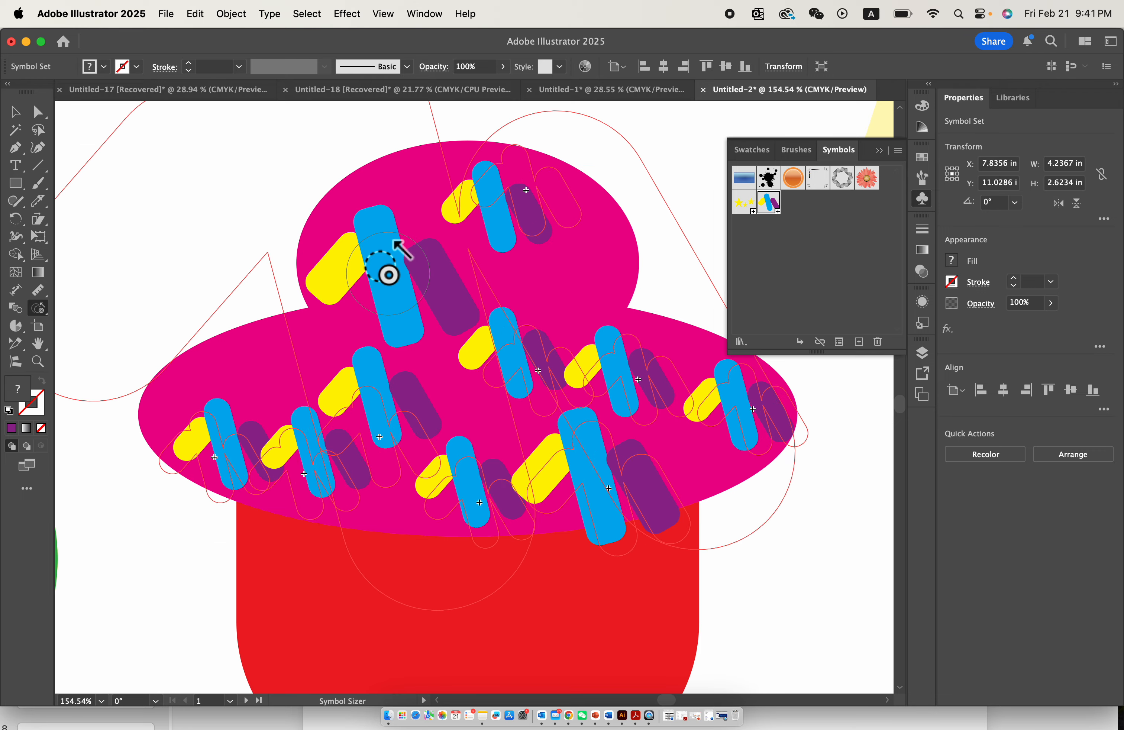
pyautogui.scroll(-5, 388, 274)
pyautogui.scroll(-3, 416, 321)
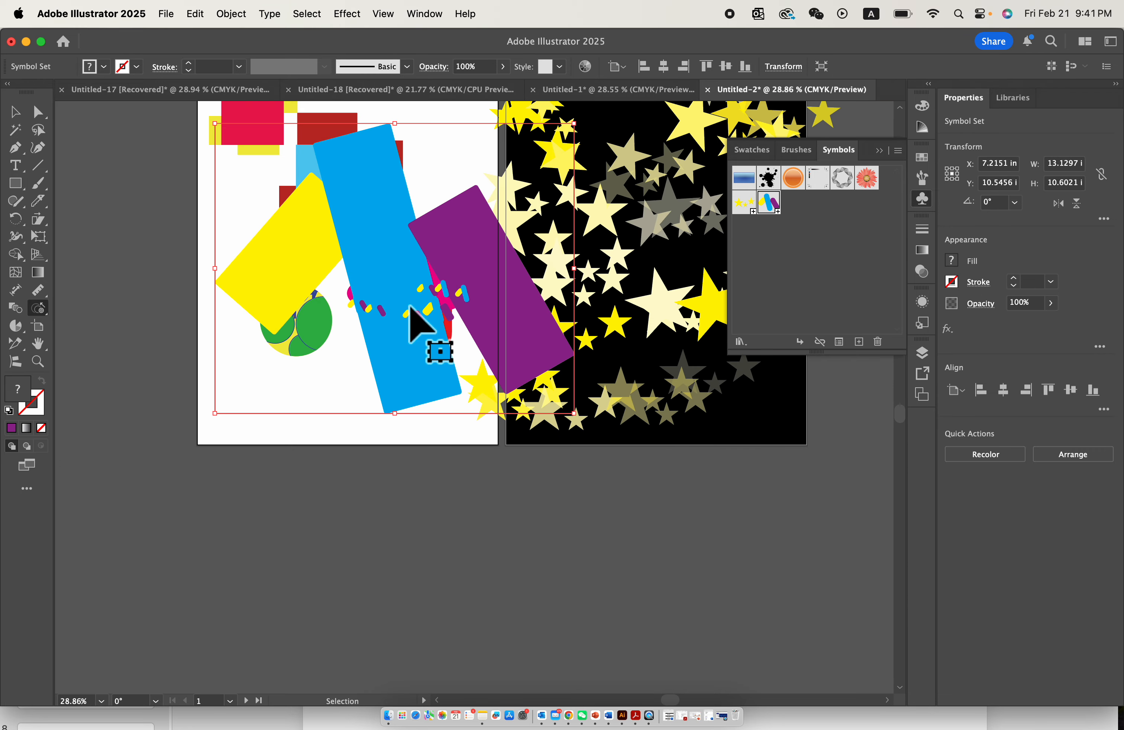
pyautogui.press('cmd+z')
pyautogui.scroll(4, 426, 364)
pyautogui.scroll(-1, 416, 358)
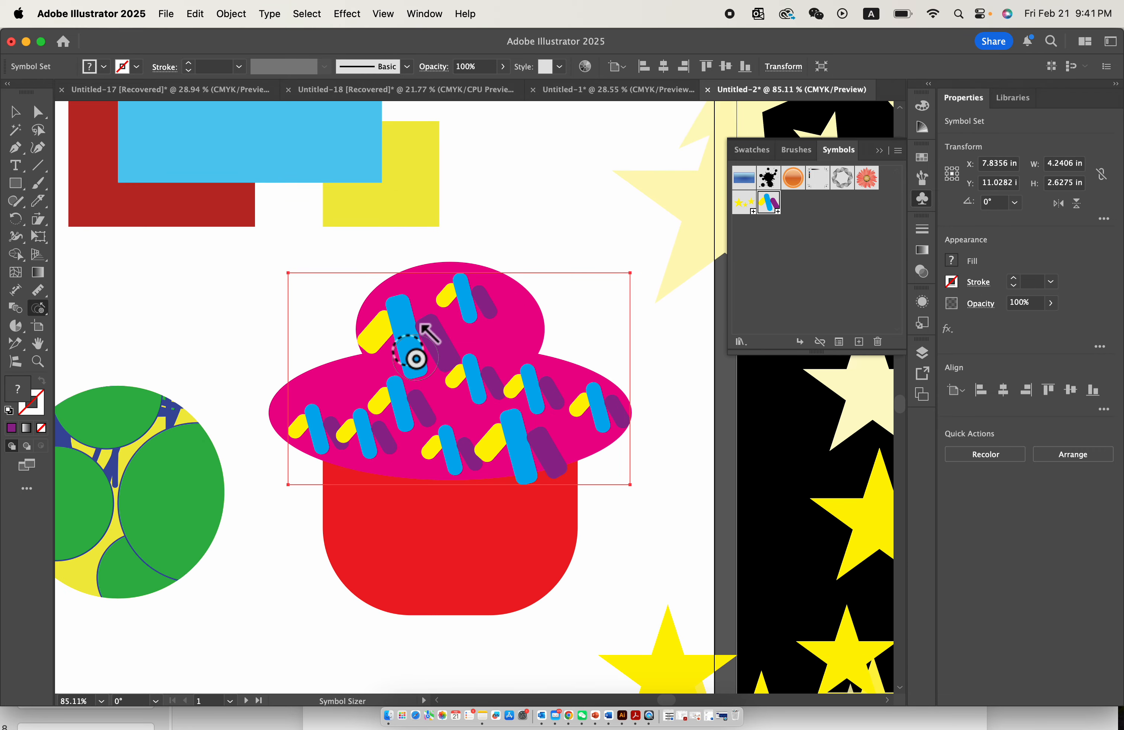
# - Enlarge the upper-left cluster further along with the right-centre cluster on the lower ellipse, using the Symbol Sizer
pyautogui.moveTo(416, 358)
pyautogui.mouseDown()
pyautogui.moveTo(481, 416)
pyautogui.moveTo(480, 406)
pyautogui.moveTo(536, 402)
pyautogui.mouseUp()
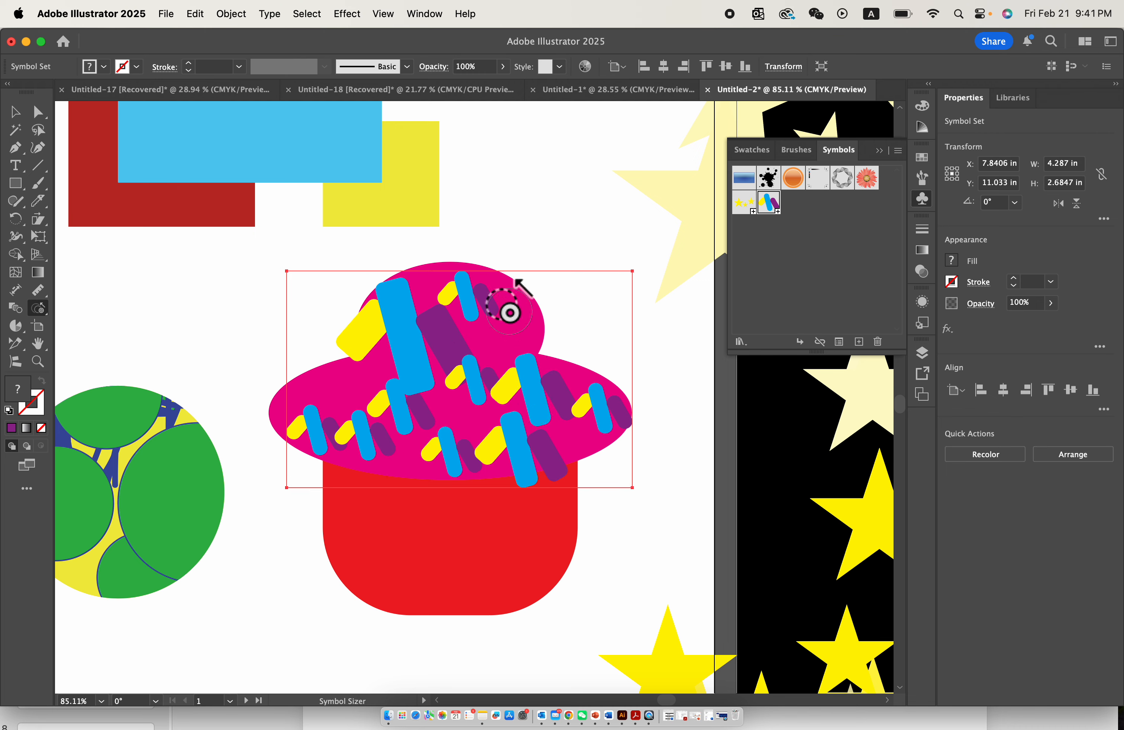
pyautogui.moveTo(509, 312); pyautogui.dragTo(488, 306)
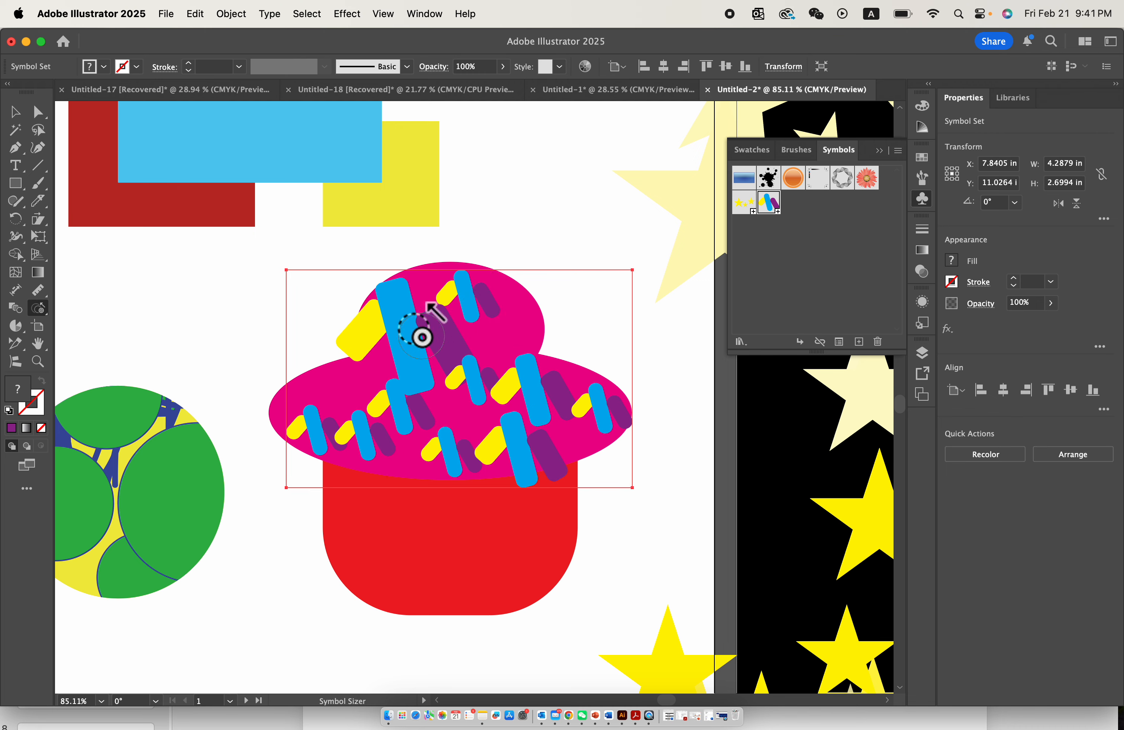
pyautogui.moveTo(417, 339); pyautogui.dragTo(414, 340)
pyautogui.scroll(-5, 414, 340)
pyautogui.press('super+z')
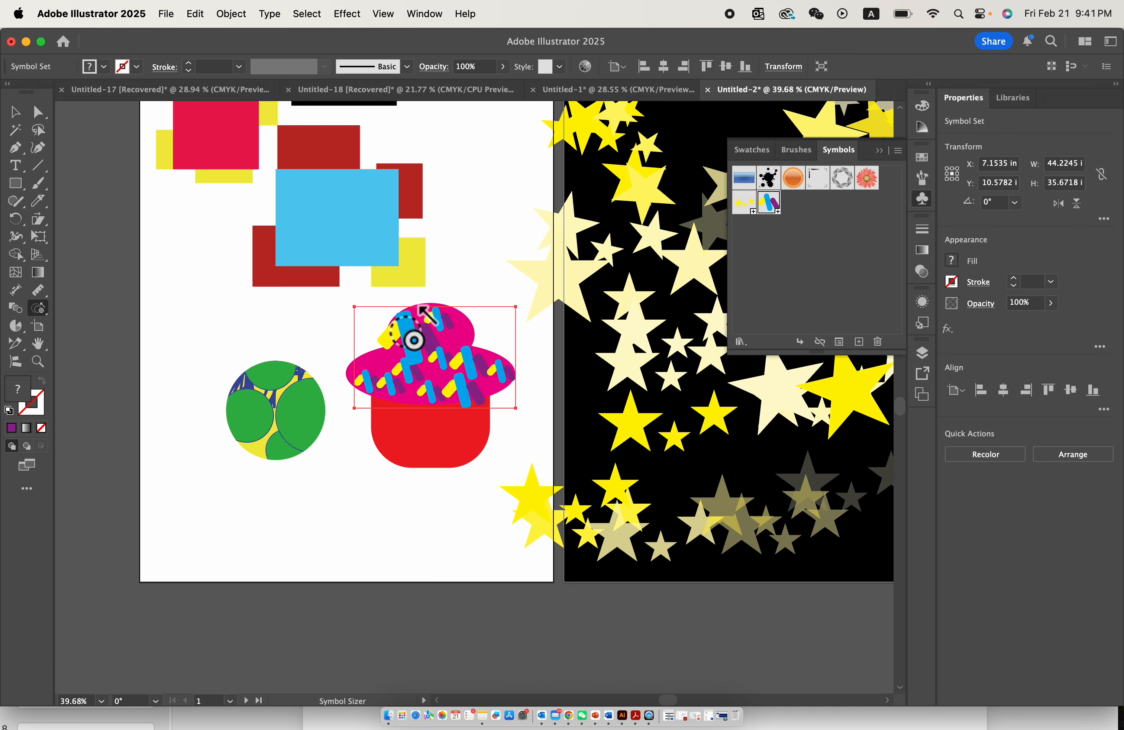
pyautogui.scroll(5, 414, 340)
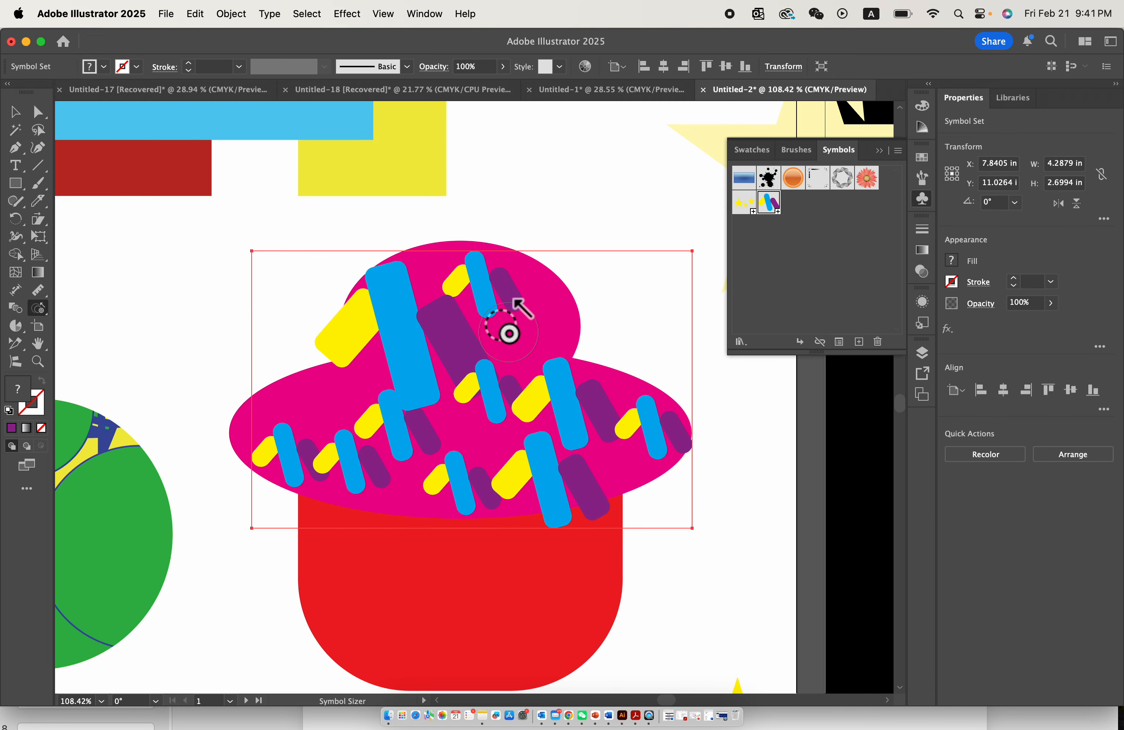
pyautogui.moveTo(464, 485); pyautogui.dragTo(464, 484)
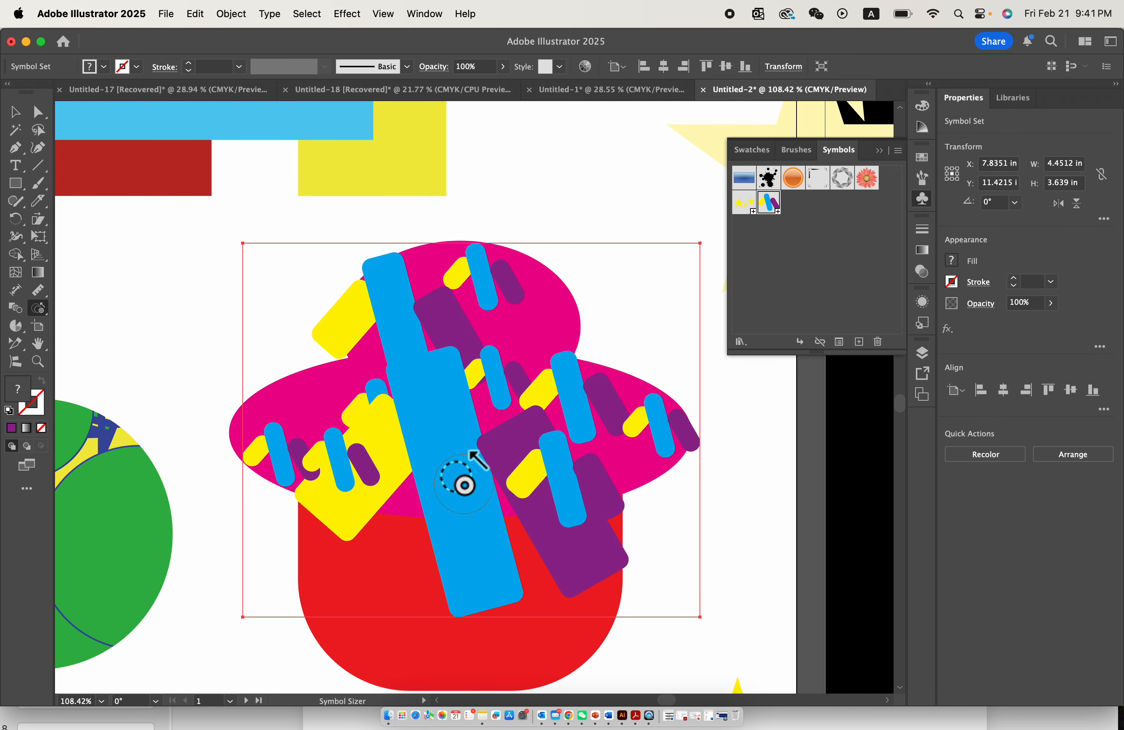
pyautogui.press('super+z')
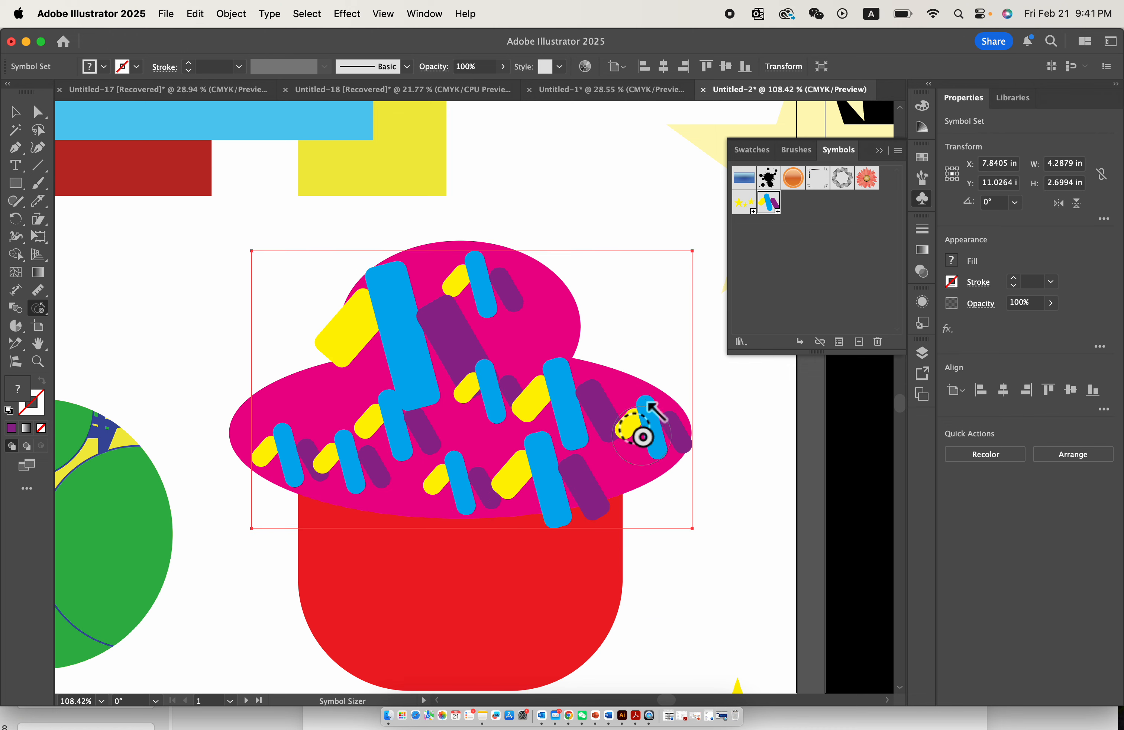
# - Enlarge the far-right capsule cluster slightly, and rotate the topmost and central clusters with the Symbol Spinner
pyautogui.moveTo(658, 443); pyautogui.dragTo(658, 443)
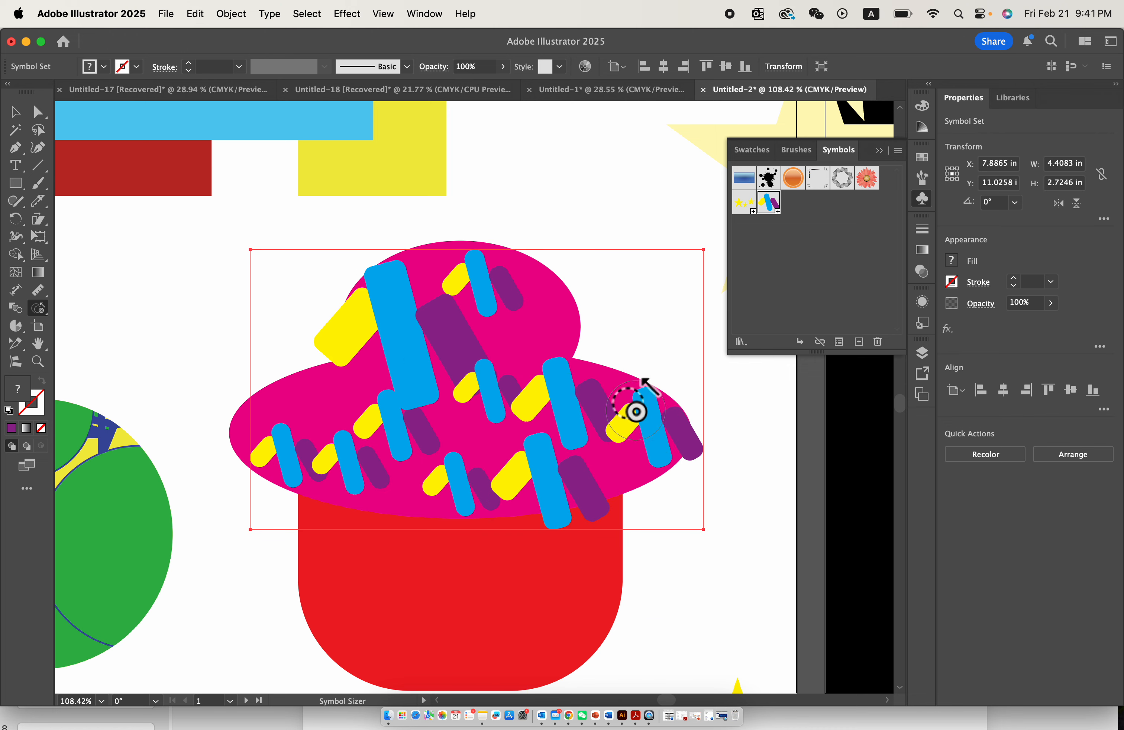
pyautogui.click(43, 307)
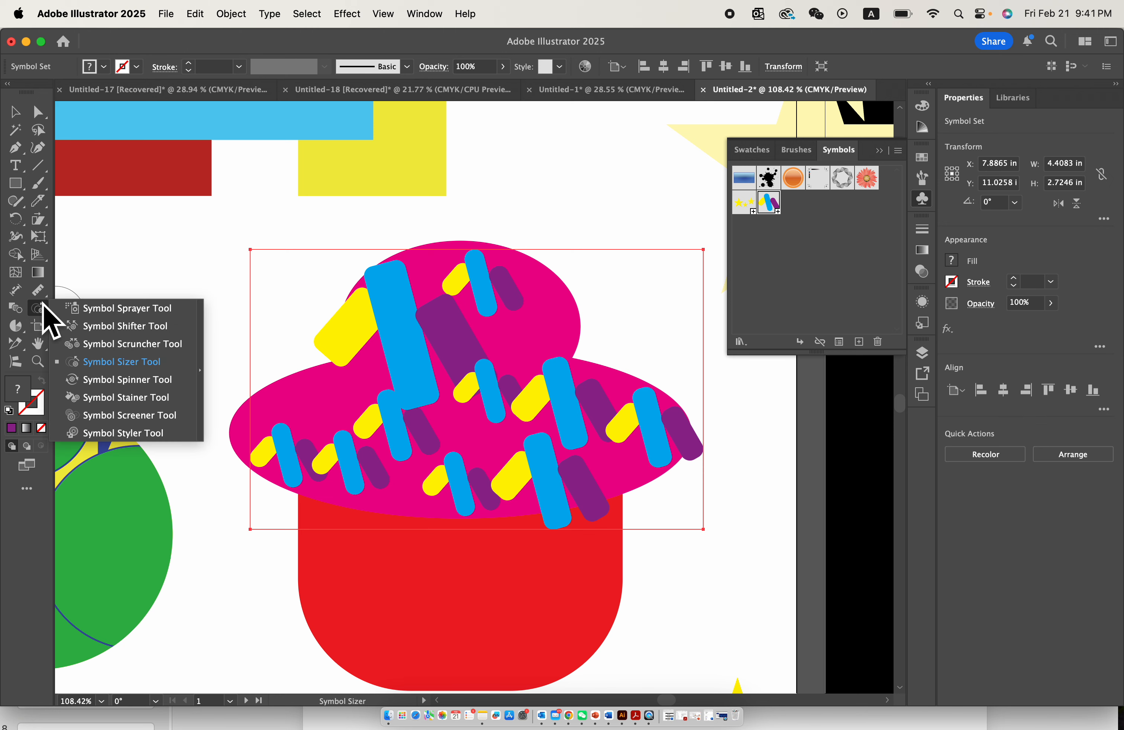
pyautogui.click(160, 396)
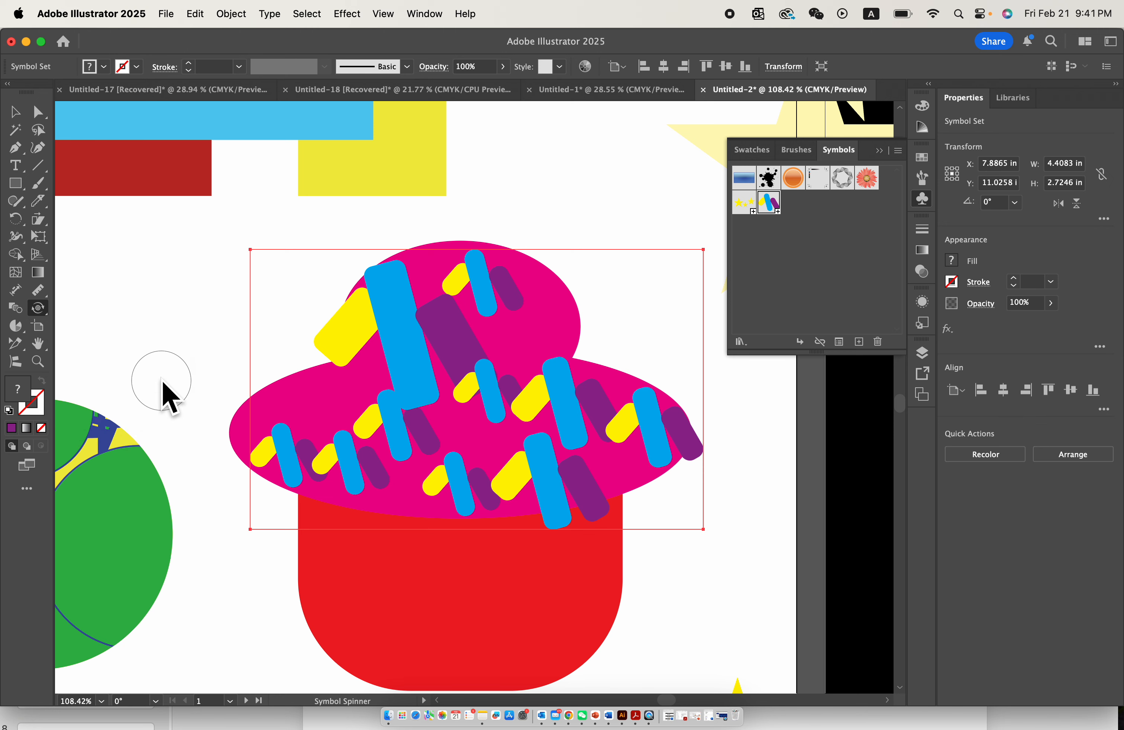
pyautogui.moveTo(539, 323)
pyautogui.mouseDown()
pyautogui.moveTo(458, 343)
pyautogui.moveTo(503, 321)
pyautogui.moveTo(449, 330)
pyautogui.mouseUp()
pyautogui.moveTo(427, 413)
pyautogui.mouseDown()
pyautogui.moveTo(381, 419)
pyautogui.moveTo(401, 414)
pyautogui.mouseUp()
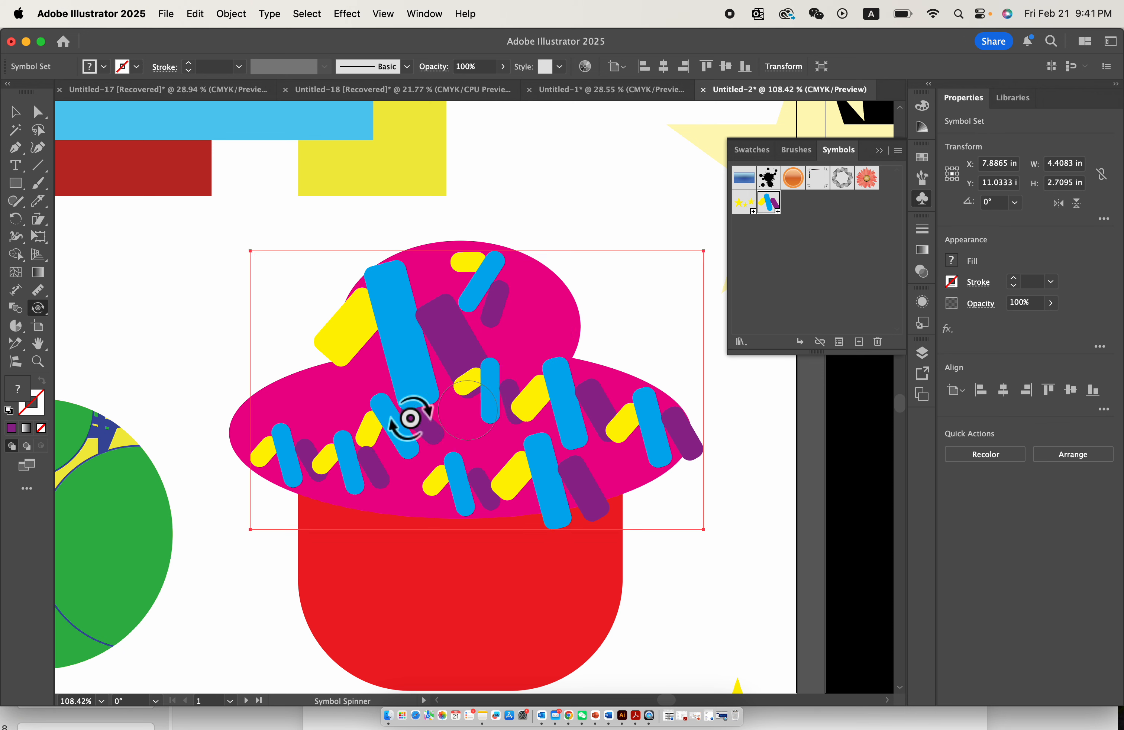
# - Tint the second capsule cluster from the left on the lower ellipse with the Symbol Stainer
pyautogui.click(40, 312)
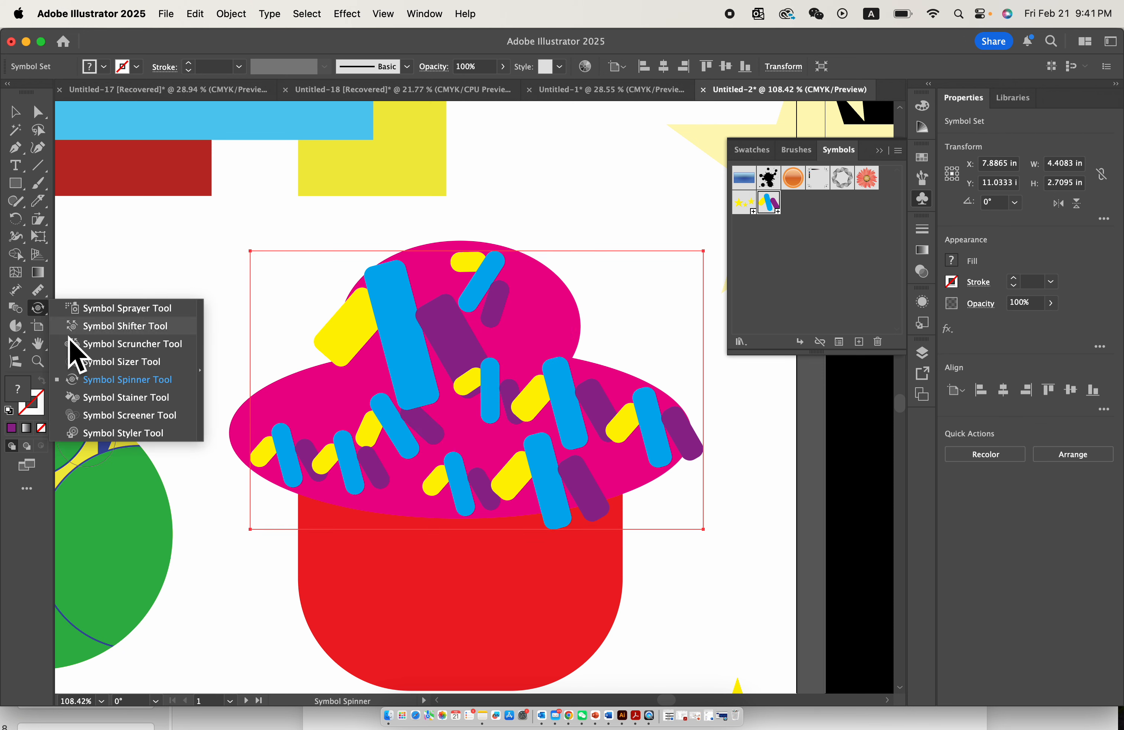
pyautogui.click(148, 402)
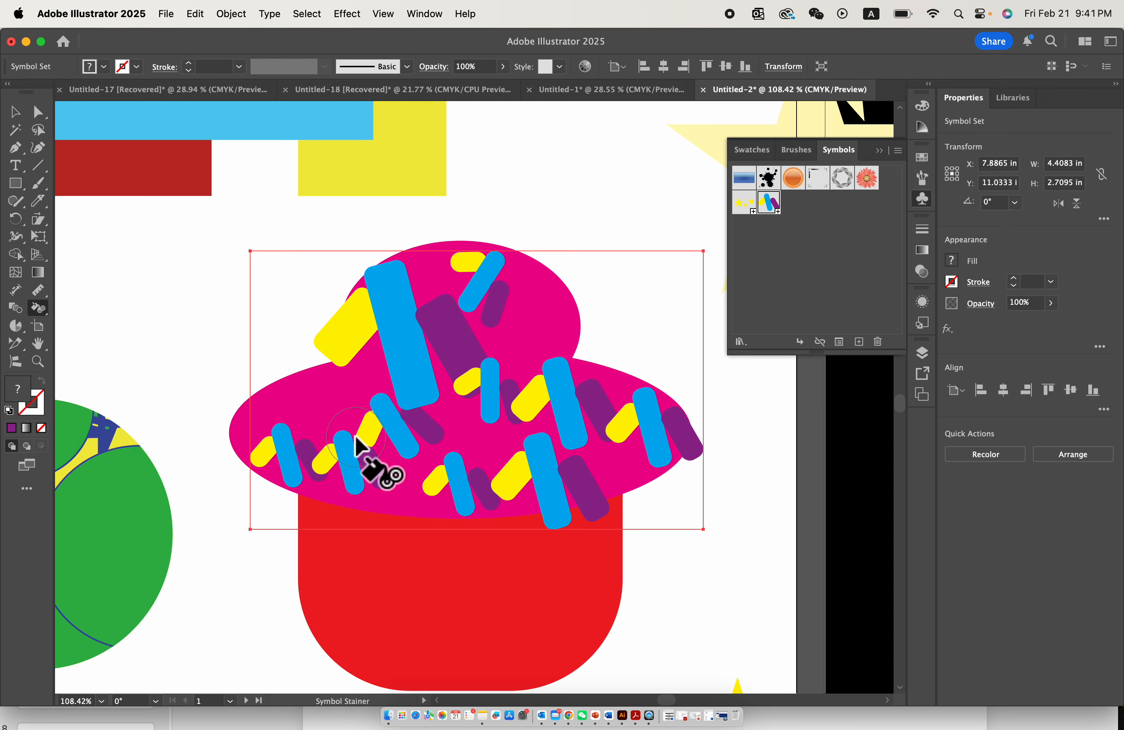
pyautogui.click(354, 456)
pyautogui.scroll(5, 386, 409)
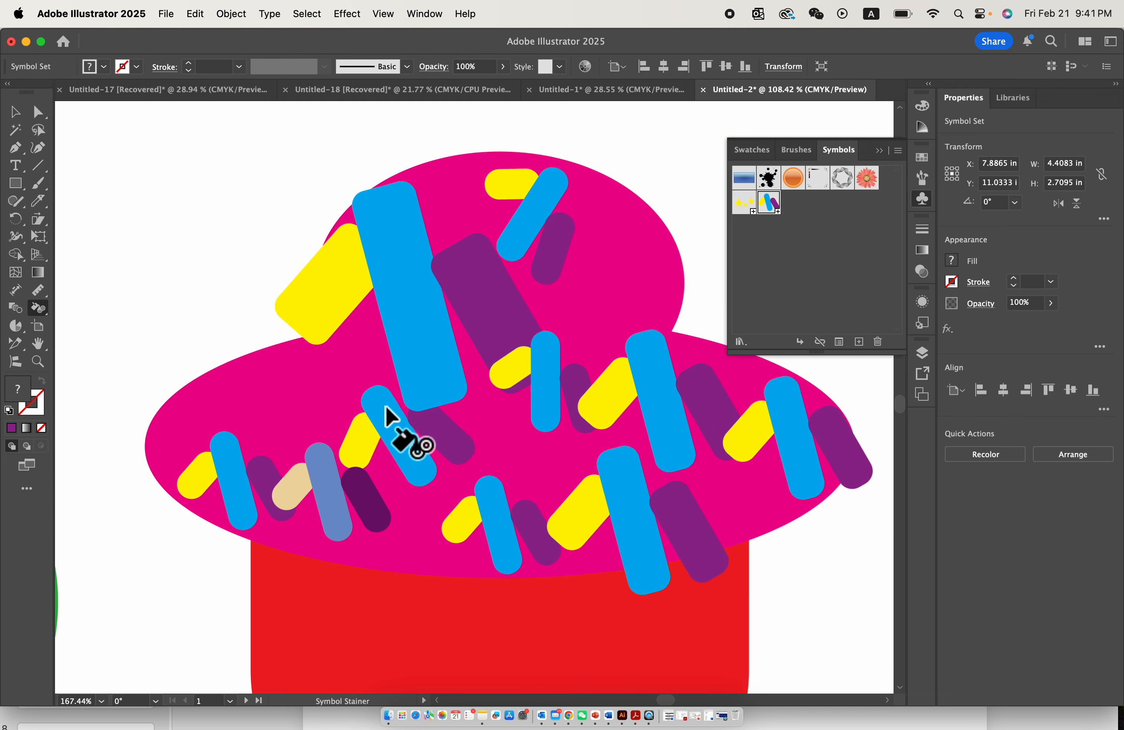
# - Deselect the sprinkle symbol set and move the whole cupcake to the upper-left corner of the first artboard
pyautogui.scroll(-8, 384, 349)
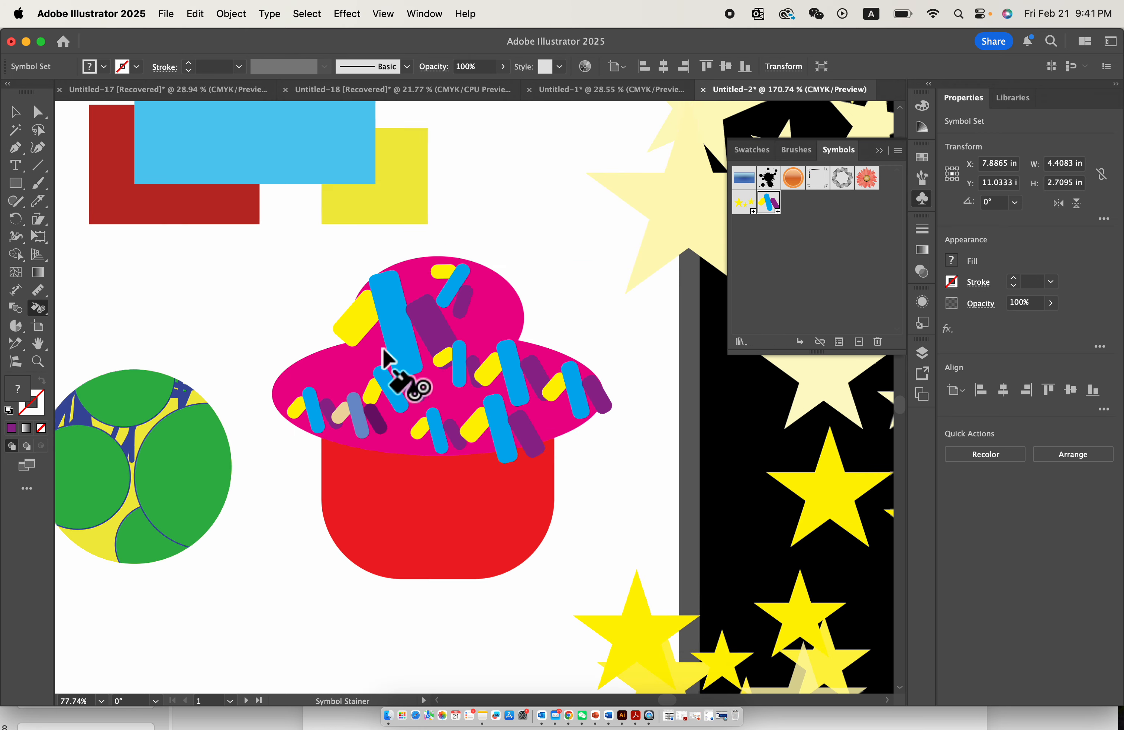
pyautogui.click(15, 111)
pyautogui.click(271, 268)
pyautogui.scroll(-4, 271, 269)
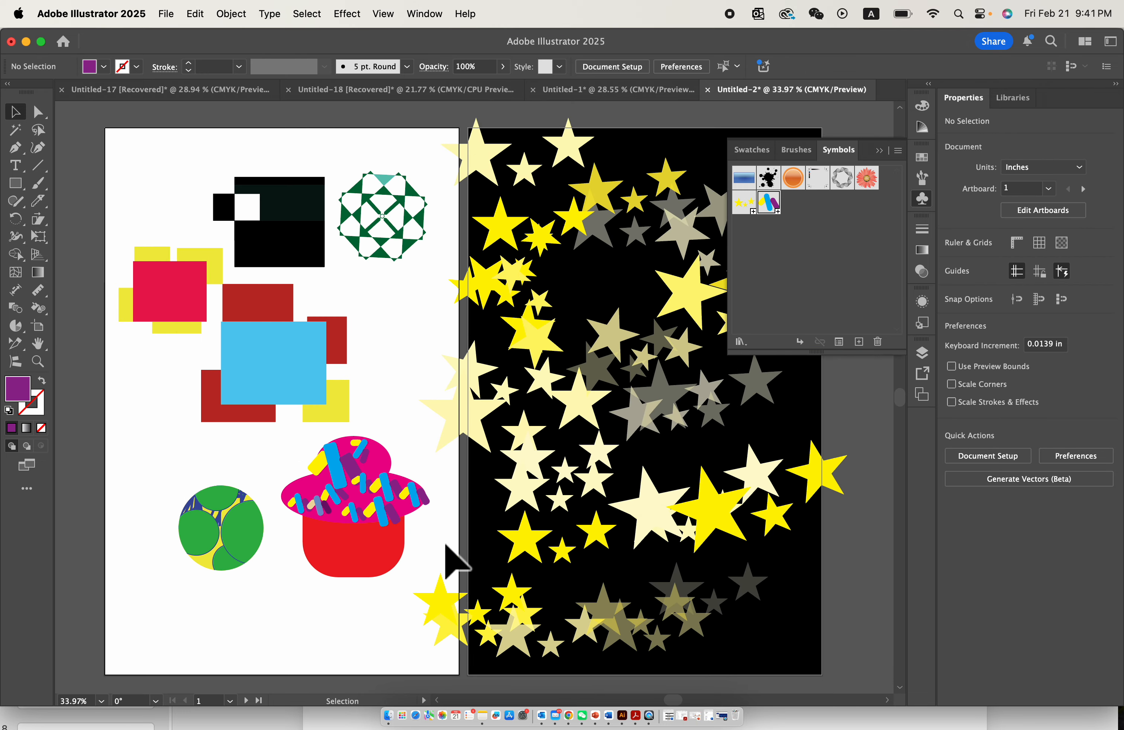
pyautogui.moveTo(389, 572); pyautogui.dragTo(175, 221)
pyautogui.click(245, 200)
pyautogui.scroll(-2, 246, 201)
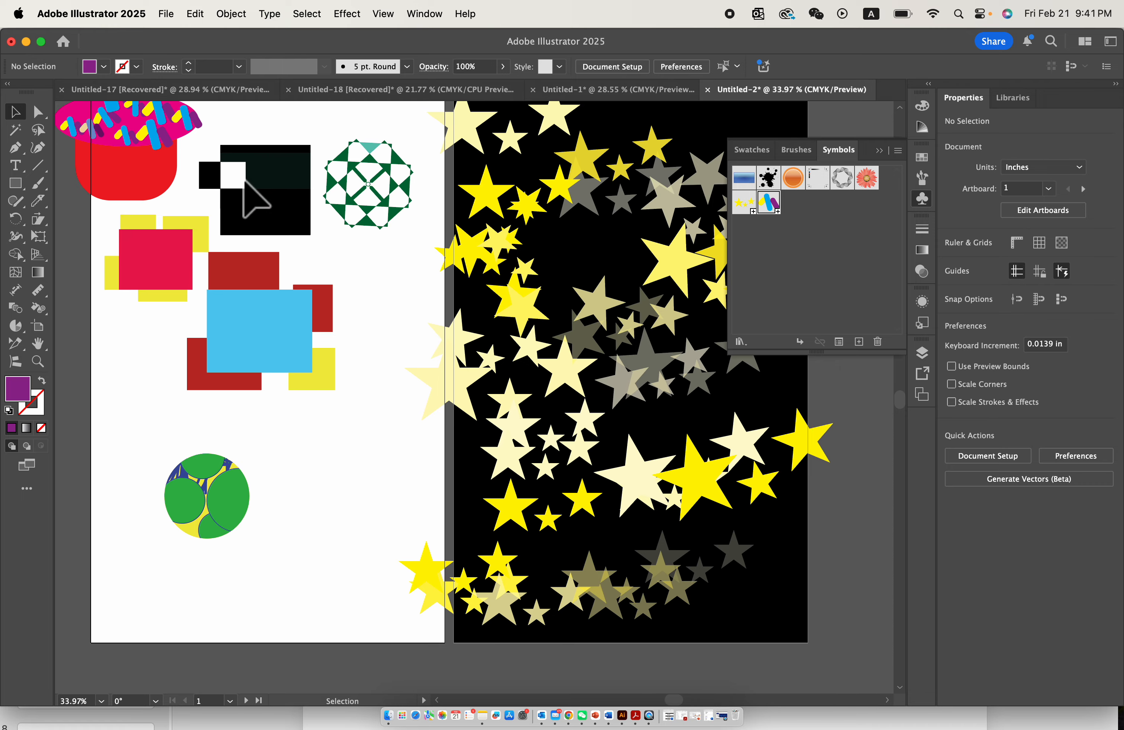
pyautogui.scroll(3, 193, 451)
pyautogui.scroll(-3, 346, 613)
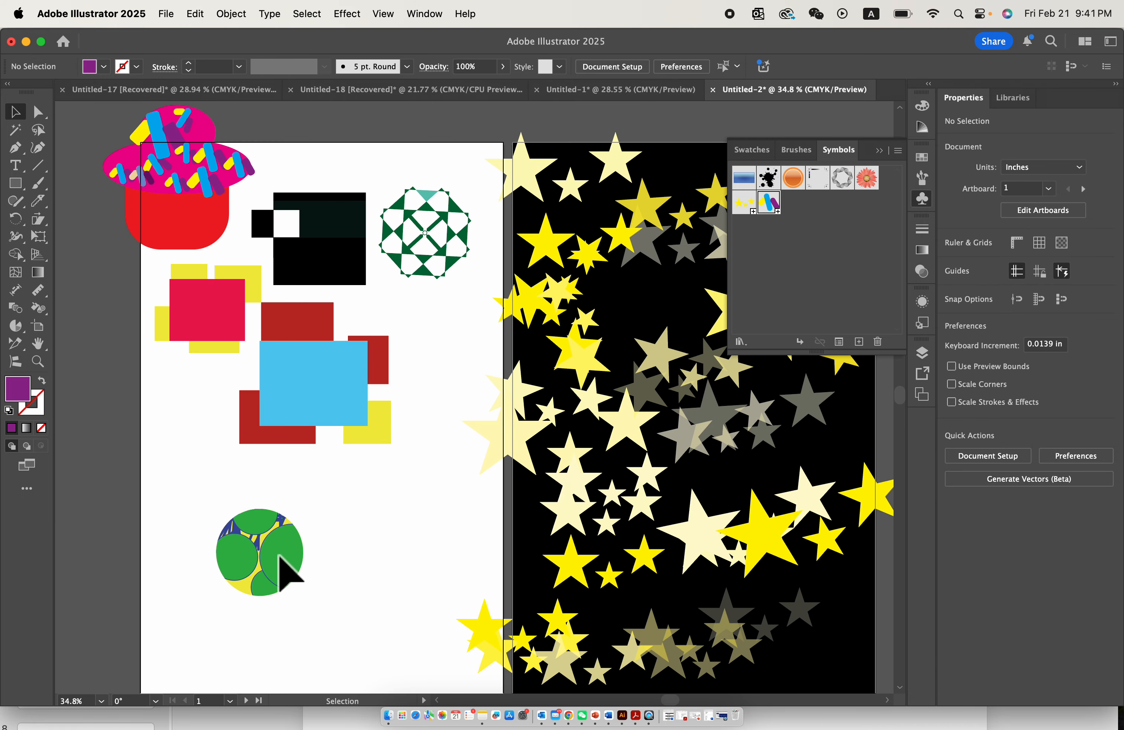
# - Add a new blank artboard beyond the black star artboard
pyautogui.hscroll(5, 768, 495)
pyautogui.click(922, 397)
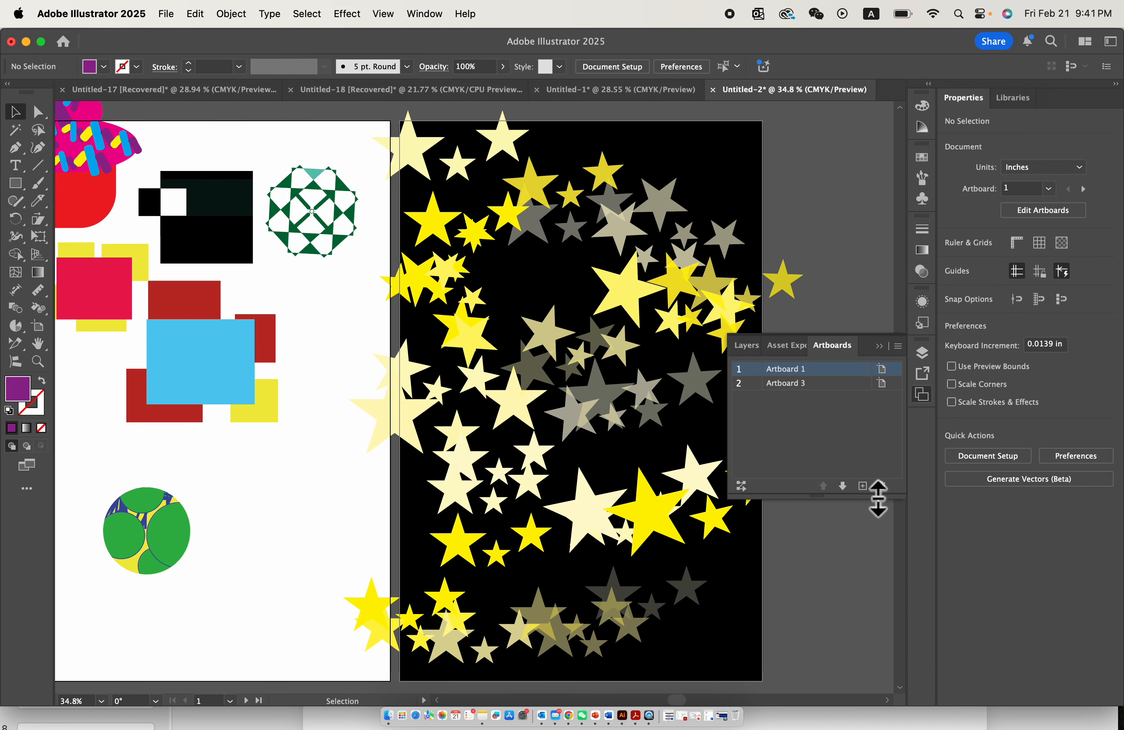
pyautogui.click(862, 486)
pyautogui.moveTo(313, 285); pyautogui.dragTo(234, 295)
pyautogui.click(528, 279)
pyautogui.scroll(3, 528, 279)
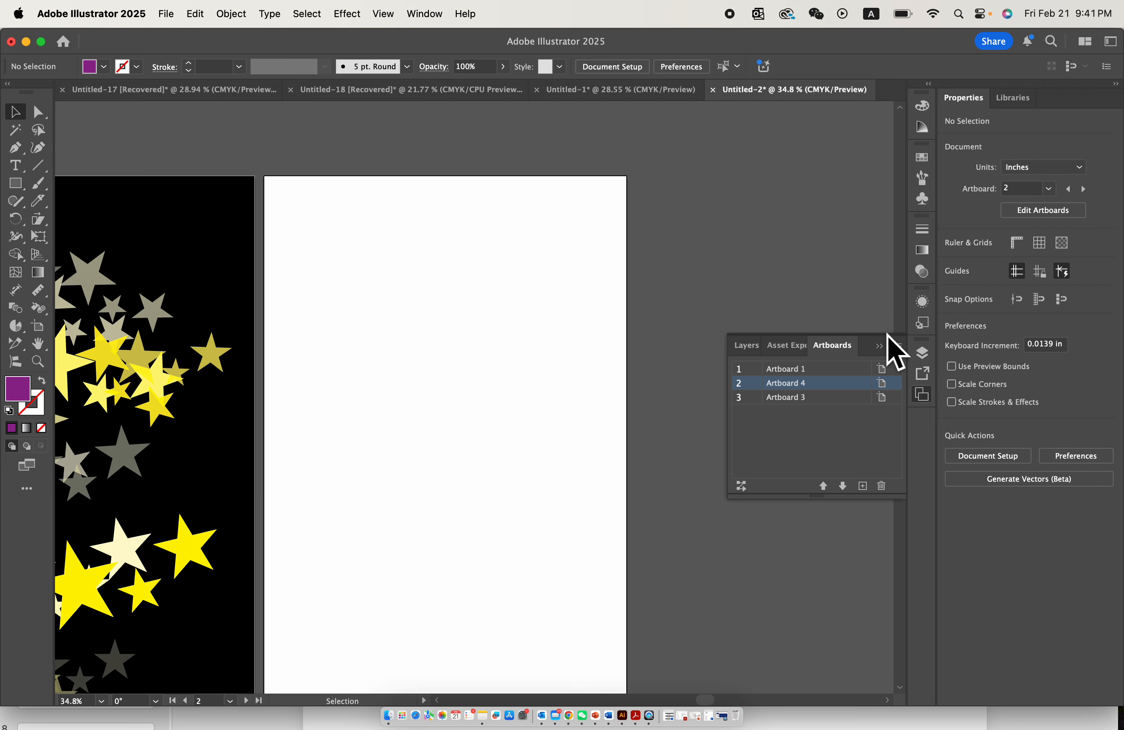
pyautogui.click(879, 345)
pyautogui.scroll(-5, 464, 431)
pyautogui.hscroll(-5, 463, 430)
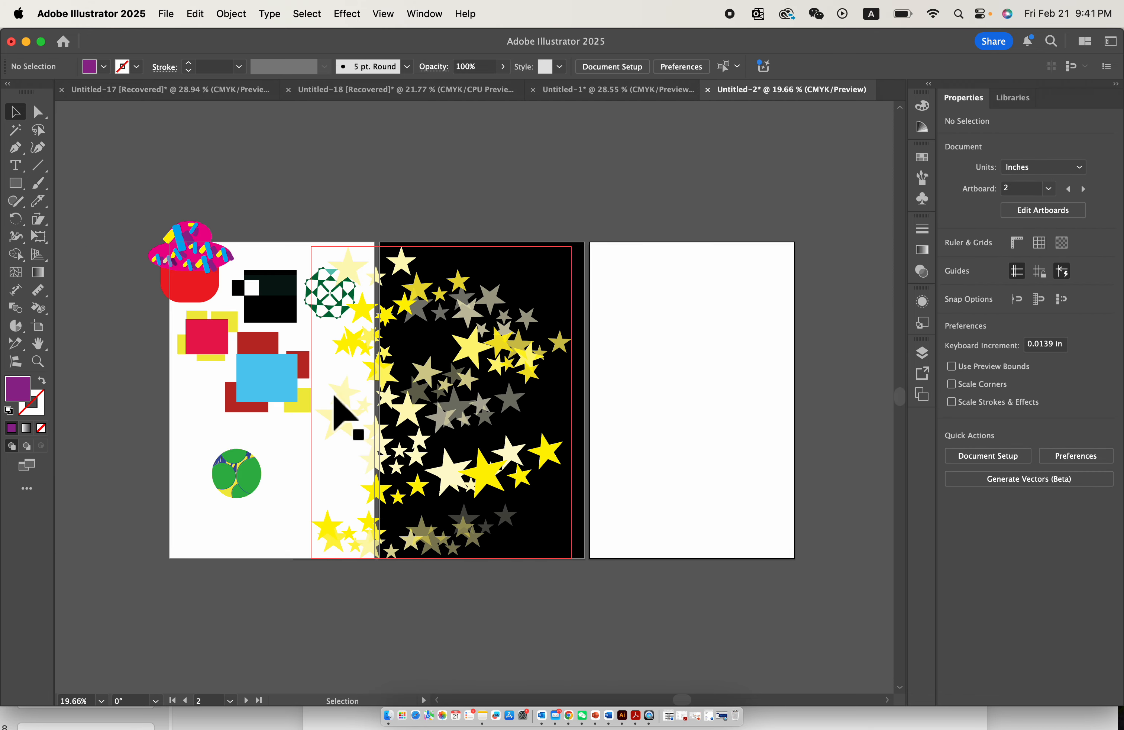
# - Draw a purple circle about 5.1 in wide on the new blank artboard with the Ellipse tool
pyautogui.scroll(5, 341, 412)
pyautogui.hscroll(5, 338, 409)
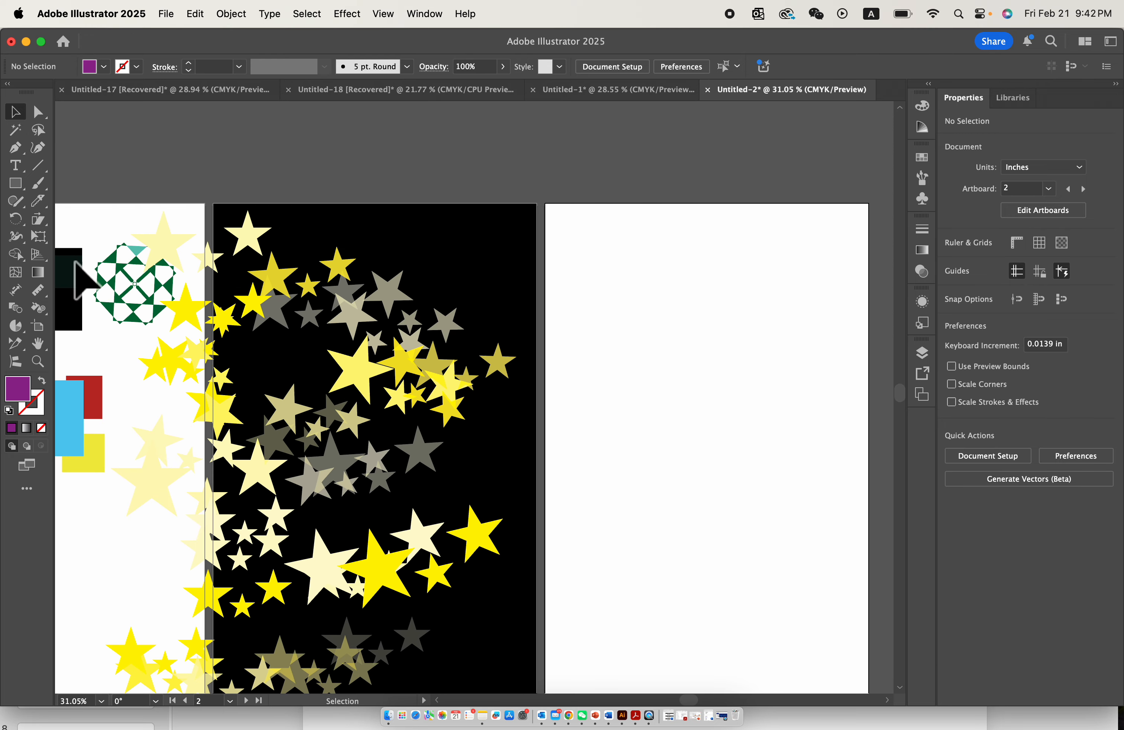
pyautogui.click(23, 186)
pyautogui.click(76, 218)
pyautogui.hscroll(3, 672, 358)
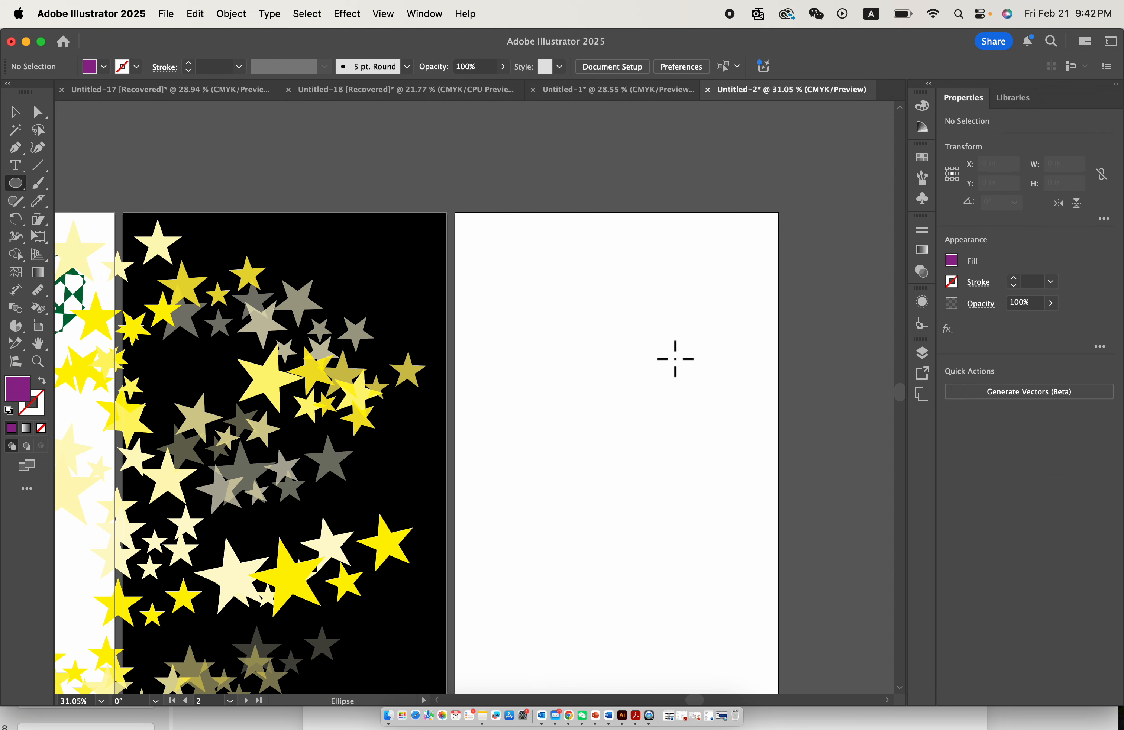
pyautogui.moveTo(564, 313); pyautogui.dragTo(714, 462)
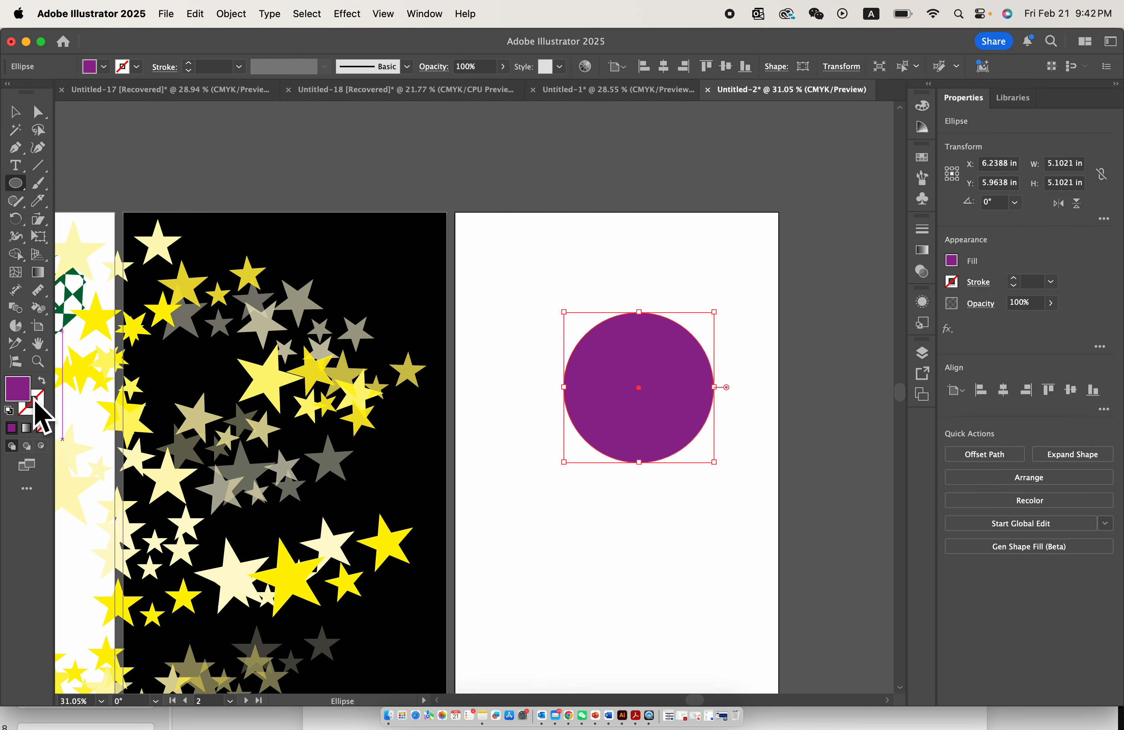
# - Fill the circle with a linear gradient running from light blue to pink
pyautogui.click(26, 428)
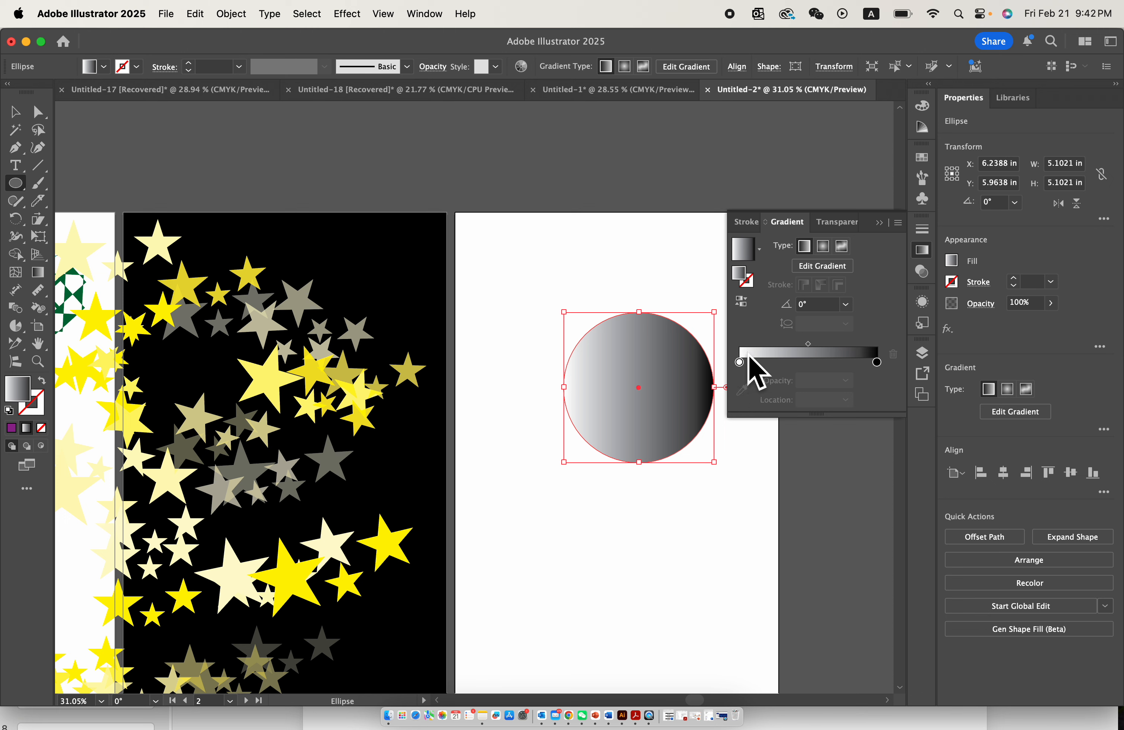
pyautogui.doubleClick(738, 364)
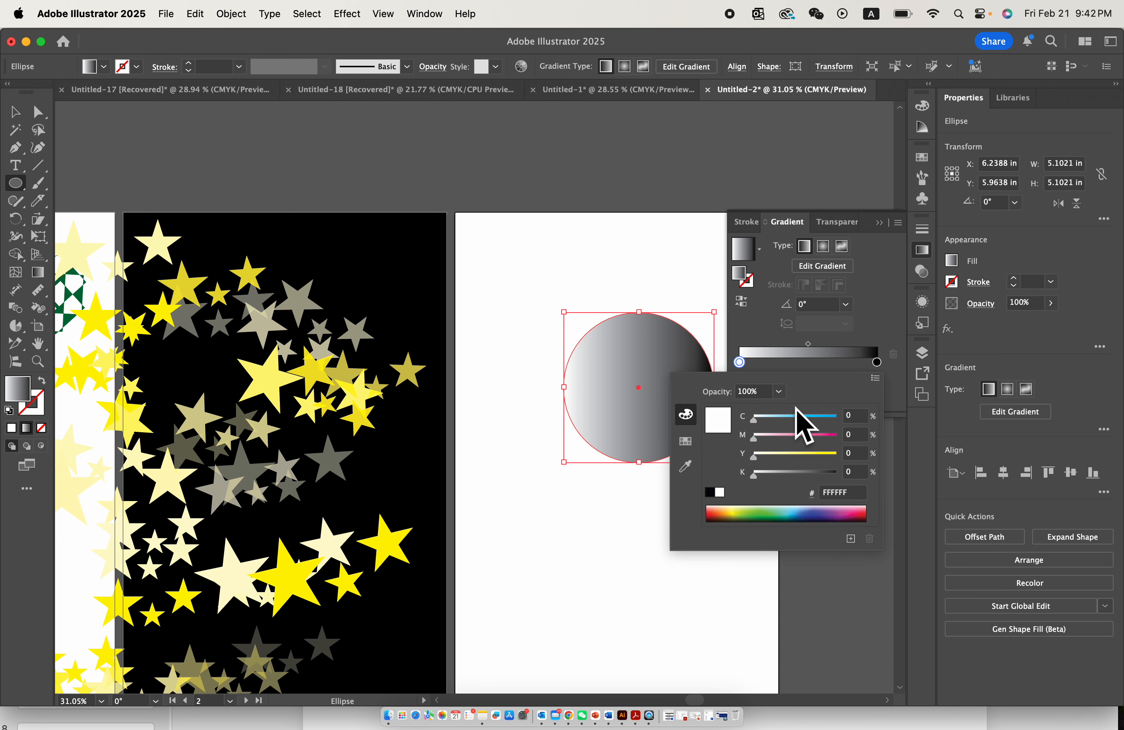
pyautogui.click(802, 417)
pyautogui.doubleClick(876, 362)
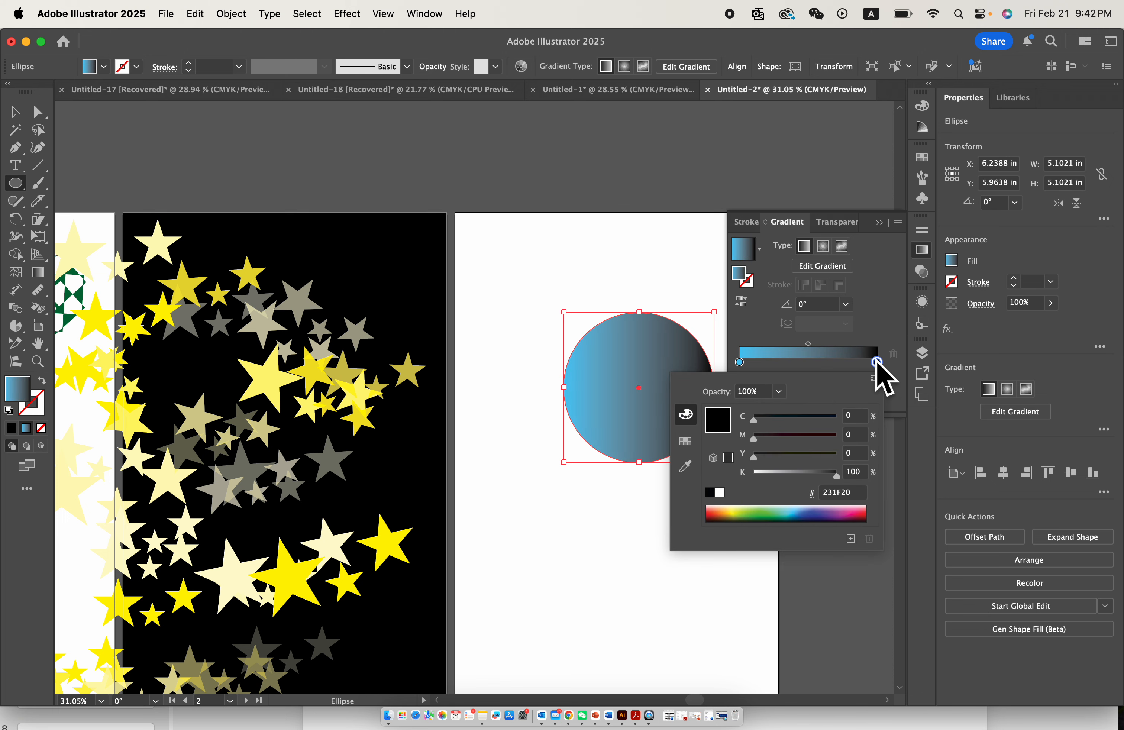
pyautogui.click(854, 508)
pyautogui.click(584, 578)
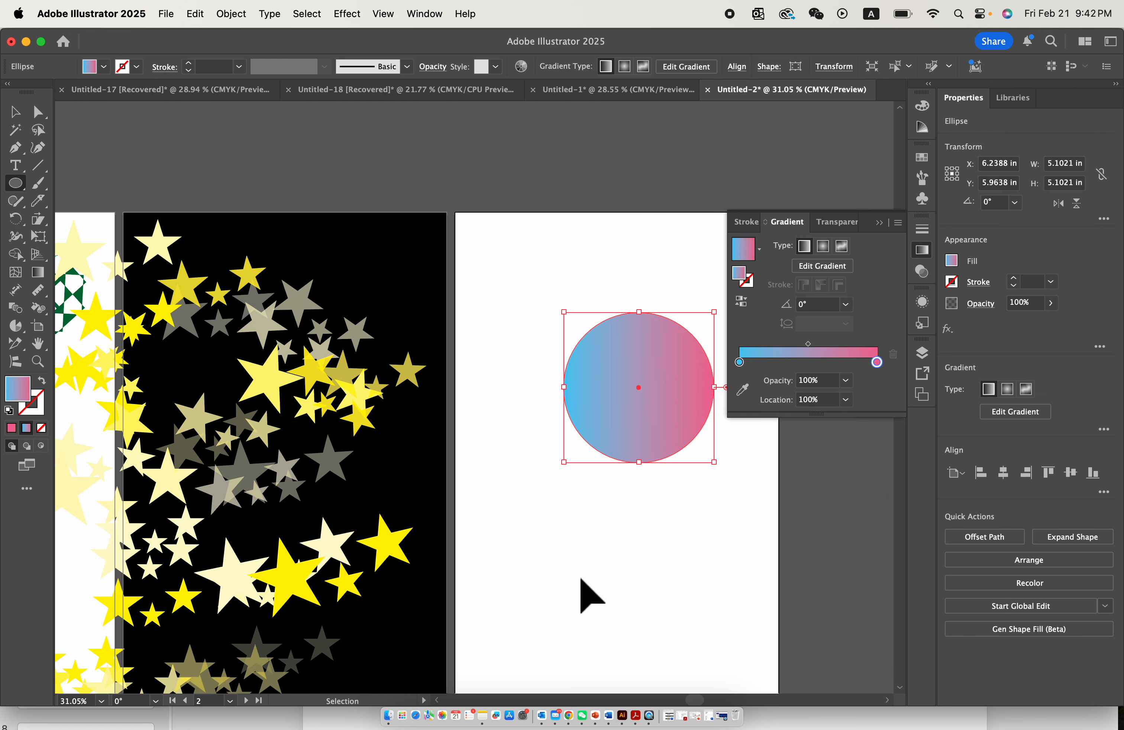
# - Undo the gradient colours, the gradient fill and the circle itself
pyautogui.press('super+z')
pyautogui.click(879, 221)
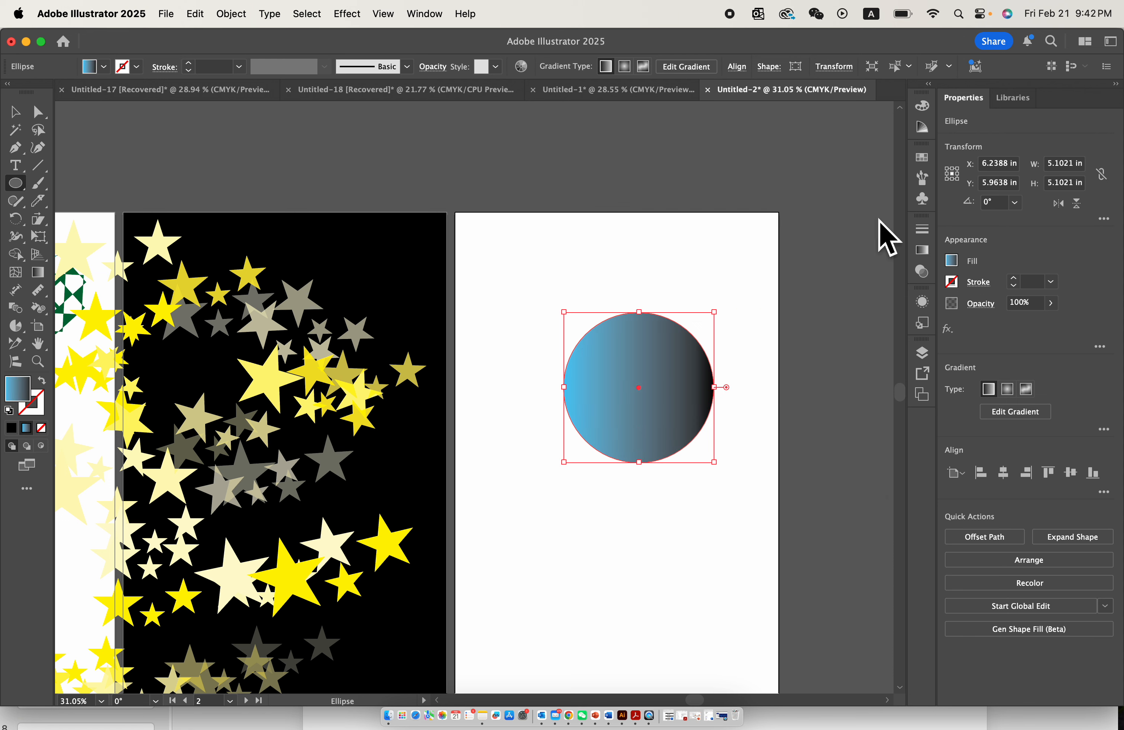
pyautogui.press('super+z')
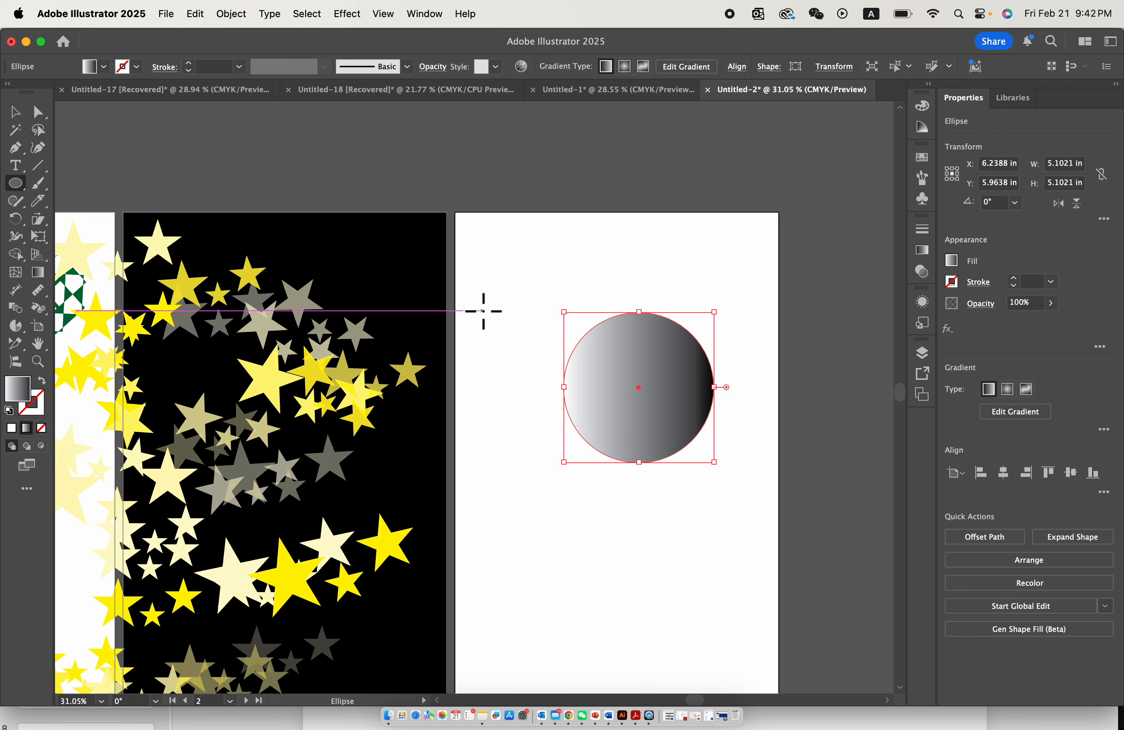
pyautogui.press('super+z')
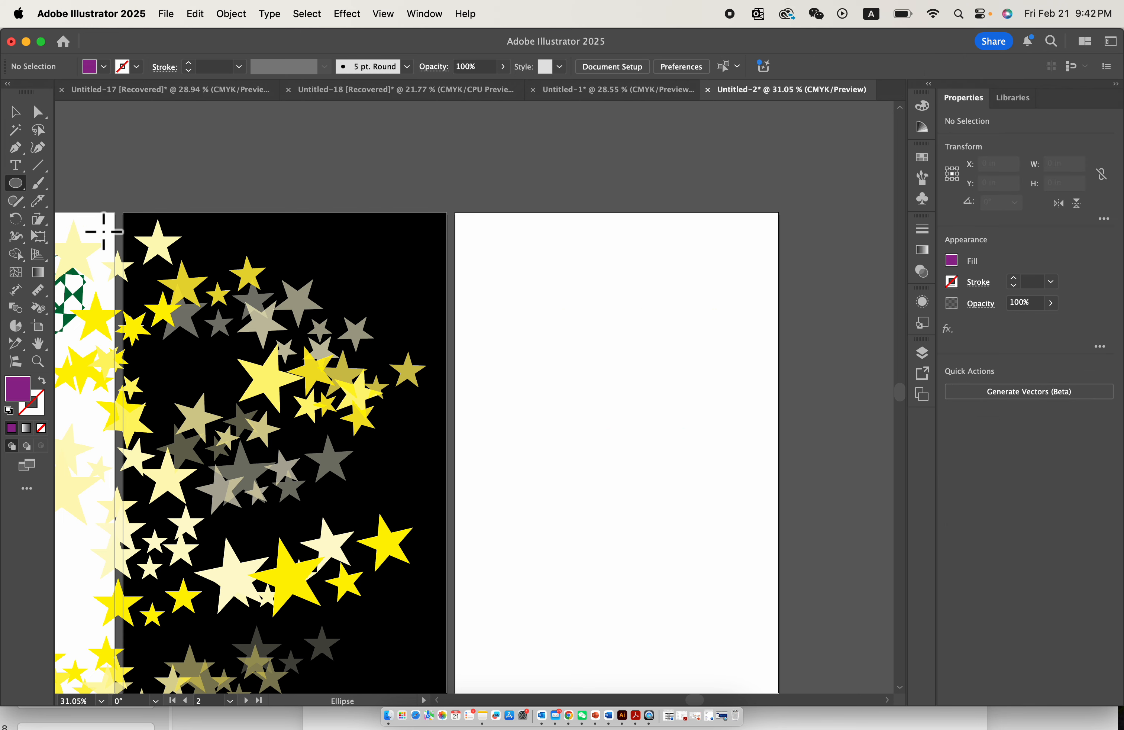
# - Draw a purple circle about 5.43 in wide on the new artboard and enlarge it to about 6.24 in
pyautogui.moveTo(495, 285); pyautogui.dragTo(655, 444)
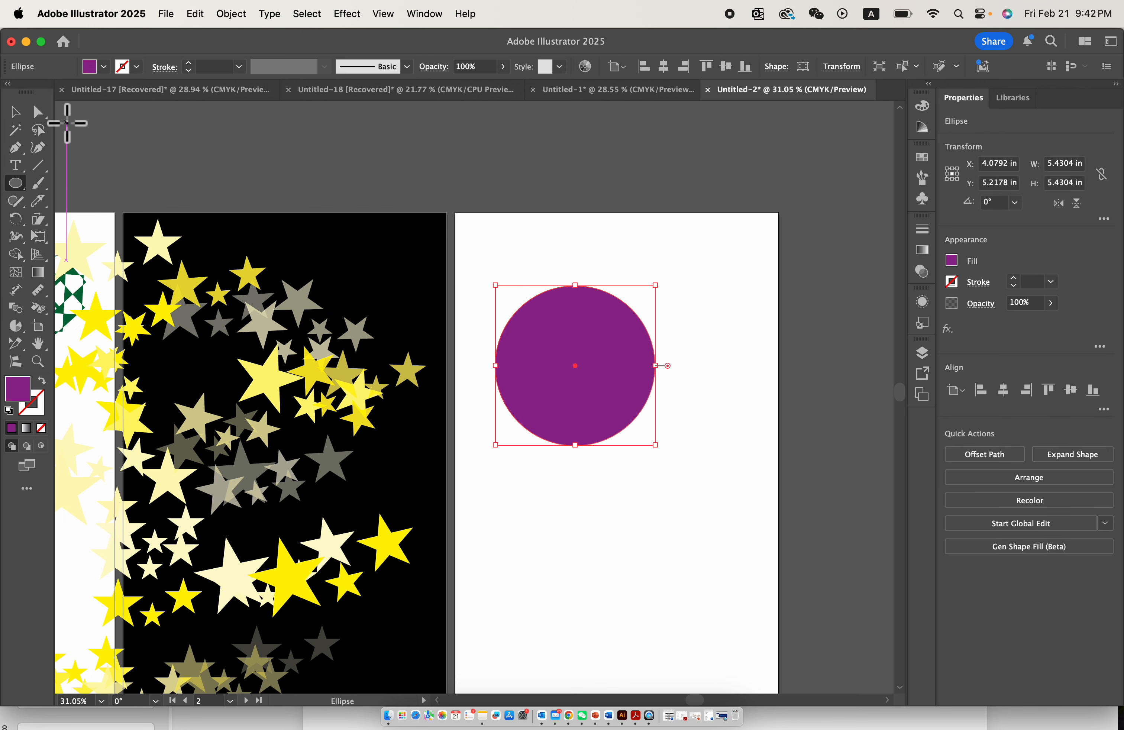
pyautogui.click(9, 106)
pyautogui.scroll(5, 358, 242)
pyautogui.hscroll(5, 537, 366)
pyautogui.scroll(-3, 537, 366)
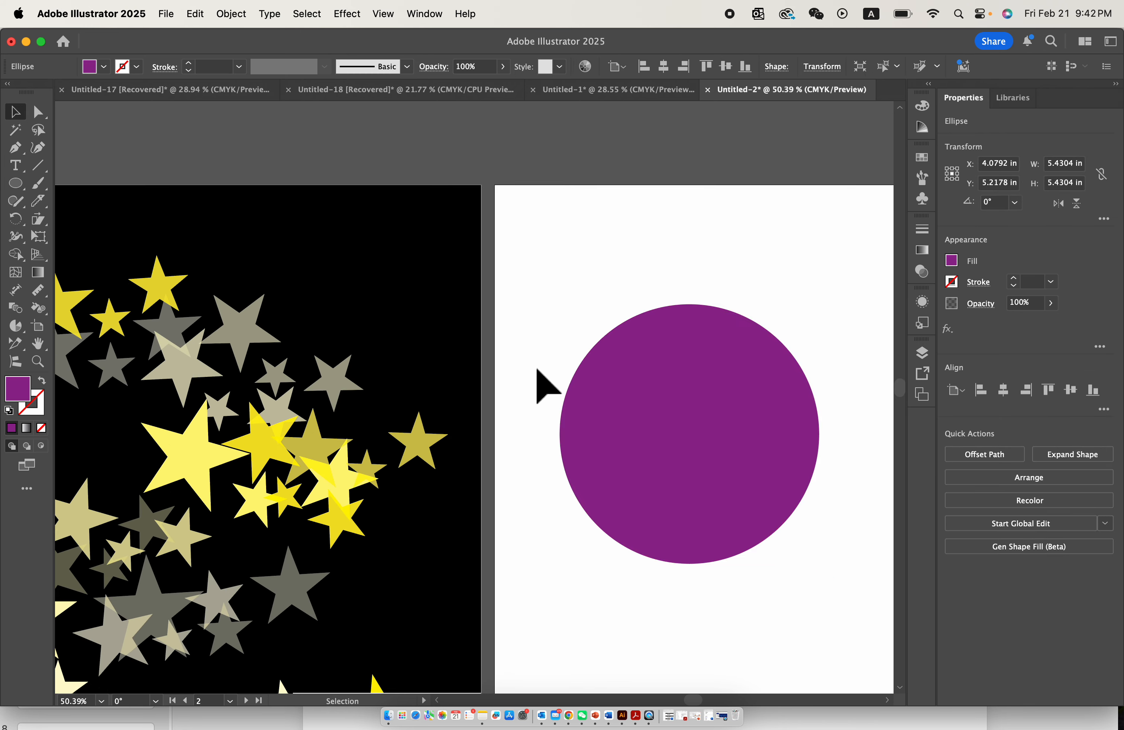
pyautogui.moveTo(681, 474); pyautogui.dragTo(762, 511)
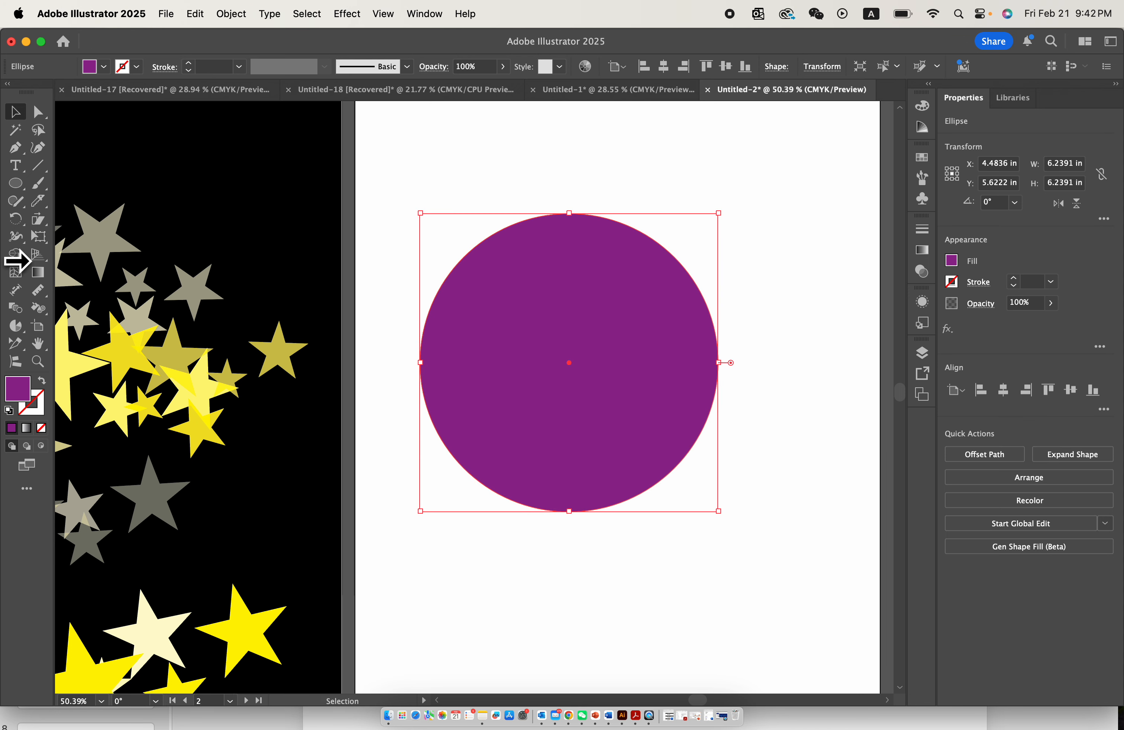
# - Turn the circle into a gradient mesh by adding points along its upper-left edge and across its upper part
pyautogui.click(15, 273)
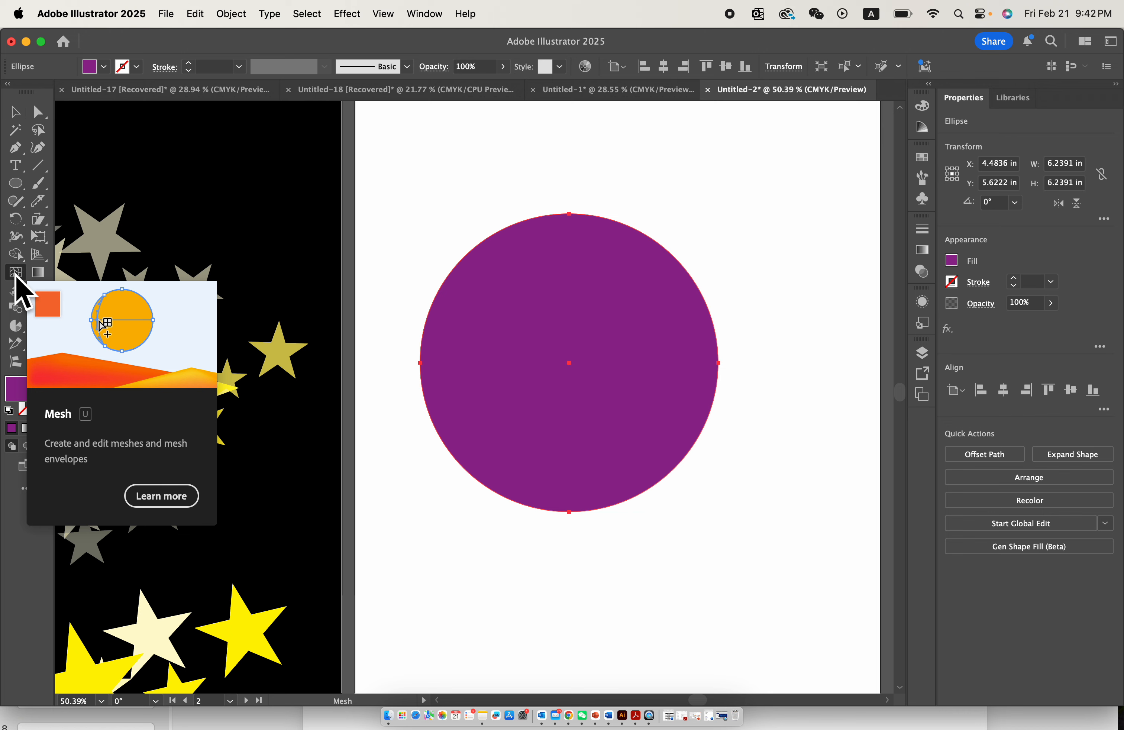
pyautogui.scroll(5, 455, 270)
pyautogui.click(455, 270)
pyautogui.click(432, 327)
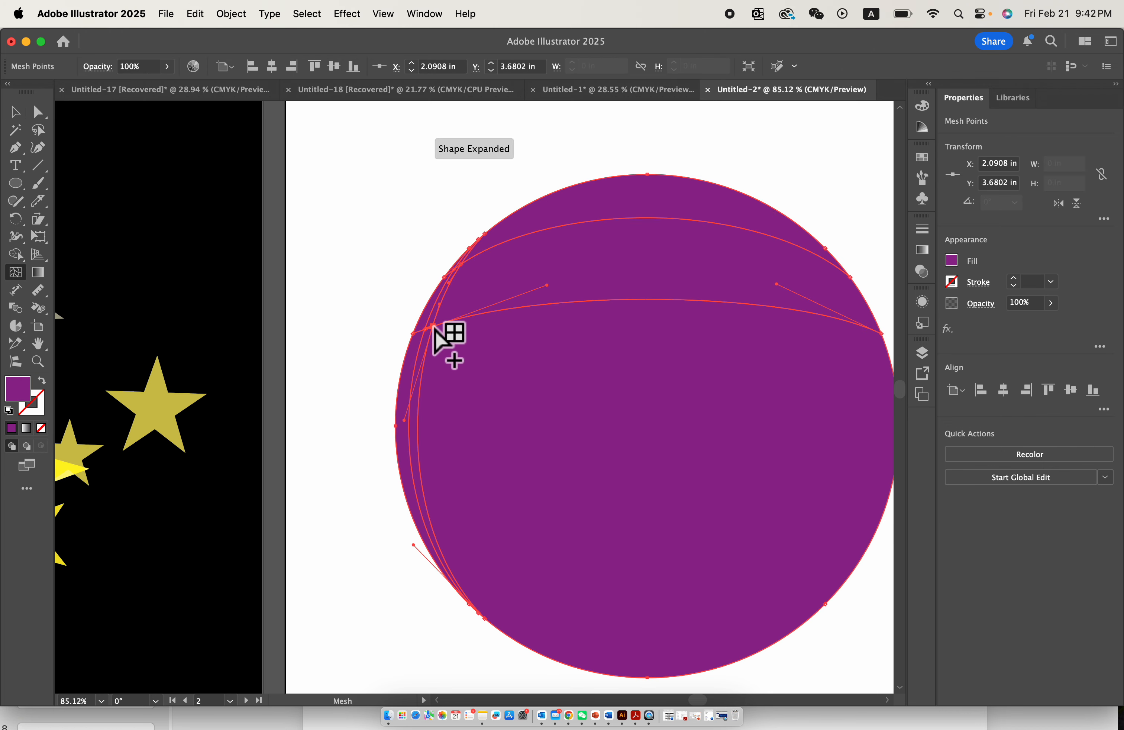
pyautogui.click(567, 302)
pyautogui.click(662, 299)
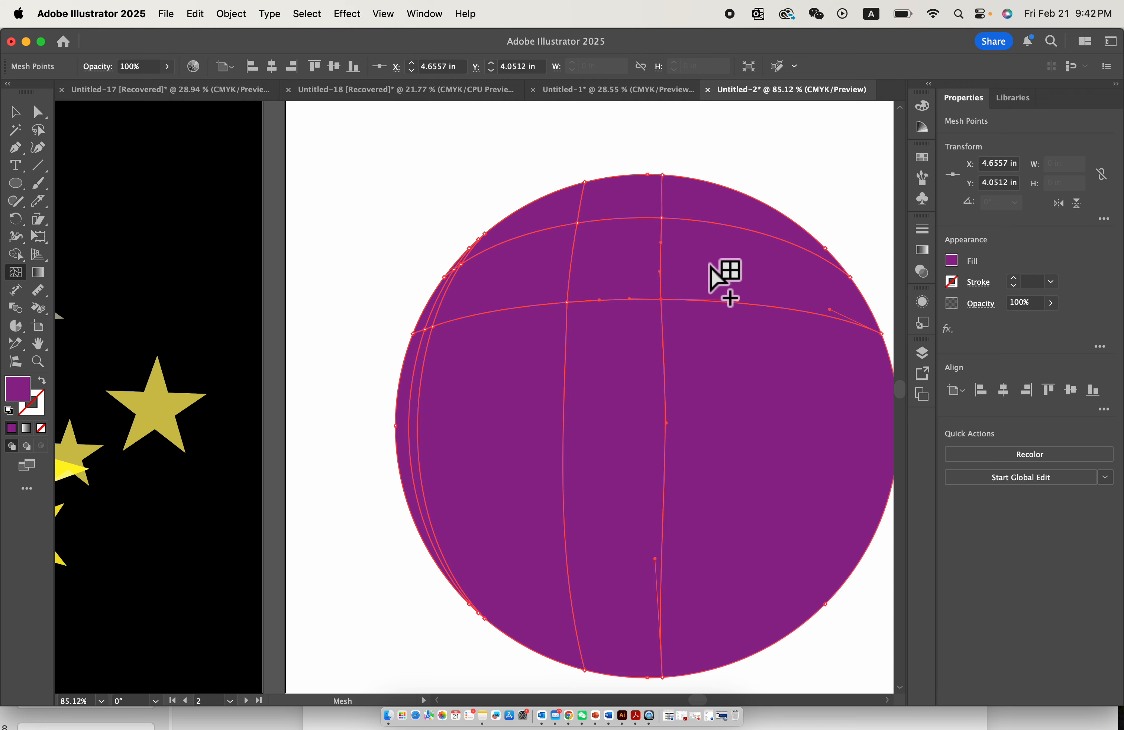
pyautogui.click(731, 229)
pyautogui.hscroll(3, 859, 392)
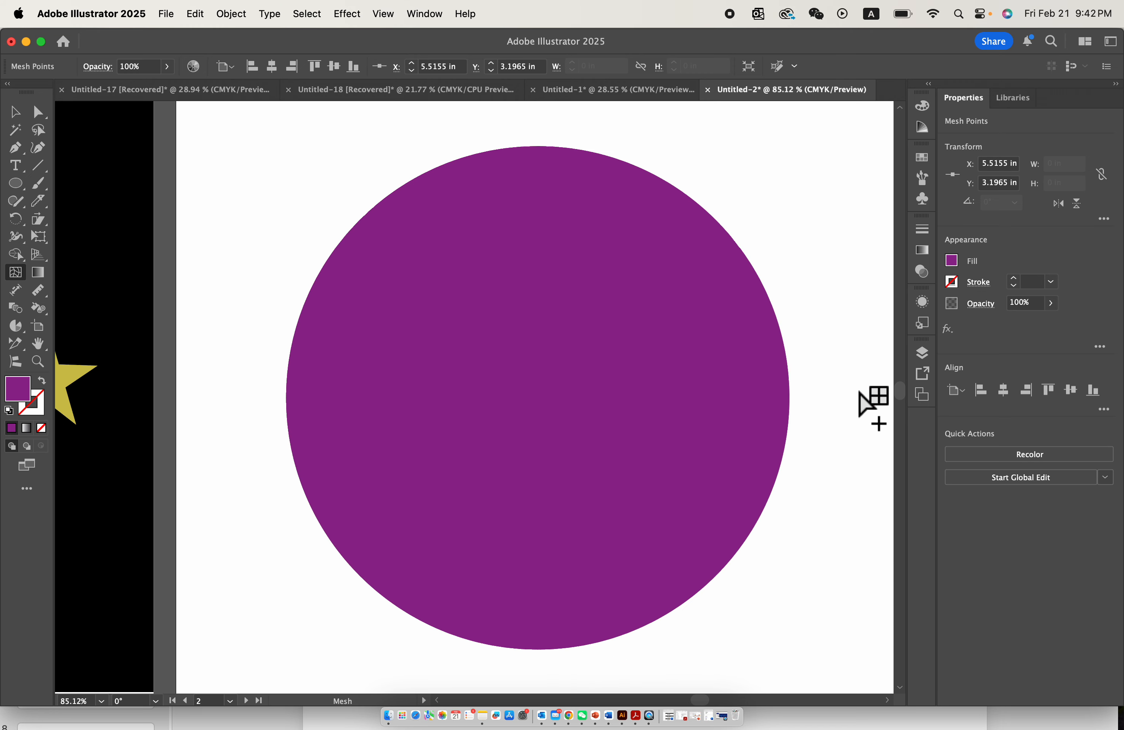
# - Add horizontal mesh lines down the circle's right edge and one more through its middle
pyautogui.click(777, 333)
pyautogui.click(782, 407)
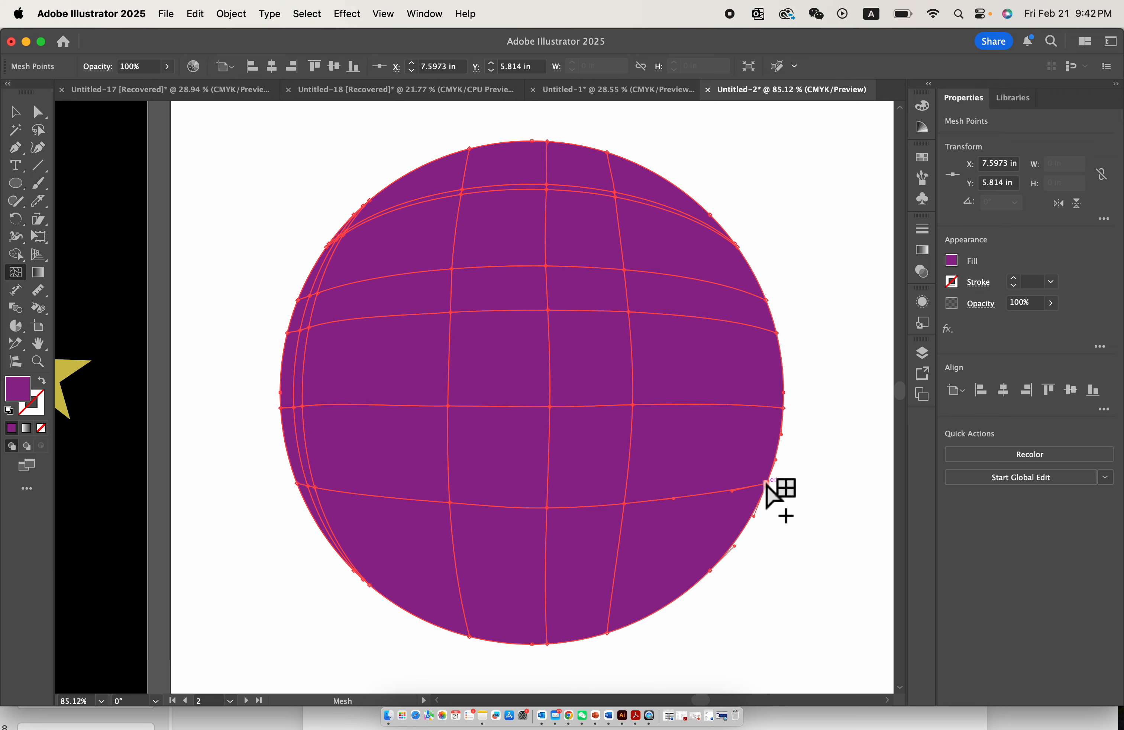
pyautogui.click(766, 482)
pyautogui.click(448, 352)
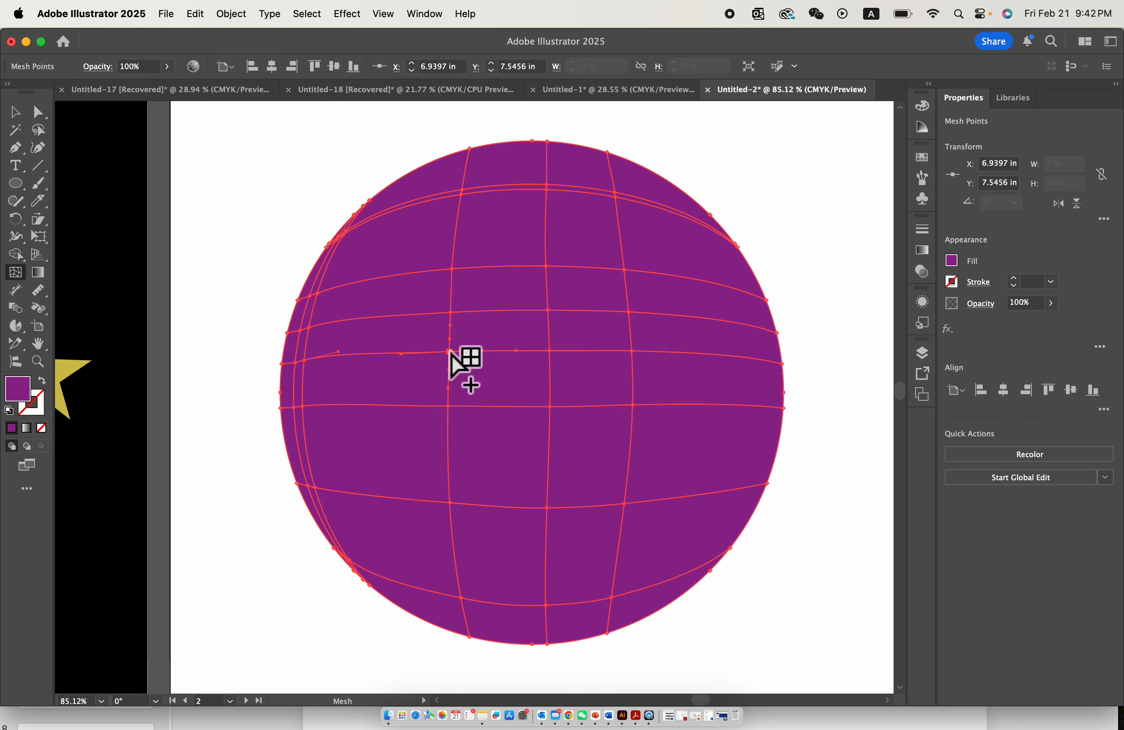
# - Add more vertical mesh lines across the circle's left, centre and right, plus another horizontal line above the middle
pyautogui.click(388, 315)
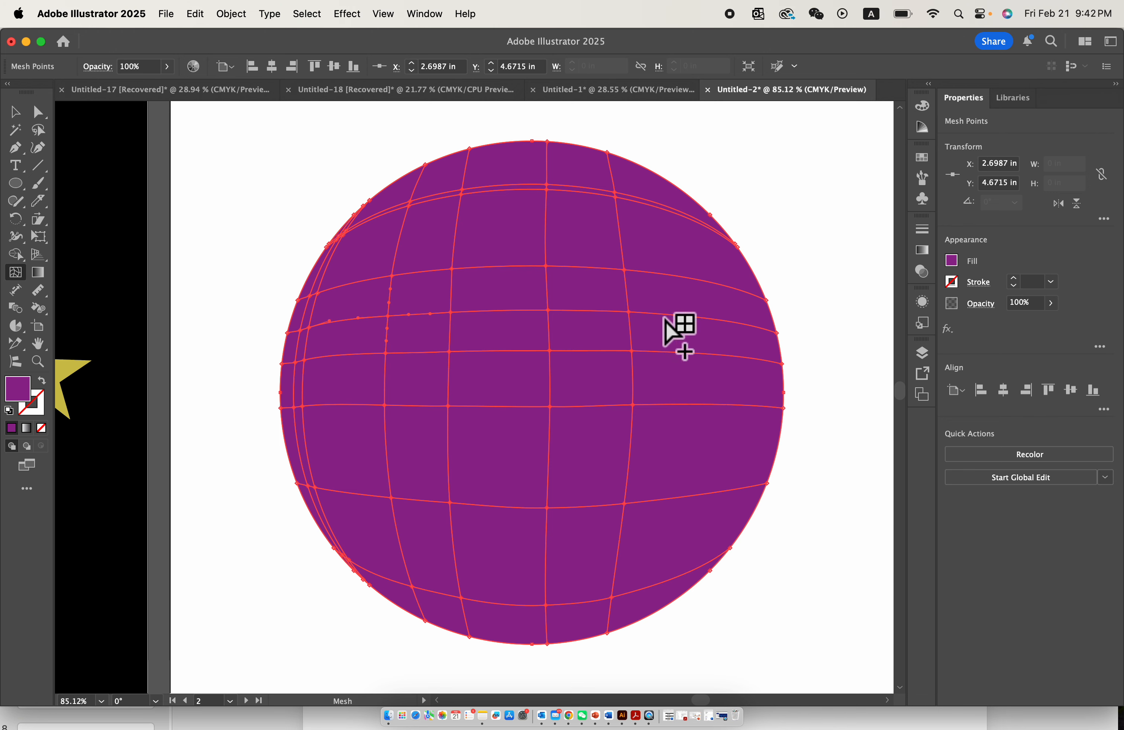
pyautogui.click(684, 315)
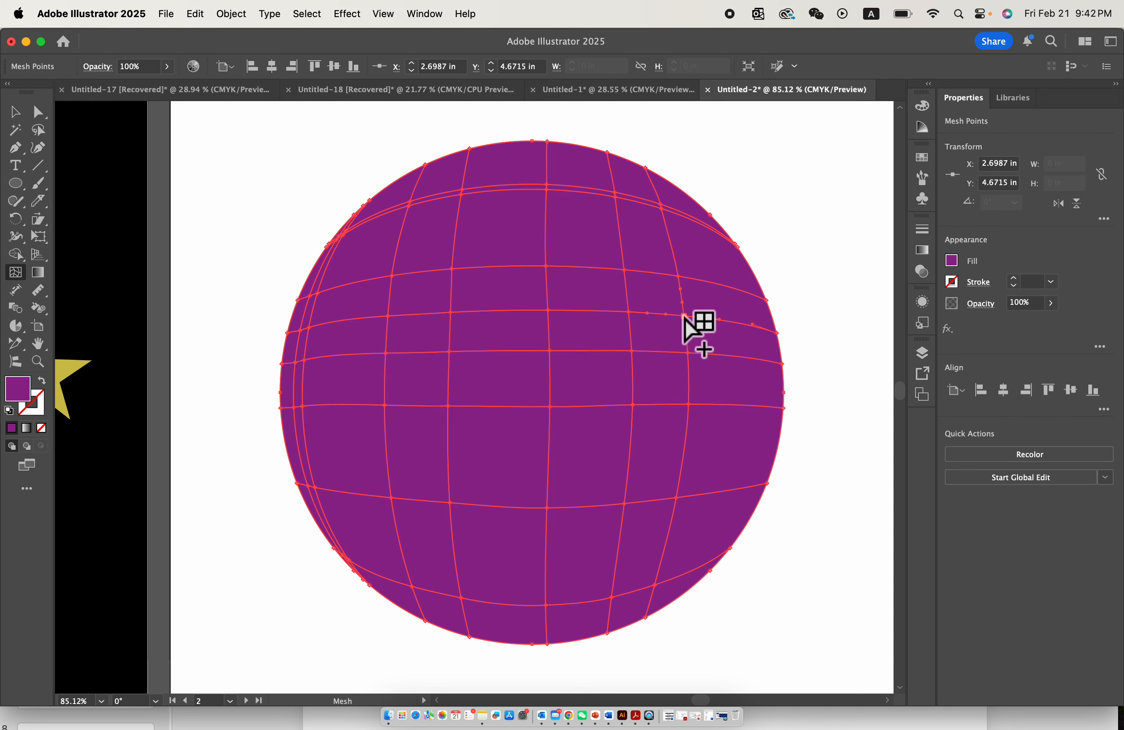
pyautogui.click(363, 332)
pyautogui.click(742, 326)
pyautogui.scroll(4, 552, 221)
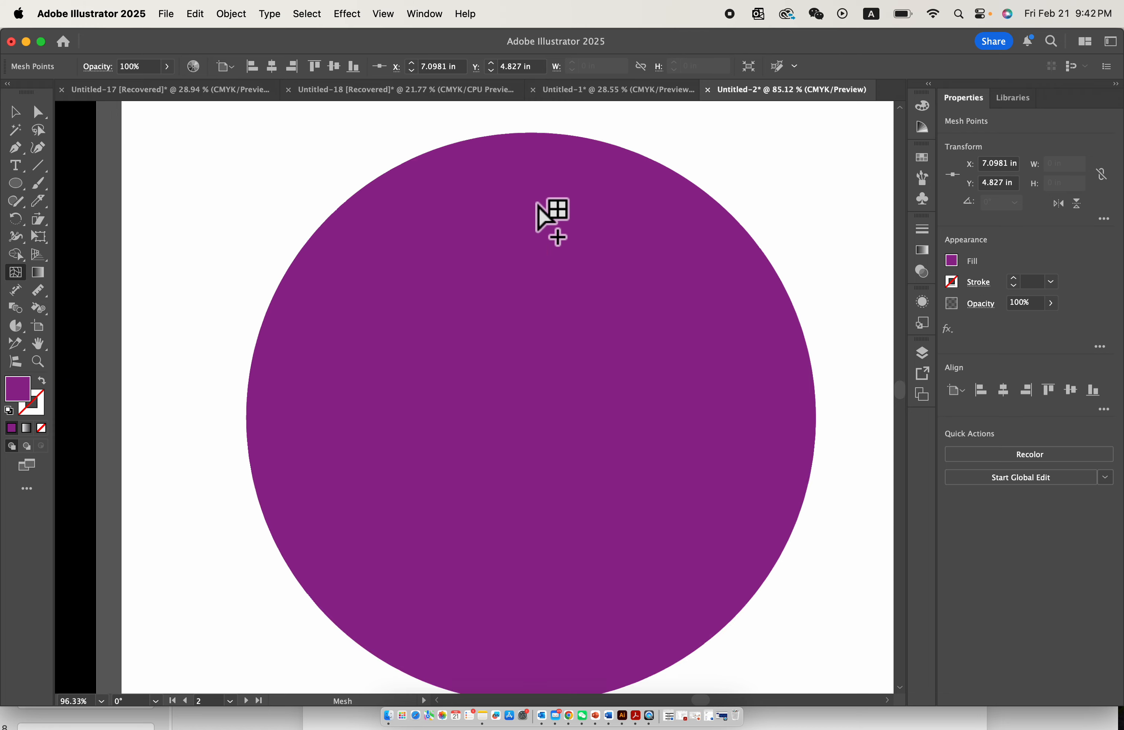
pyautogui.scroll(-5, 535, 221)
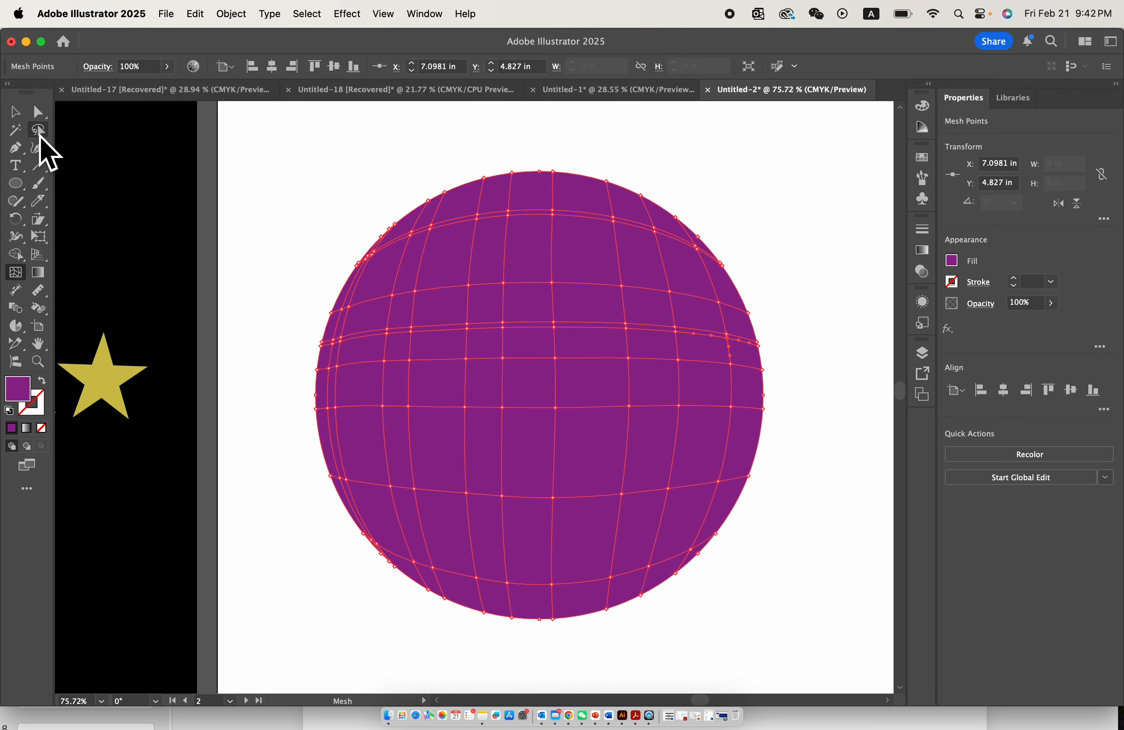
# - Lasso the mesh points in the circle's upper-left area and colour them bright blue
pyautogui.click(38, 129)
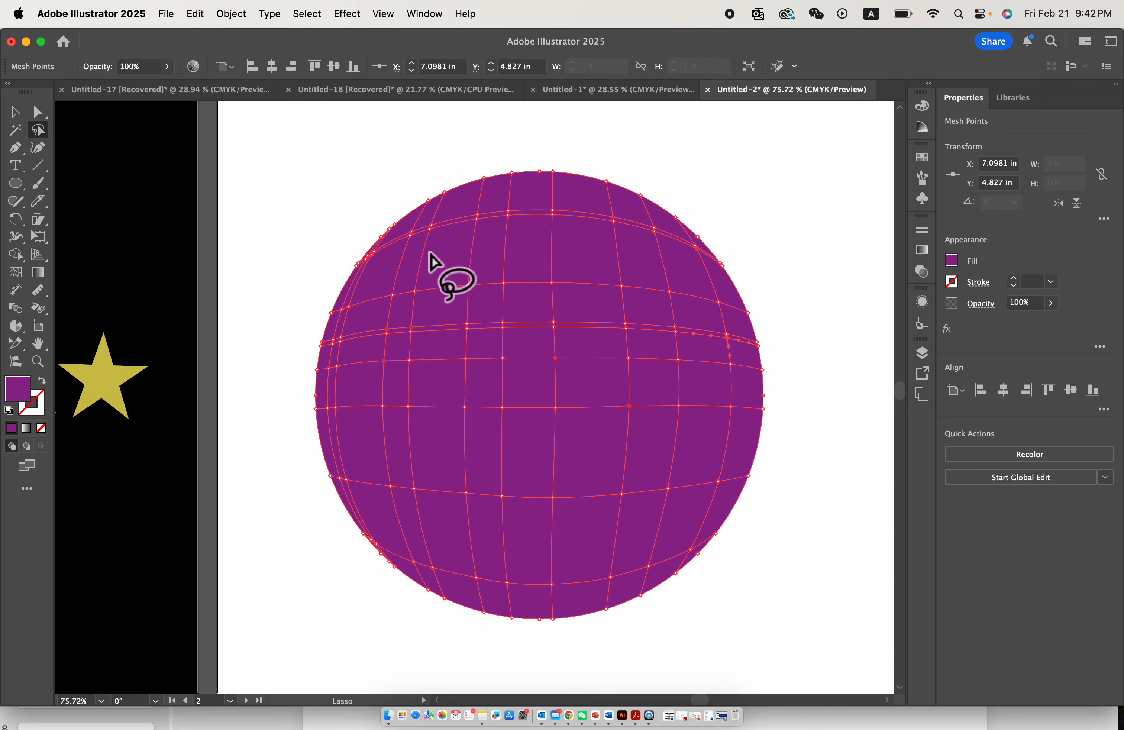
pyautogui.scroll(3, 451, 261)
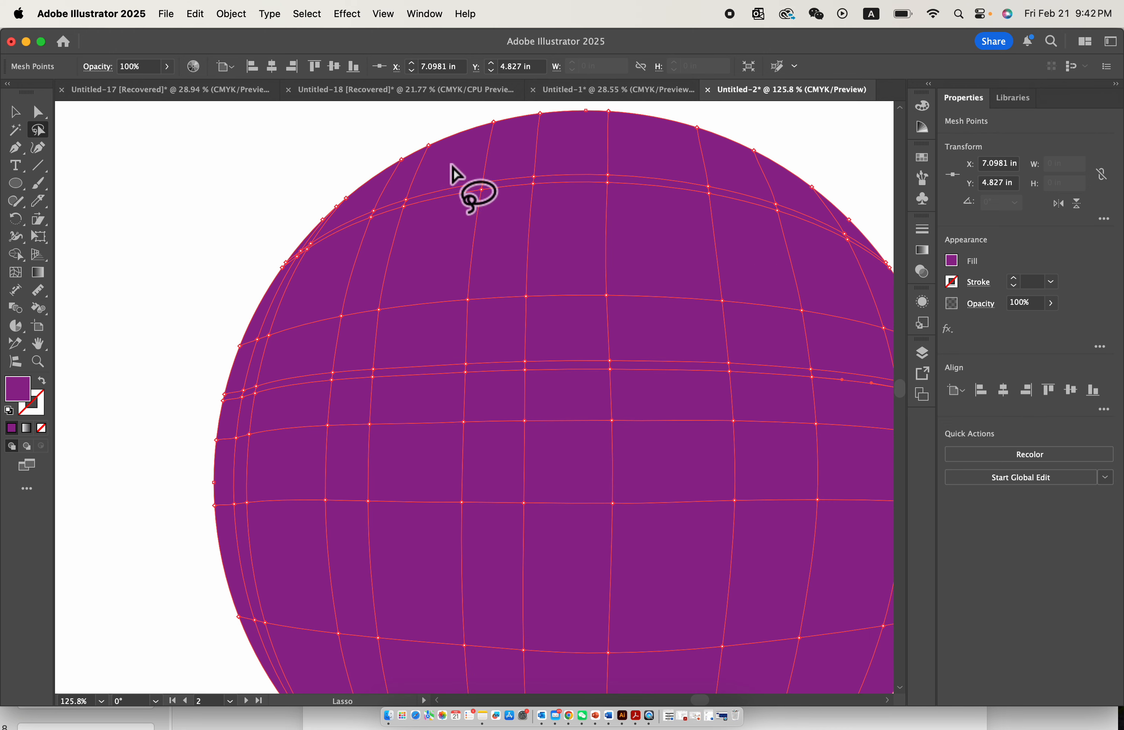
pyautogui.moveTo(451, 165)
pyautogui.mouseDown()
pyautogui.moveTo(364, 143)
pyautogui.moveTo(461, 308)
pyautogui.moveTo(420, 162)
pyautogui.moveTo(393, 147)
pyautogui.moveTo(372, 153)
pyautogui.mouseUp()
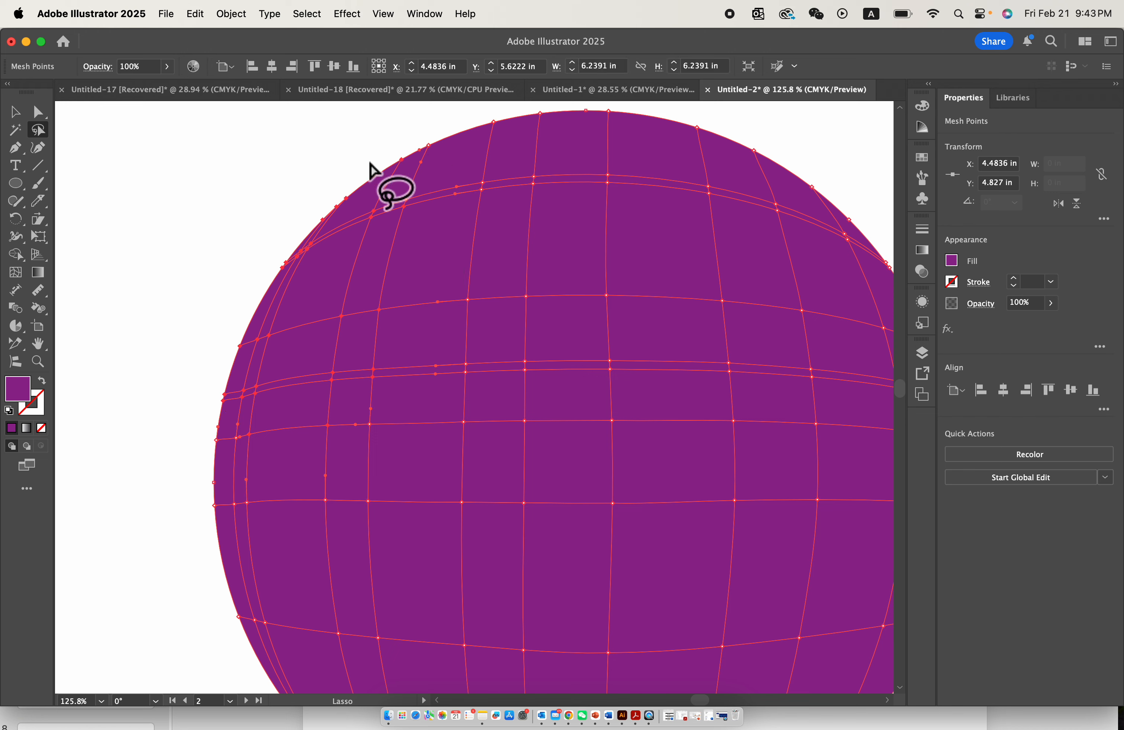
pyautogui.click(924, 158)
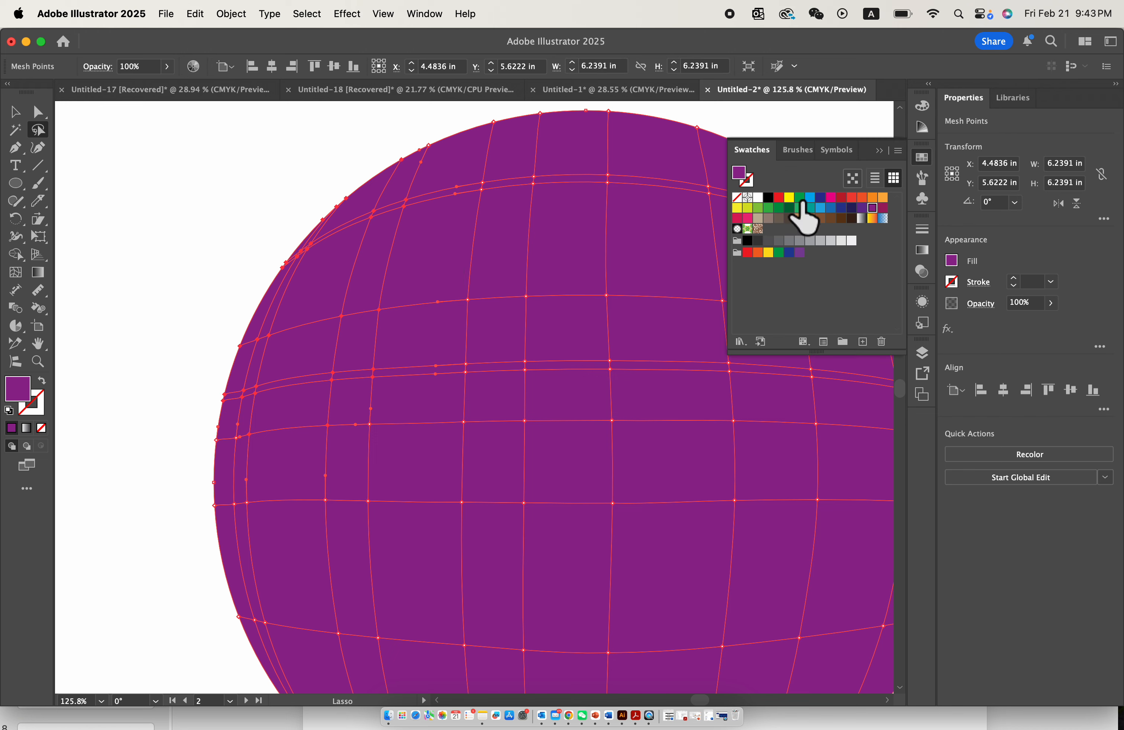
pyautogui.click(811, 200)
pyautogui.press('super+minus')
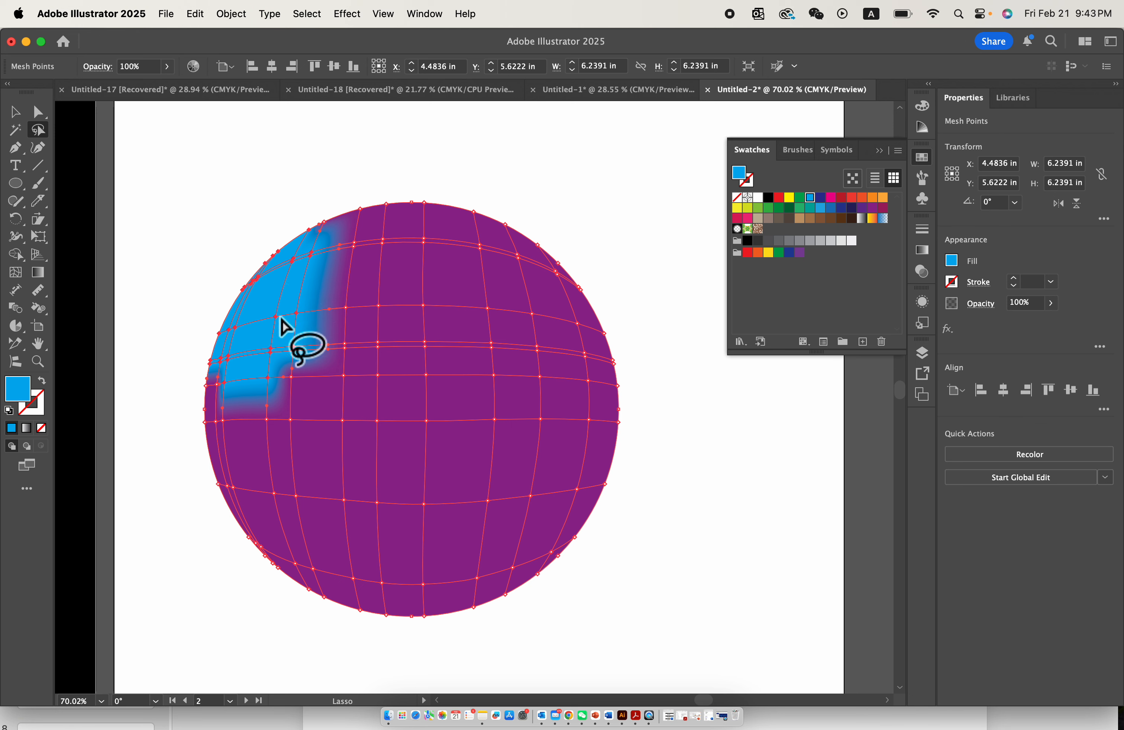
# - Lasso the mesh points at the circle's top centre and colour them orange, and those in its upper right medium blue
pyautogui.moveTo(366, 213)
pyautogui.mouseDown()
pyautogui.moveTo(308, 246)
pyautogui.moveTo(347, 359)
pyautogui.moveTo(473, 316)
pyautogui.moveTo(454, 235)
pyautogui.moveTo(400, 205)
pyautogui.moveTo(350, 205)
pyautogui.mouseUp()
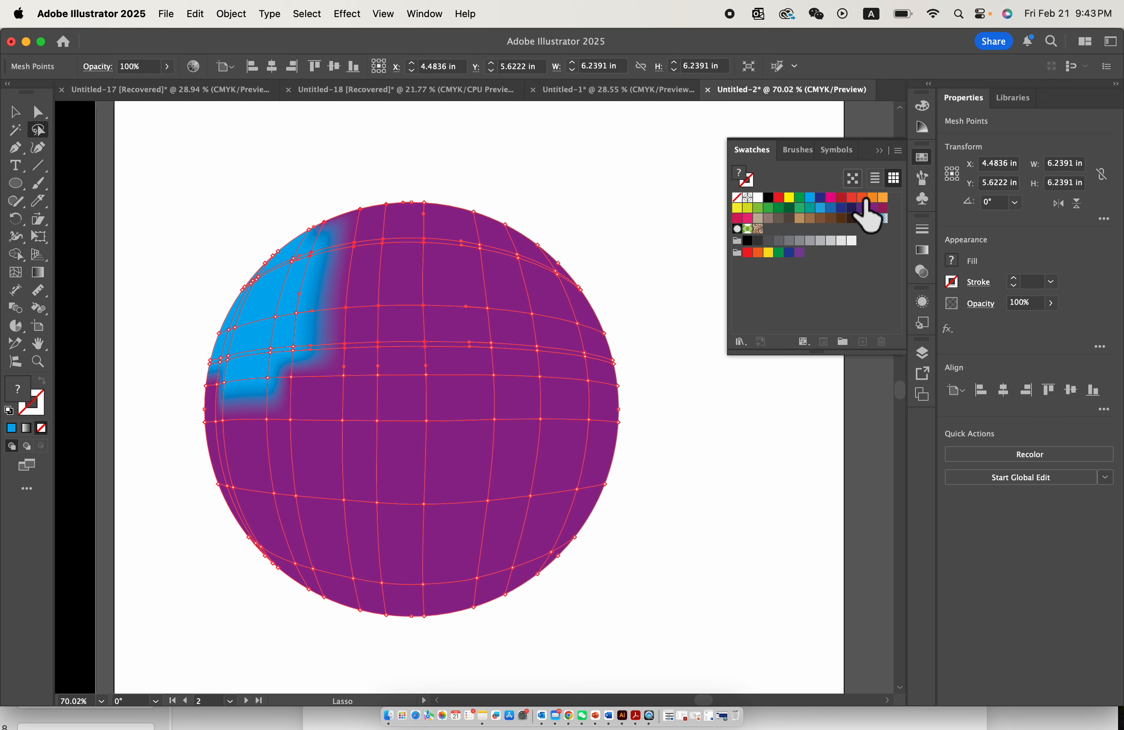
pyautogui.click(873, 198)
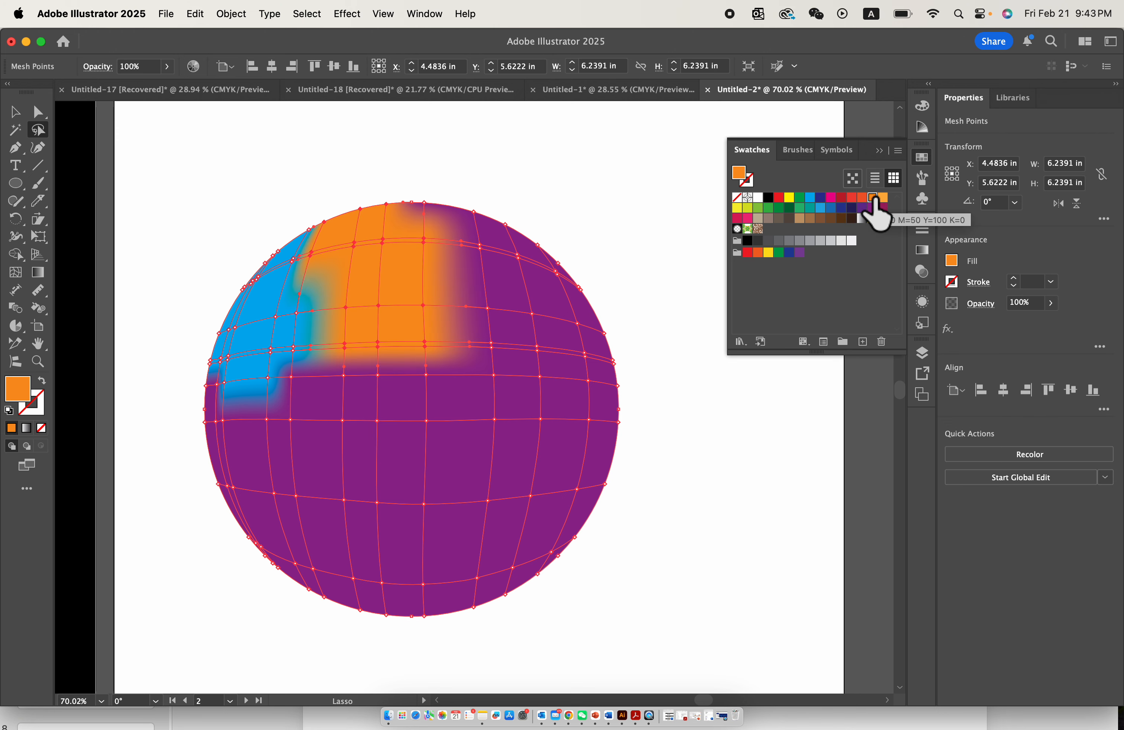
pyautogui.scroll(3, 308, 364)
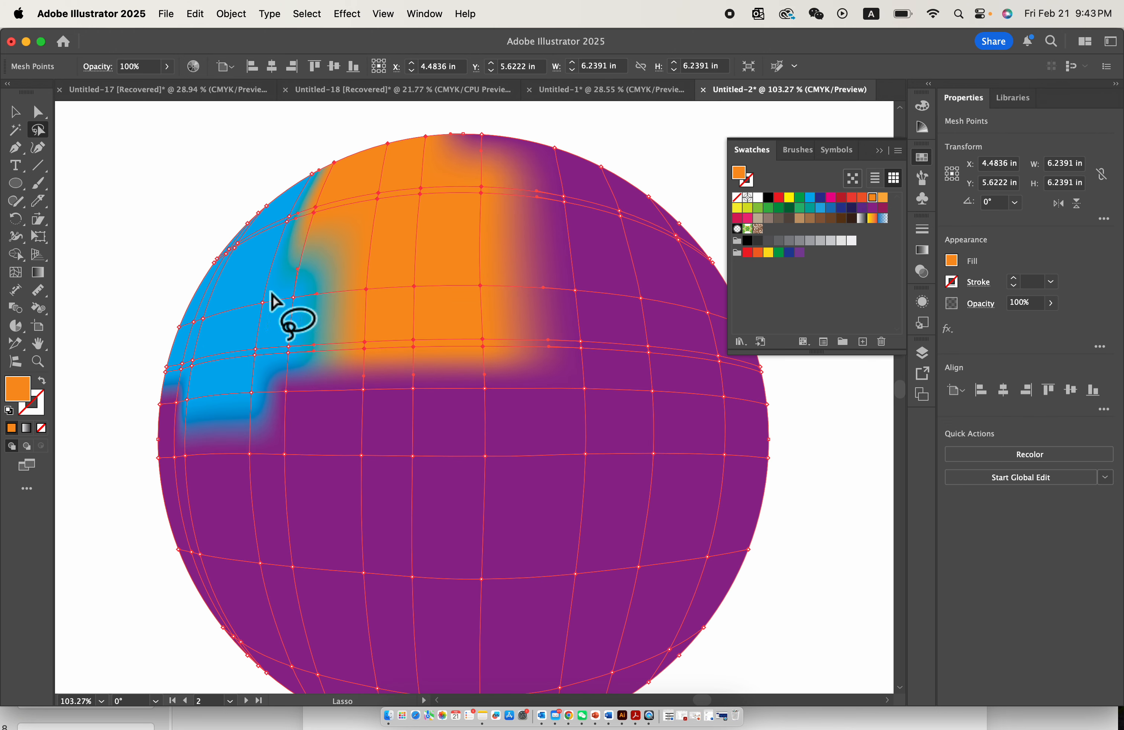
pyautogui.scroll(-2, 421, 250)
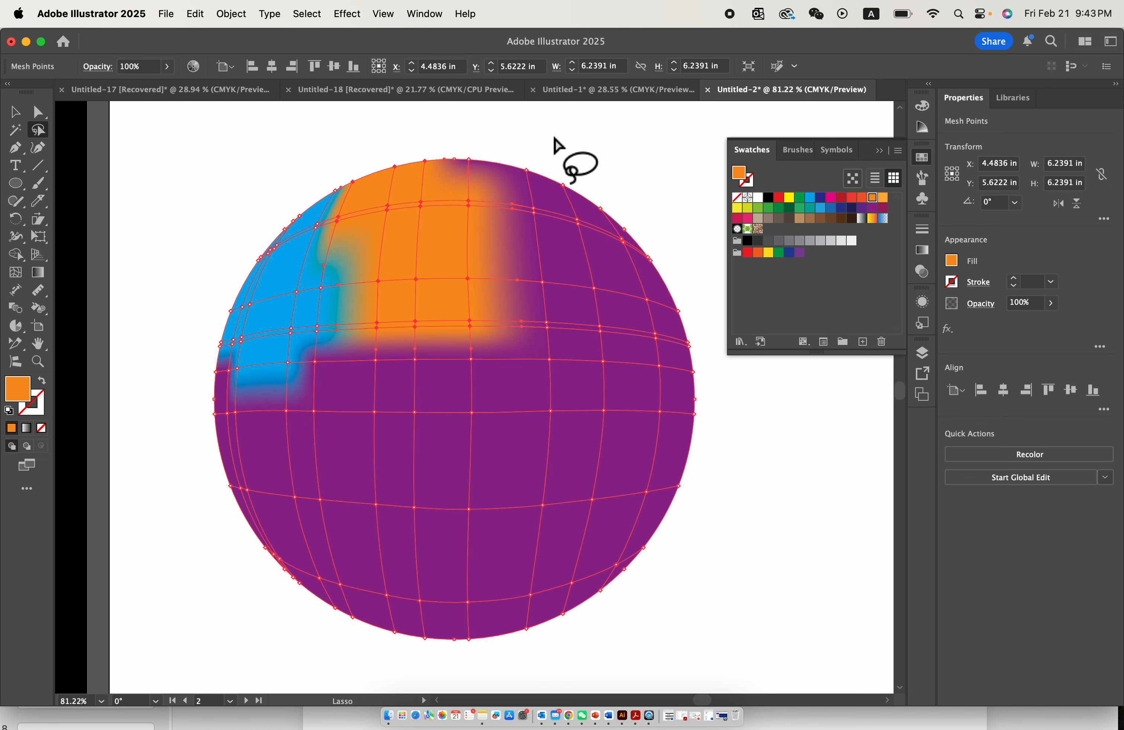
pyautogui.moveTo(536, 131)
pyautogui.mouseDown()
pyautogui.moveTo(483, 133)
pyautogui.moveTo(475, 320)
pyautogui.moveTo(653, 244)
pyautogui.mouseUp()
pyautogui.moveTo(520, 139); pyautogui.dragTo(521, 138)
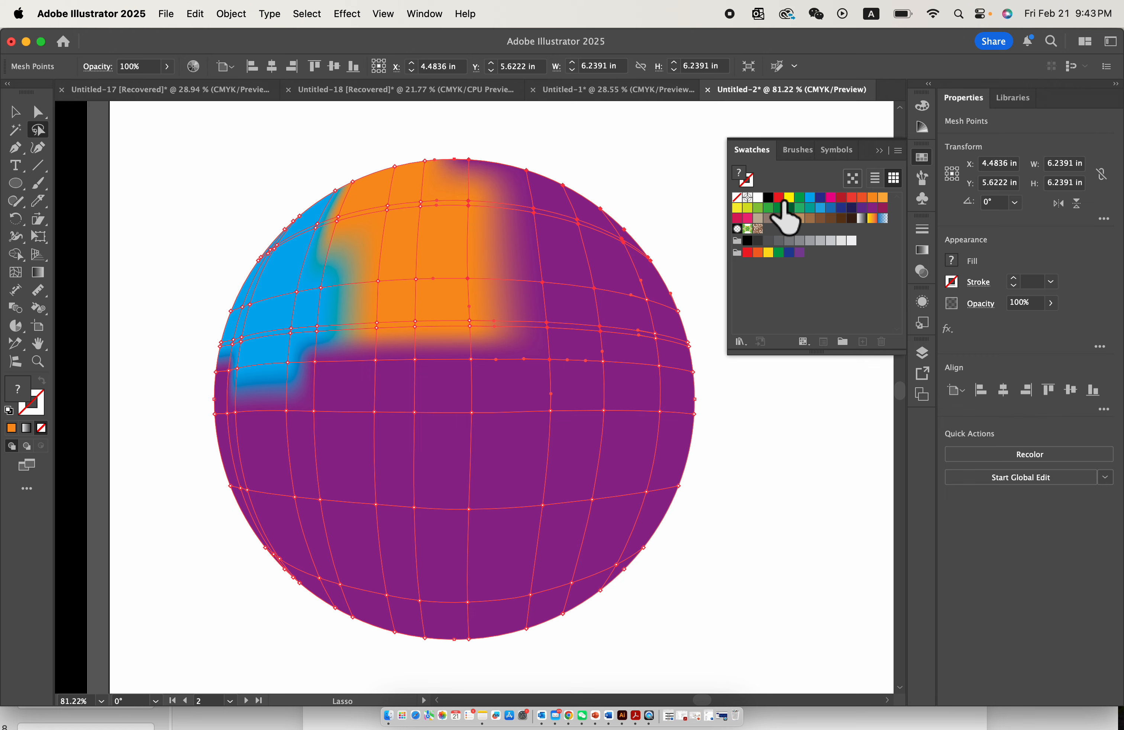
pyautogui.click(832, 209)
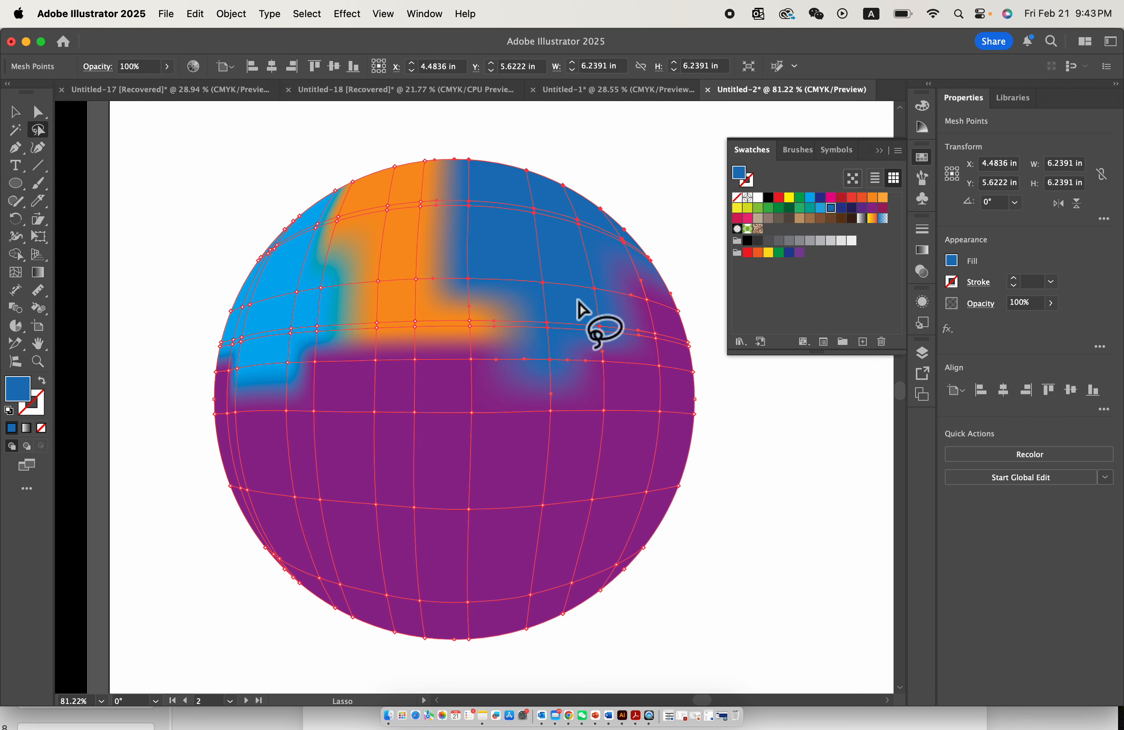
# - Lasso the mesh points down the circle's right side and colour them green
pyautogui.hscroll(3, 579, 309)
pyautogui.scroll(-2, 579, 308)
pyautogui.moveTo(610, 263)
pyautogui.mouseDown()
pyautogui.moveTo(517, 537)
pyautogui.moveTo(557, 258)
pyautogui.moveTo(569, 251)
pyautogui.mouseUp()
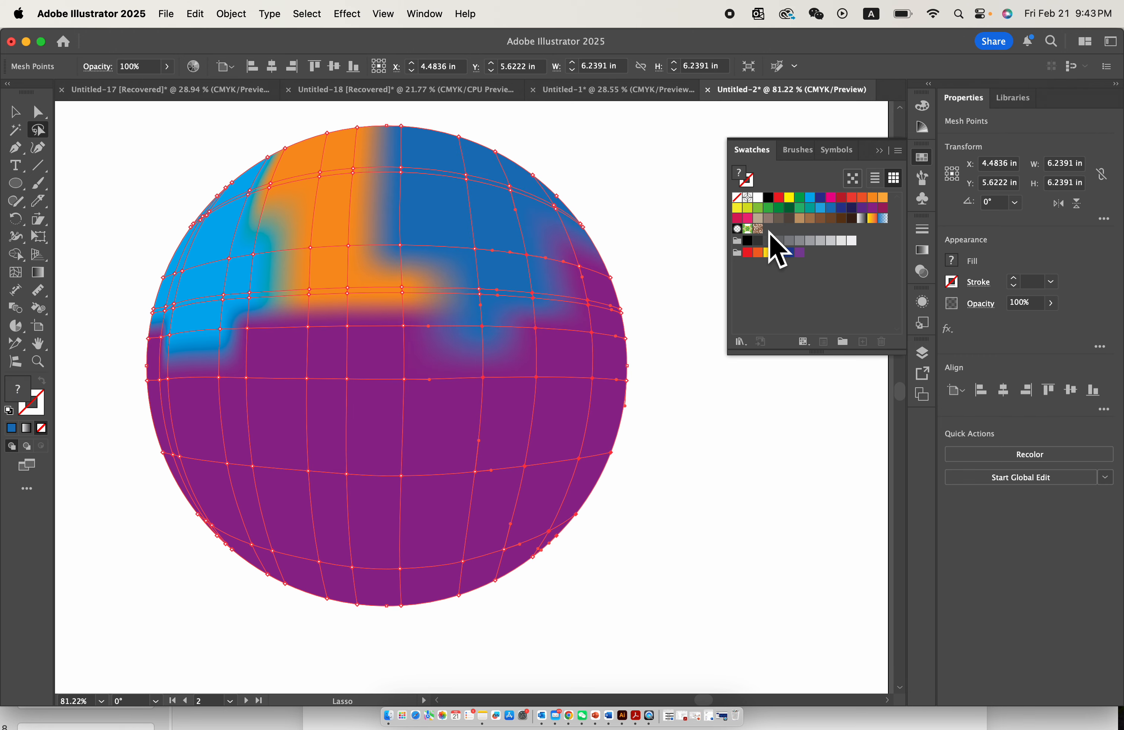
pyautogui.click(779, 208)
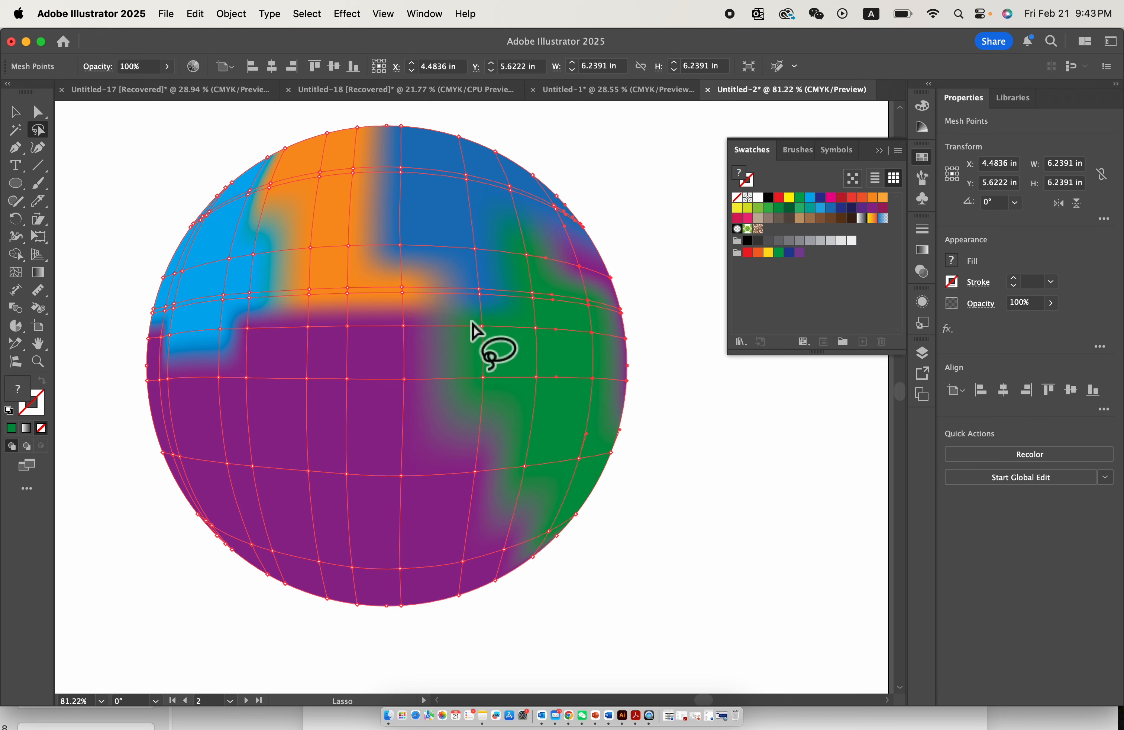
# - Lasso the mesh points in the circle's centre and try orange and bright blue on them before colouring them red
pyautogui.moveTo(409, 398)
pyautogui.mouseDown()
pyautogui.moveTo(321, 467)
pyautogui.moveTo(376, 322)
pyautogui.moveTo(393, 313)
pyautogui.mouseUp()
pyautogui.click(873, 196)
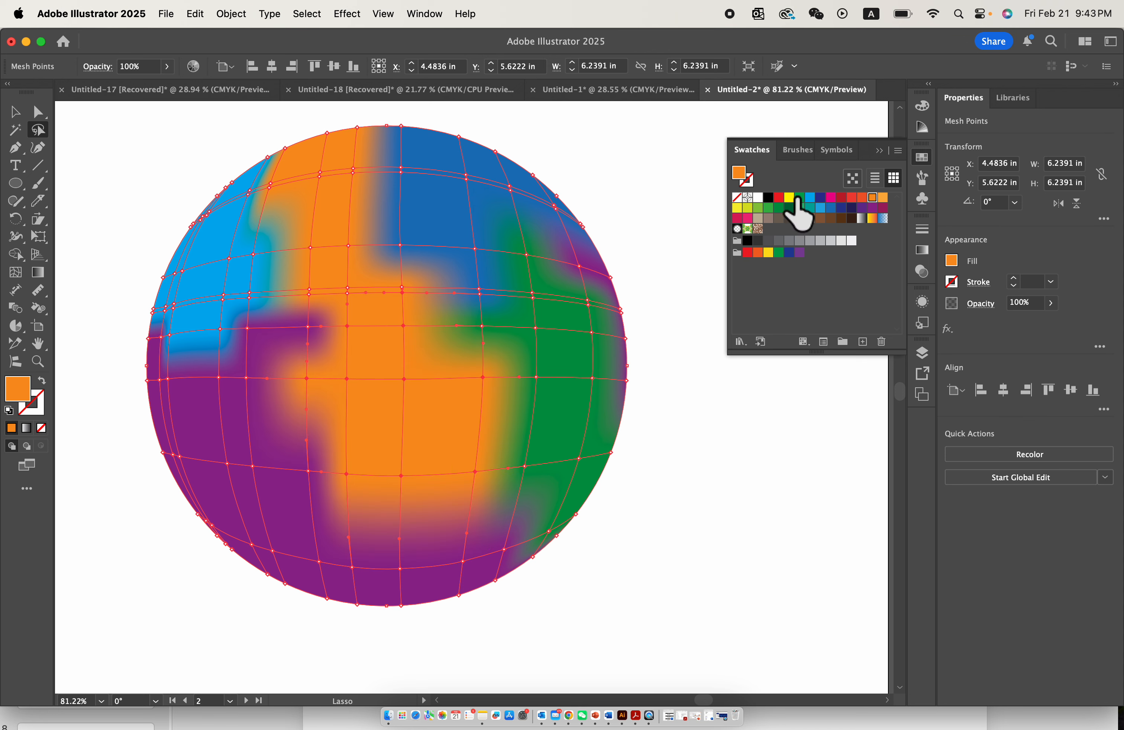
pyautogui.click(811, 198)
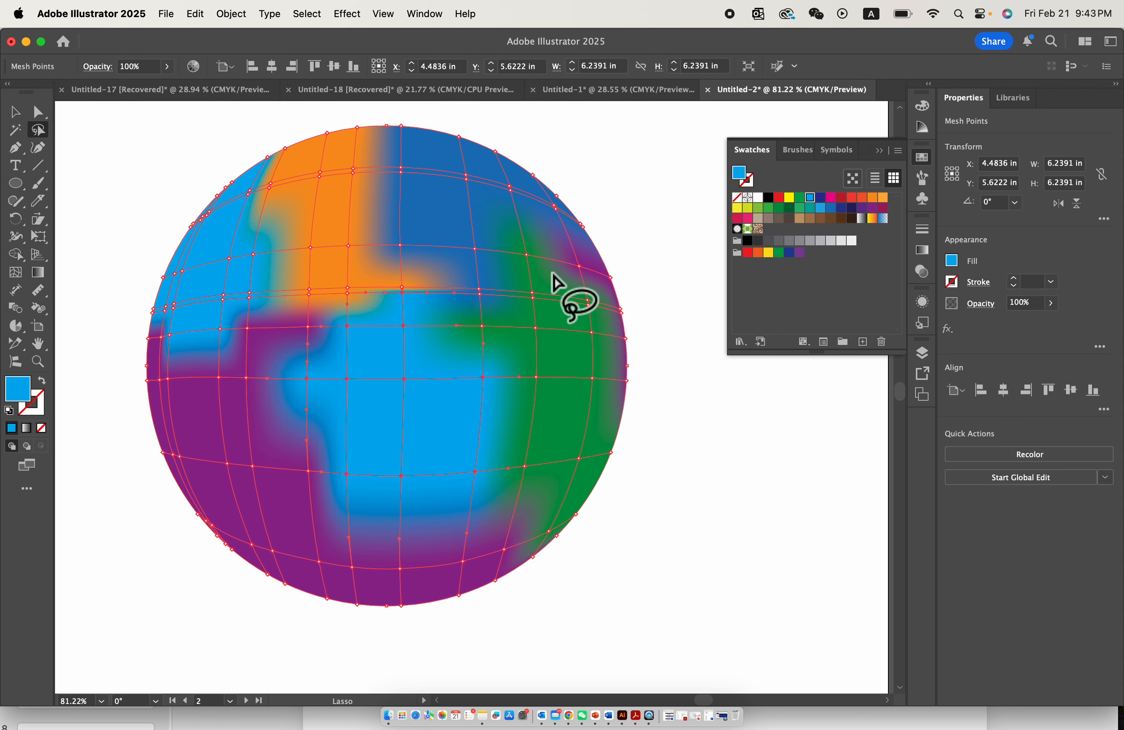
pyautogui.click(778, 198)
# - Lasso the mesh points on the circle's left side and colour them yellow, and recolour the upper-left patch bright blue
pyautogui.moveTo(316, 310); pyautogui.dragTo(304, 308)
pyautogui.click(790, 198)
pyautogui.moveTo(265, 280); pyautogui.dragTo(261, 284)
pyautogui.click(810, 198)
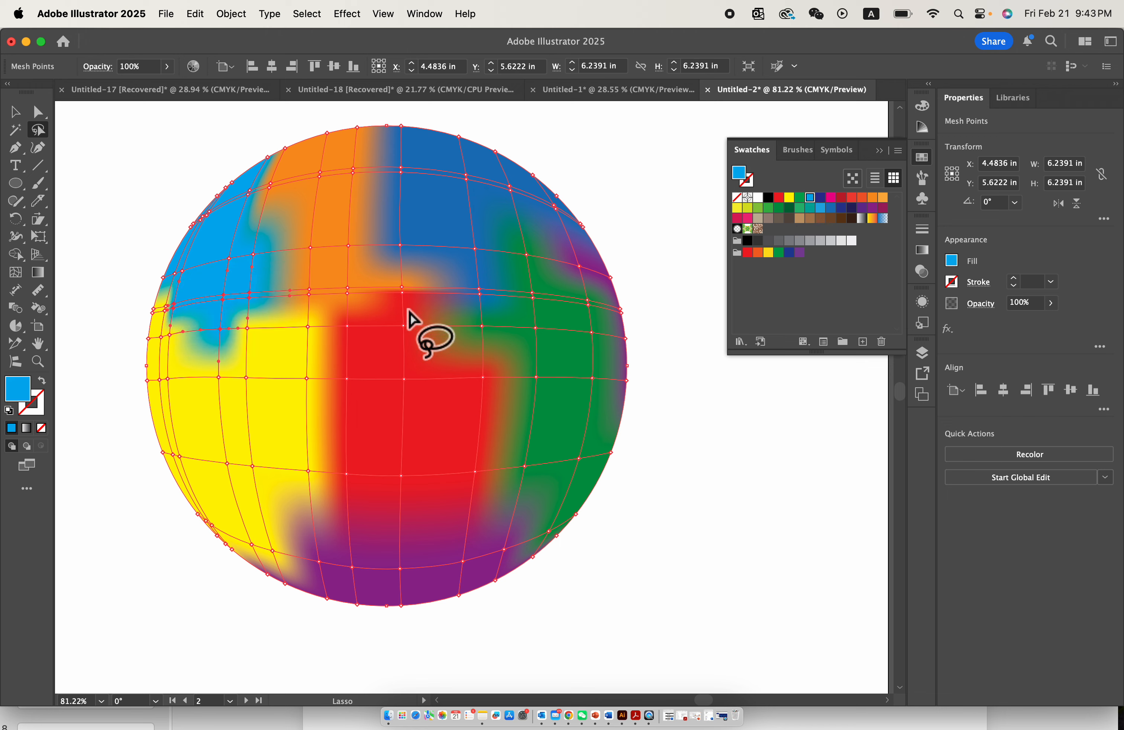
# - Colour the mesh points across the circle's lower part magenta and those along its upper-right edge orange-red
pyautogui.moveTo(389, 423); pyautogui.dragTo(505, 449)
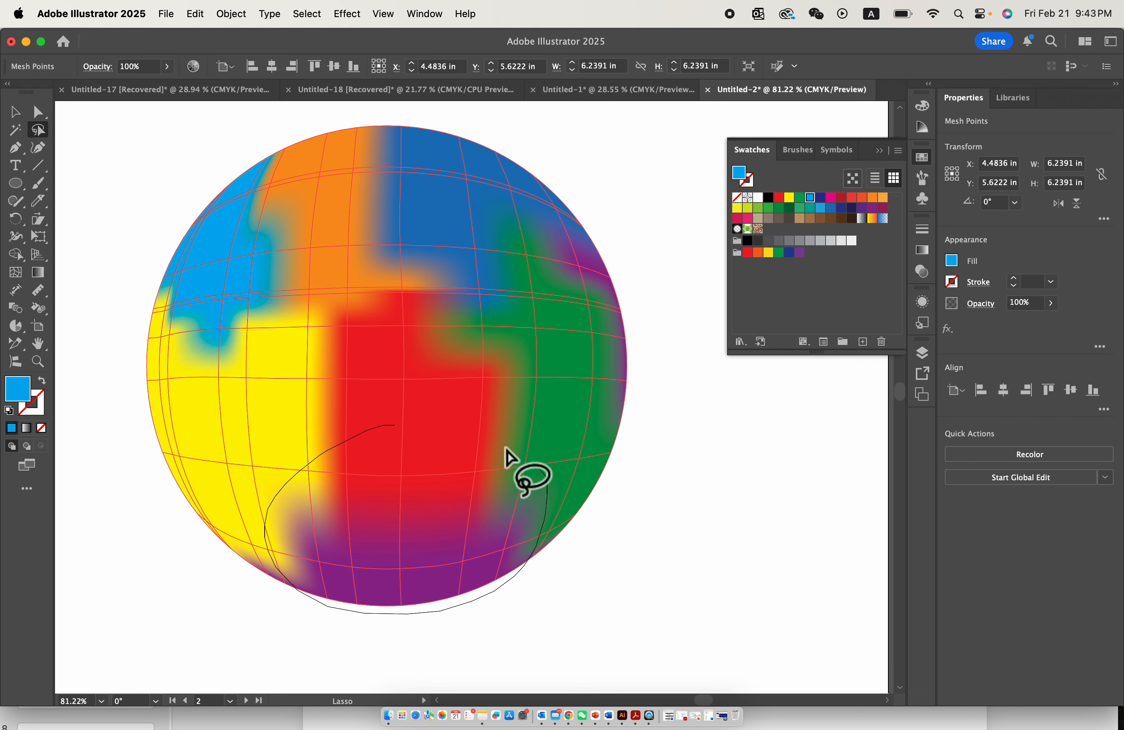
pyautogui.click(789, 197)
pyautogui.click(831, 198)
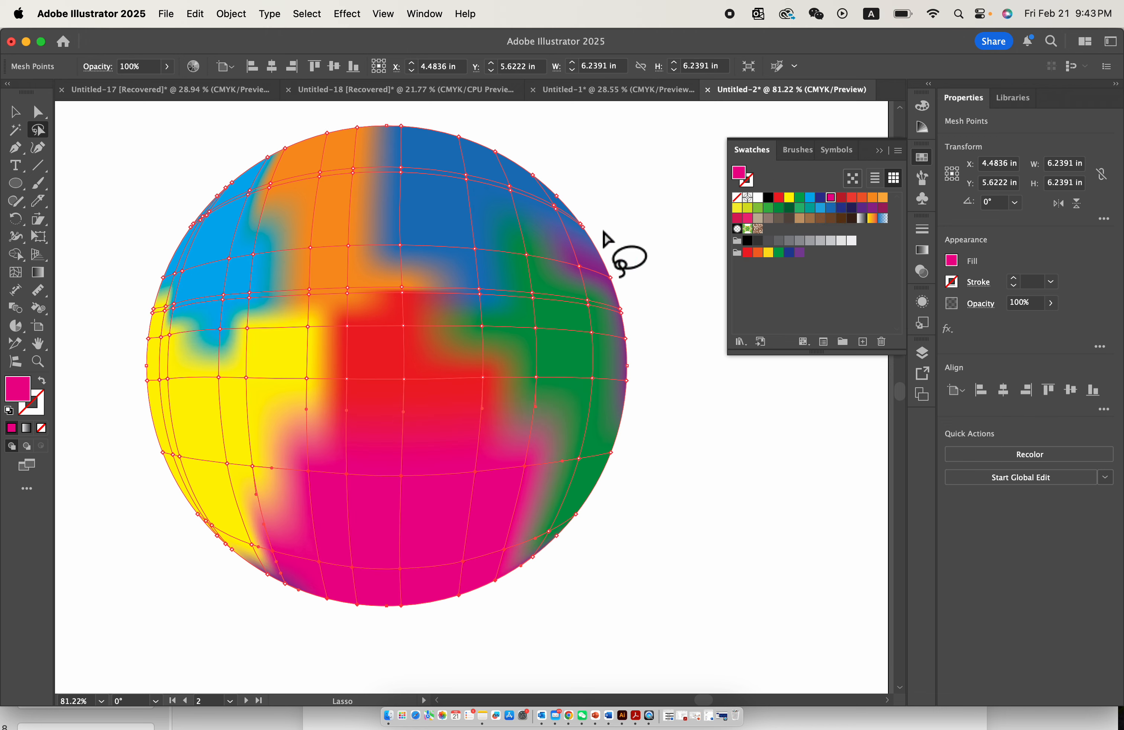
pyautogui.moveTo(598, 204); pyautogui.dragTo(662, 452)
pyautogui.click(862, 197)
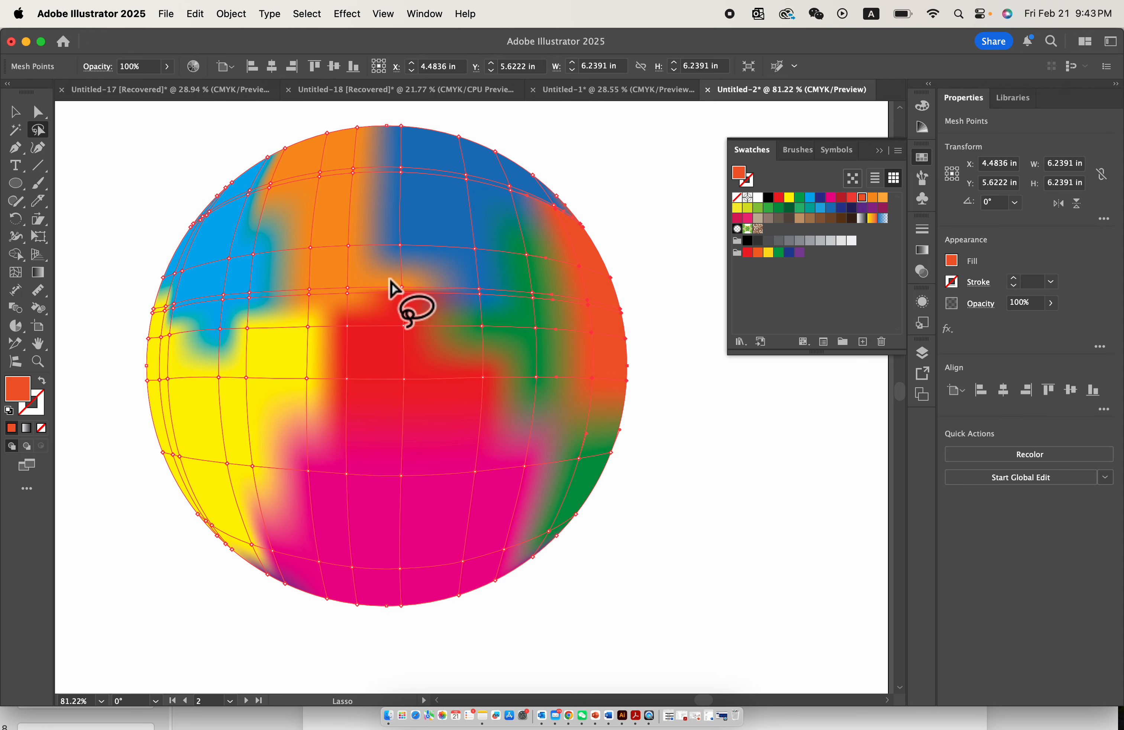
# - Move the coloured mesh circle to the upper part of the artboard, at about X 5.75 in and Y 3.37 in
pyautogui.click(409, 599)
pyautogui.scroll(-5, 409, 598)
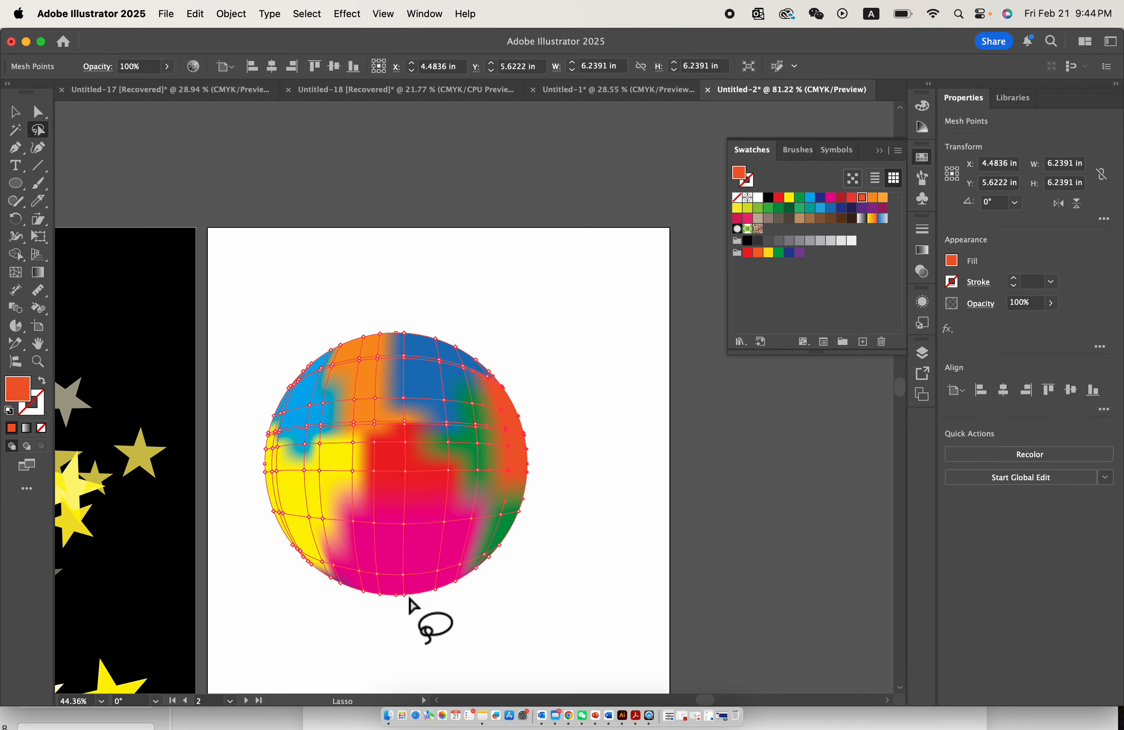
pyautogui.scroll(-3, 423, 395)
pyautogui.scroll(6, 423, 395)
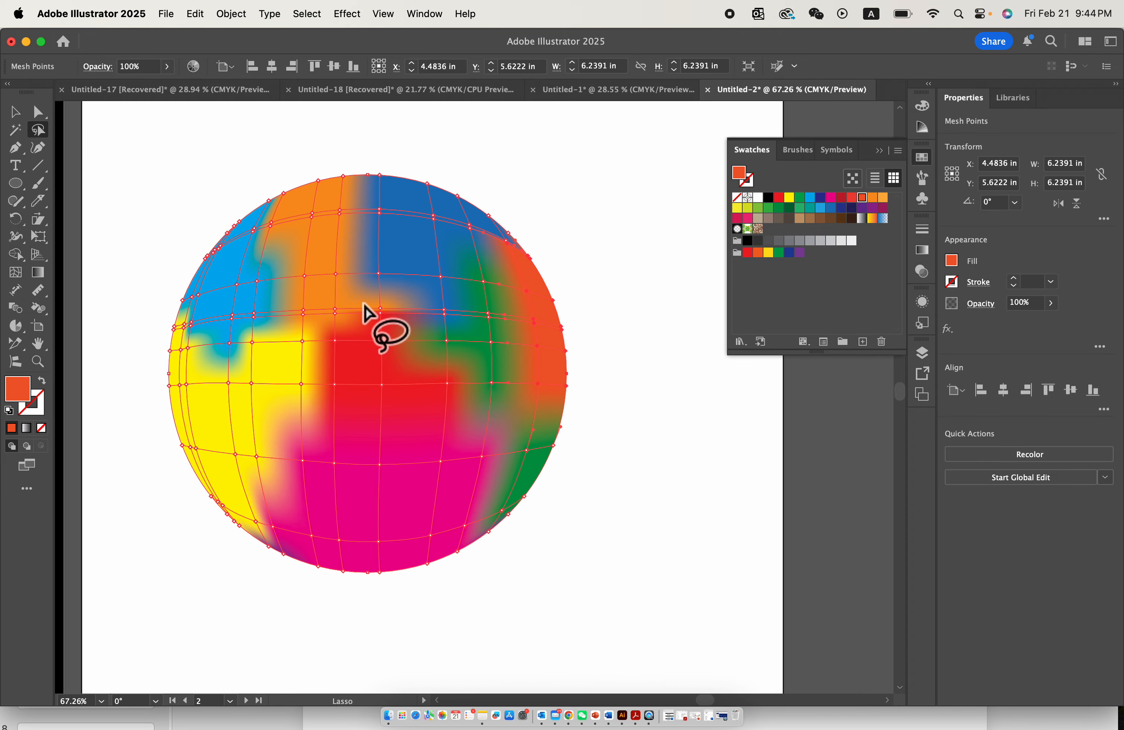
pyautogui.scroll(-4, 369, 317)
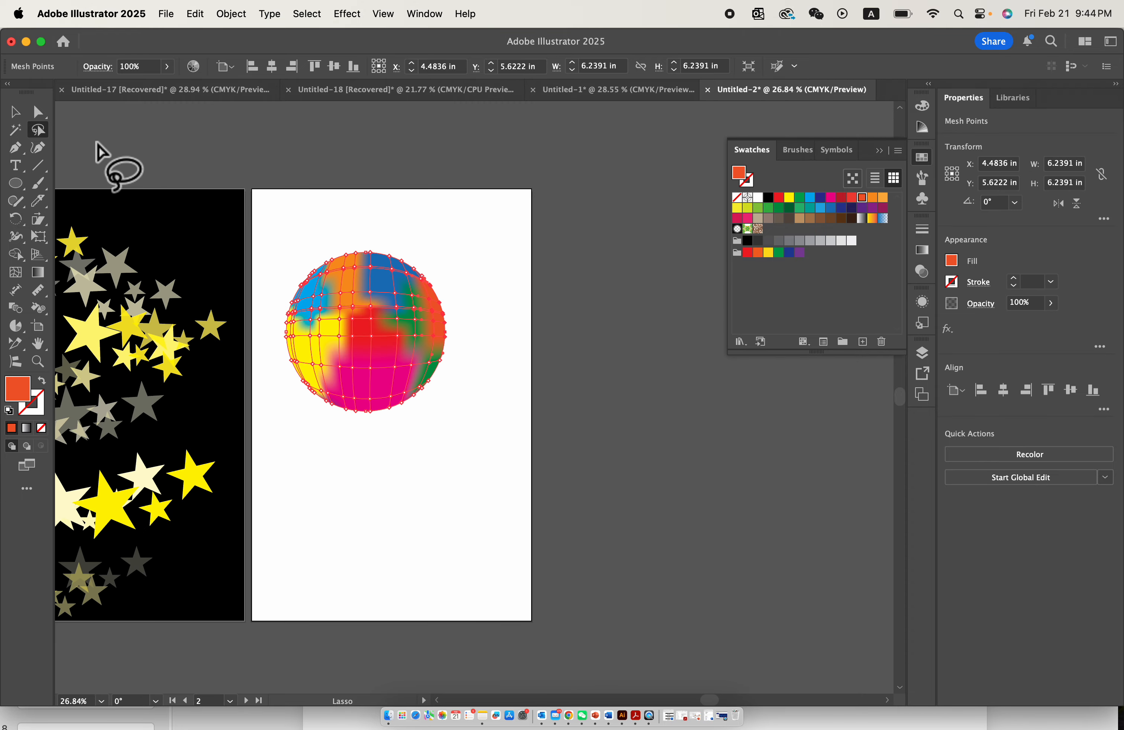
pyautogui.scroll(2, 389, 314)
pyautogui.scroll(3, 316, 470)
pyautogui.click(16, 112)
pyautogui.scroll(-5, 643, 283)
pyautogui.moveTo(500, 330); pyautogui.dragTo(485, 260)
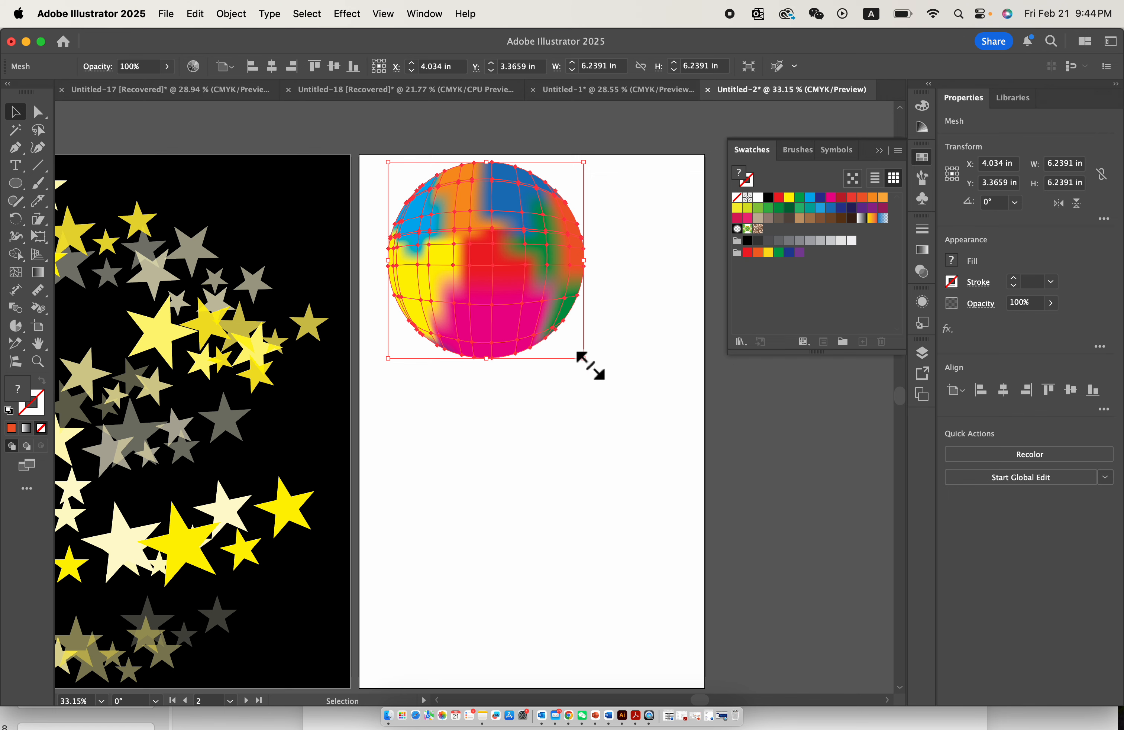
pyautogui.scroll(2, 589, 365)
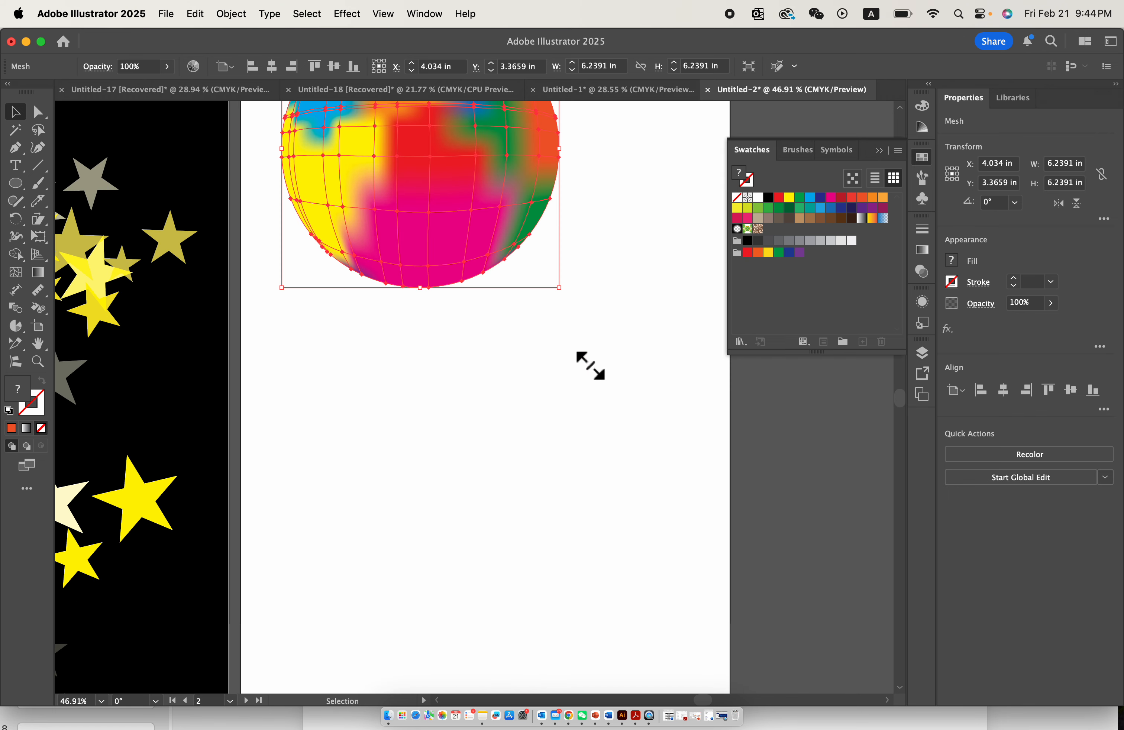
pyautogui.scroll(-2, 517, 298)
pyautogui.moveTo(464, 251); pyautogui.dragTo(516, 252)
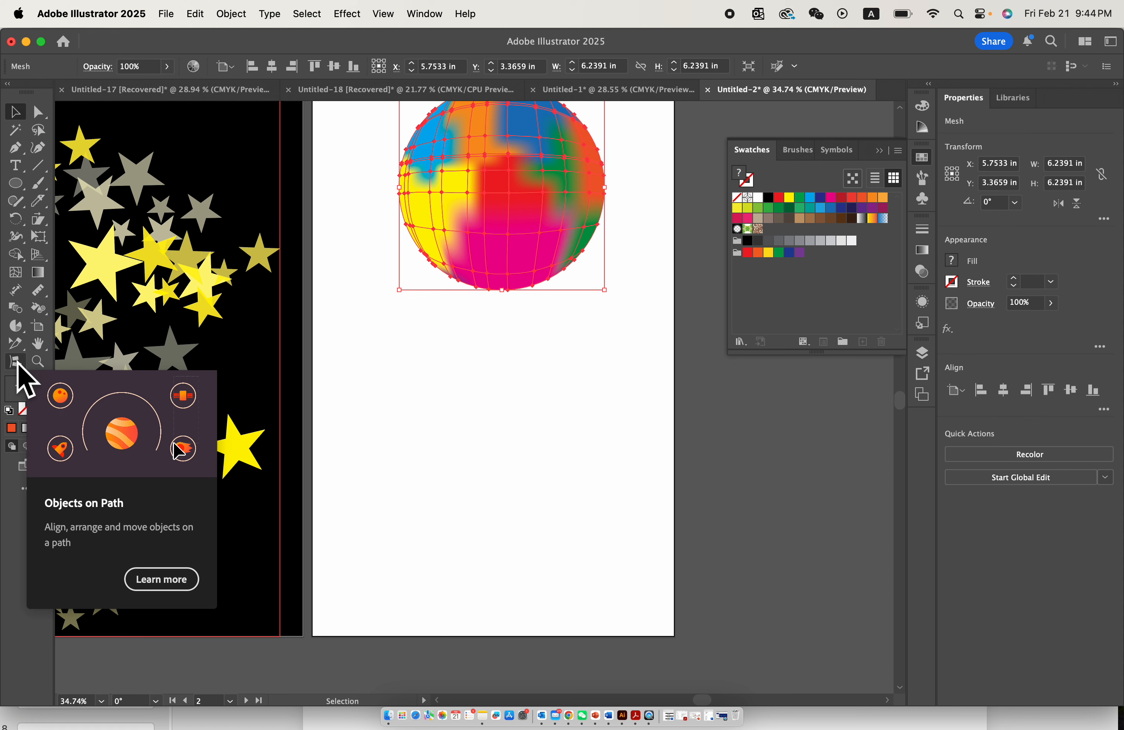
# - Draw a circle about 4.67 in wide near the artboard's bottom and swap its fill and stroke to leave an orange-red outline
pyautogui.click(16, 183)
pyautogui.scroll(-2, 494, 451)
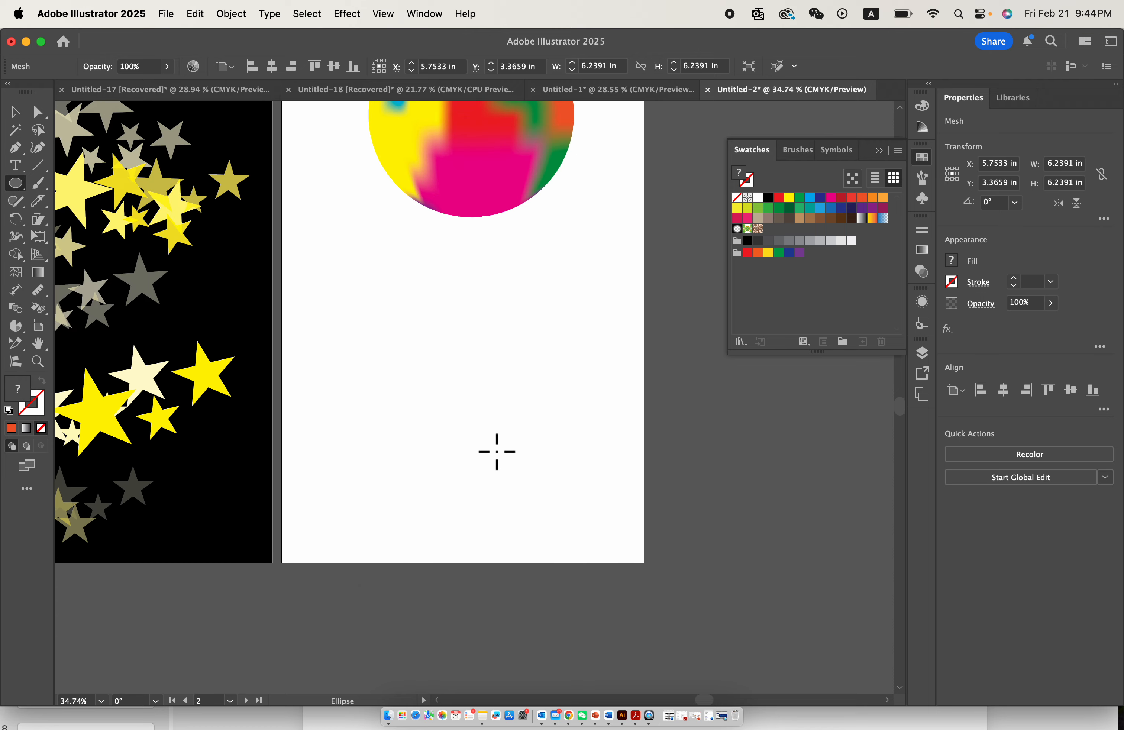
pyautogui.scroll(1, 440, 424)
pyautogui.moveTo(332, 357); pyautogui.dragTo(518, 493)
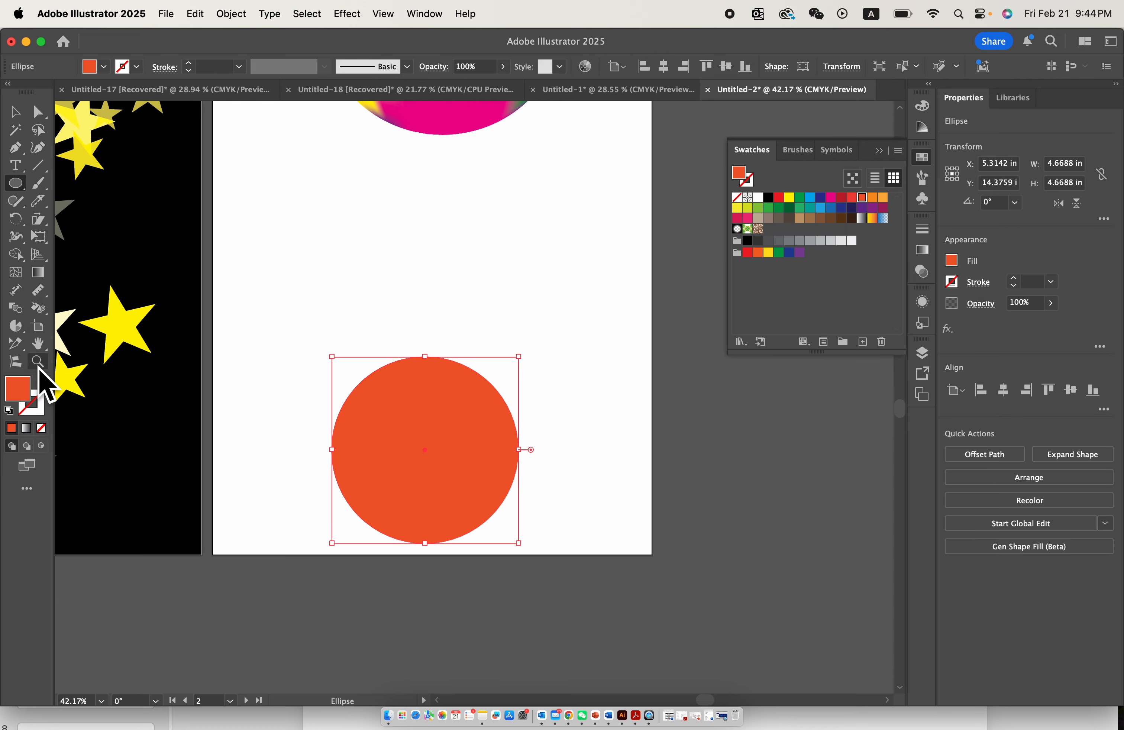
pyautogui.click(42, 381)
pyautogui.press('v')
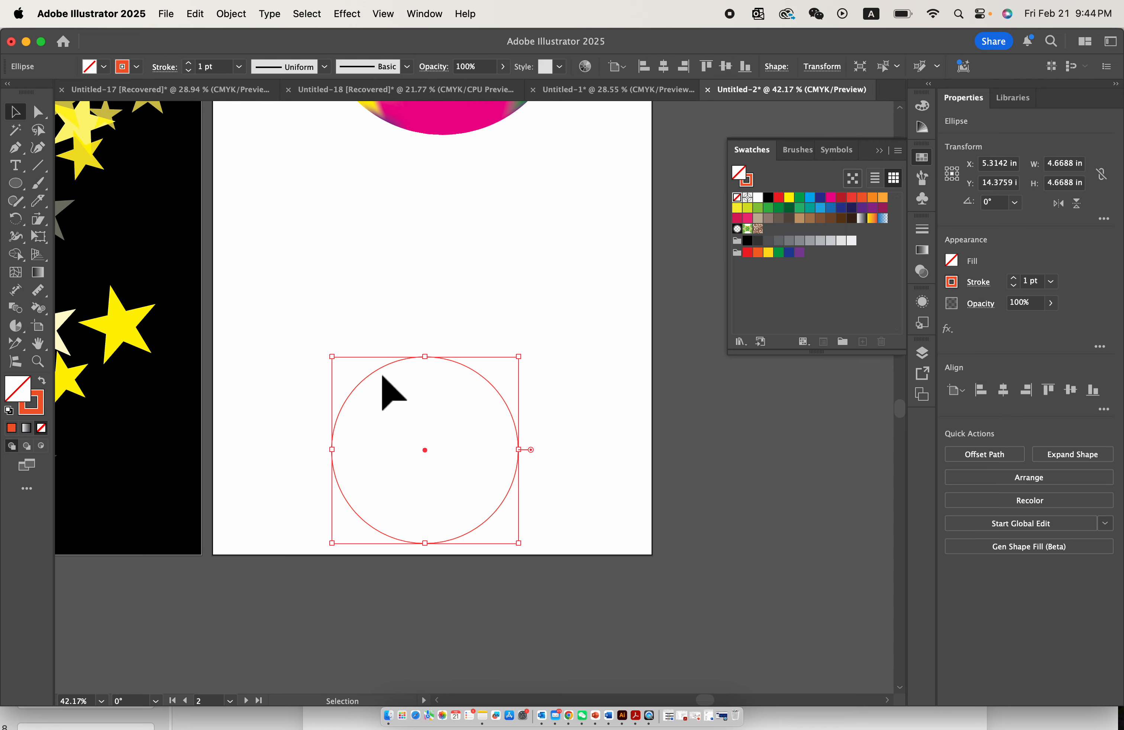
pyautogui.click(379, 331)
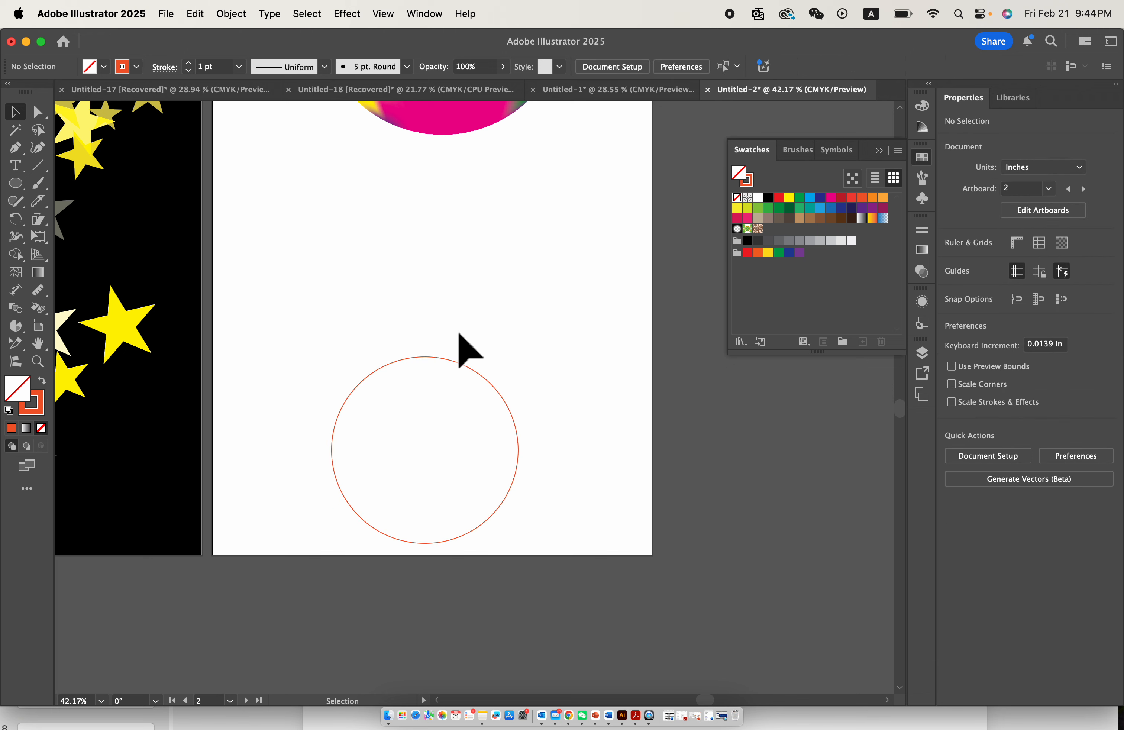
# - Draw a small circle about 1.28 in wide above the outlined circle, with a bright blue fill and no stroke
pyautogui.click(16, 182)
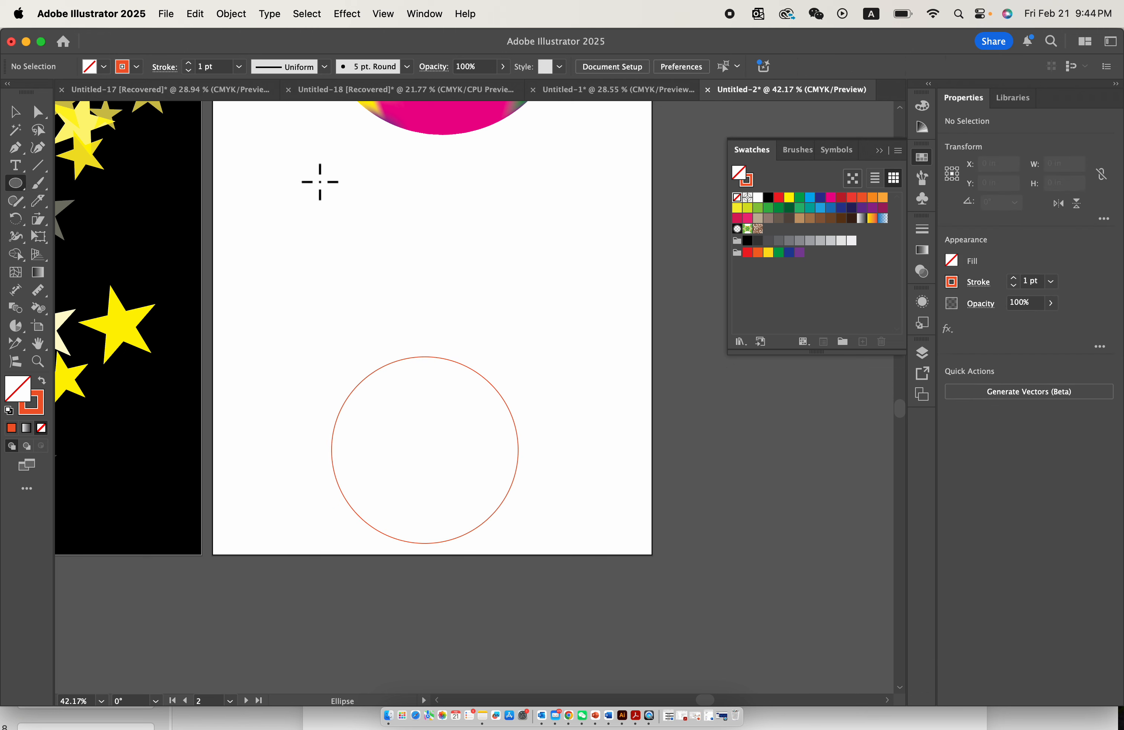
pyautogui.moveTo(322, 180); pyautogui.dragTo(374, 232)
pyautogui.click(14, 112)
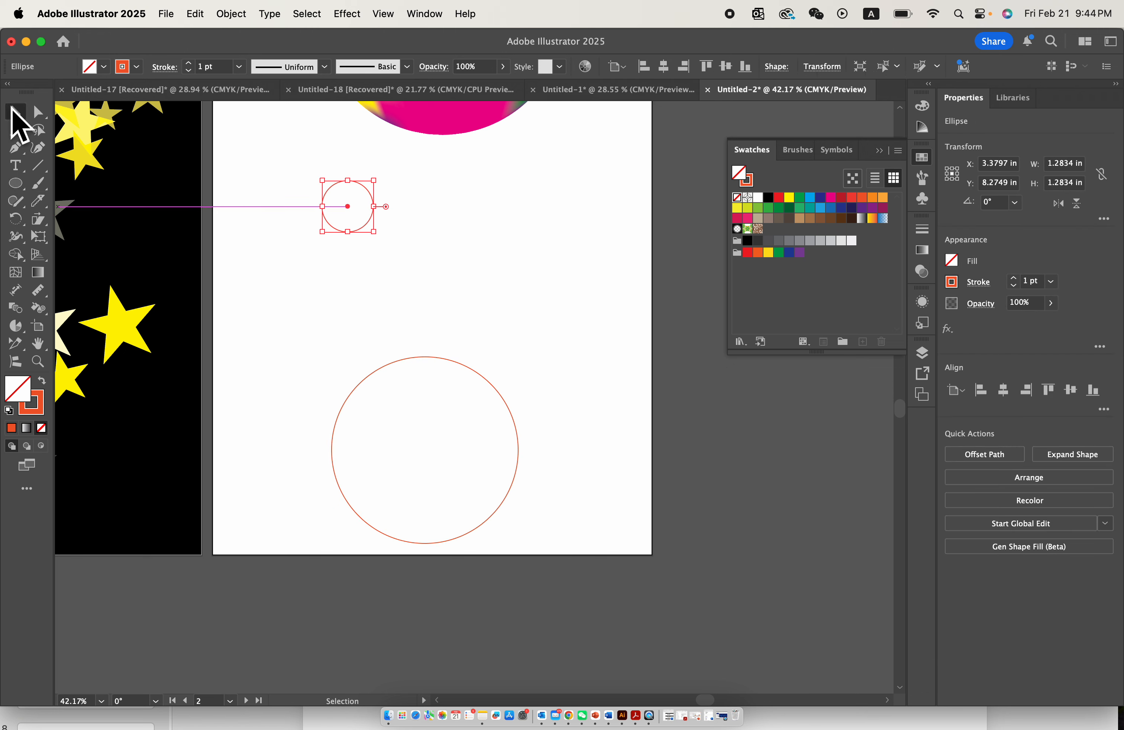
pyautogui.click(42, 381)
pyautogui.click(810, 198)
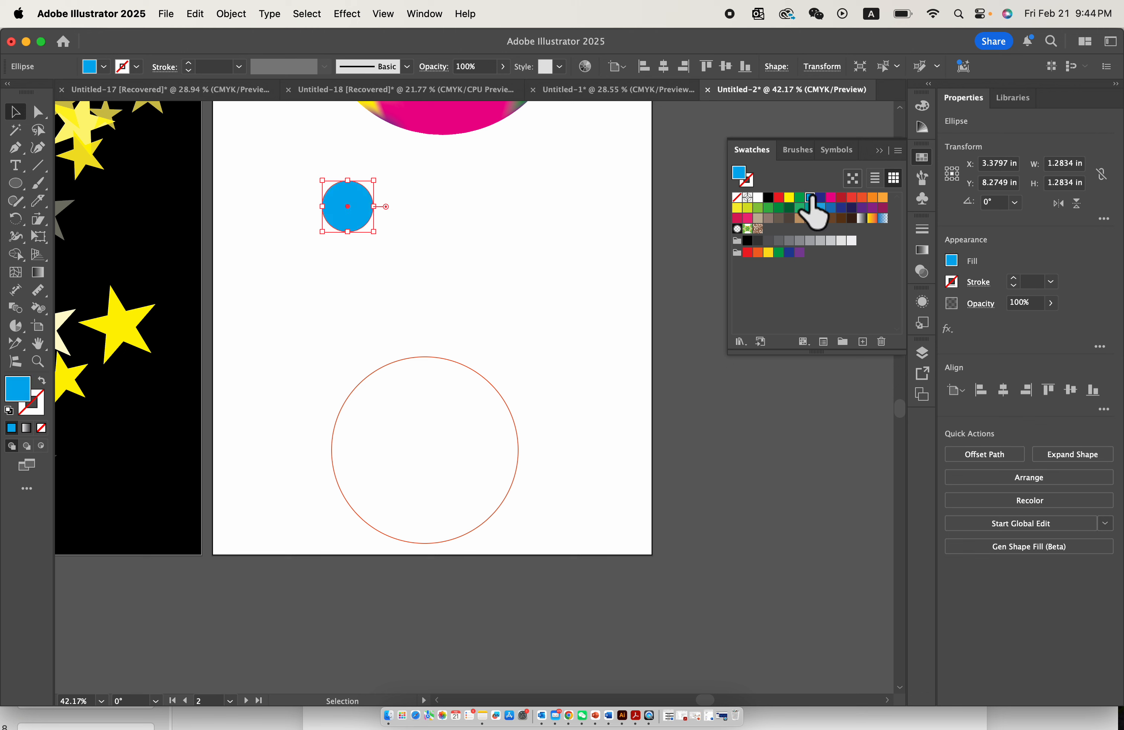
# - Duplicate the blue circle to make a row of three and one more below the rightmost circle
pyautogui.moveTo(355, 212); pyautogui.dragTo(534, 318)
pyautogui.moveTo(315, 189); pyautogui.dragTo(585, 246)
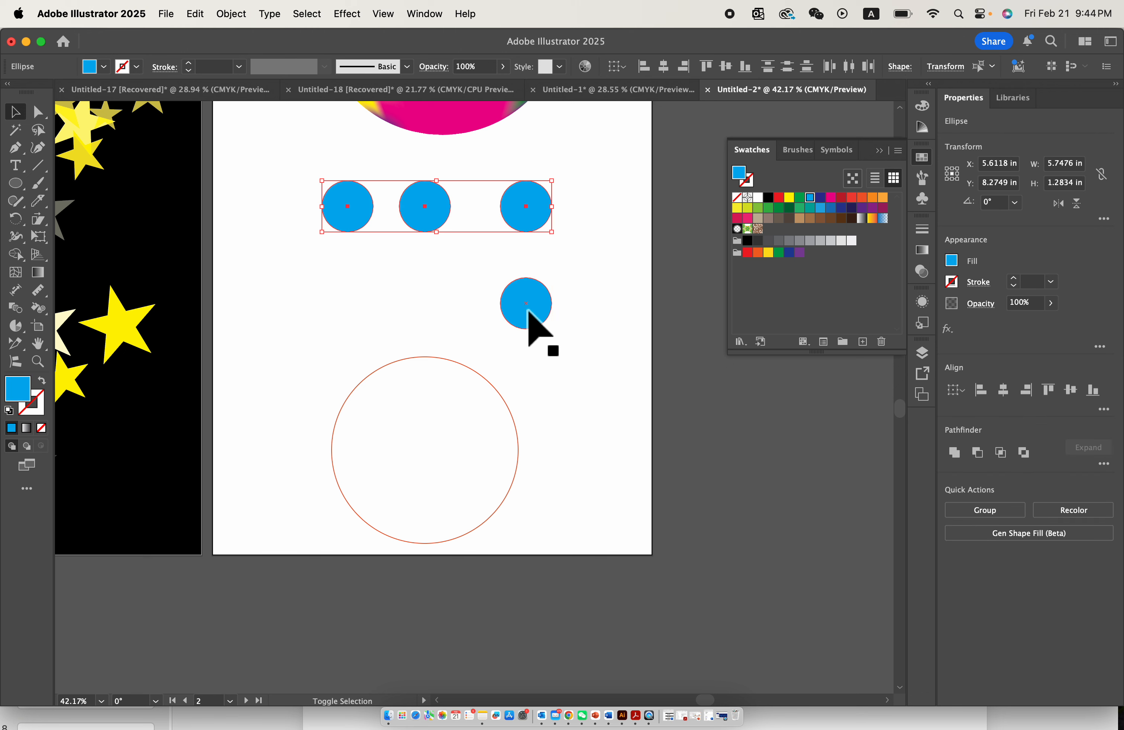
pyautogui.keyDown('shift'); pyautogui.click(535, 326); pyautogui.keyUp('shift')
pyautogui.click(459, 306)
pyautogui.moveTo(304, 190); pyautogui.dragTo(580, 243)
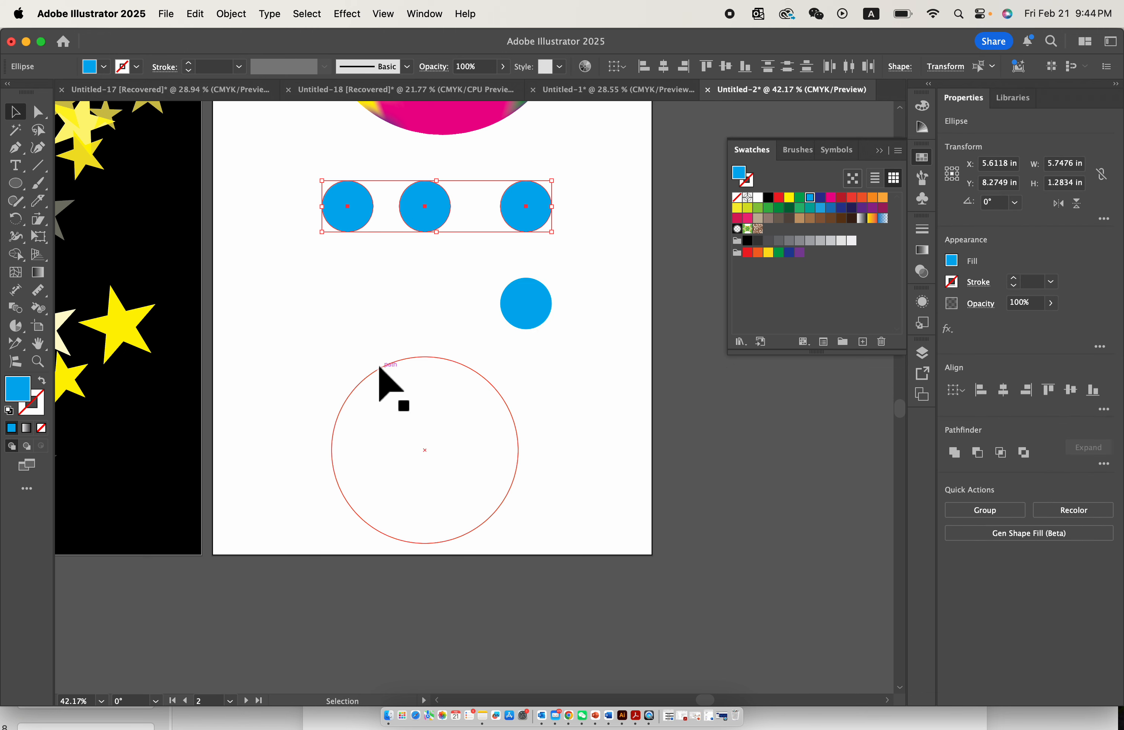
pyautogui.click(362, 243)
# - Try placing the blue circles by hand along the large circle's outline, and undo the moves
pyautogui.moveTo(338, 201); pyautogui.dragTo(347, 381)
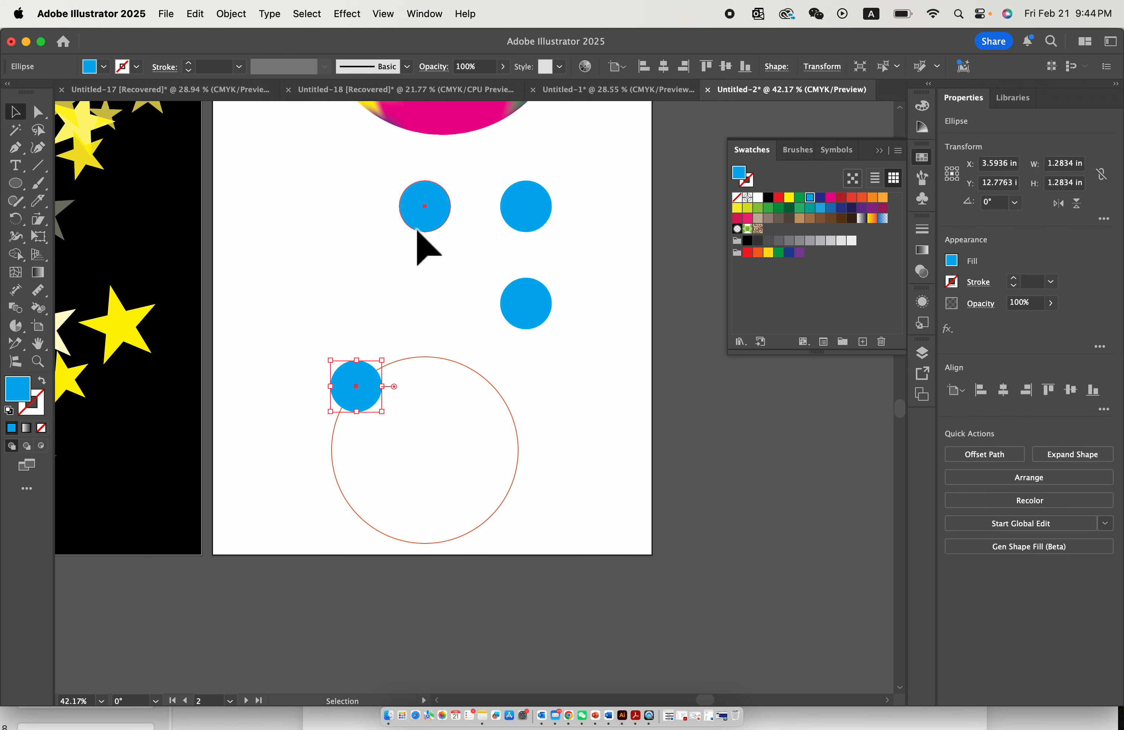
pyautogui.moveTo(417, 229); pyautogui.dragTo(443, 375)
pyautogui.moveTo(540, 284); pyautogui.dragTo(539, 432)
pyautogui.press('super+z')
pyautogui.press('super+z')
pyautogui.press('super+z')
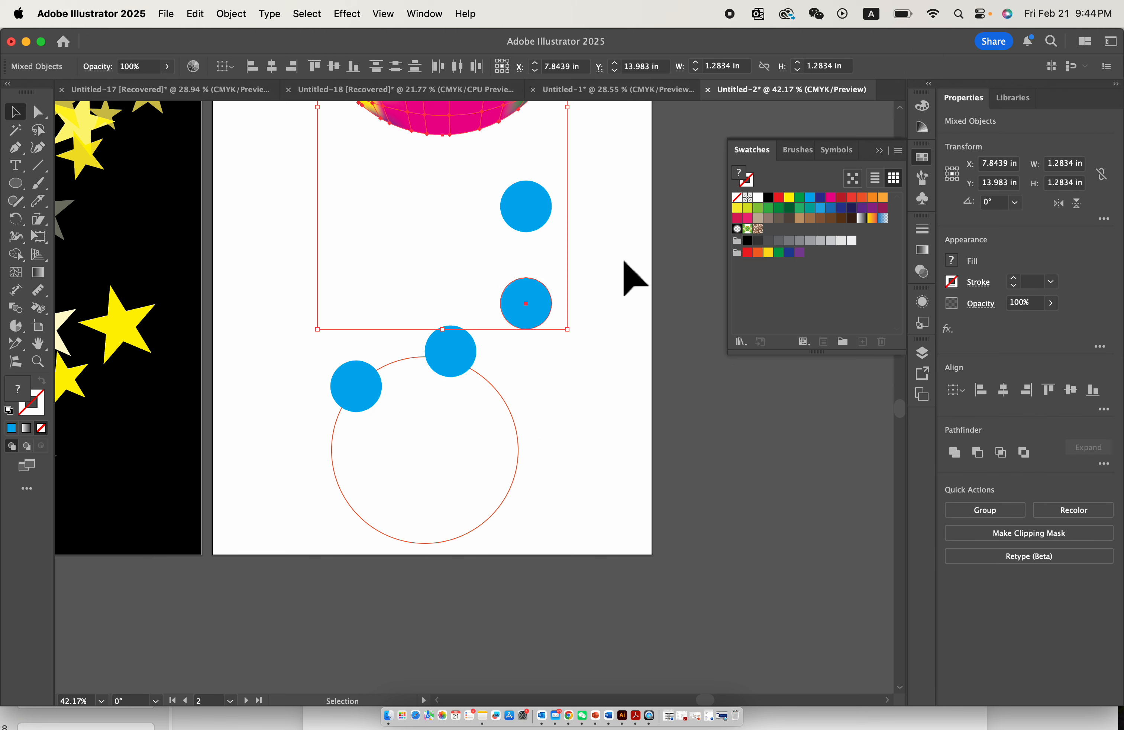
# - Select all four blue circles and attach them to the large outlined circle with the Objects on Path tool
pyautogui.click(344, 242)
pyautogui.moveTo(311, 213); pyautogui.dragTo(571, 321)
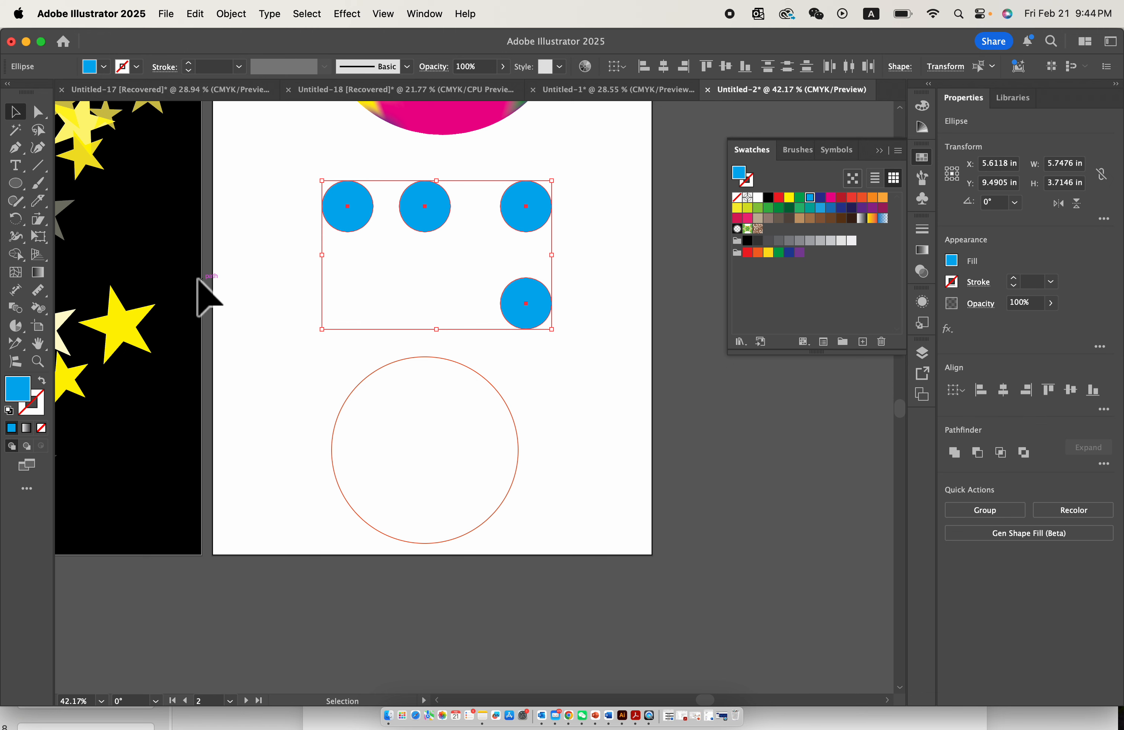
pyautogui.click(16, 361)
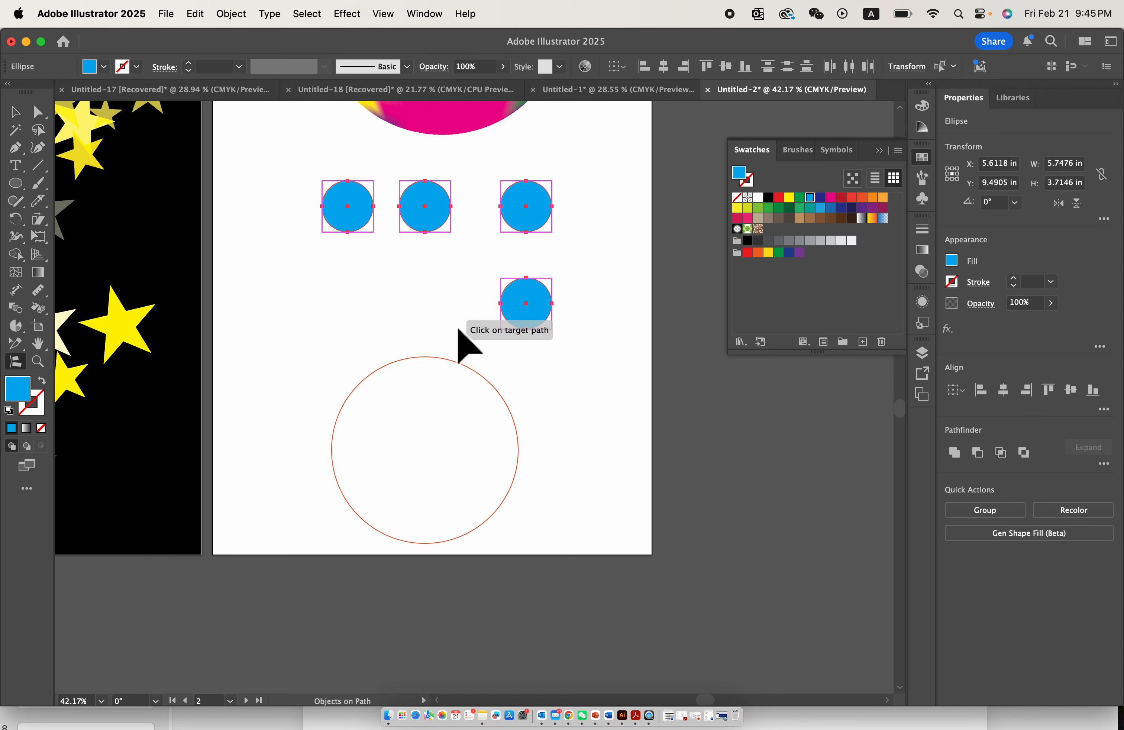
pyautogui.click(450, 361)
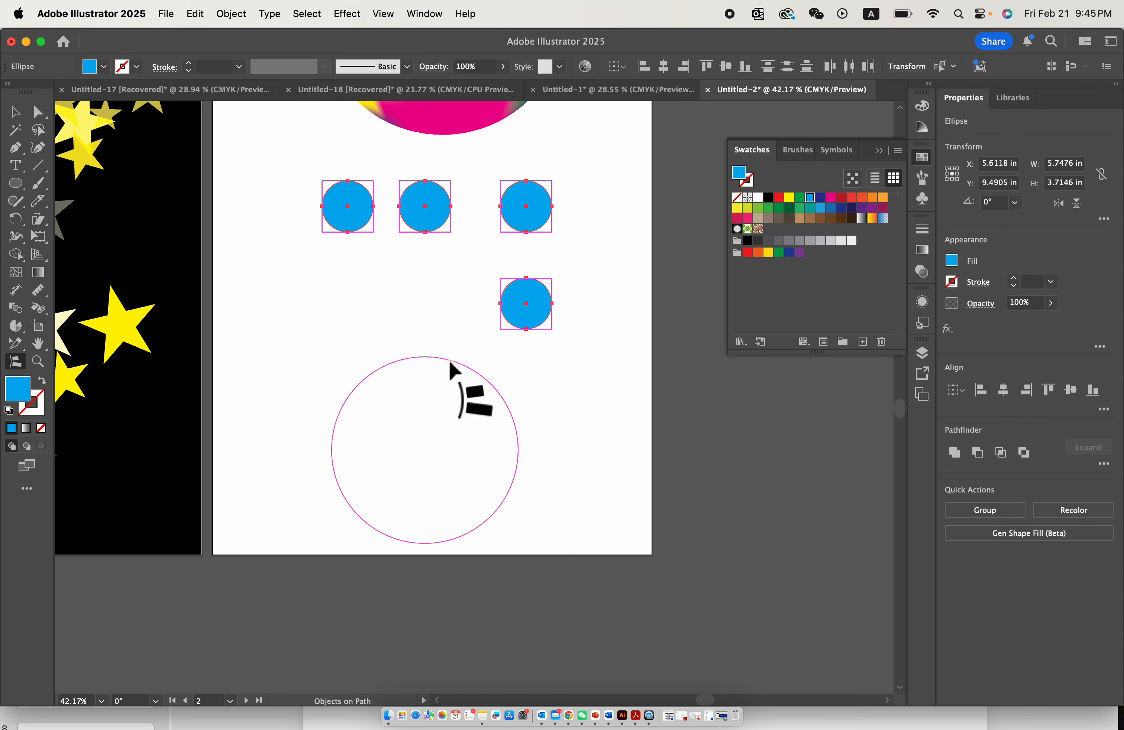
pyautogui.click(448, 360)
pyautogui.scroll(2, 449, 360)
pyautogui.scroll(-1, 449, 359)
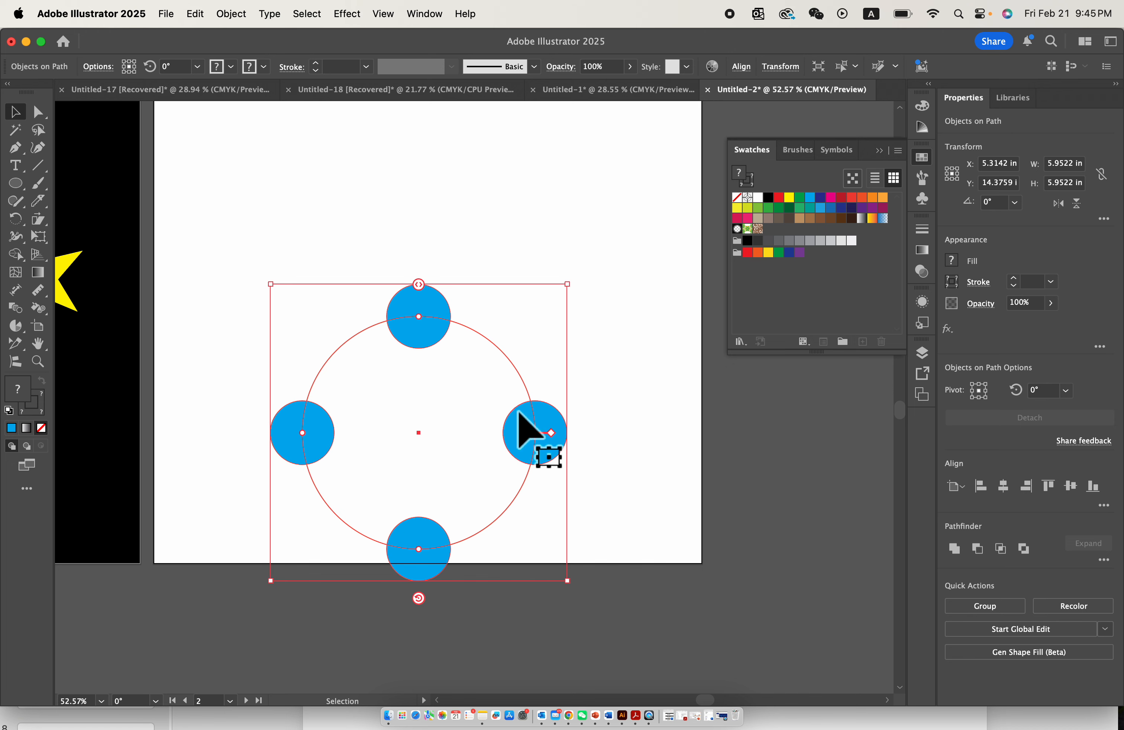
# - Move the circular arrangement up fully onto the artboard and rotate the attached blue circles to about 61°
pyautogui.moveTo(428, 305); pyautogui.dragTo(437, 252)
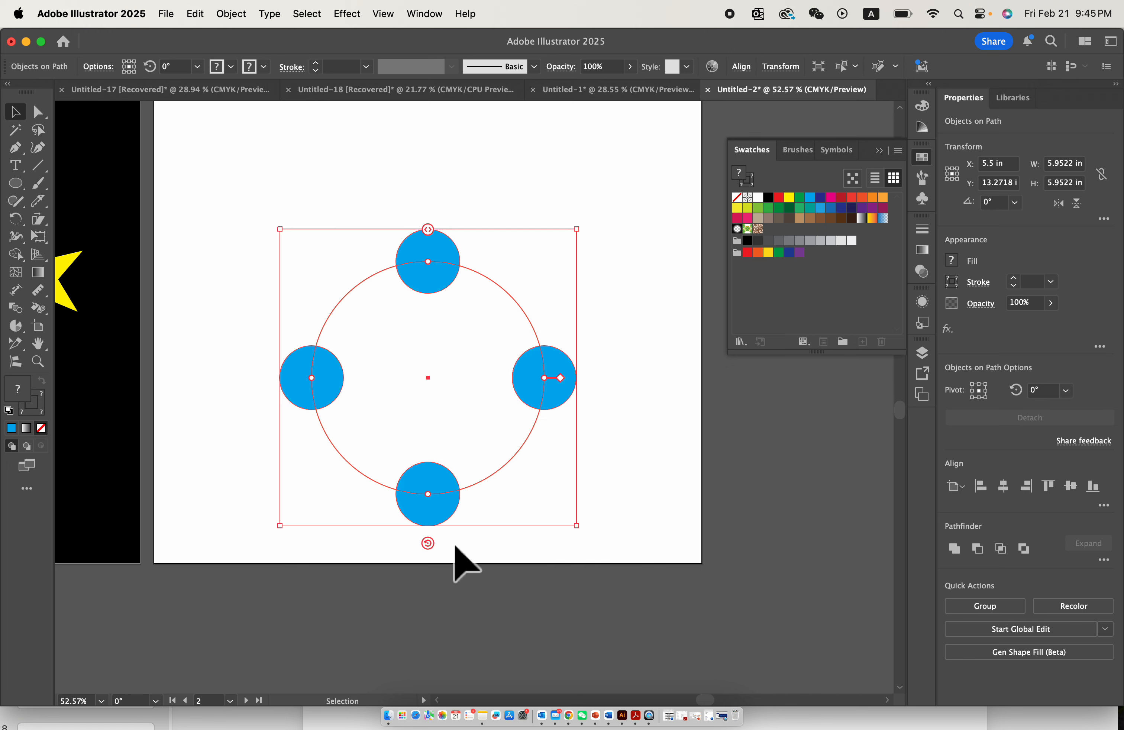
pyautogui.moveTo(427, 543); pyautogui.dragTo(573, 458)
# - Slide the blue circles around the circular path, and shift the whole arrangement slightly down and to the right
pyautogui.scroll(4, 559, 340)
pyautogui.moveTo(553, 396); pyautogui.dragTo(334, 452)
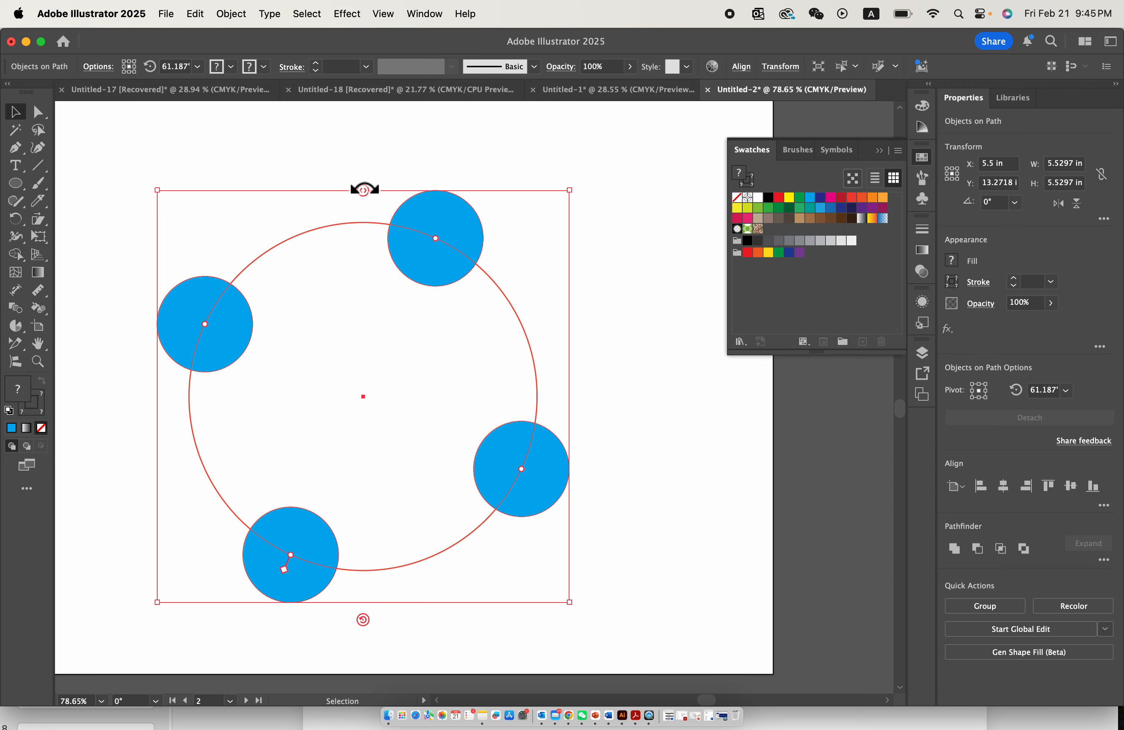
pyautogui.moveTo(368, 188); pyautogui.dragTo(469, 294)
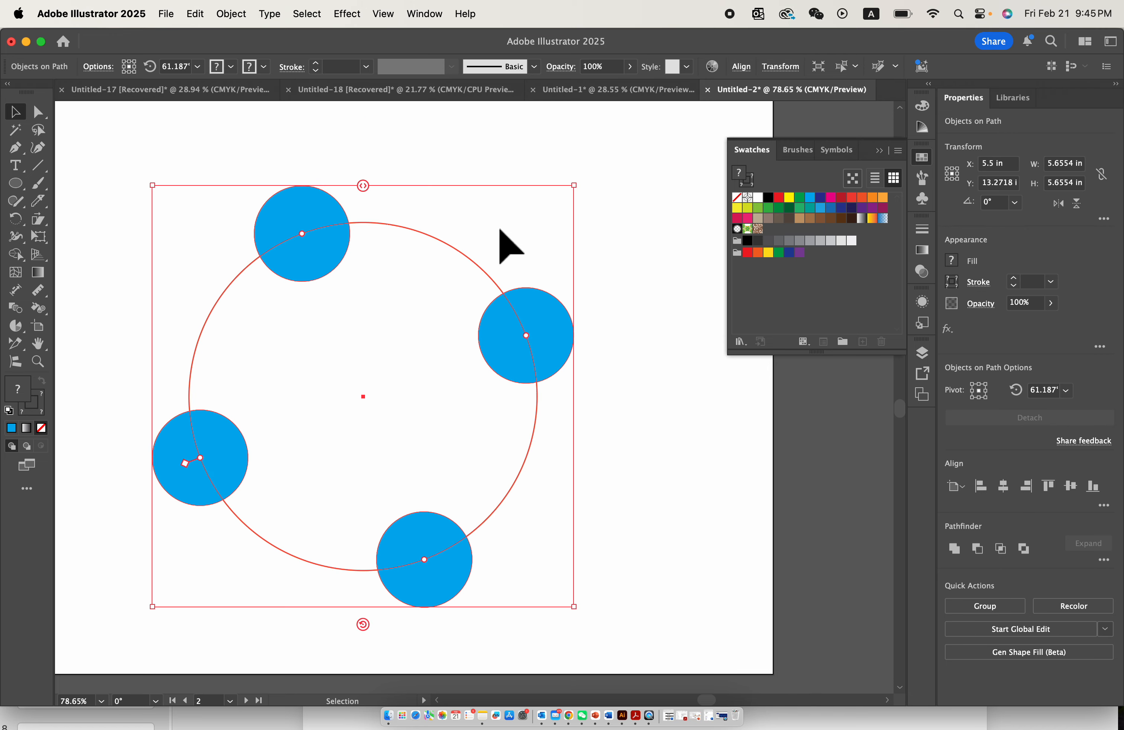
pyautogui.moveTo(526, 335); pyautogui.dragTo(537, 419)
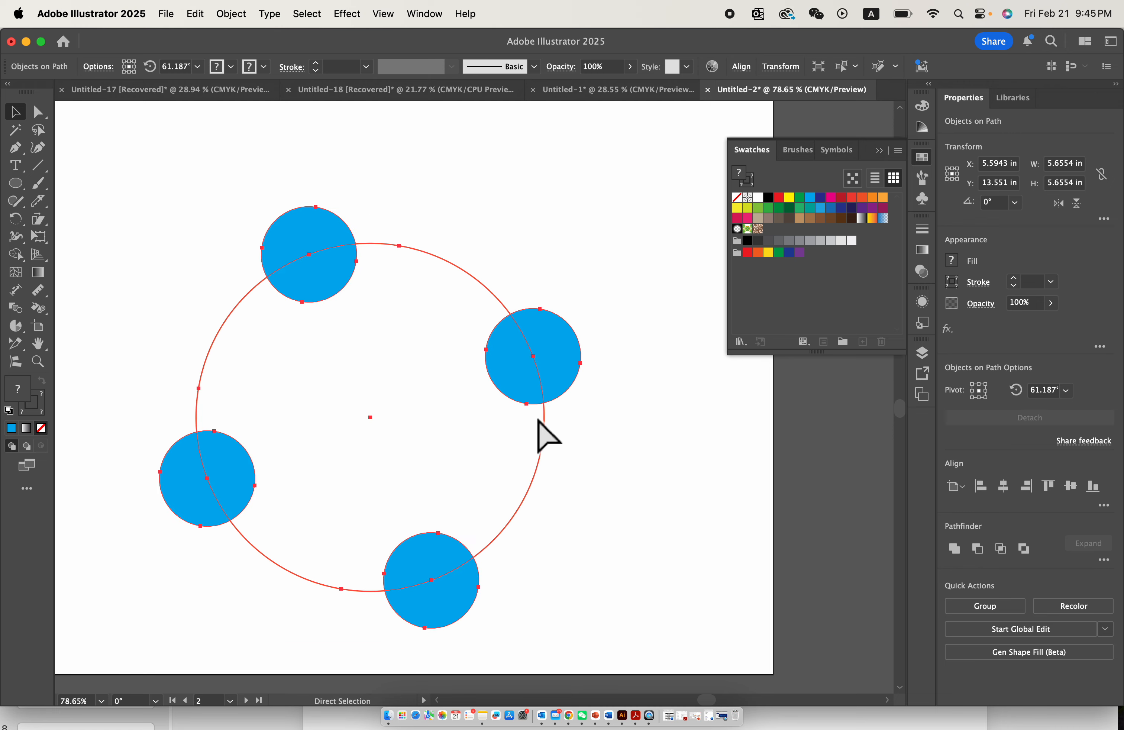
# - Try to move single blue circles independently along the circular path by their centre points
pyautogui.click(530, 355)
pyautogui.moveTo(530, 355)
pyautogui.mouseDown()
pyautogui.moveTo(439, 271)
pyautogui.moveTo(507, 465)
pyautogui.moveTo(469, 276)
pyautogui.moveTo(545, 342)
pyautogui.moveTo(524, 344)
pyautogui.mouseUp()
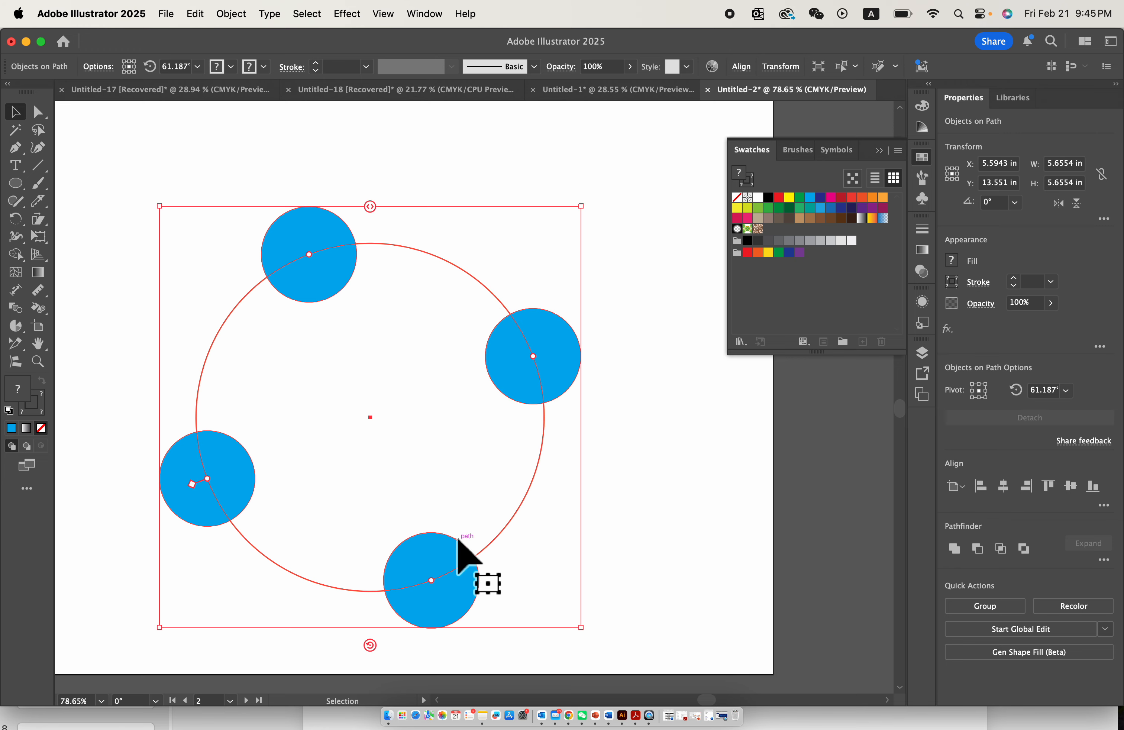
pyautogui.click(431, 581)
pyautogui.moveTo(432, 582); pyautogui.dragTo(301, 576)
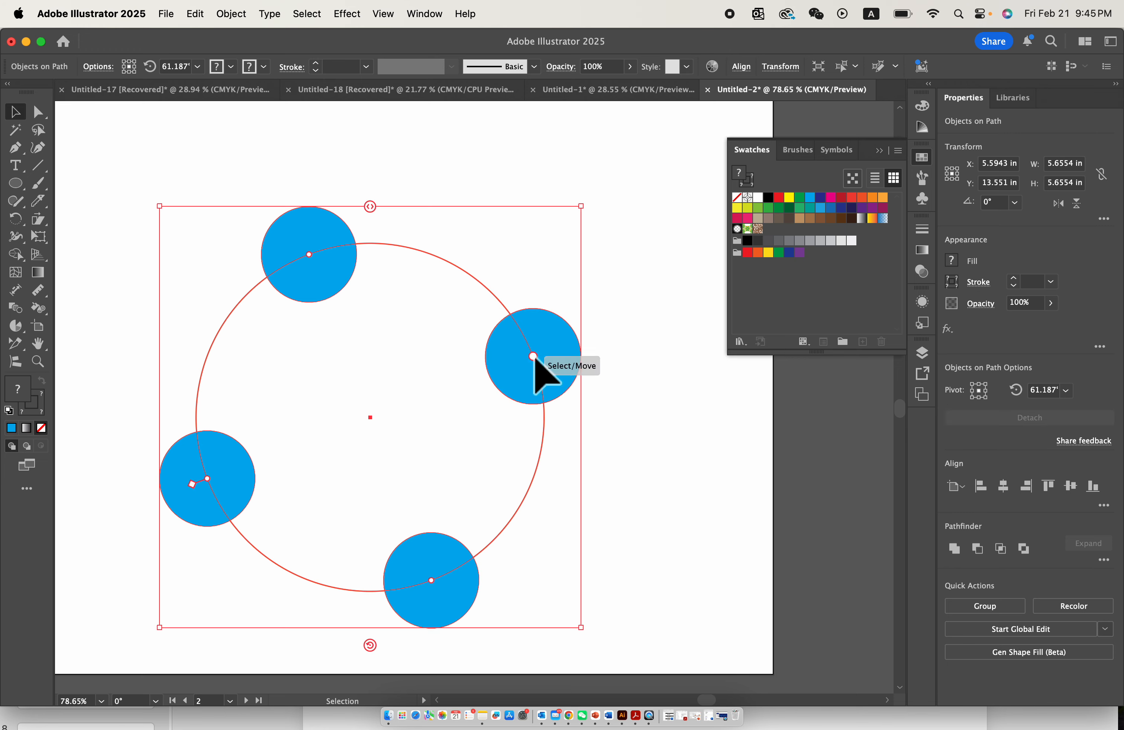
pyautogui.moveTo(534, 356); pyautogui.dragTo(552, 552)
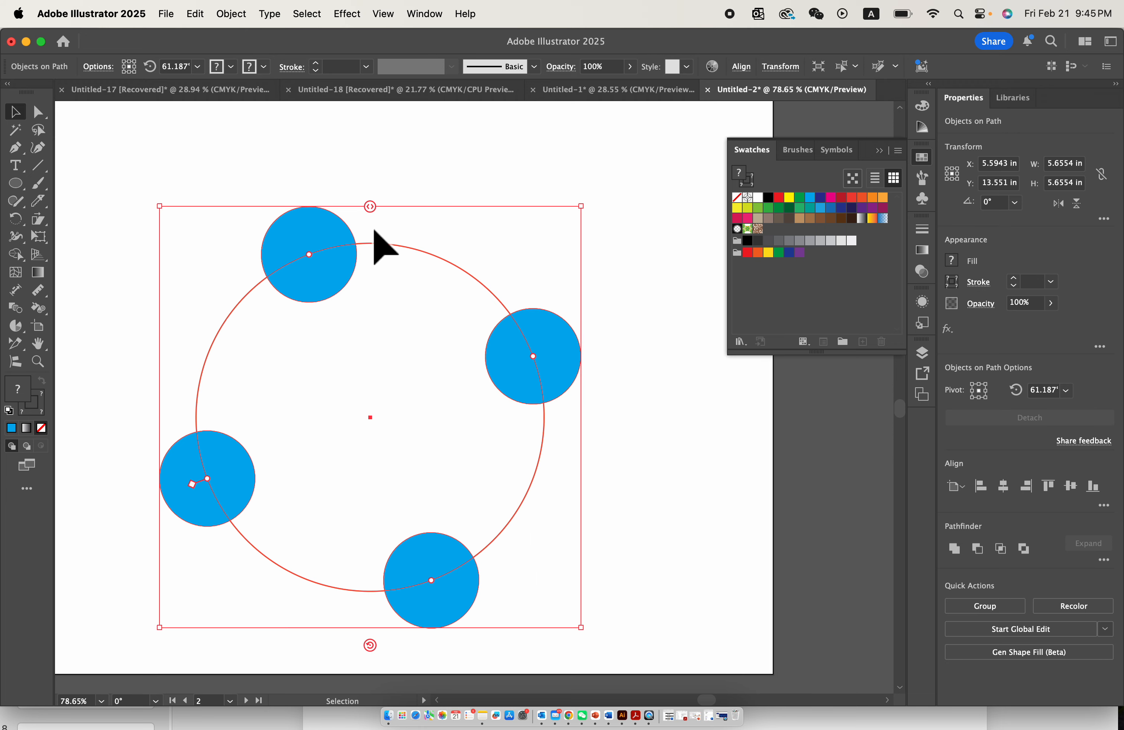
# - Tighten the spacing between the blue circles on the path and slide them so one sits near the ring's top
pyautogui.moveTo(315, 259); pyautogui.dragTo(376, 263)
pyautogui.moveTo(192, 484); pyautogui.dragTo(332, 560)
pyautogui.moveTo(372, 206); pyautogui.dragTo(346, 211)
pyautogui.moveTo(402, 251); pyautogui.dragTo(371, 254)
pyautogui.scroll(-5, 263, 377)
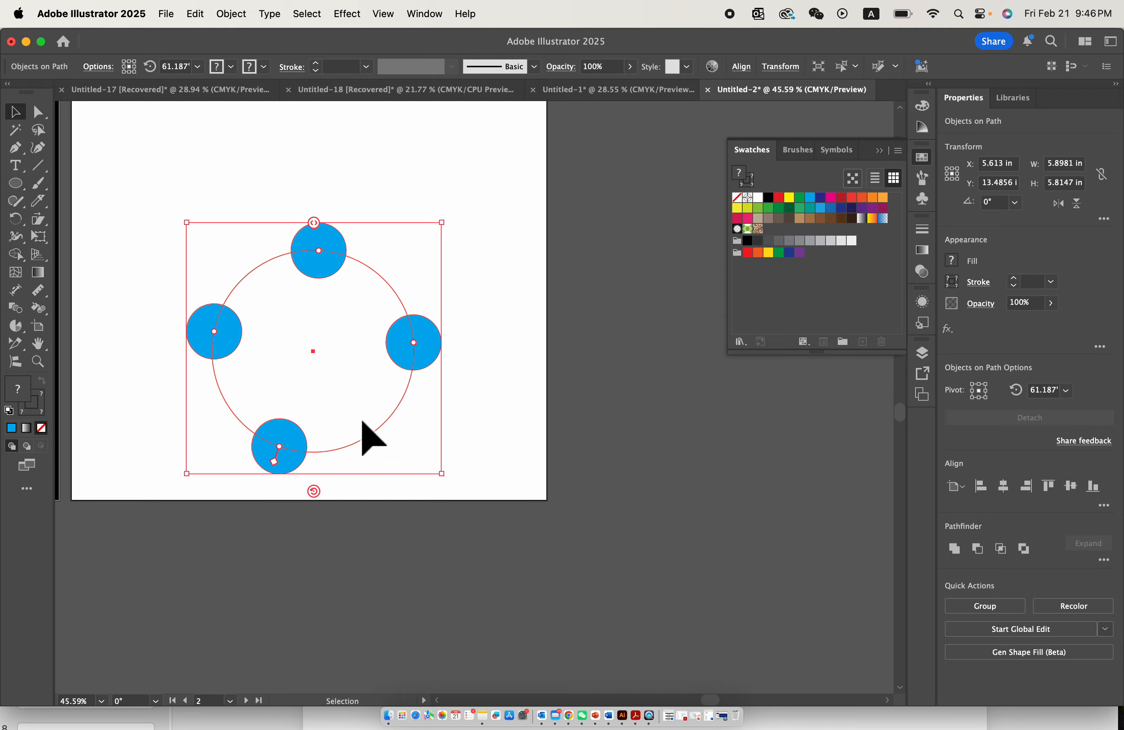
pyautogui.scroll(-5, 284, 464)
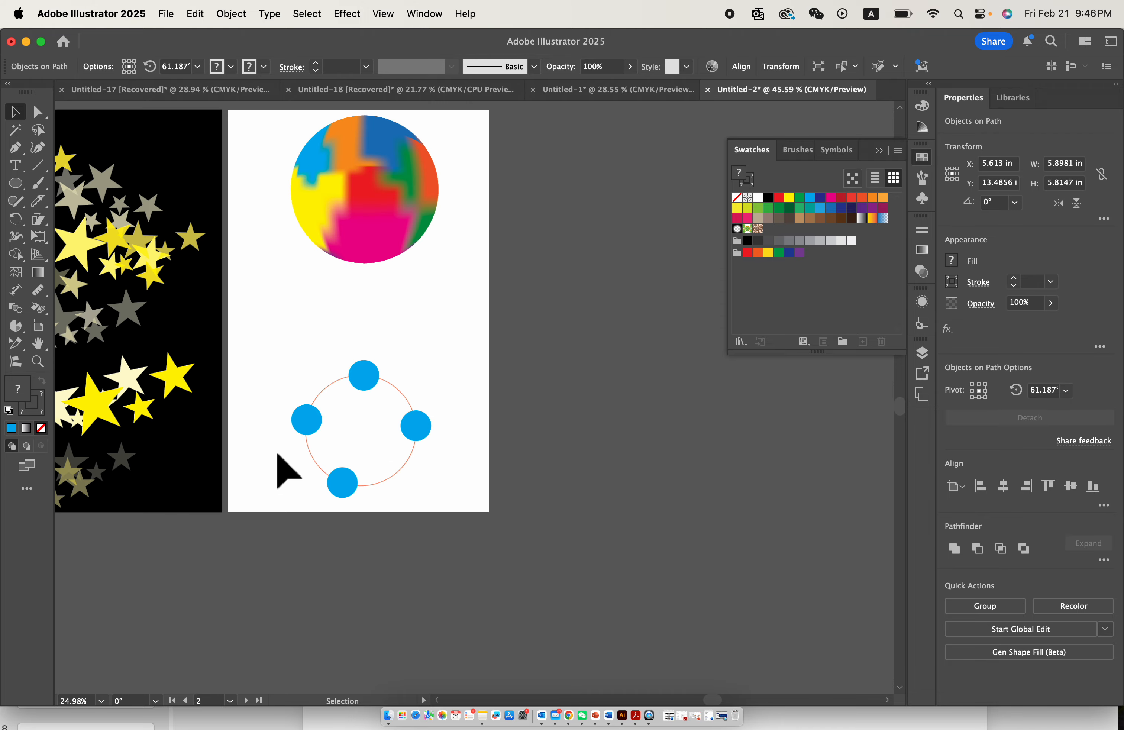
pyautogui.hscroll(-2, 457, 403)
pyautogui.scroll(5, 456, 403)
pyautogui.scroll(-5, 645, 403)
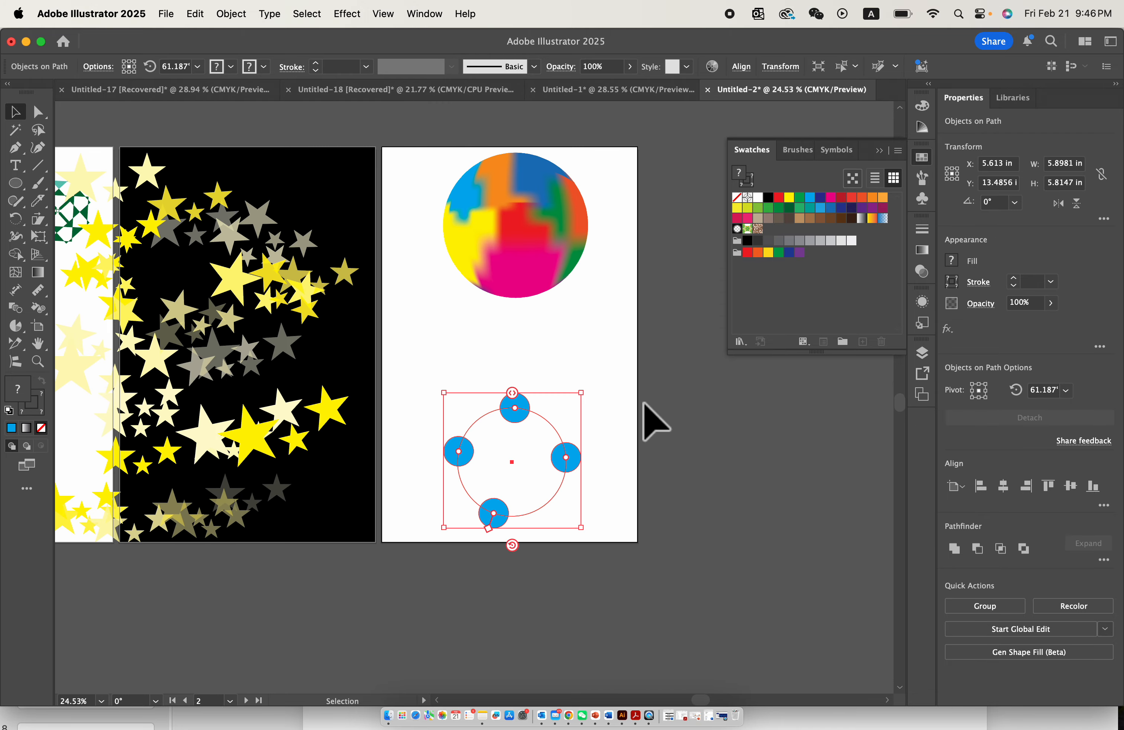